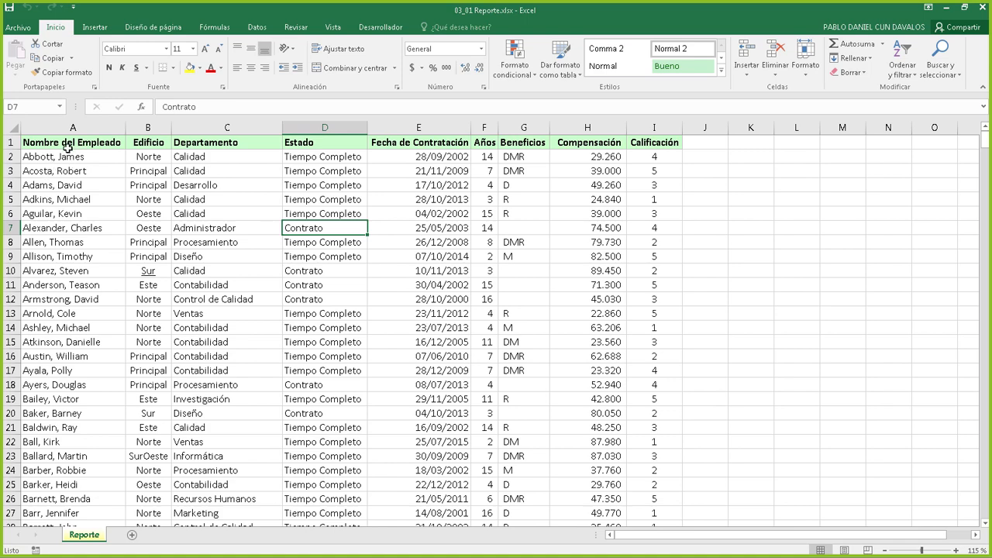
Apply Borrar formatos to header cells A1:I1, stripping their bold text and green fill
left_click_drag(70, 142, 673, 141)
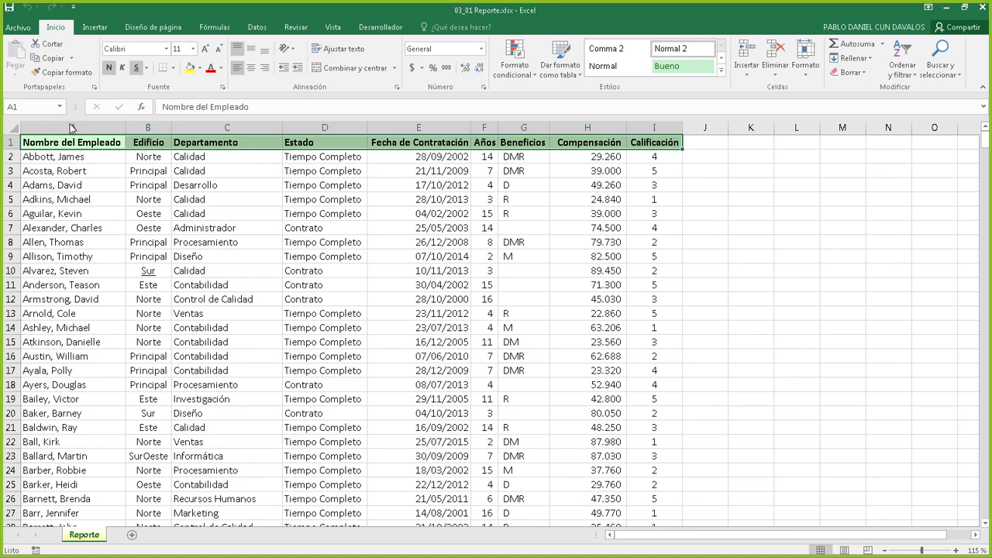
left_click_drag(60, 142, 672, 142)
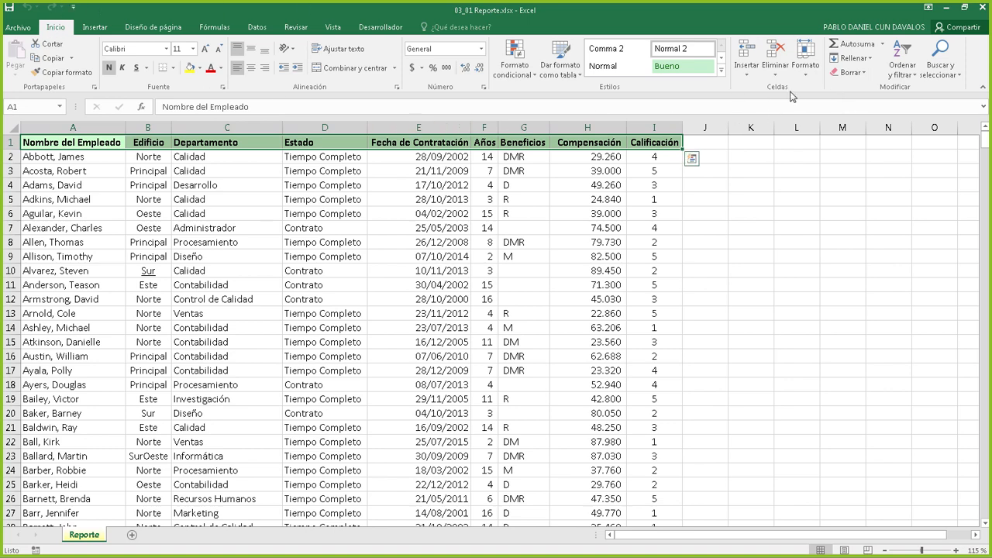
left_click(839, 74)
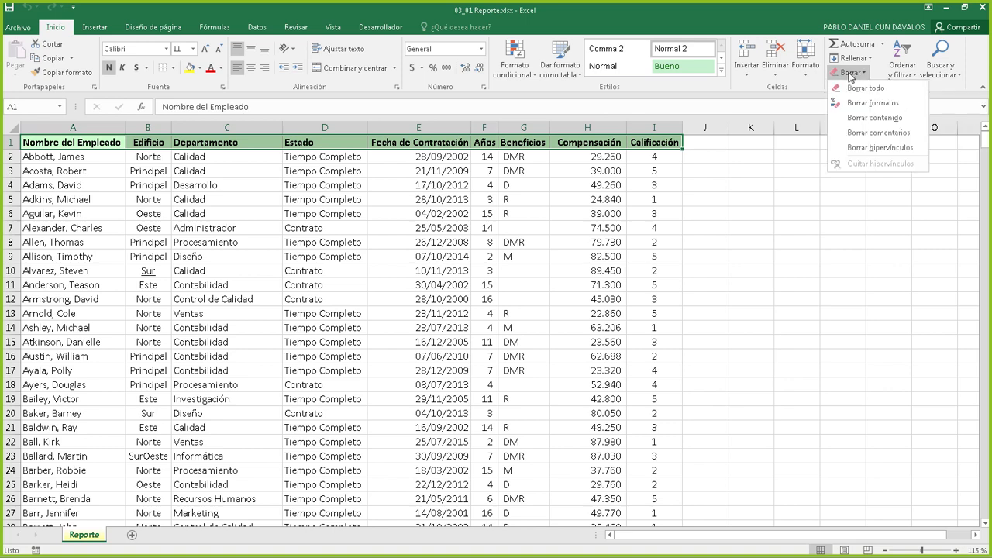
left_click(855, 75)
left_click(857, 75)
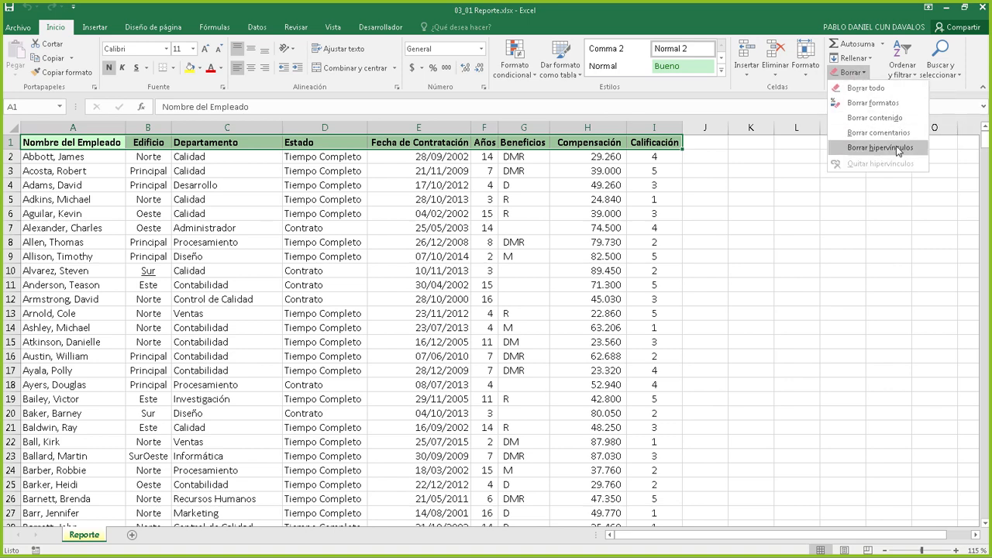
left_click(883, 109)
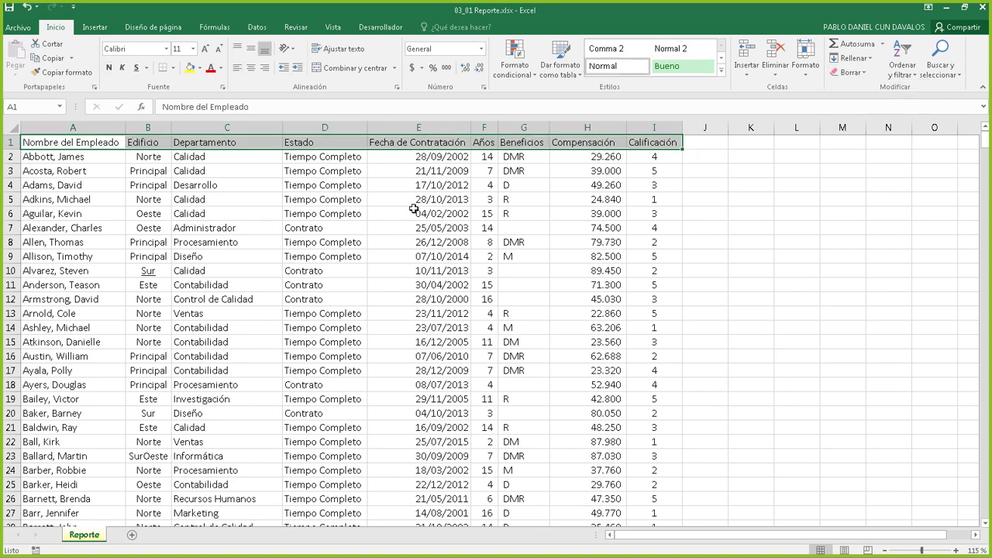
left_click(414, 209)
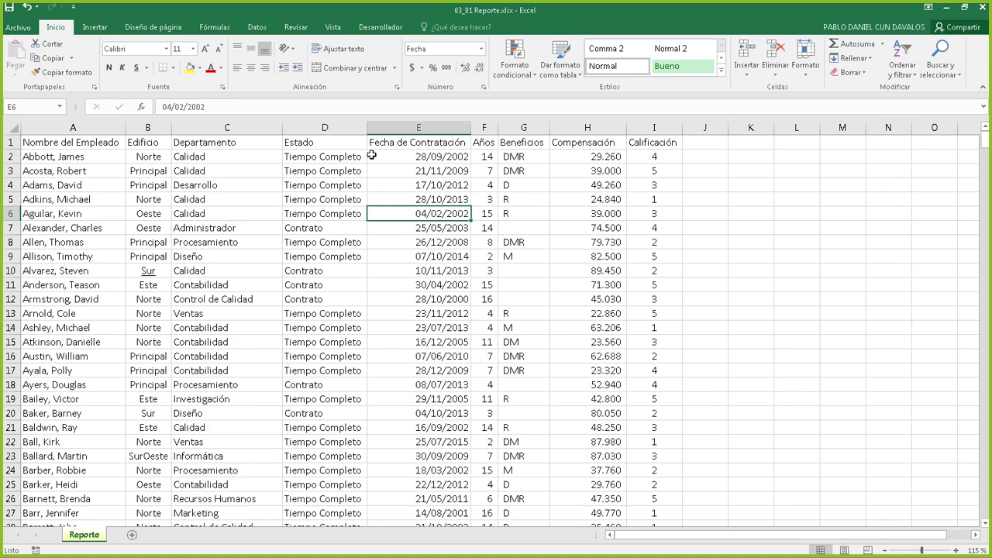
left_click(208, 160)
left_click(369, 216)
left_click(446, 204)
left_click(299, 314)
left_click(271, 185)
left_click(388, 285)
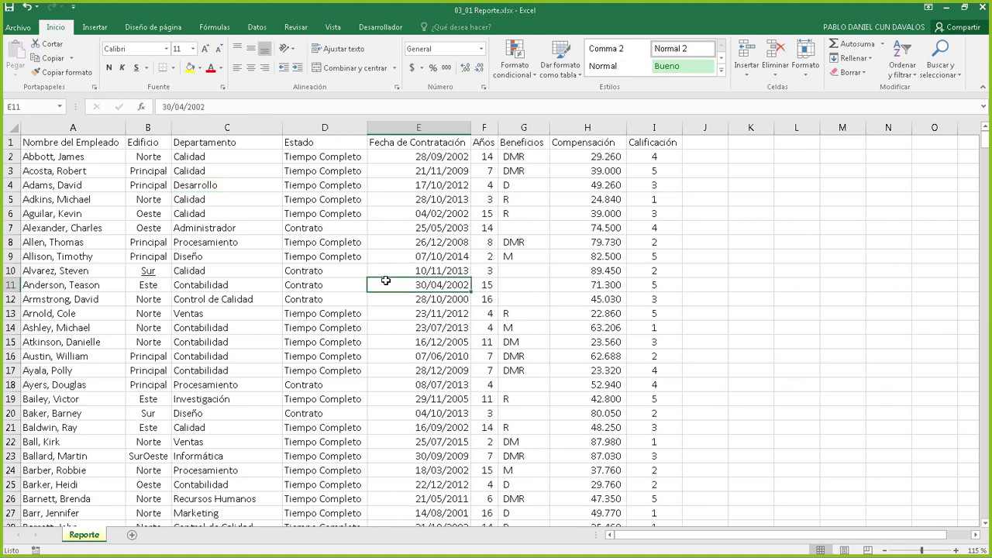
left_click(217, 217)
left_click(334, 256)
left_click(332, 315)
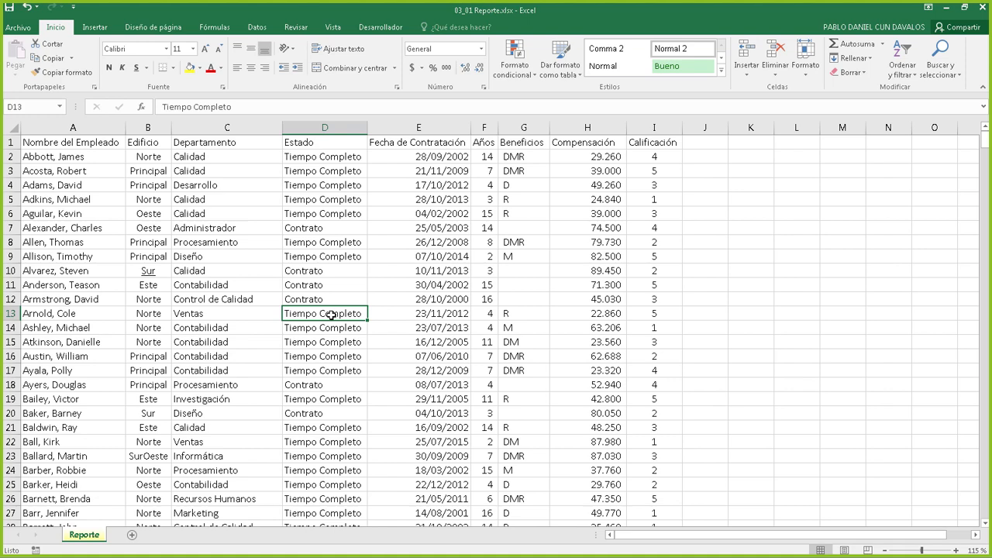
Turn range $A$1:$I$592 into a table with headers using Ctrl+T, creating Tabla1
key("ctrl+t")
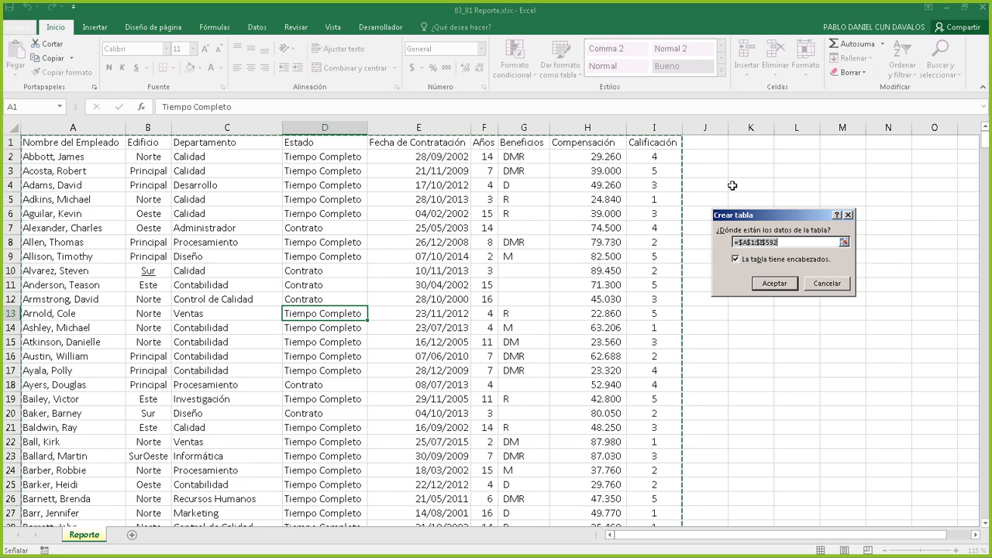
mouse_move(772, 215)
left_mouse_down()
mouse_move(754, 207)
mouse_move(760, 212)
left_mouse_up()
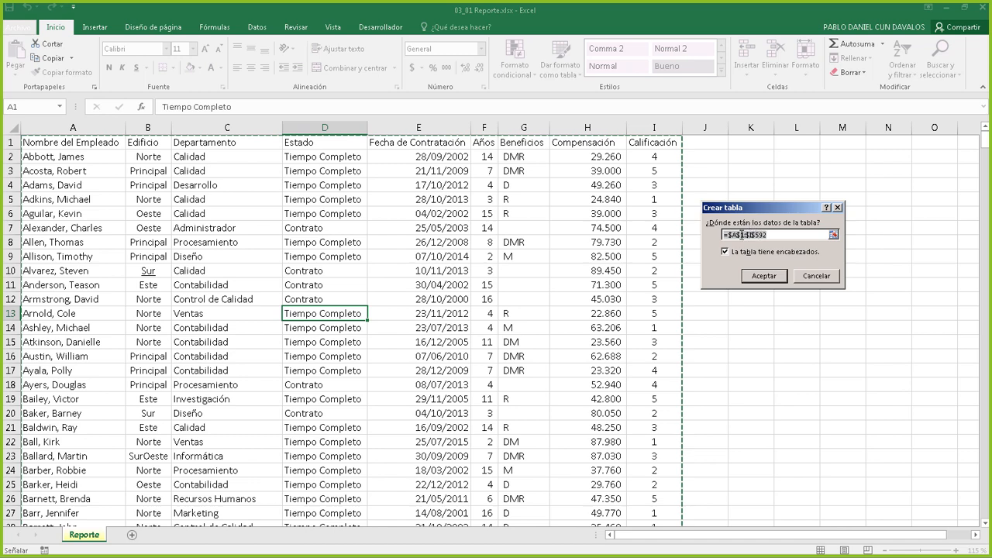
left_click(742, 235)
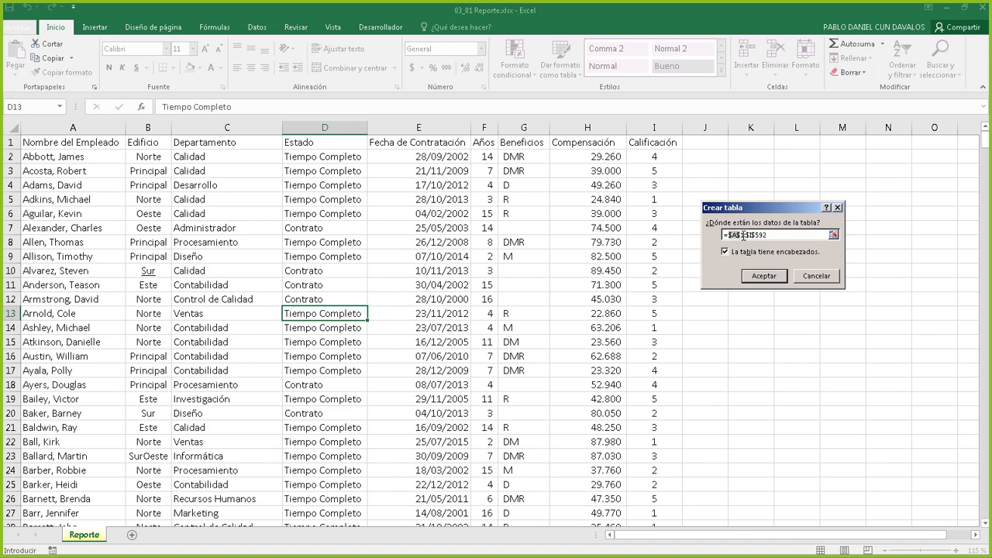
left_click_drag(750, 235, 773, 235)
left_click(774, 236)
left_click_drag(732, 210, 742, 213)
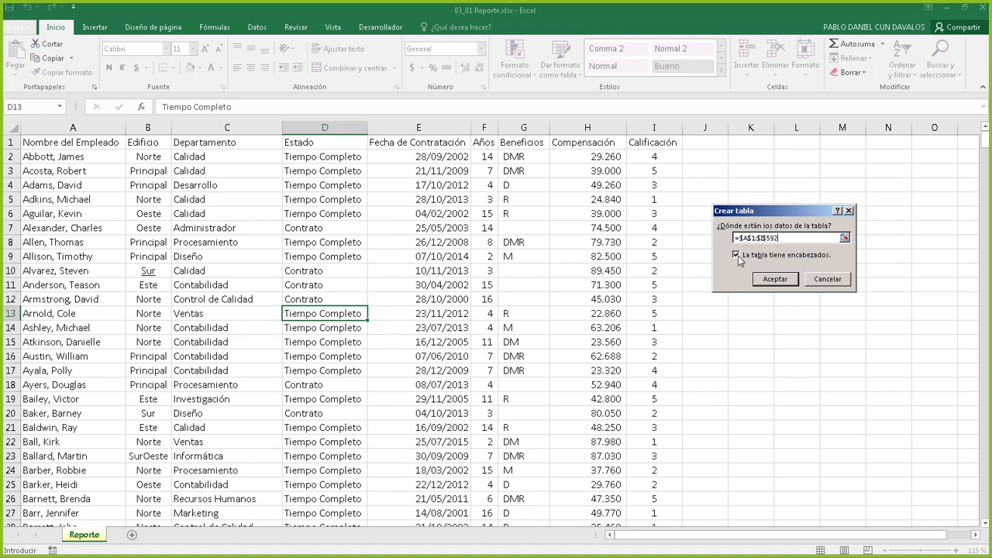
left_click(775, 280)
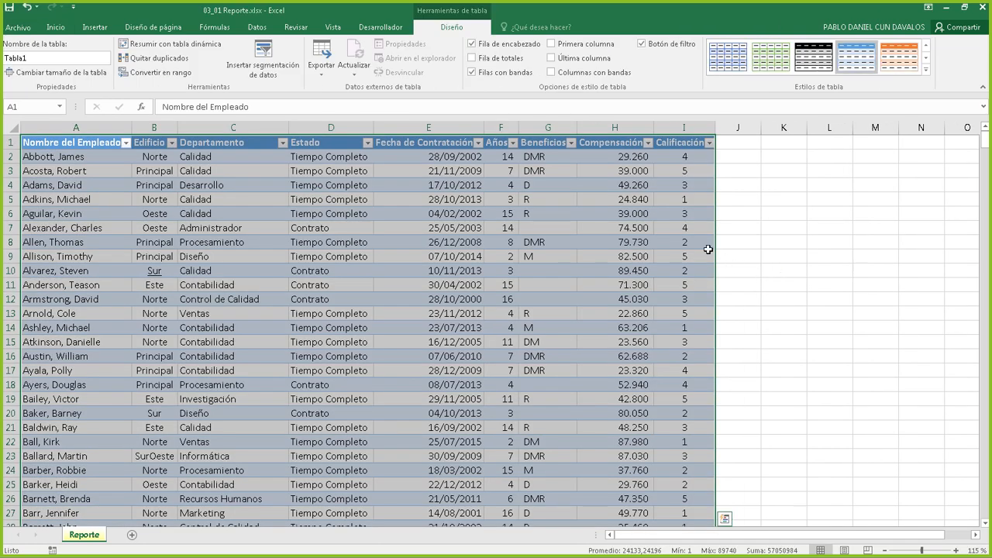
left_click(631, 239)
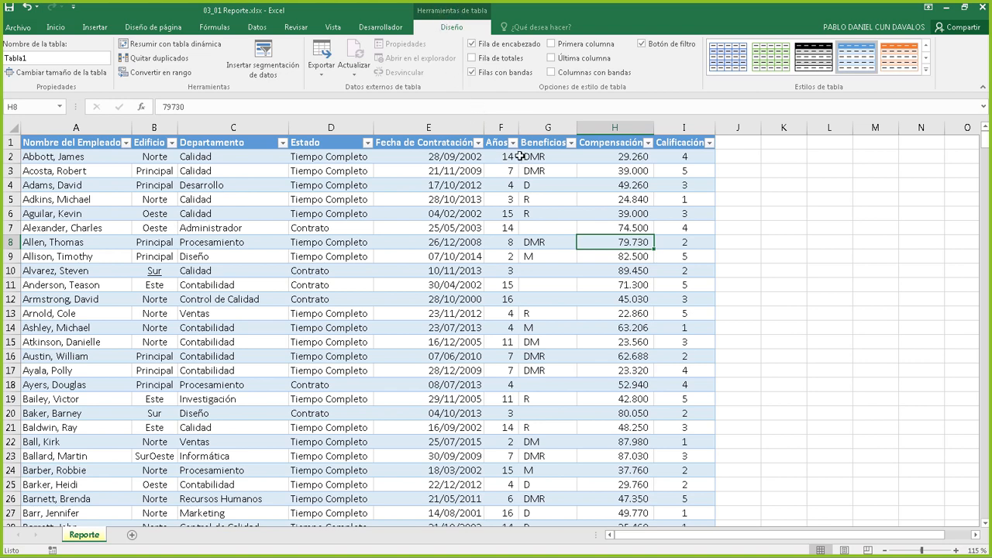
left_click(605, 211)
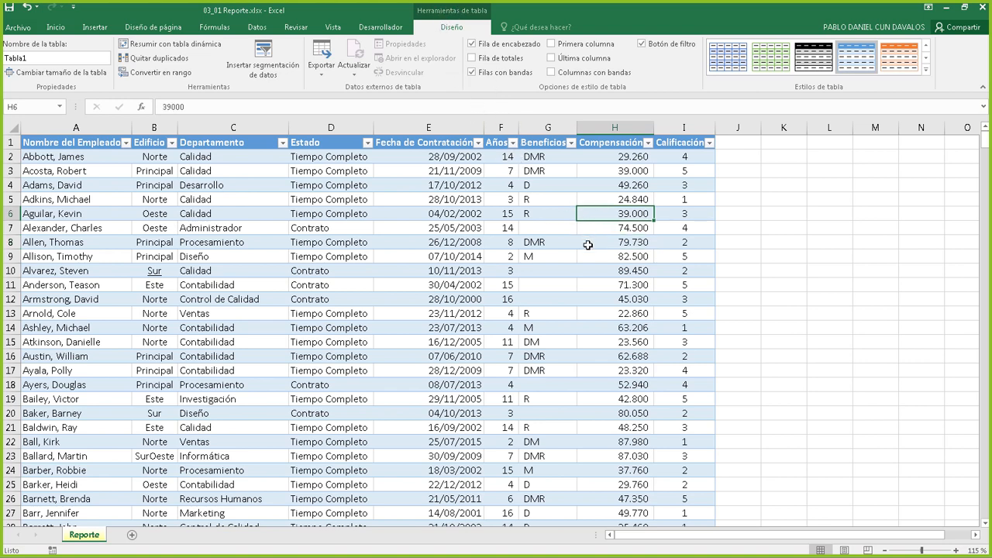
left_click(592, 243)
left_click(603, 211)
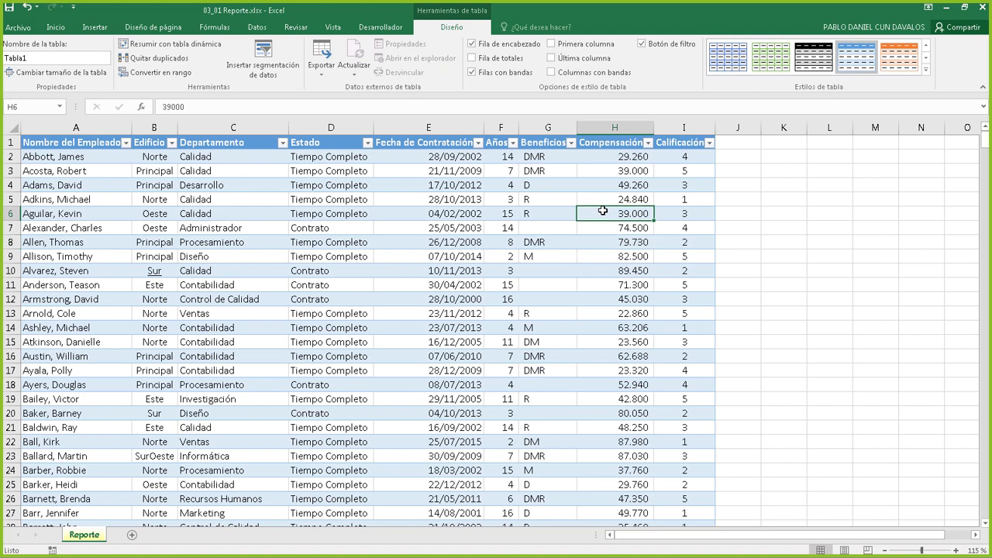
left_click(628, 243)
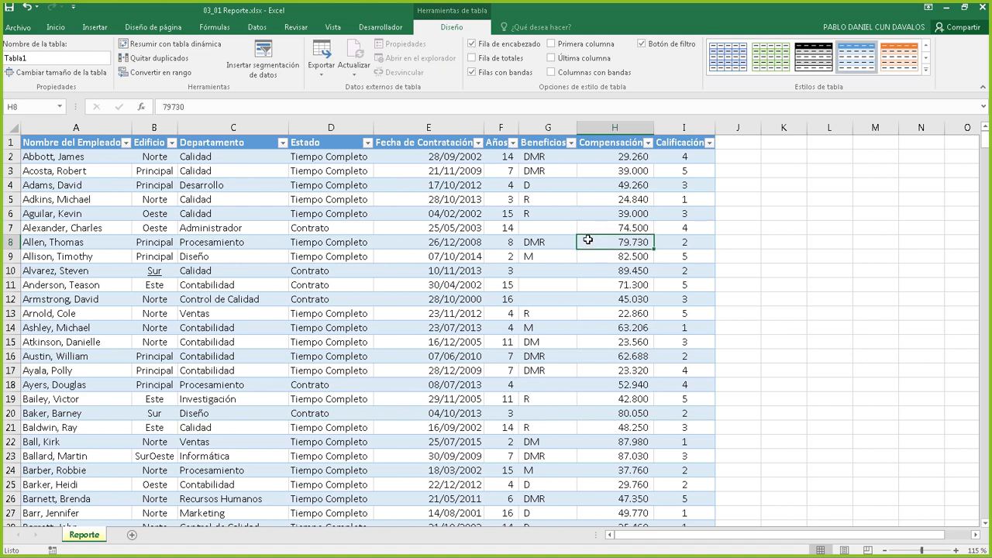
left_click(630, 203)
left_click(626, 232)
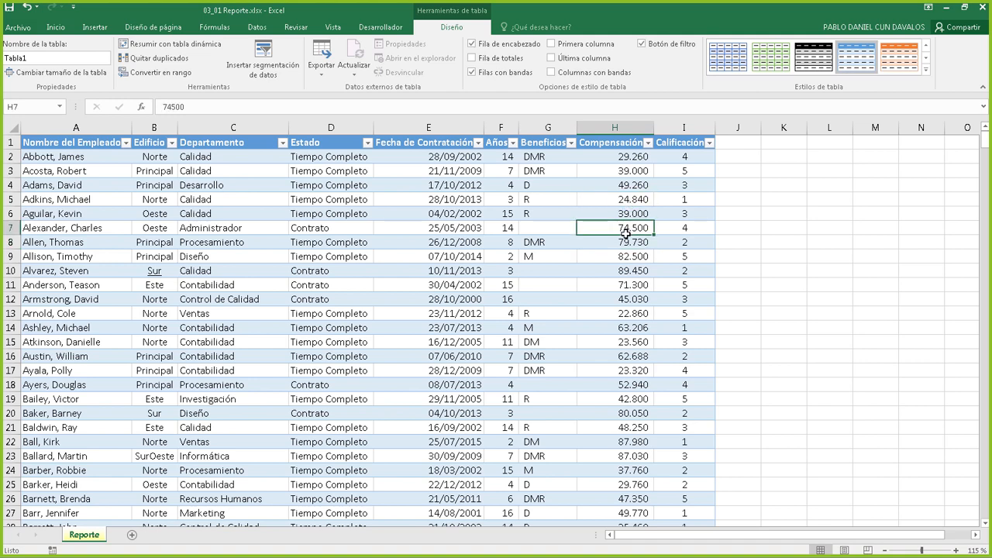
left_click(621, 199)
left_click(623, 185)
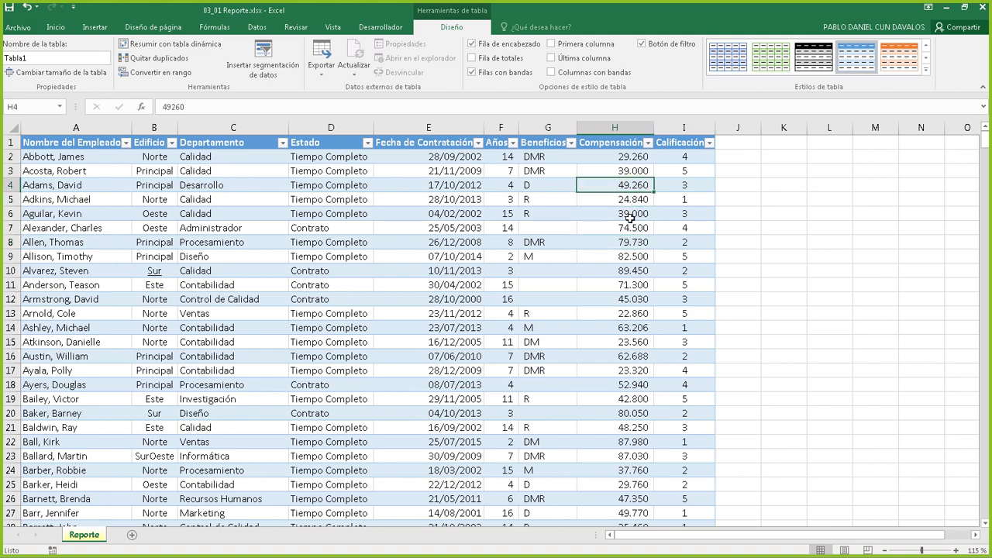
left_click(630, 215)
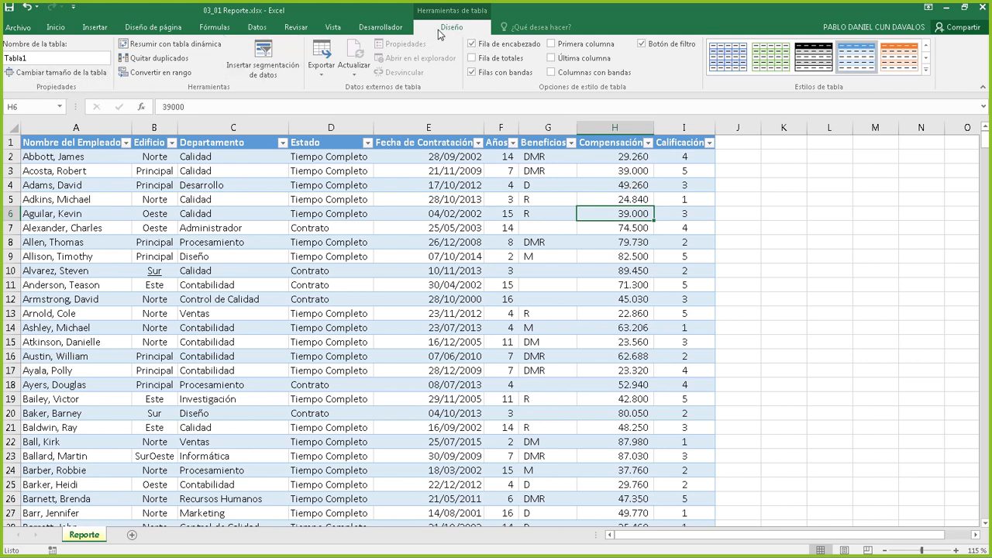
left_click(34, 57)
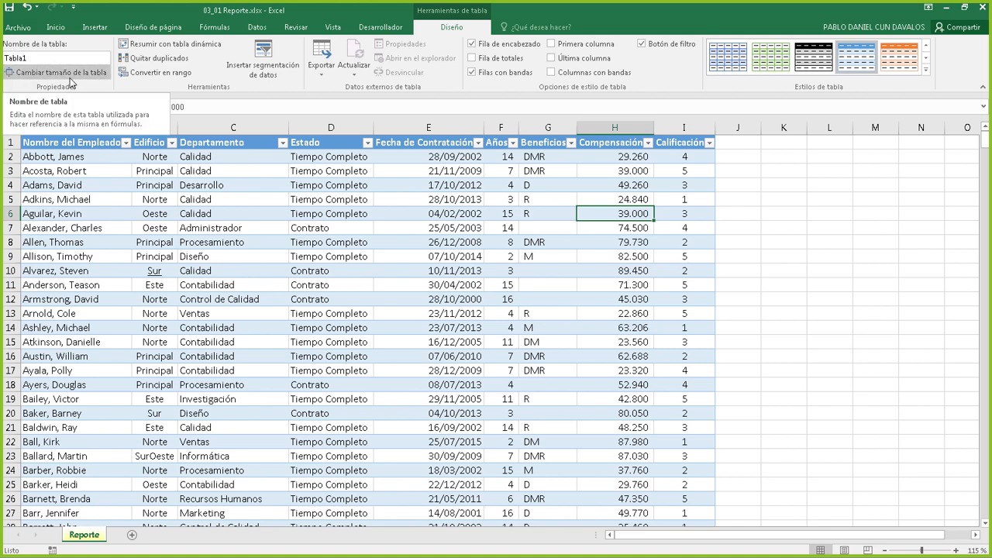
left_click(509, 201)
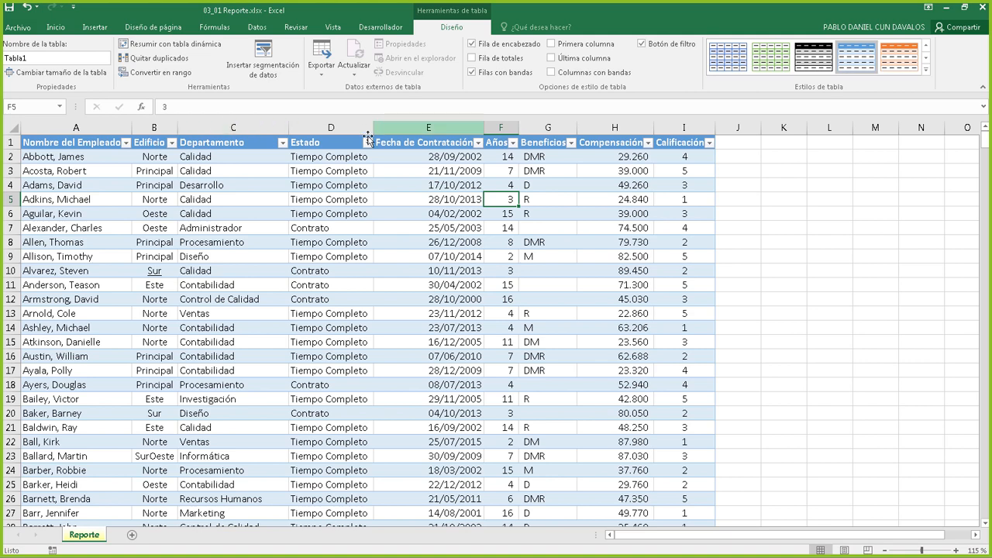
left_click(367, 142)
left_click(368, 143)
left_click(367, 143)
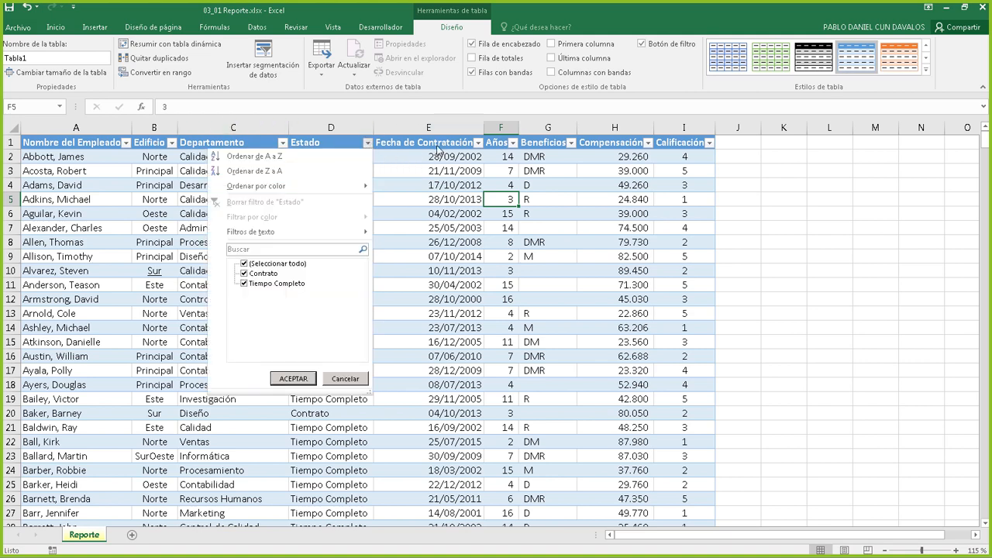
left_click(476, 146)
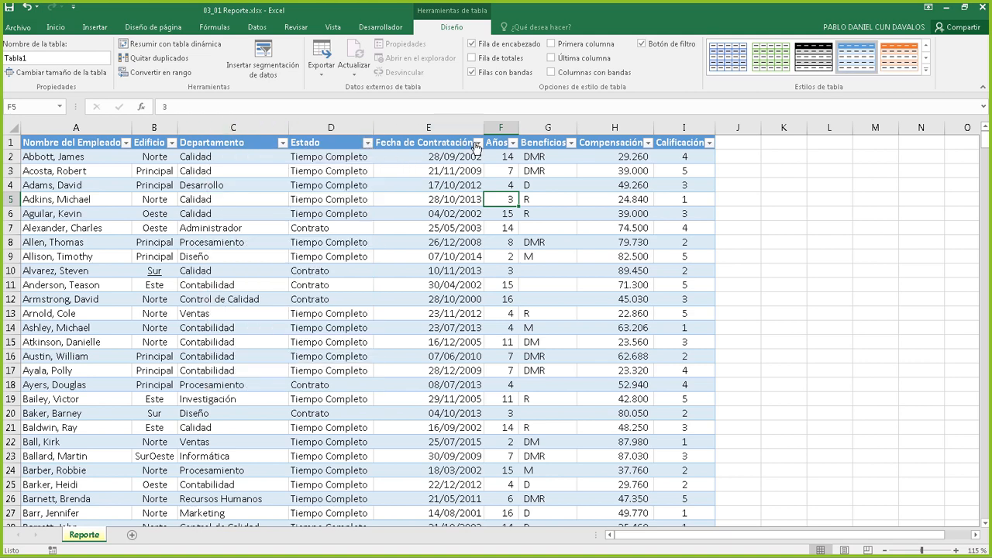
left_click(512, 143)
left_click(512, 144)
left_click(514, 146)
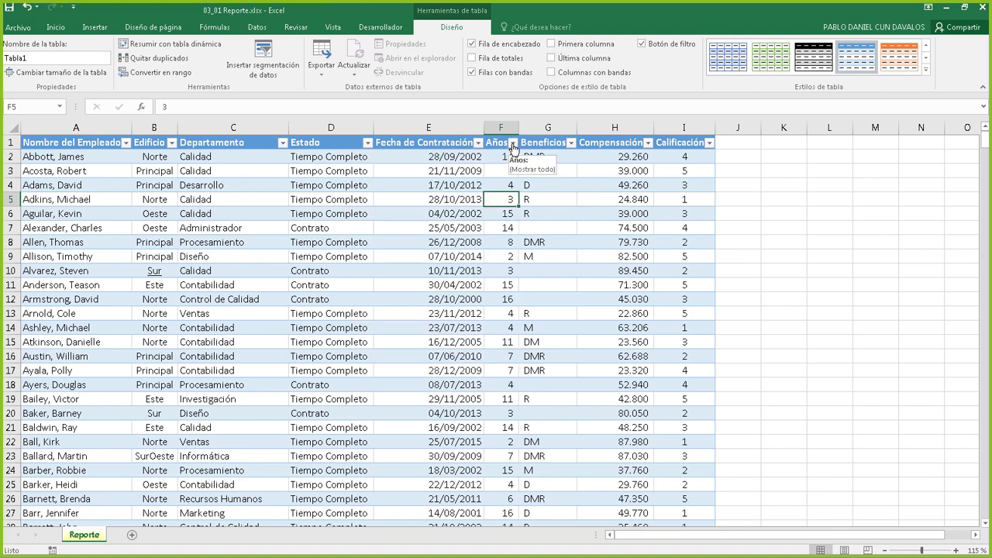
left_click(514, 145)
left_click(514, 146)
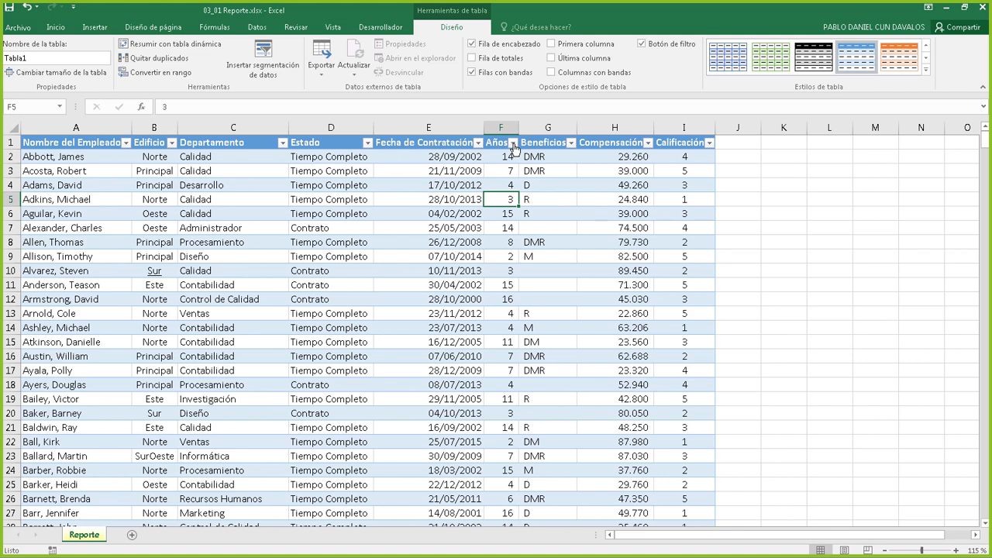
left_click(362, 228)
left_click(546, 282)
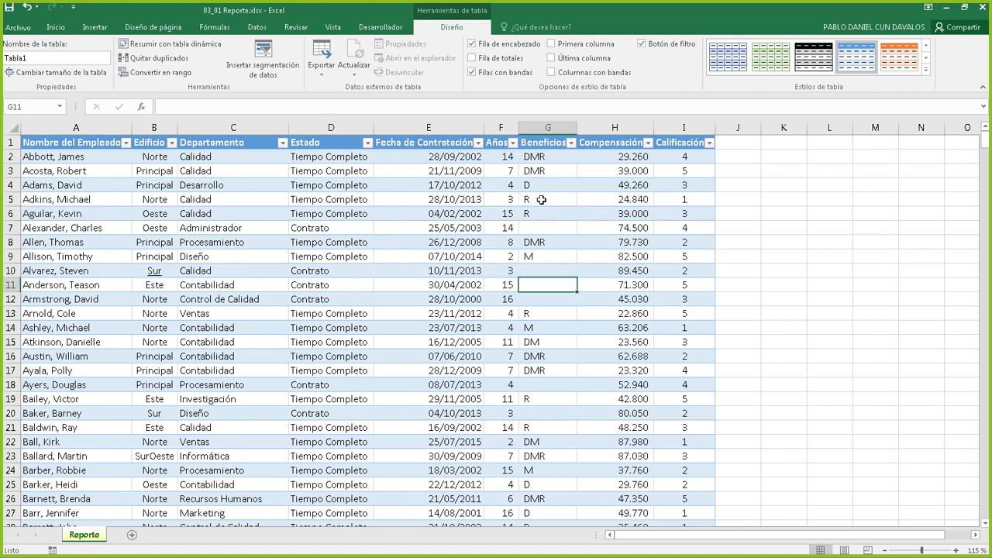
left_click(541, 199)
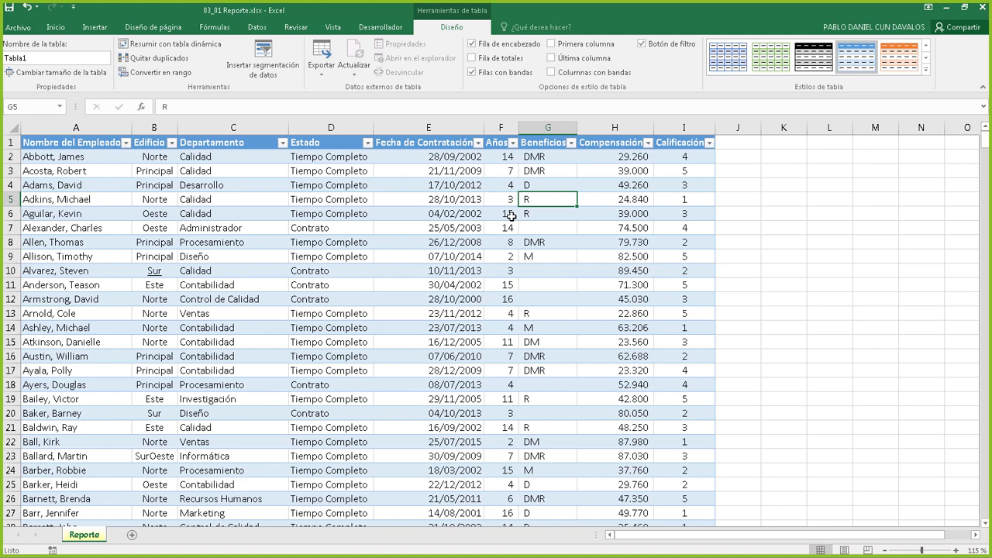
left_click(353, 169)
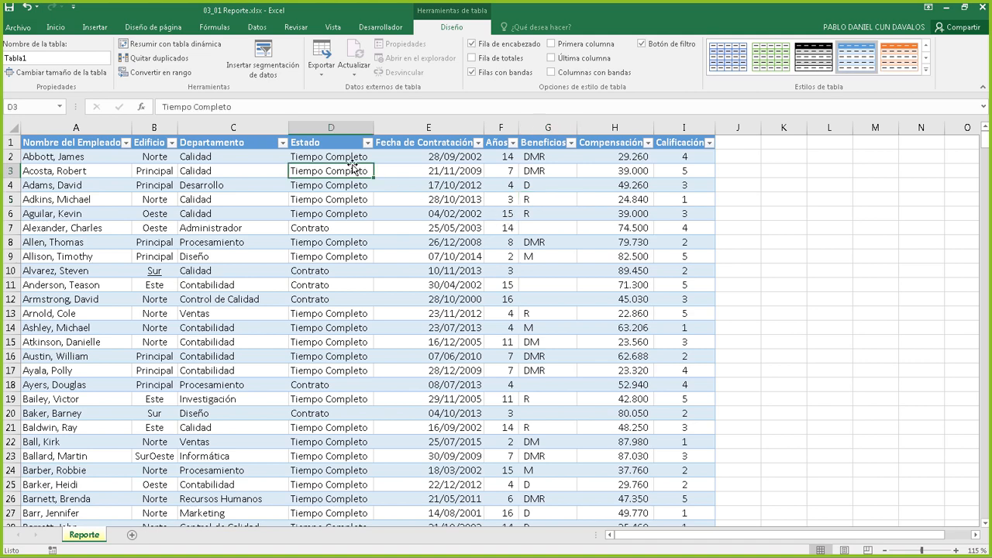
left_click(491, 219)
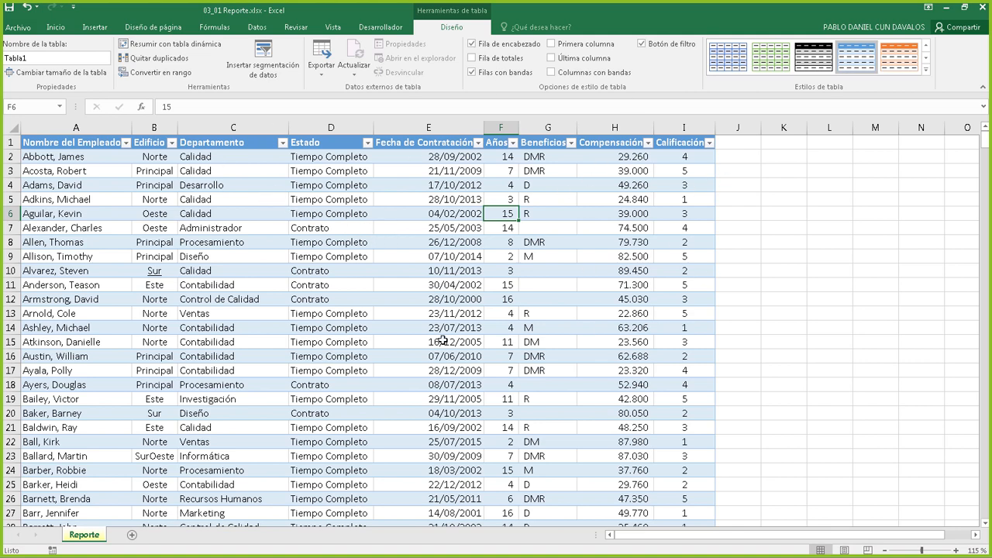
left_click(387, 227)
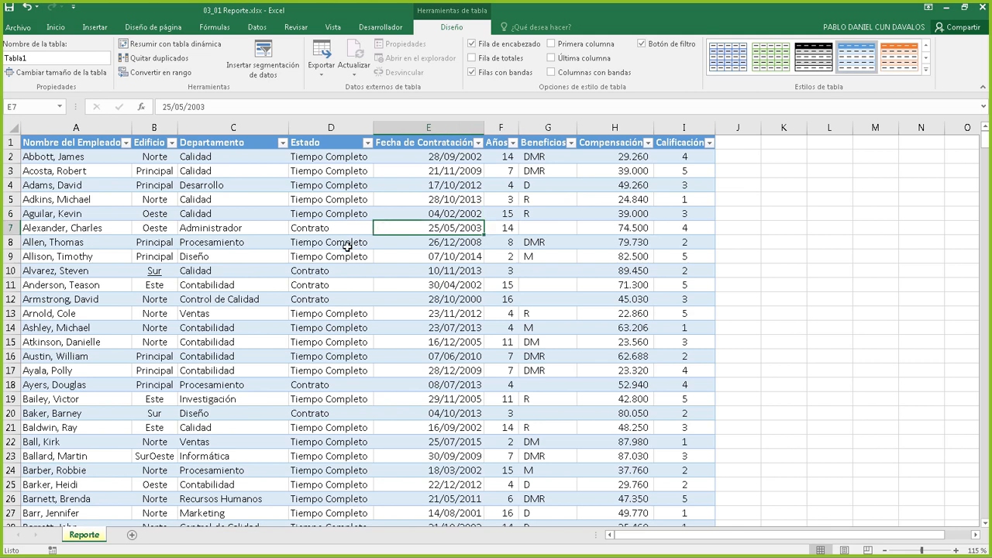
left_click(332, 201)
left_click(342, 261)
left_click(386, 203)
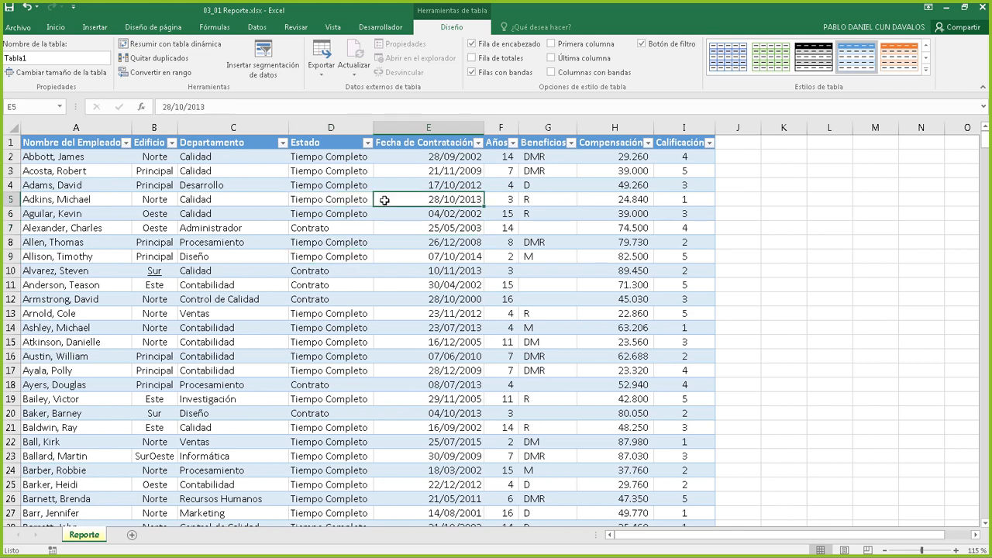
left_click(382, 251)
left_click(333, 199)
left_click(485, 259)
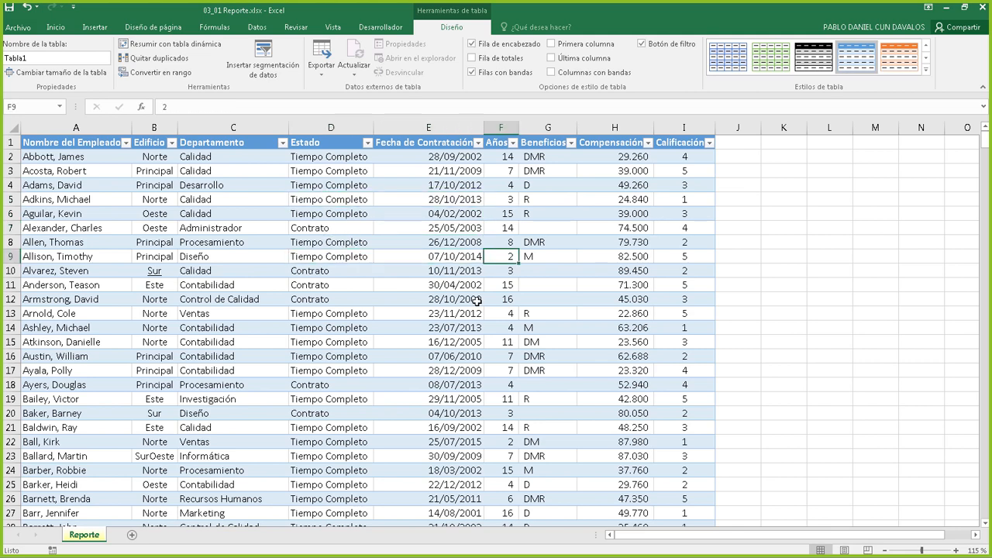
left_click(482, 324)
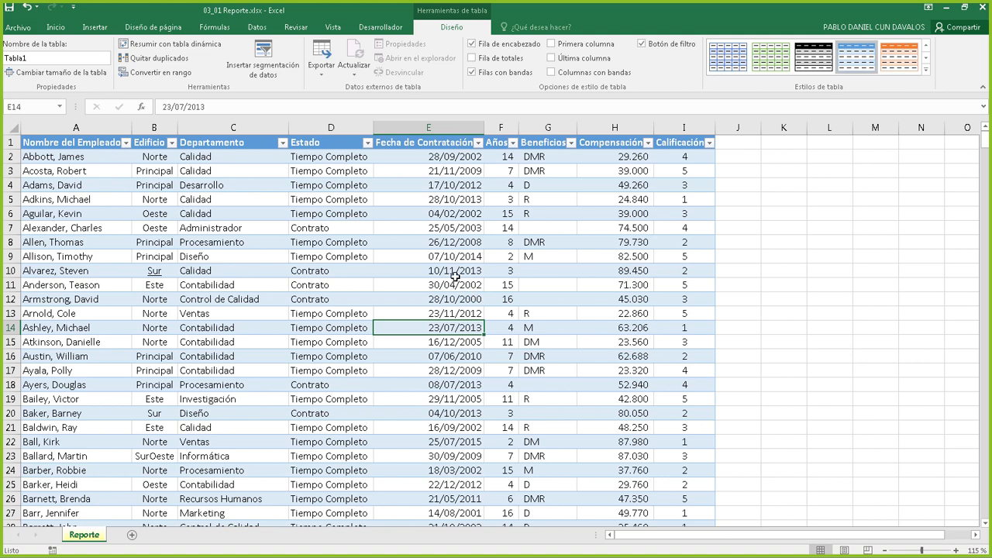
left_click(453, 198)
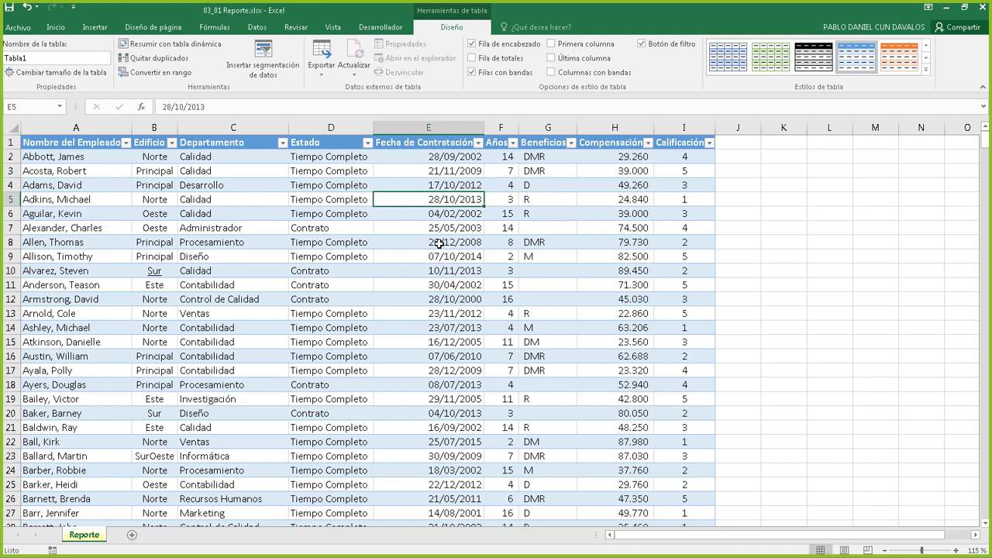
left_click(548, 214)
left_click(547, 271)
left_click(508, 203)
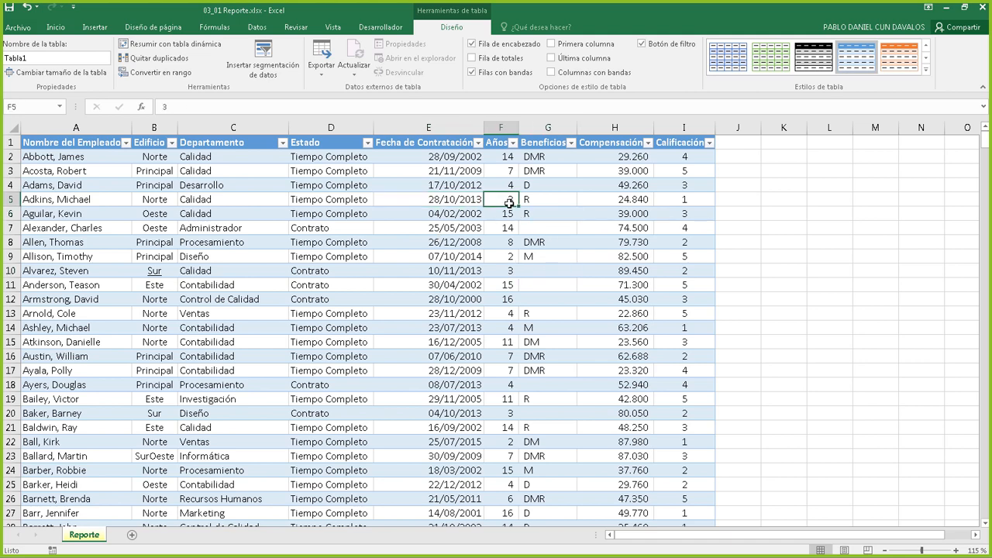
left_click(431, 200)
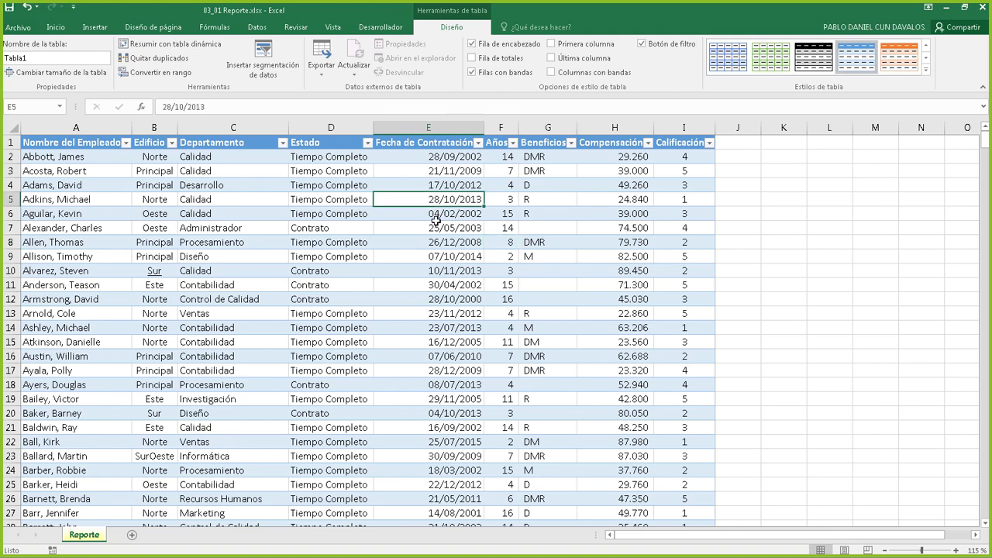
left_click(592, 230)
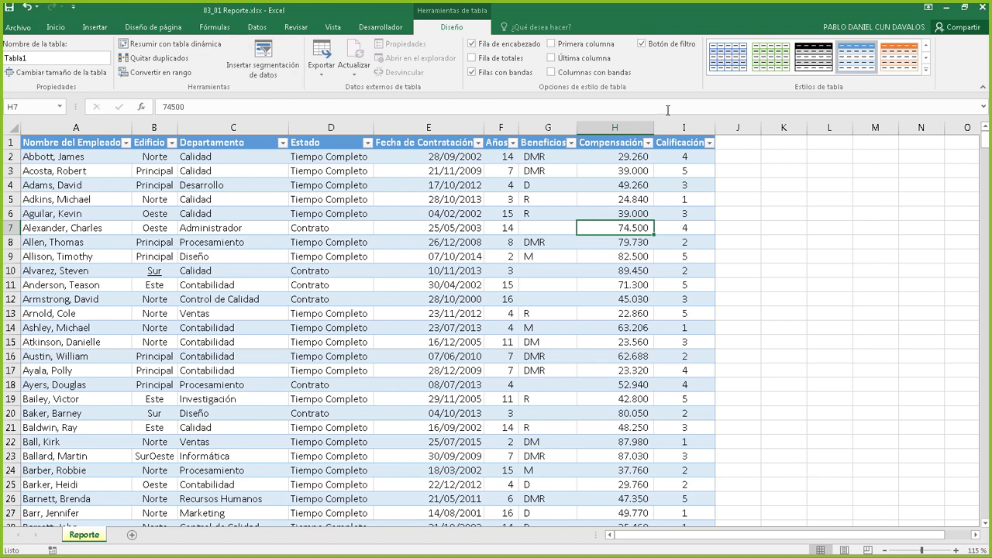
left_click(564, 176)
left_click(523, 226)
left_click(445, 197)
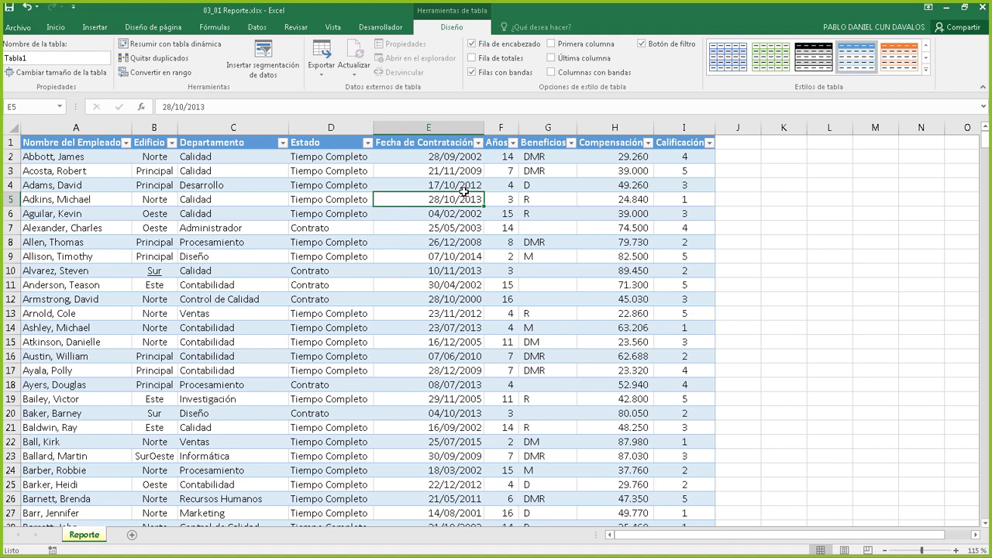
left_click(451, 184)
left_click(316, 184)
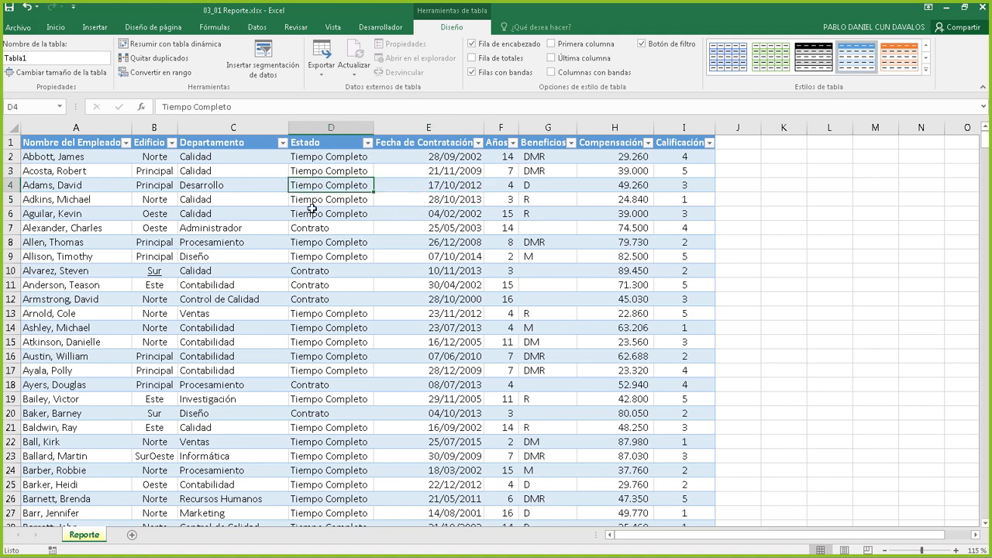
left_click(311, 226)
left_click(463, 201)
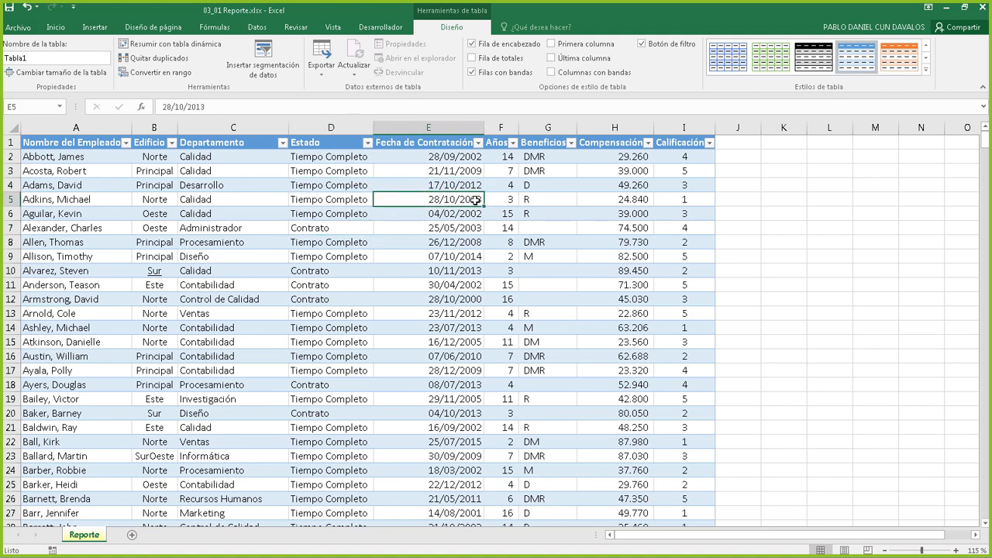
Choose Convertir en rango for Tabla1 and answer the conversion prompt
left_click(172, 75)
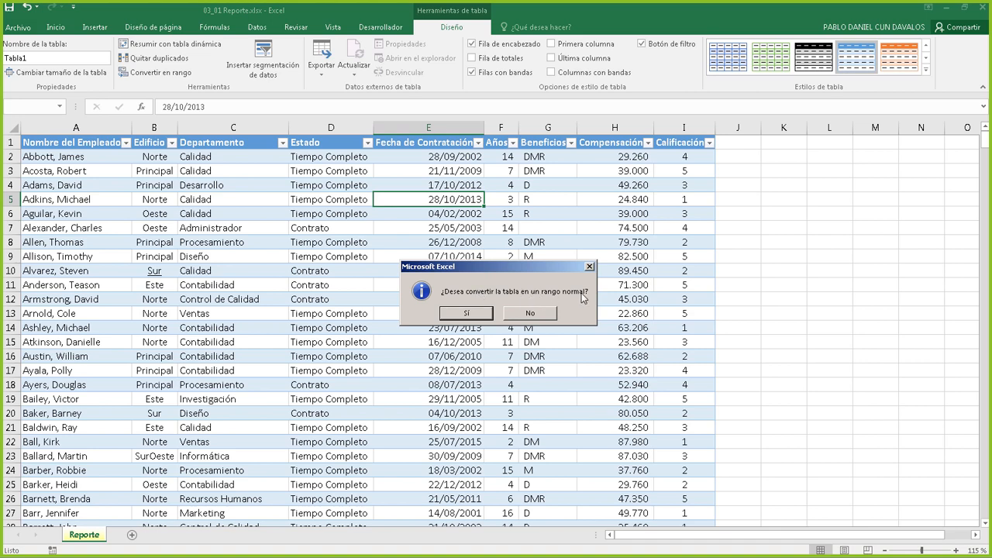
left_click(475, 315)
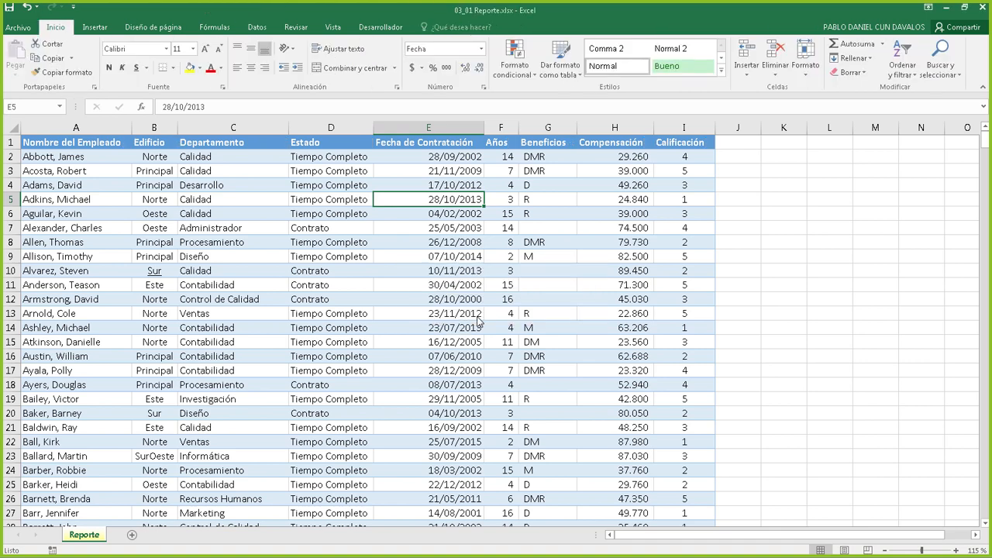
Inspect hire date, Años and Beneficios cells, then undo and redo the conversion to a plain range
left_click(458, 243)
left_click(457, 214)
left_click(455, 188)
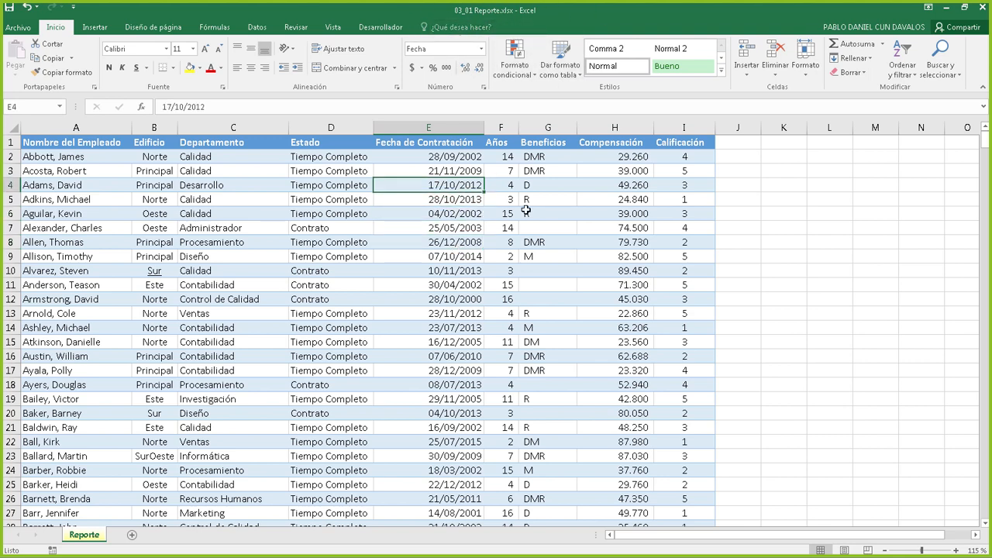
left_click(582, 215)
left_click(457, 284)
left_click(380, 239)
left_click(407, 368)
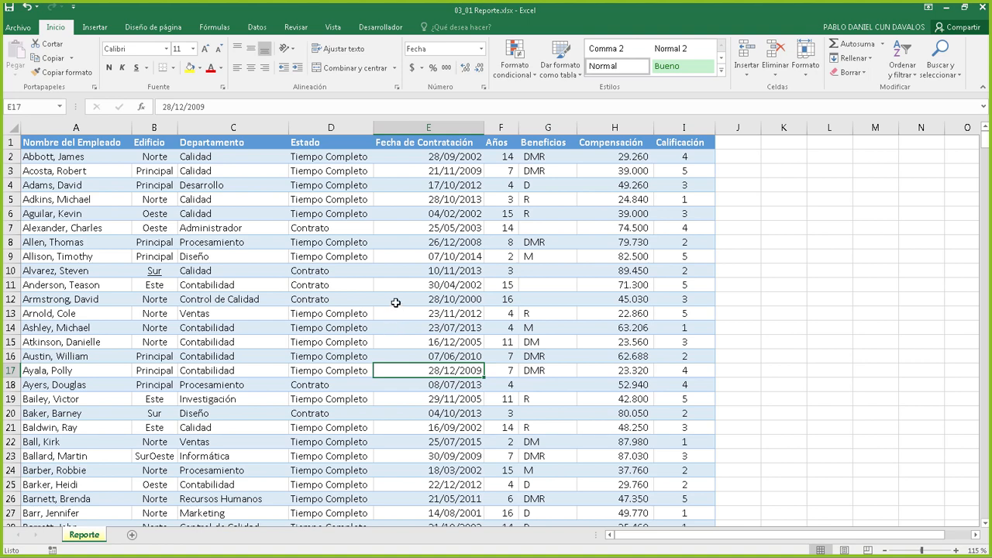
left_click(504, 199)
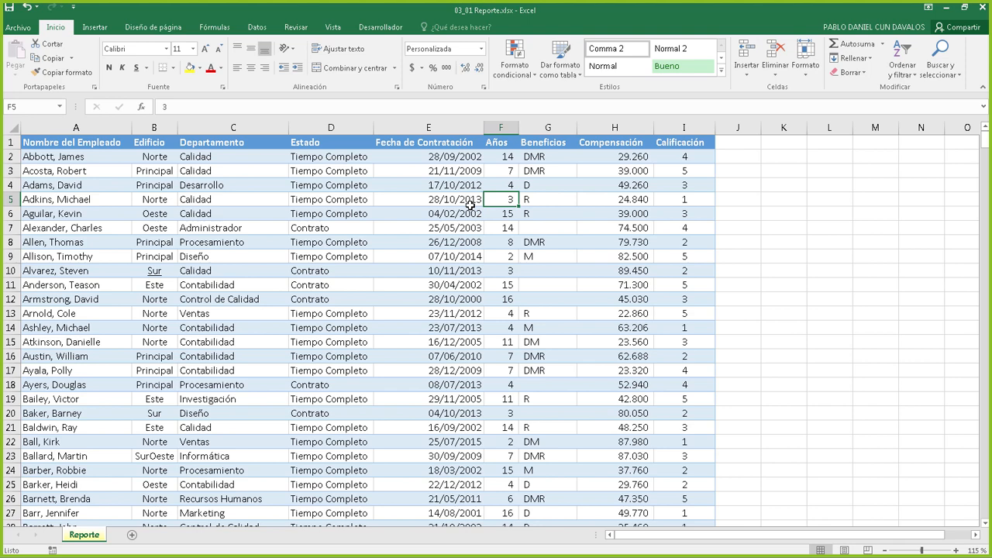
left_click(566, 197)
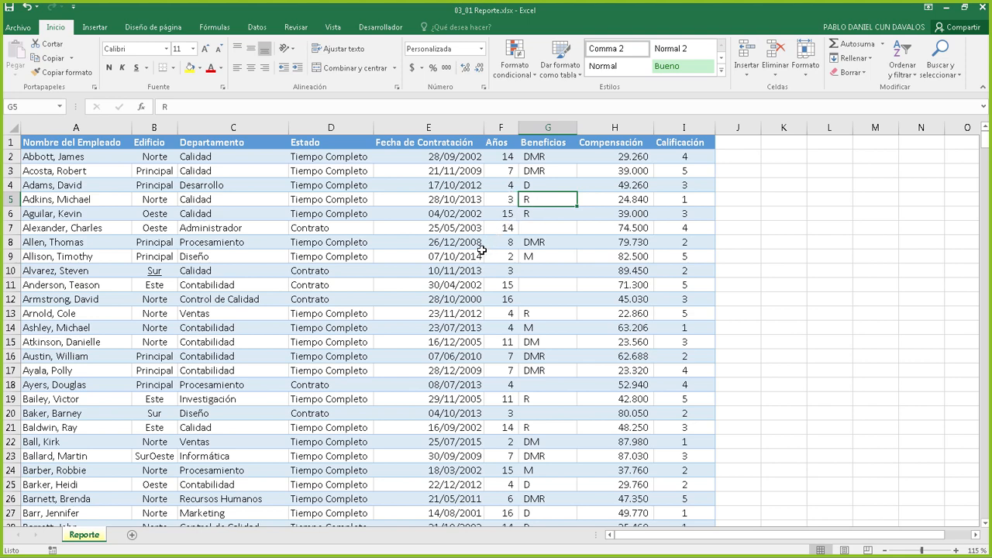
key("ctrl+z")
key("ctrl+y")
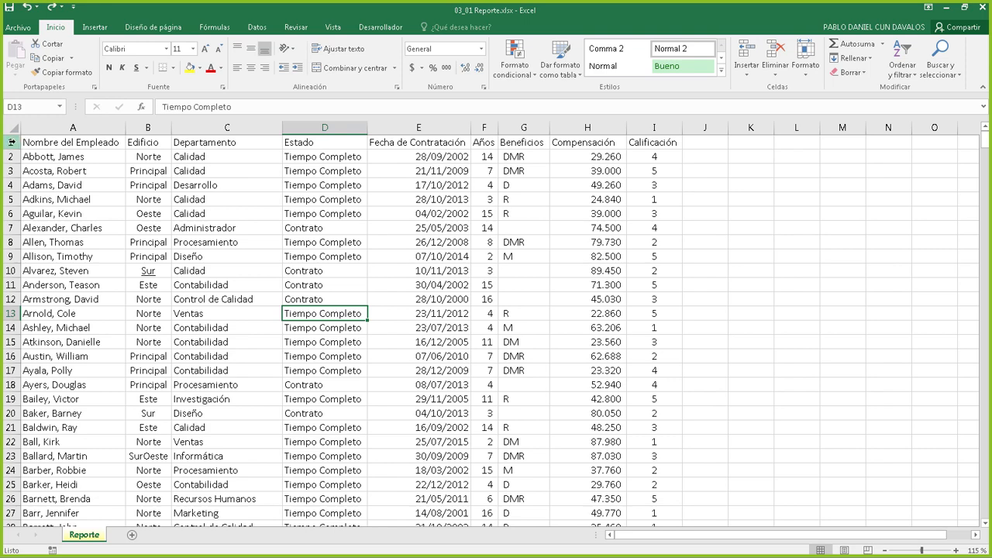
left_click(67, 142)
left_click_drag(162, 143, 649, 351)
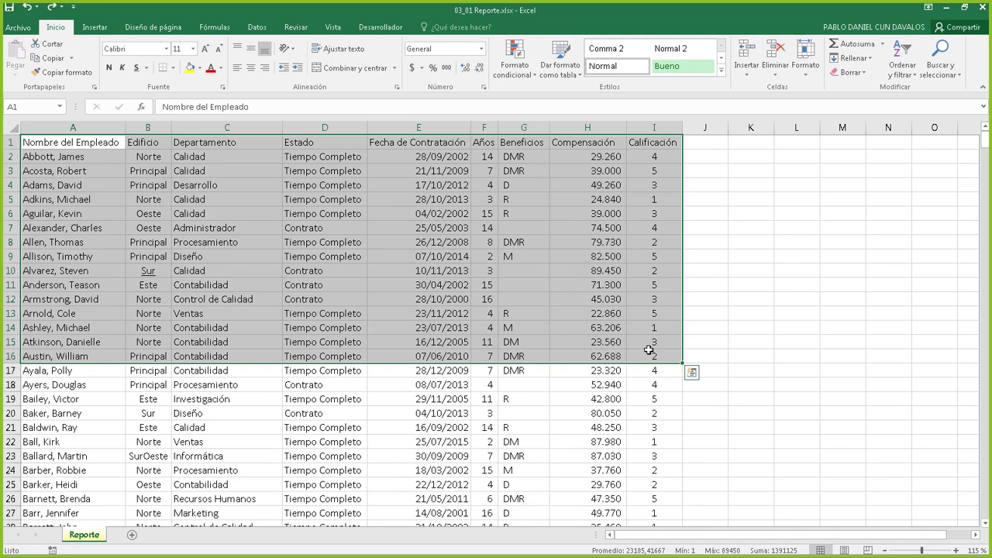
left_click(414, 268)
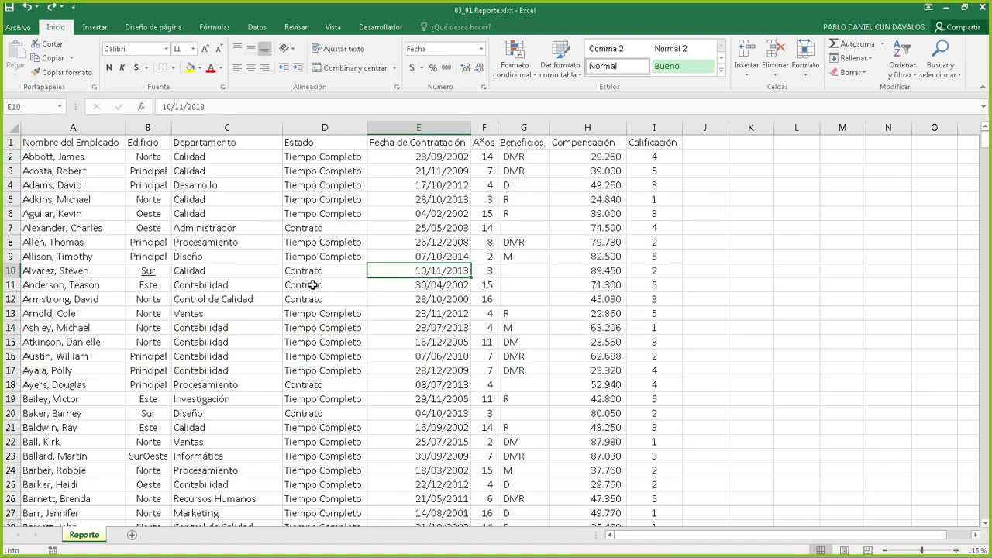
left_click(314, 213)
left_click(204, 208)
left_click(237, 299)
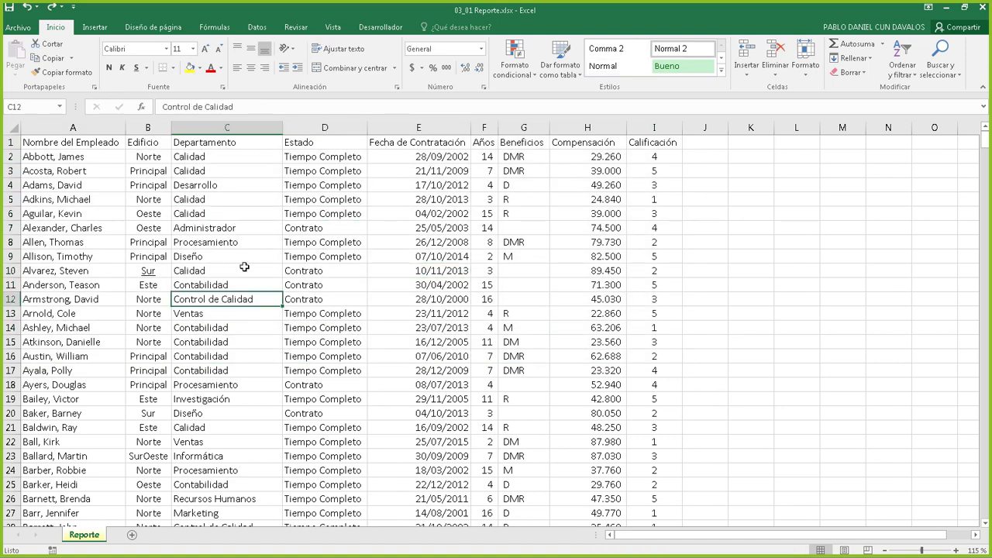
left_click(347, 190)
left_click(364, 311)
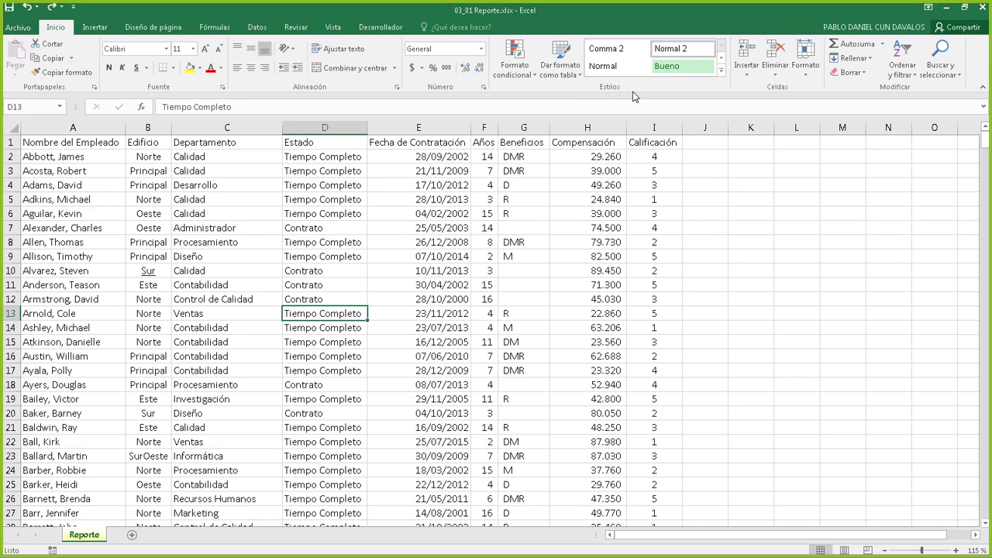
Pick the orange medium style from the Dar formato como tabla gallery for the employee data
left_click(560, 66)
left_click(562, 68)
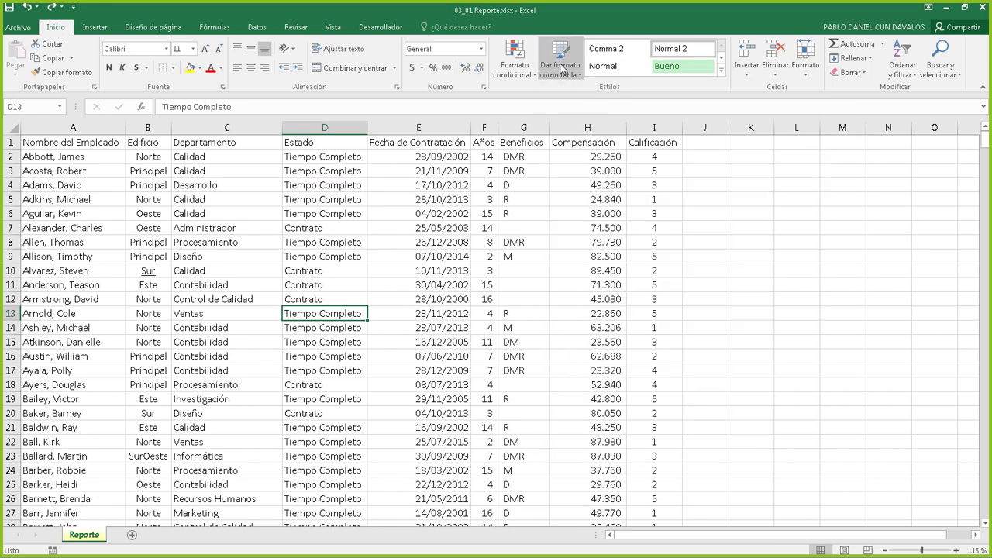
left_click(562, 68)
left_click(561, 68)
left_click(562, 68)
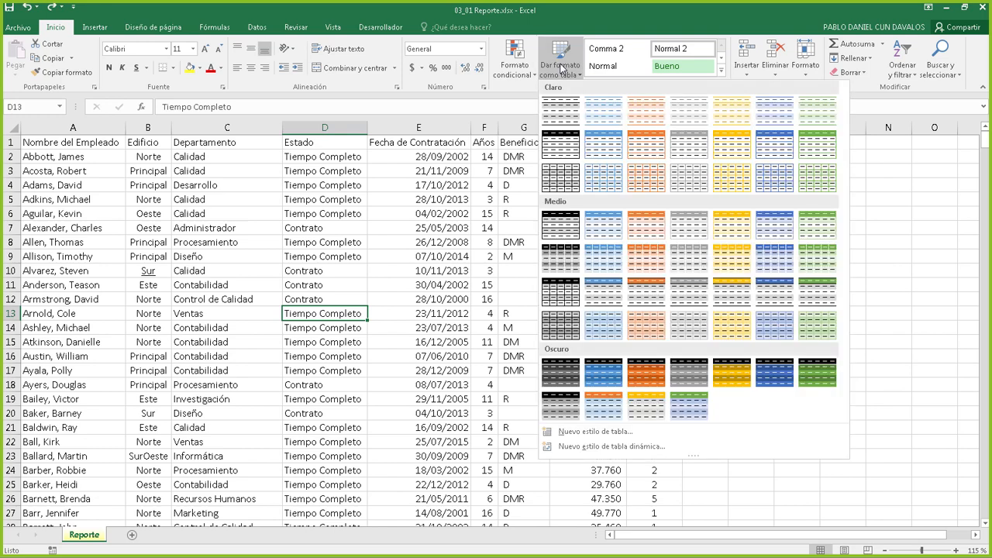
left_click(561, 68)
left_click(561, 68)
left_click(562, 69)
left_click(561, 68)
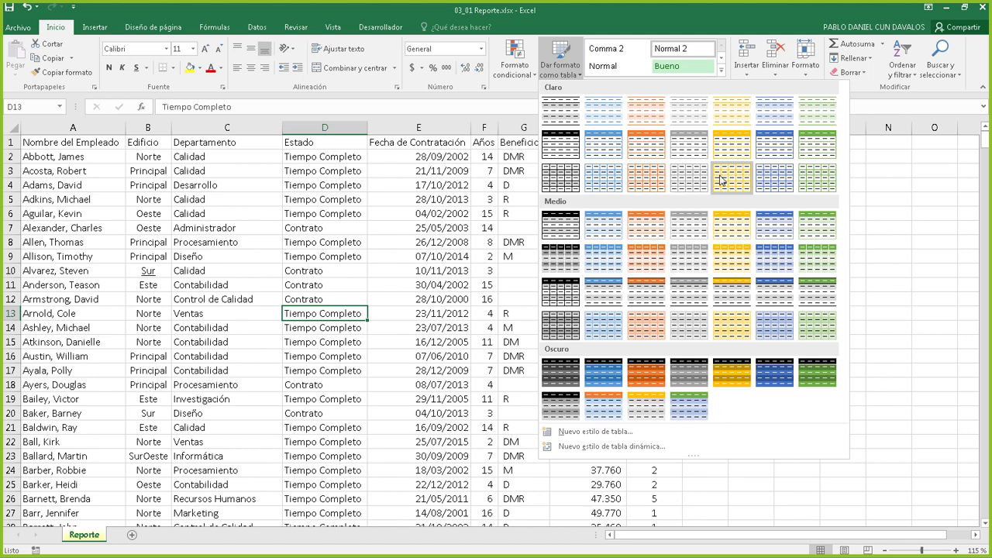
left_click(651, 258)
left_click_drag(777, 216, 737, 222)
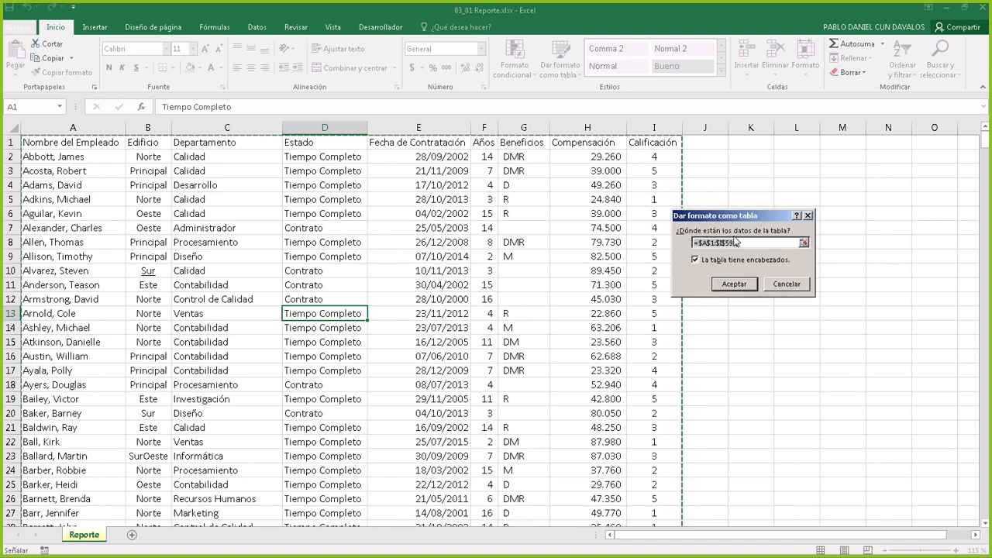
Accept range $A$1:$I$592 with headers to create the orange table Tabla2
left_click(727, 243)
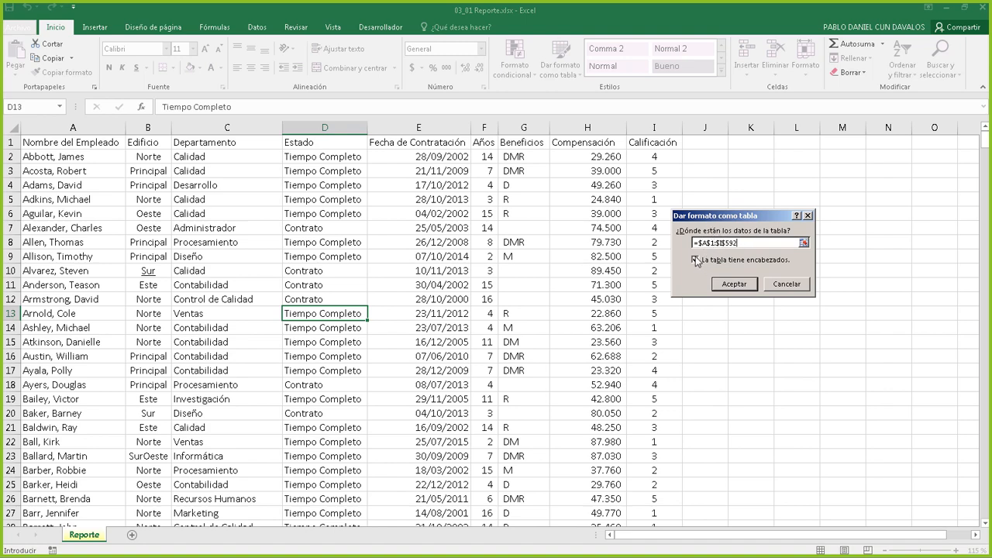
left_click(734, 284)
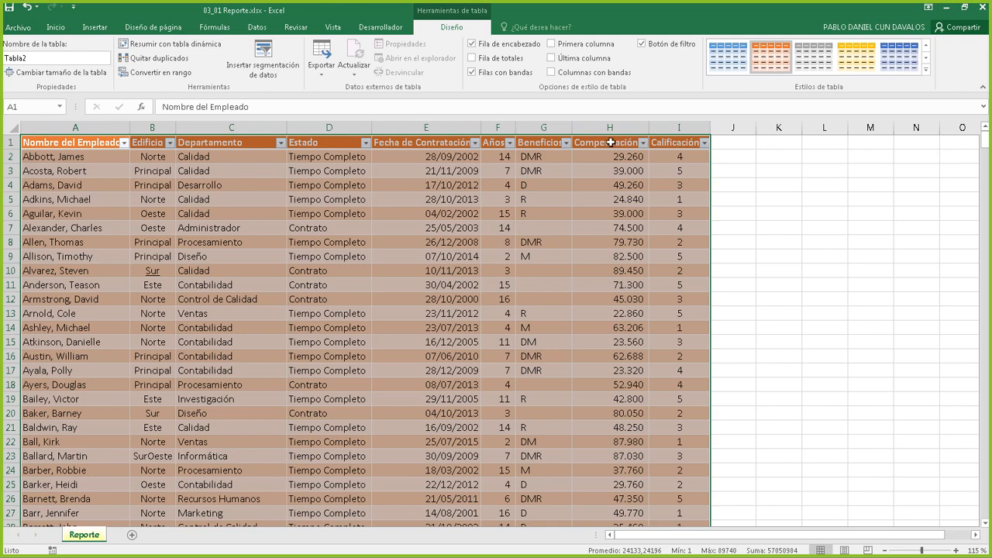
Click through hire date, years and benefits cells in columns E to G of Tabla2
left_click(197, 143)
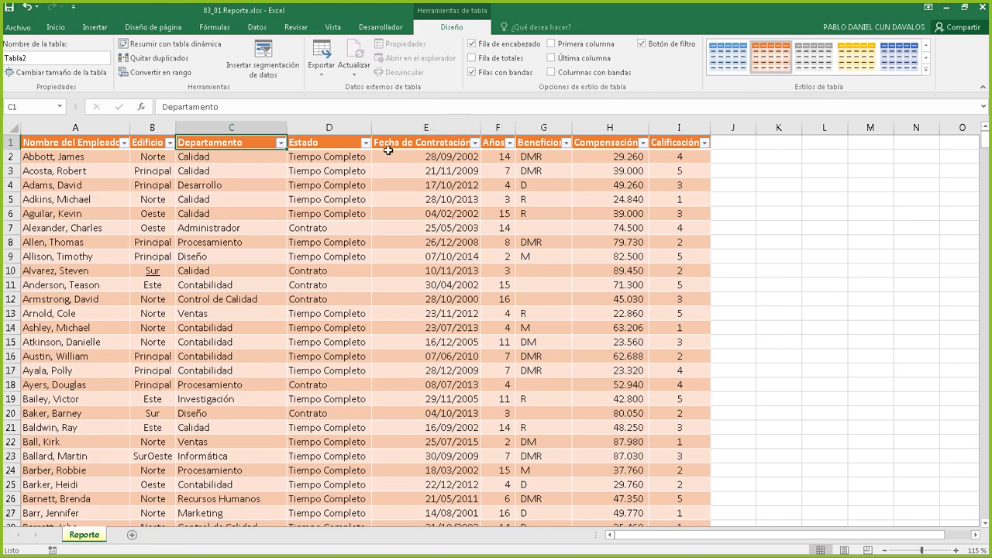
left_click(479, 244)
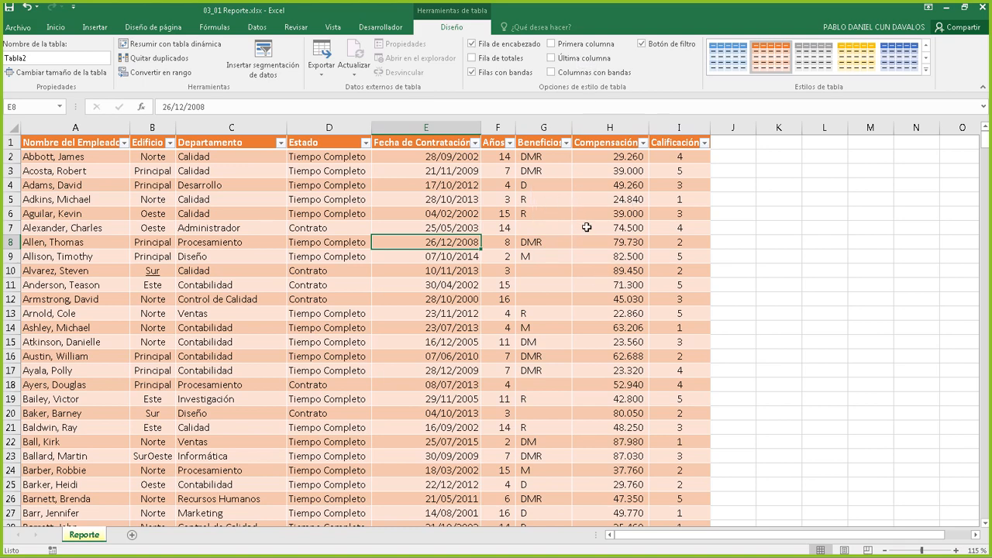
left_click(480, 228)
left_click(418, 189)
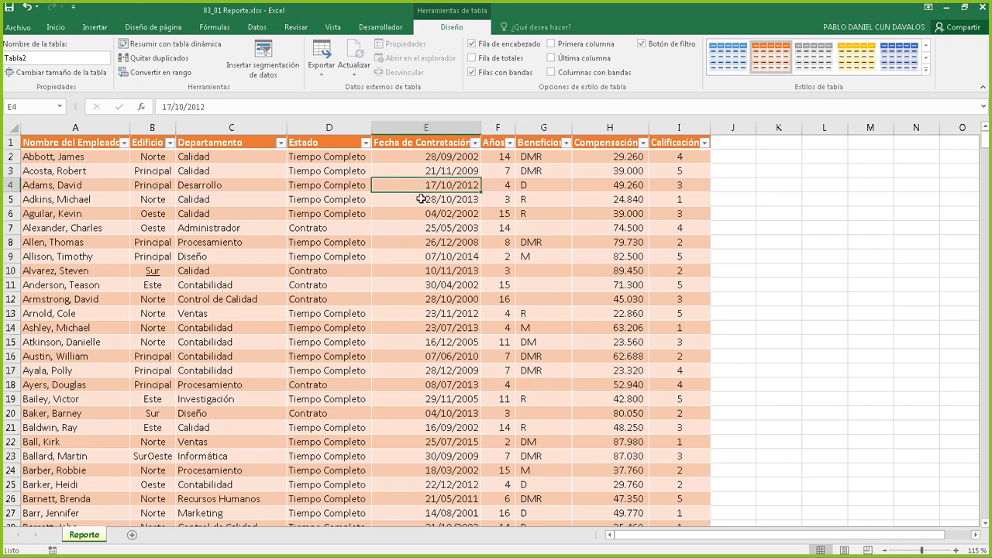
left_click(440, 255)
left_click(468, 171)
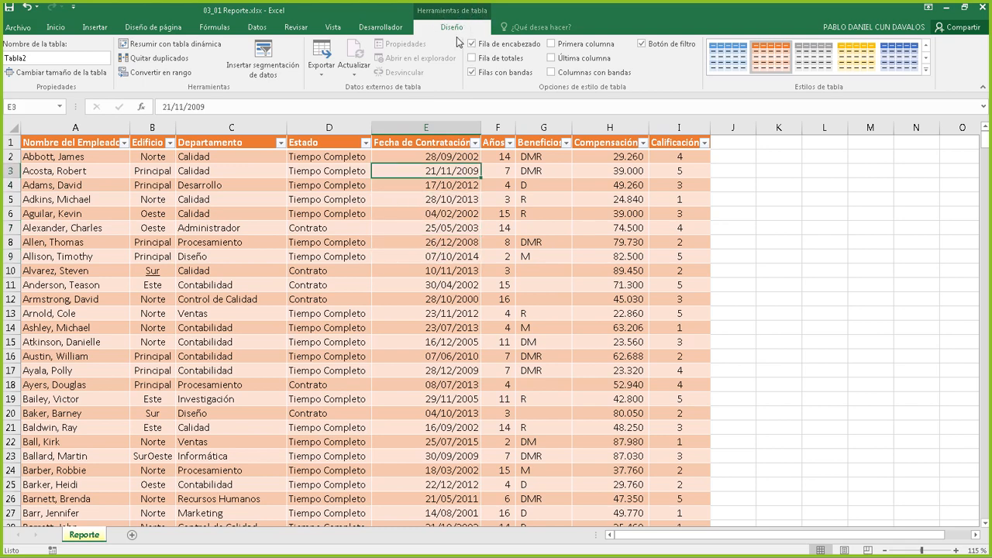
left_click(437, 205)
left_click(541, 225)
left_click(513, 172)
left_click(483, 231)
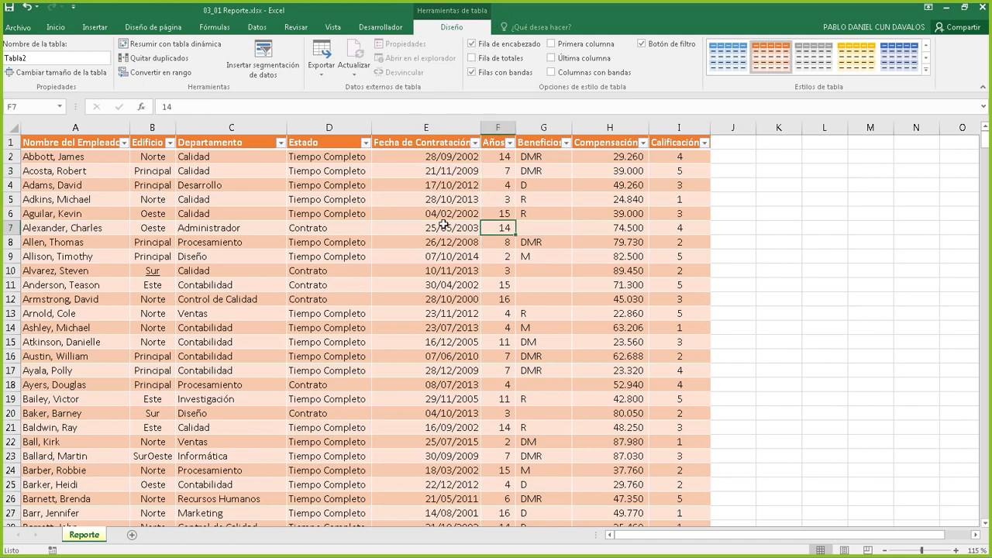
left_click(443, 224)
left_click(486, 295)
left_click(535, 242)
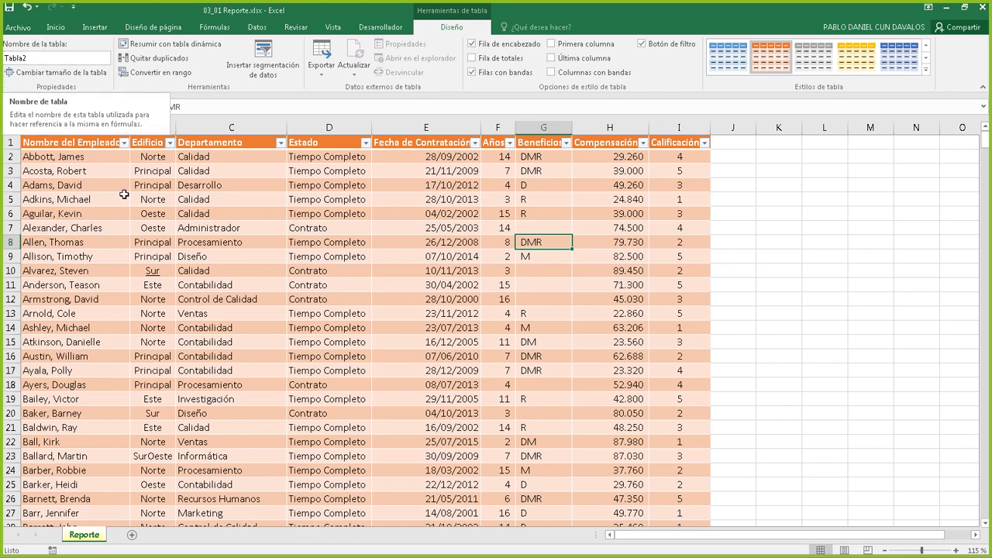
Select the whole Tabla2 from the Name Box list, then return to cells A5 and D5
left_click(64, 106)
left_click(60, 107)
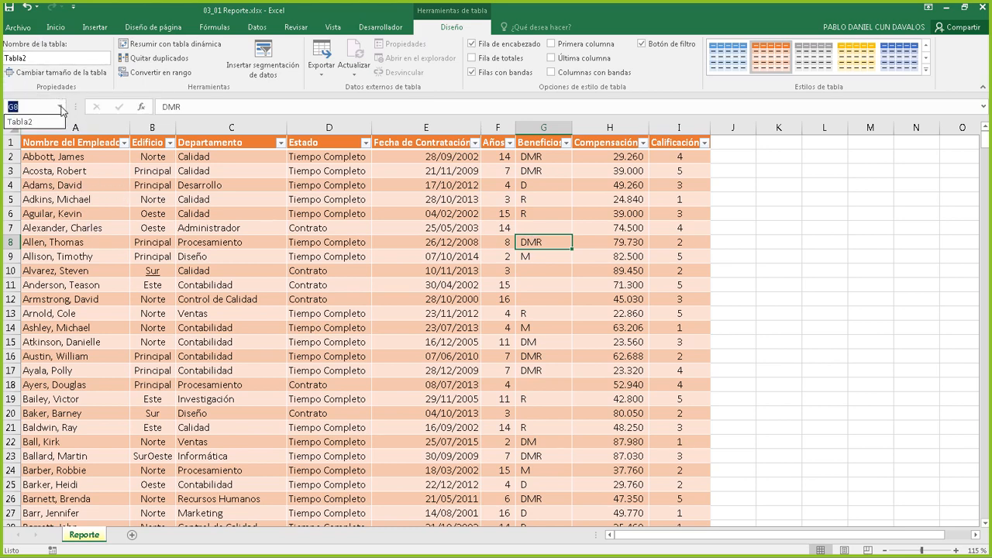
left_click(24, 123)
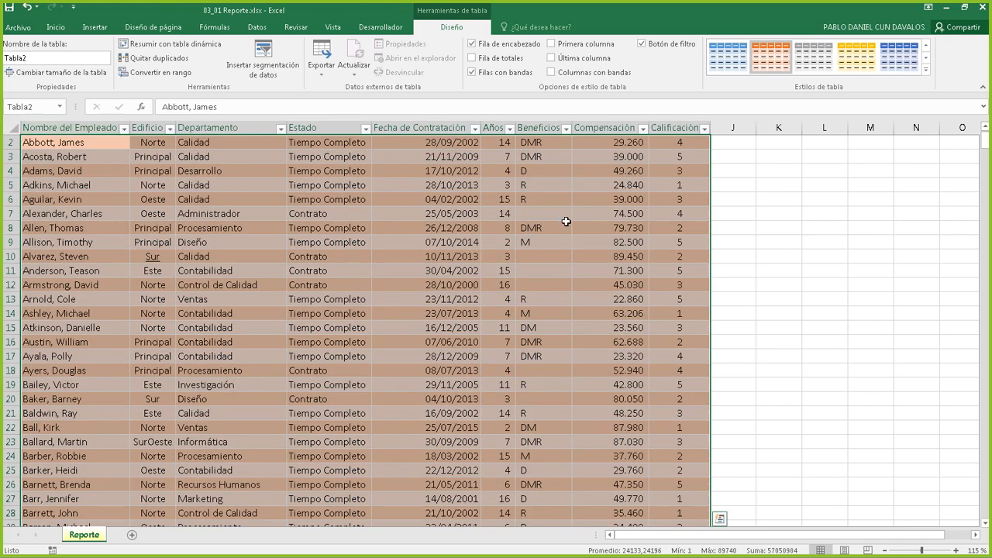
scroll(295, 190, "up", 1)
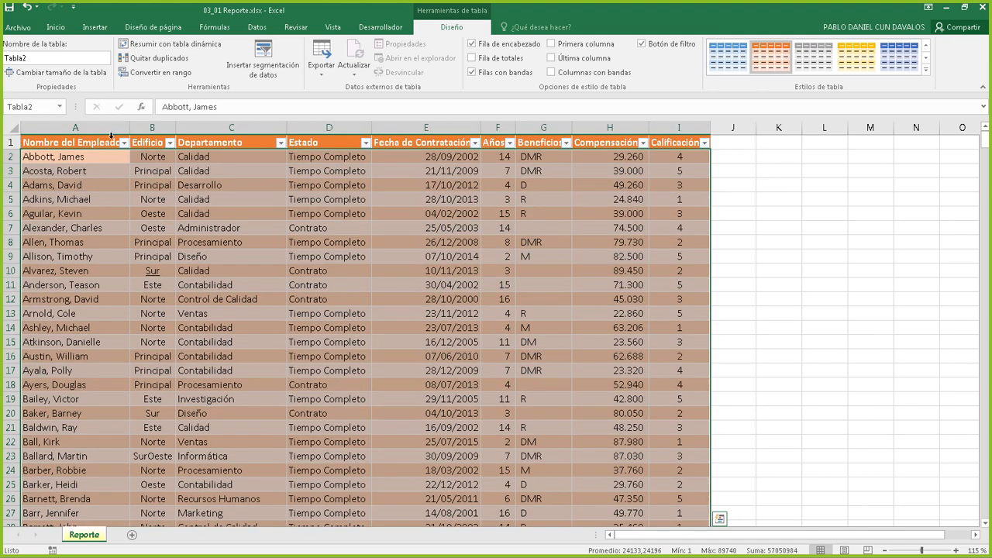
left_click(137, 203)
left_click(78, 194)
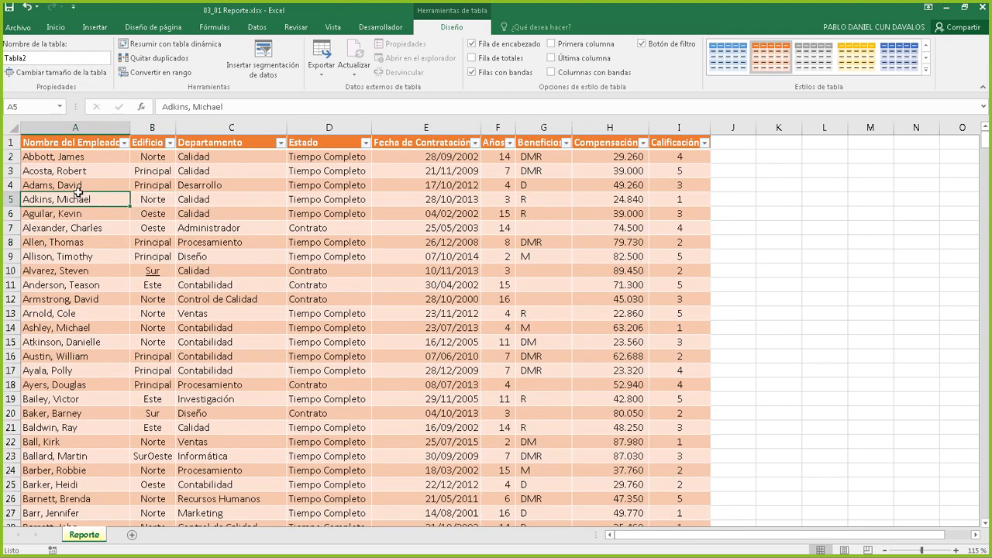
left_click(320, 199)
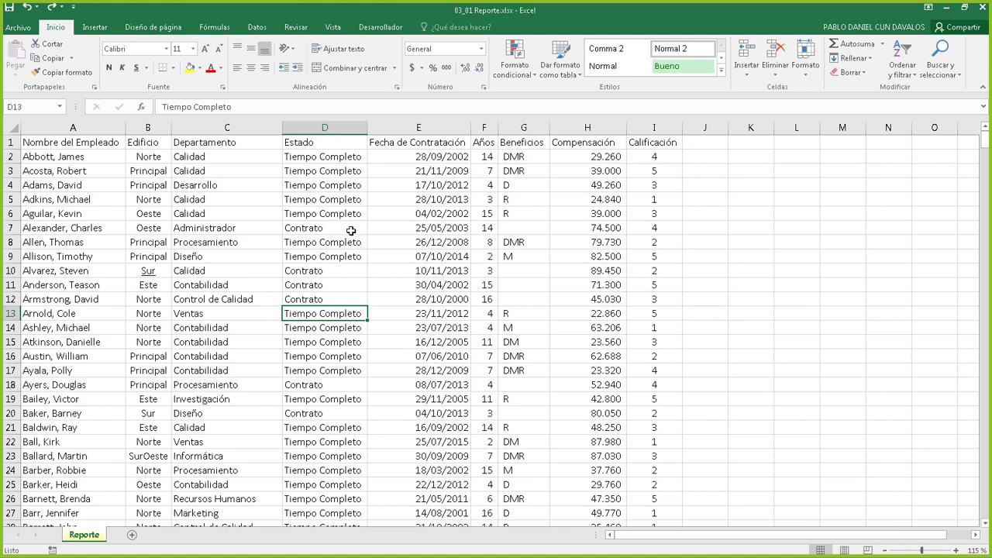
From cell D7, insert a table over $A$1:$I$592 with headers, creating Tabla3
left_click(312, 201)
left_click(332, 172)
left_click(322, 223)
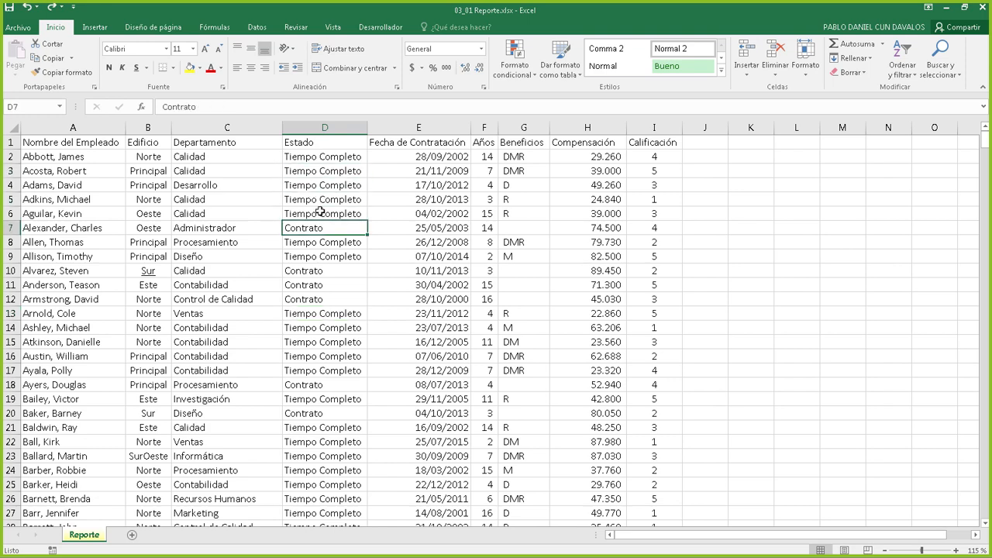
left_click(94, 29)
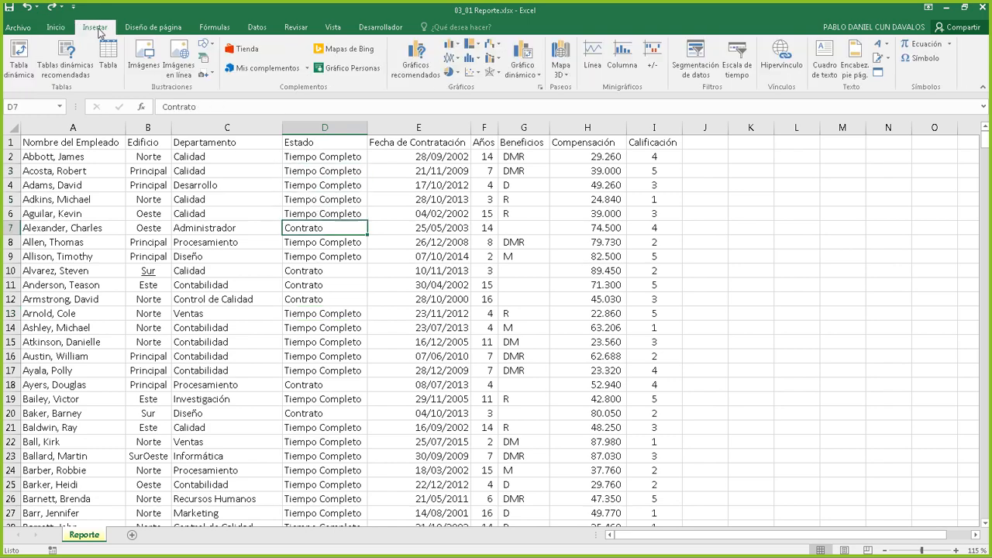
left_click(109, 65)
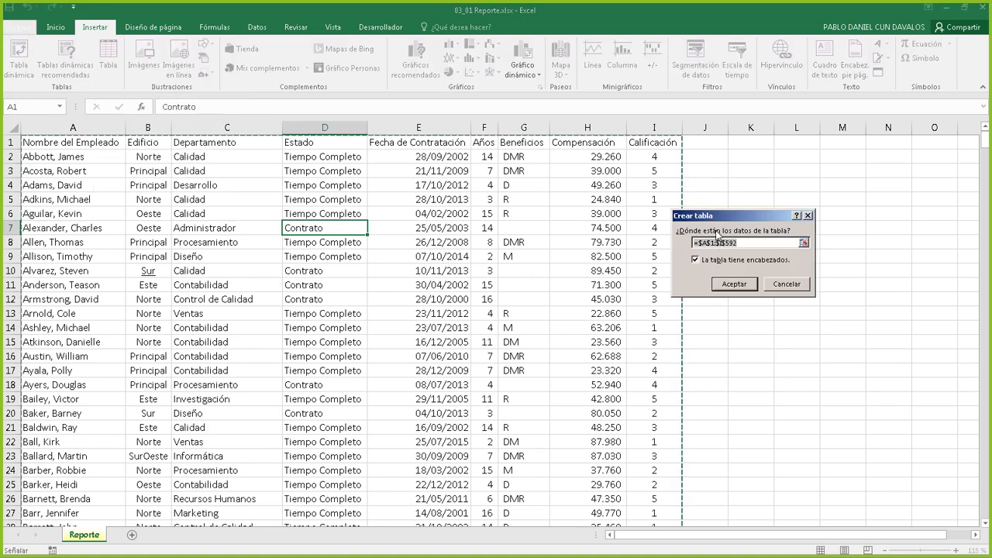
left_click(734, 283)
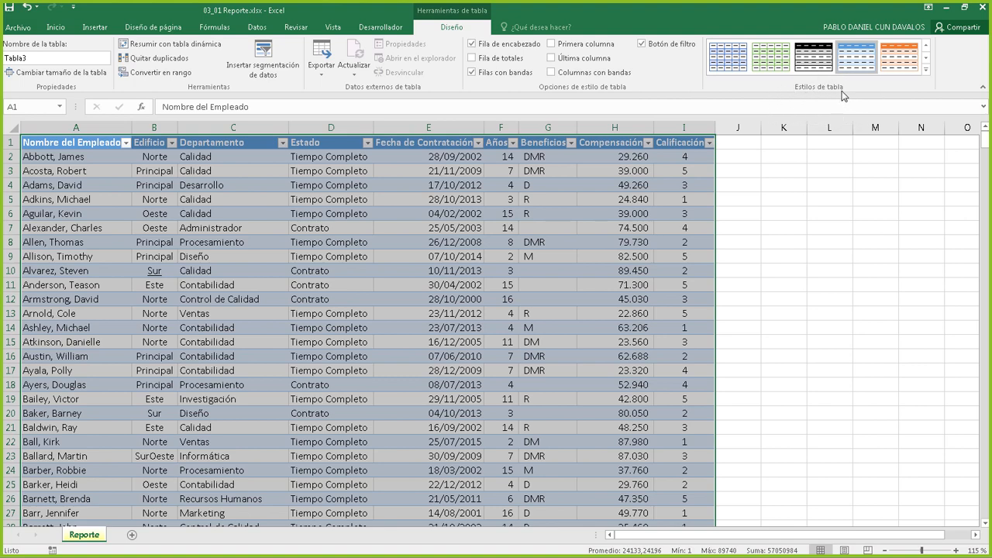
Try dark, light yellow, light blue and medium blue styles on Tabla3, settling on orange medium
left_click(925, 72)
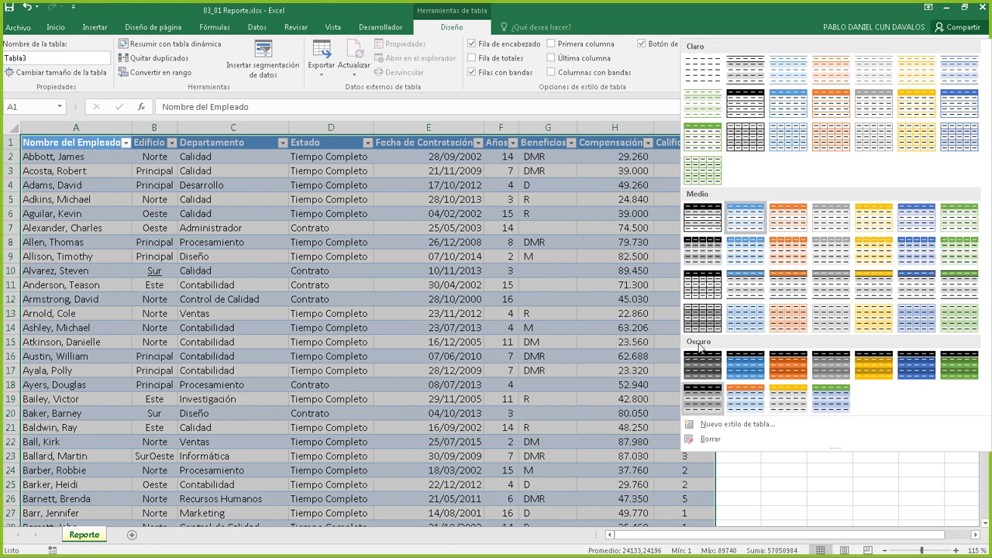
left_click(795, 369)
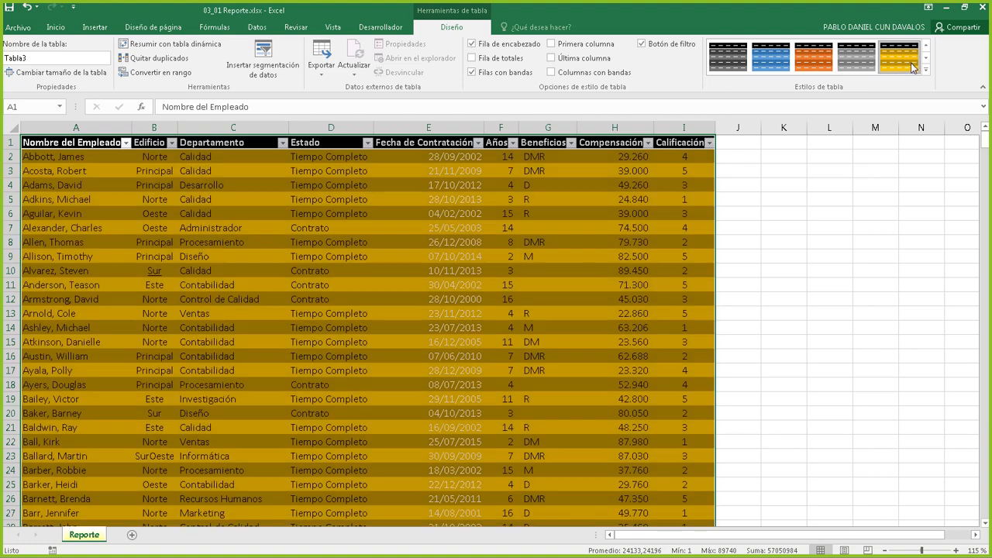
left_click(925, 69)
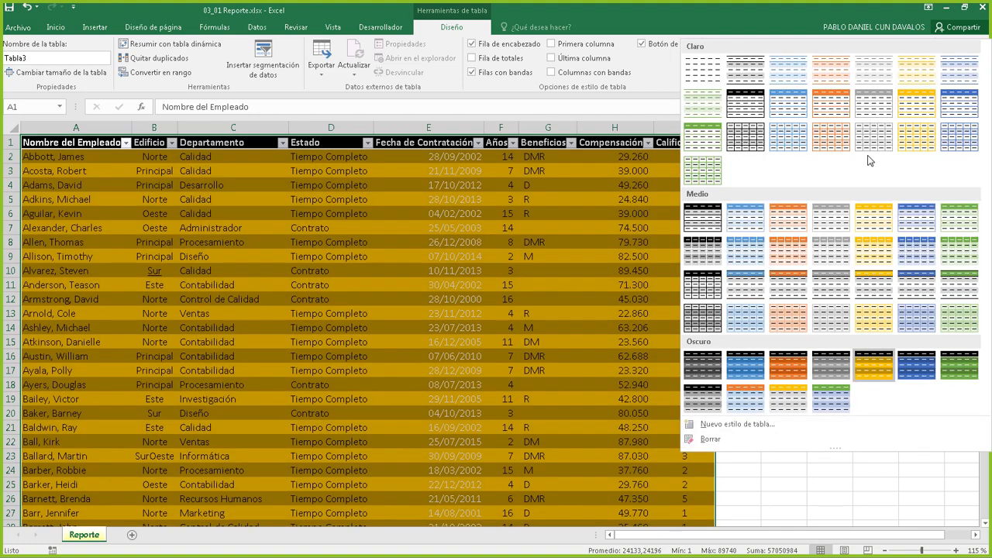
left_click(925, 126)
left_click(925, 69)
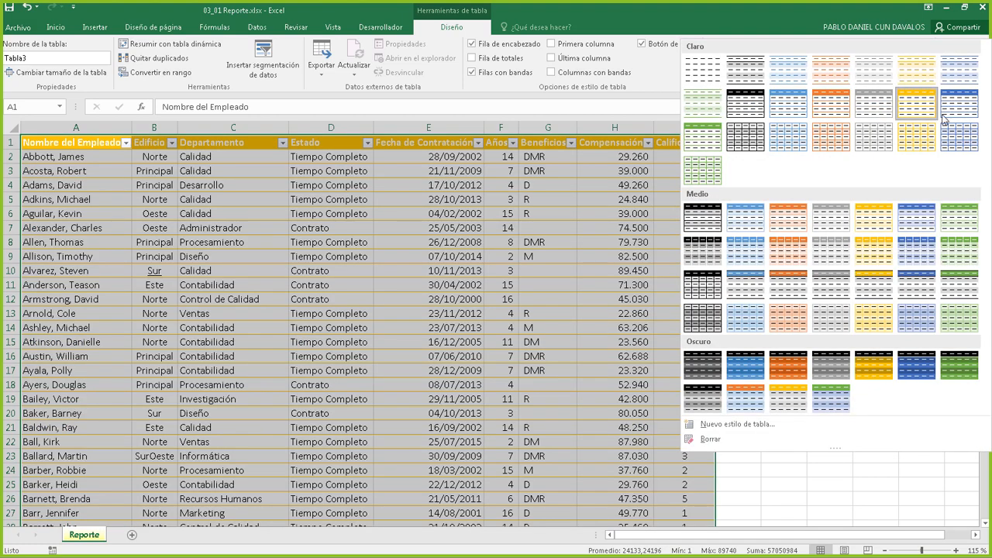
left_click(959, 124)
left_click(926, 69)
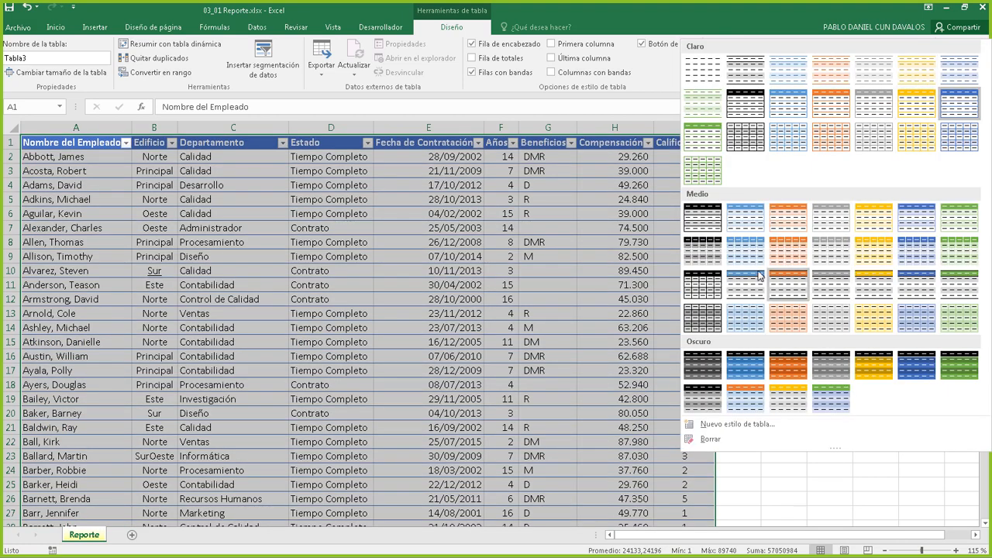
left_click(749, 226)
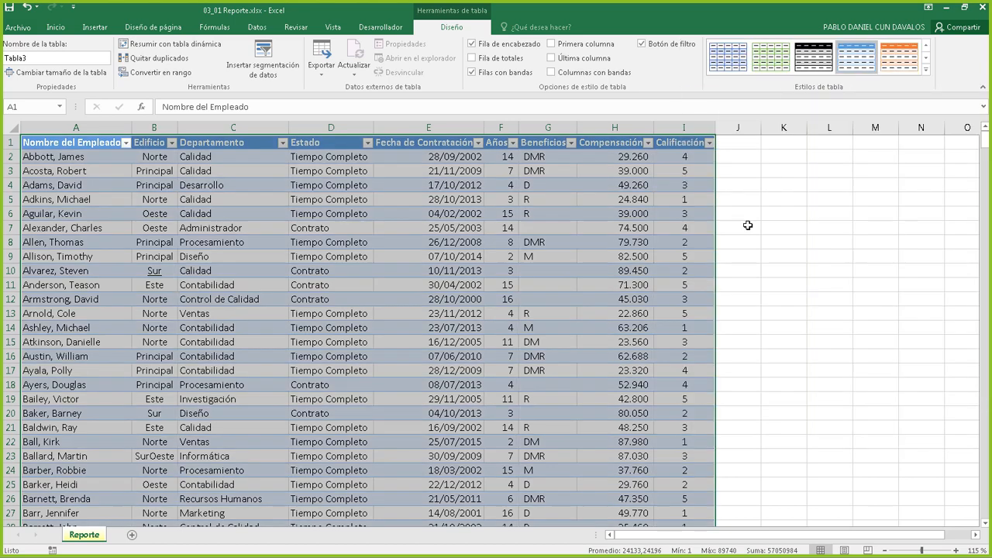
left_click(926, 69)
left_click(785, 286)
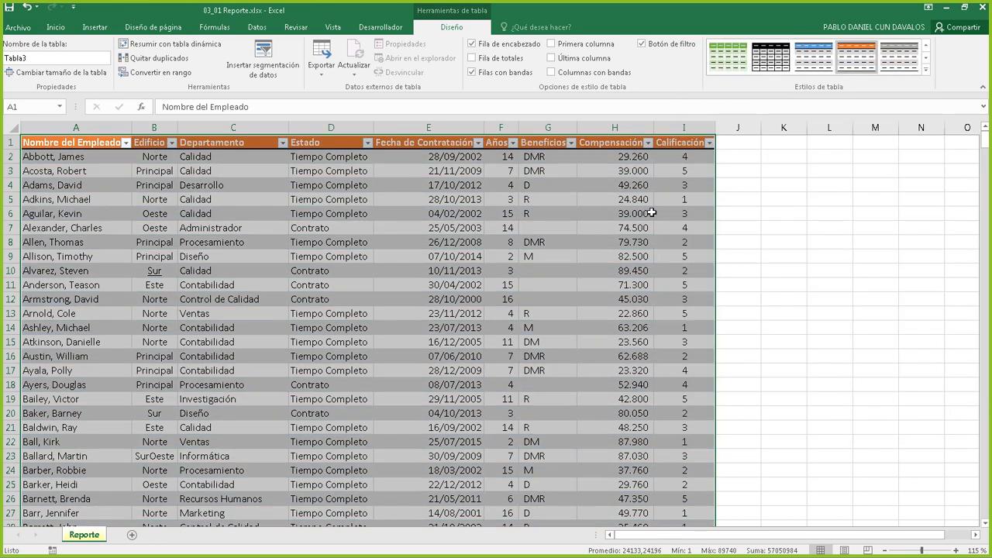
left_click(623, 201)
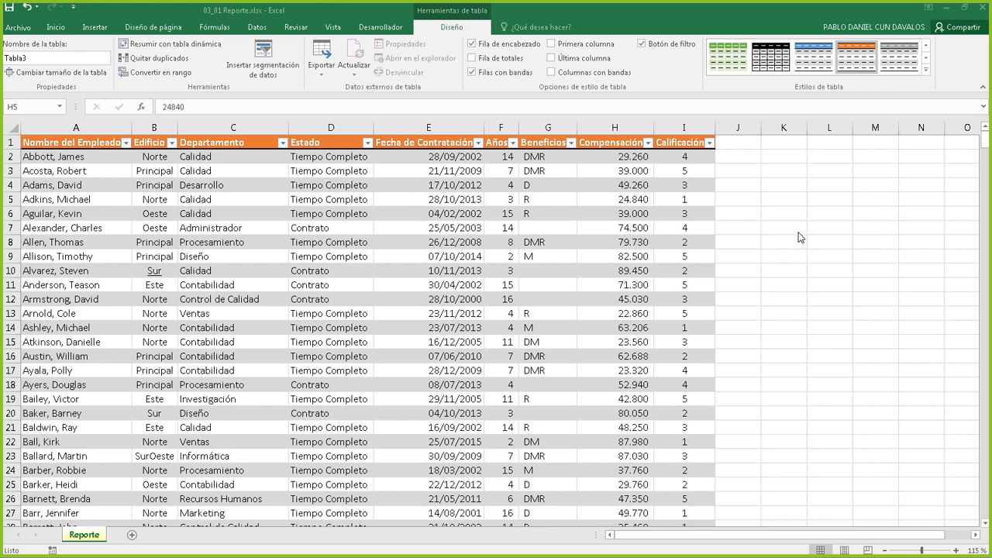
Inspect cells in Tabla3 and select the table name field showing Tabla3
left_click(397, 227)
left_click(490, 267)
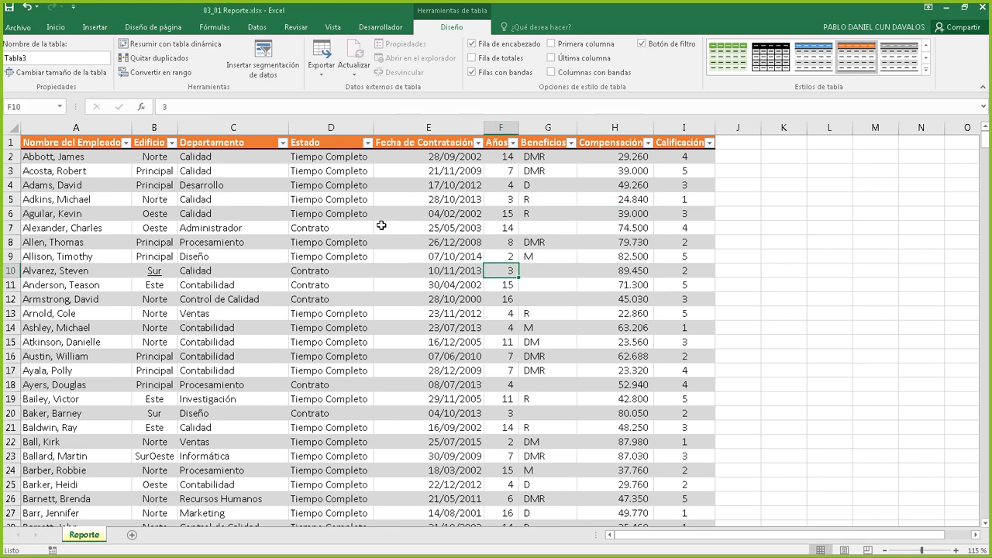
left_click(373, 215)
left_click(277, 280)
left_click(438, 308)
left_click(487, 217)
left_click(435, 309)
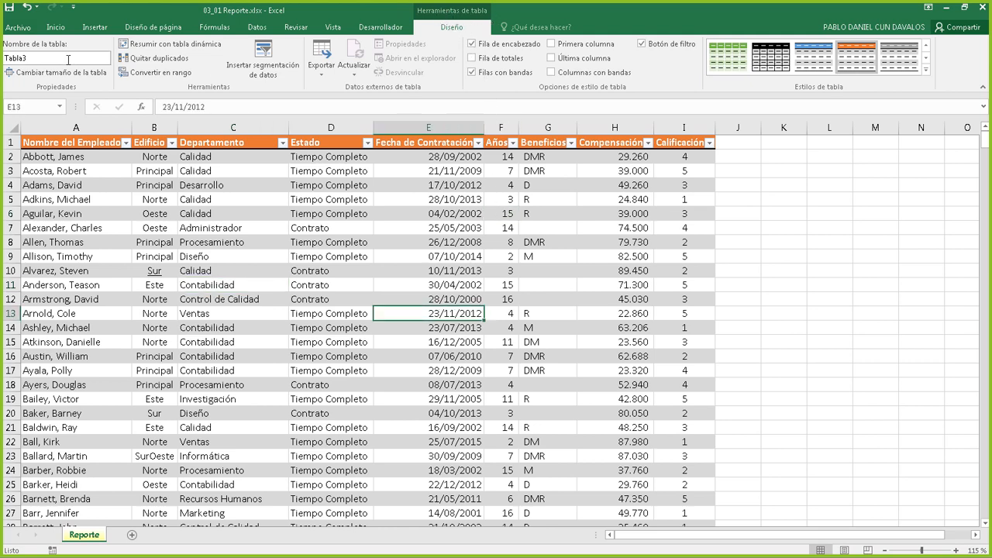
left_click(45, 60)
left_click(35, 58)
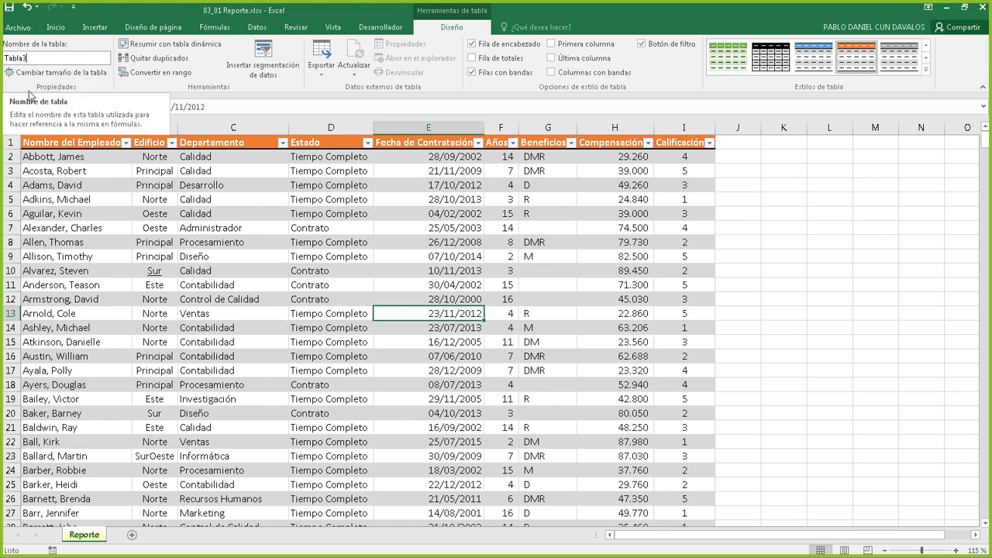
Pick Tabla3 from the Name Box list to highlight its full data range
left_click(62, 107)
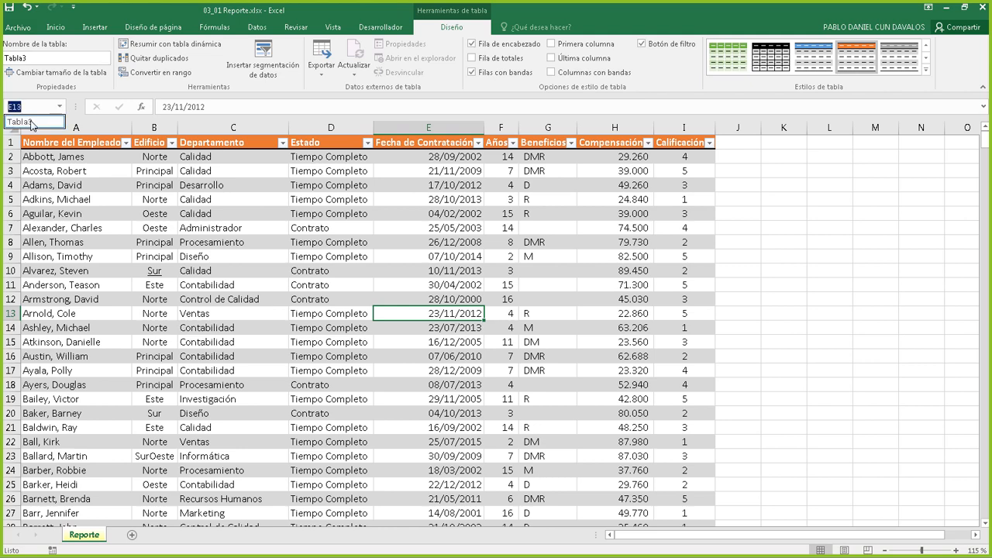
left_click(56, 103)
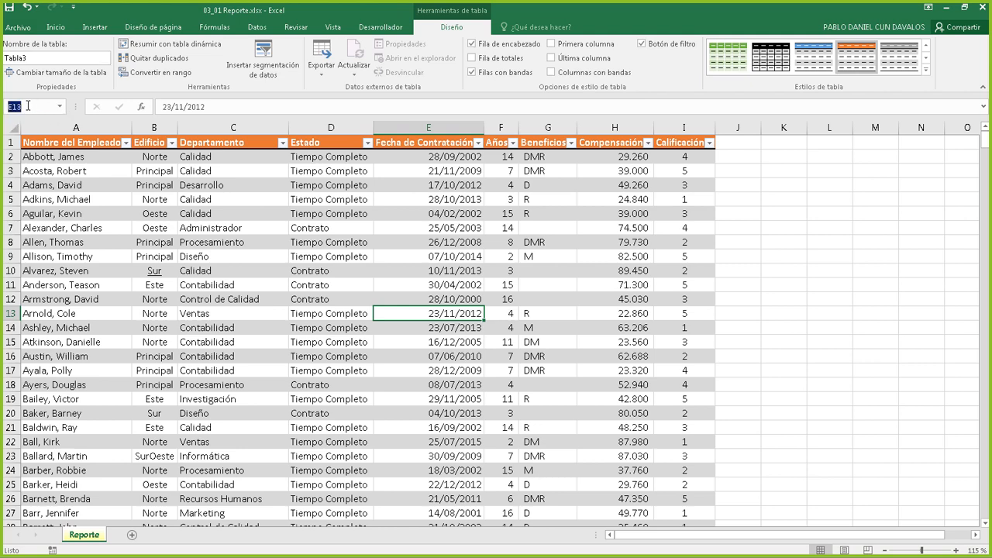
left_click(59, 106)
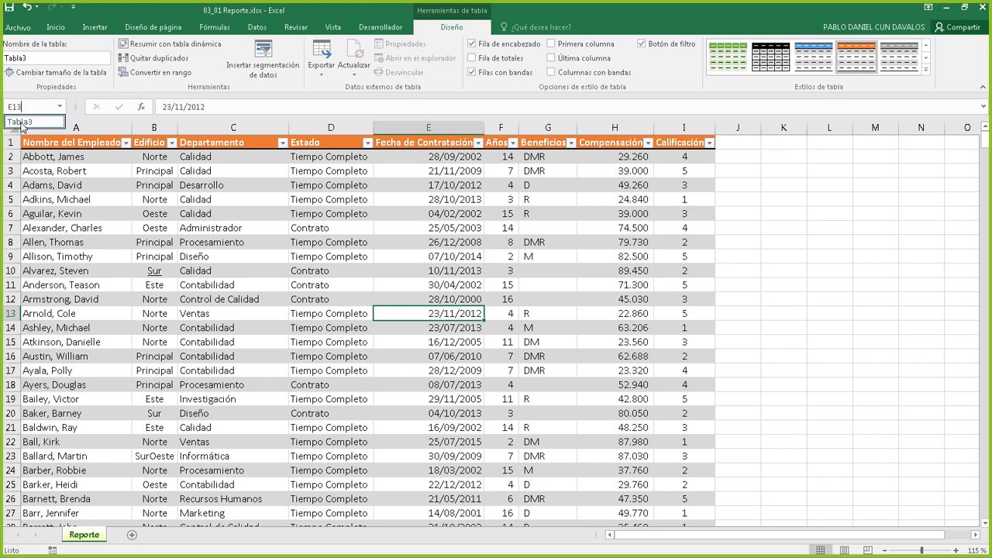
left_click(27, 121)
left_click(223, 200)
scroll(200, 199, "up", 1)
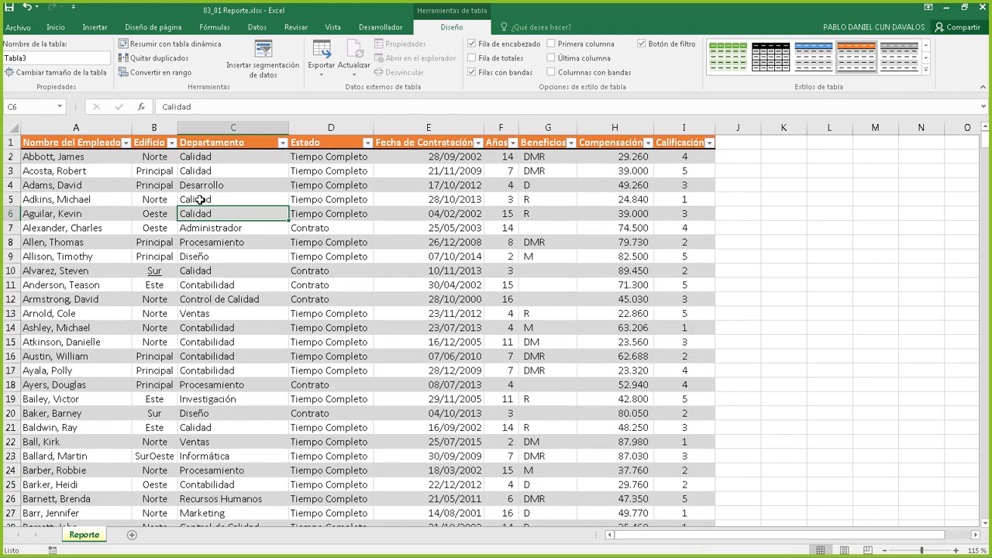
left_click(141, 200)
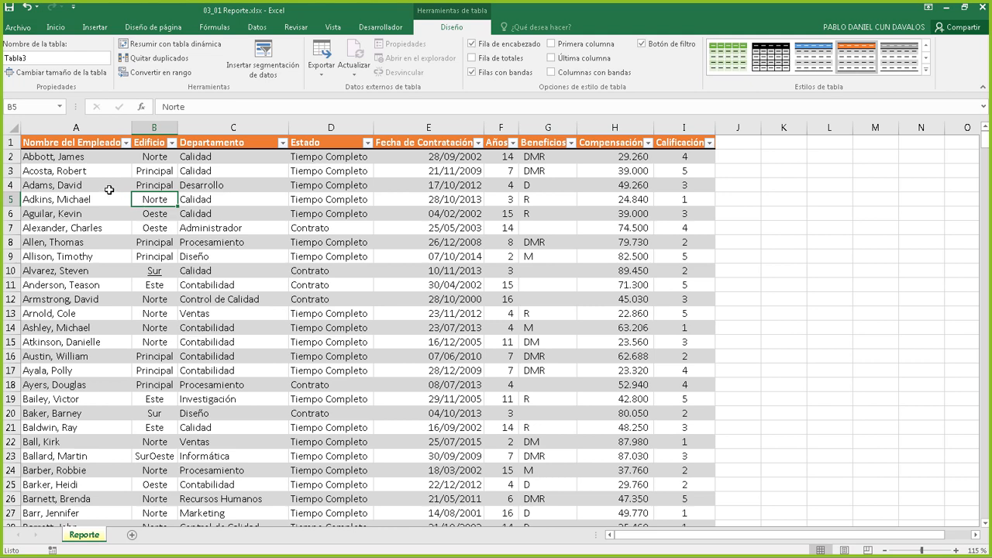
left_click(59, 108)
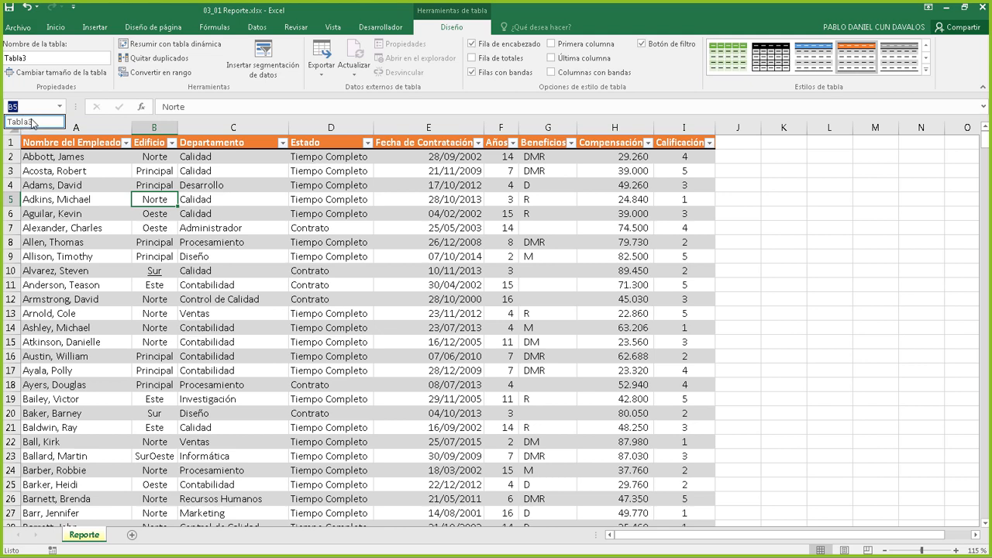
left_click(32, 122)
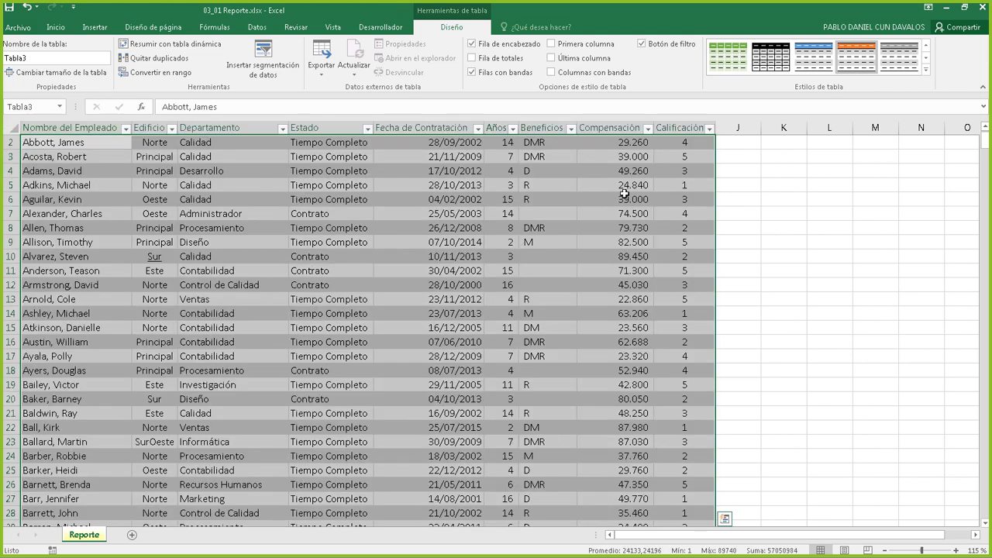
scroll(378, 318, "up", 1)
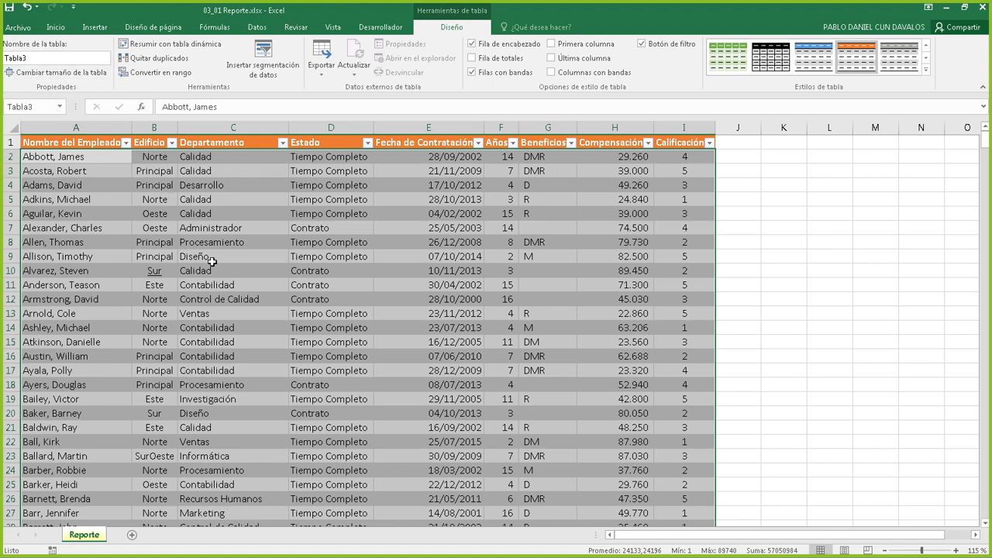
left_click(608, 283)
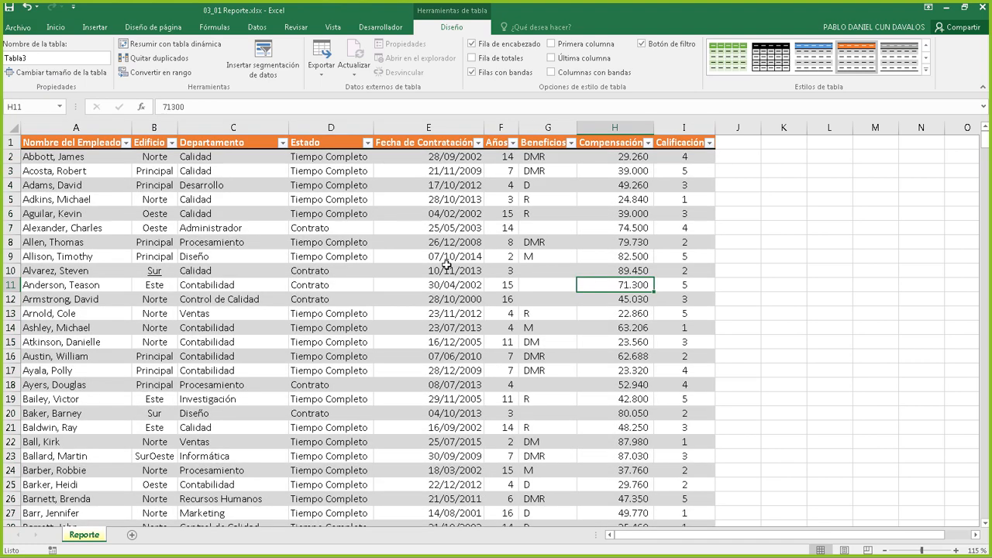
left_click(250, 217)
left_click(409, 322)
left_click(336, 197)
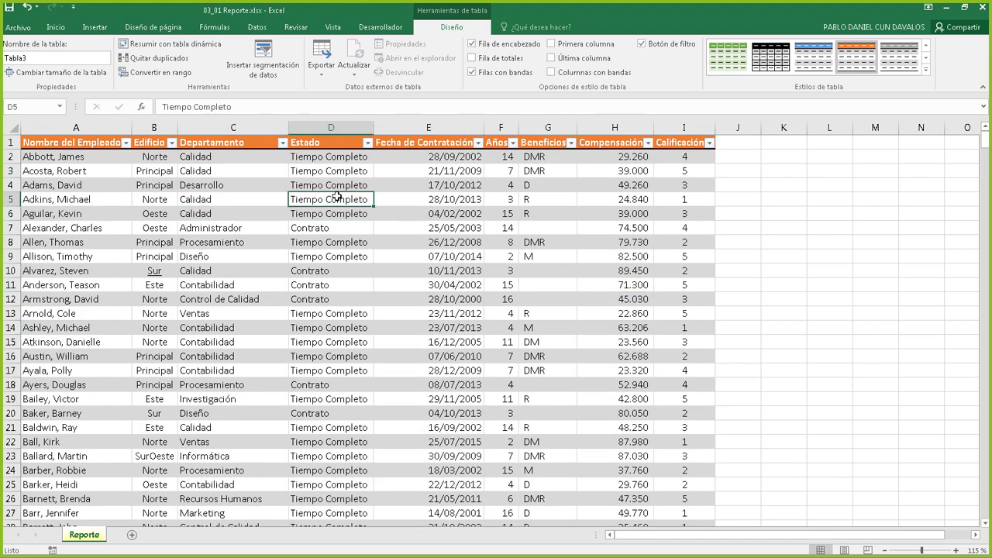
left_click(334, 298)
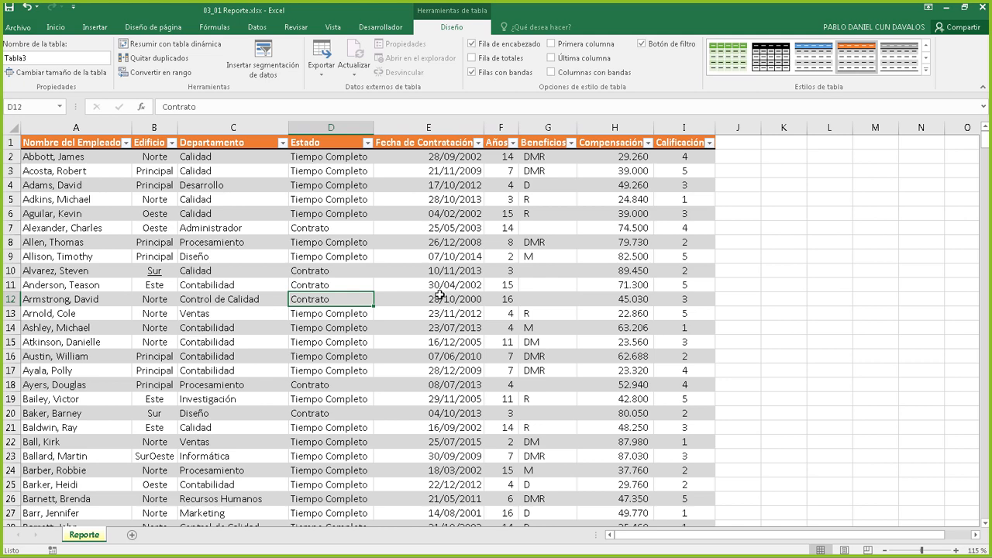
left_click(498, 287)
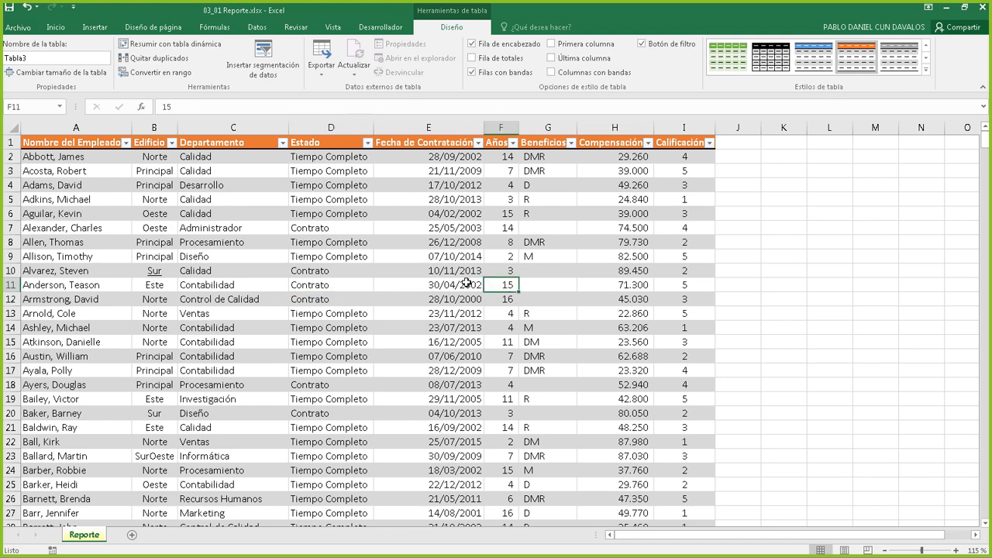
left_click(453, 259)
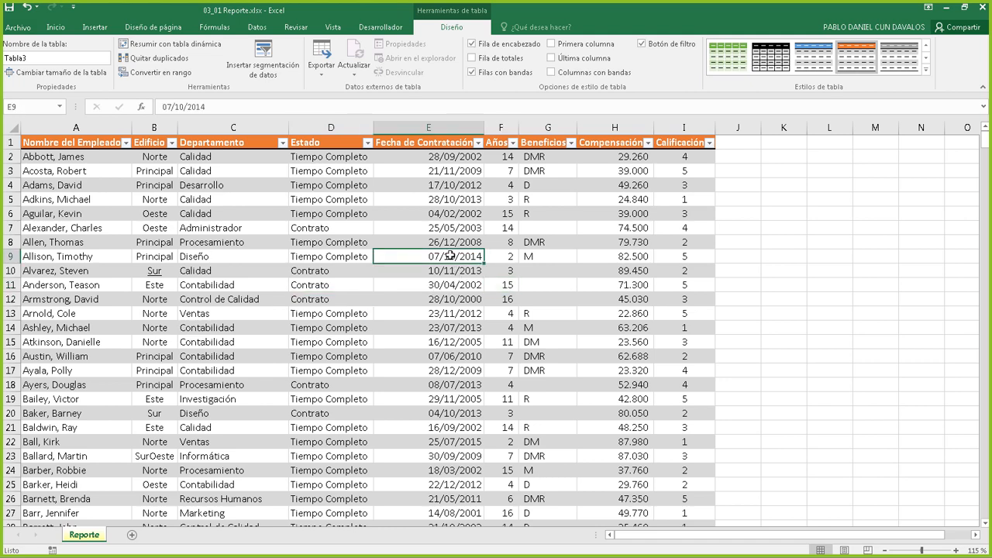
left_click(455, 224)
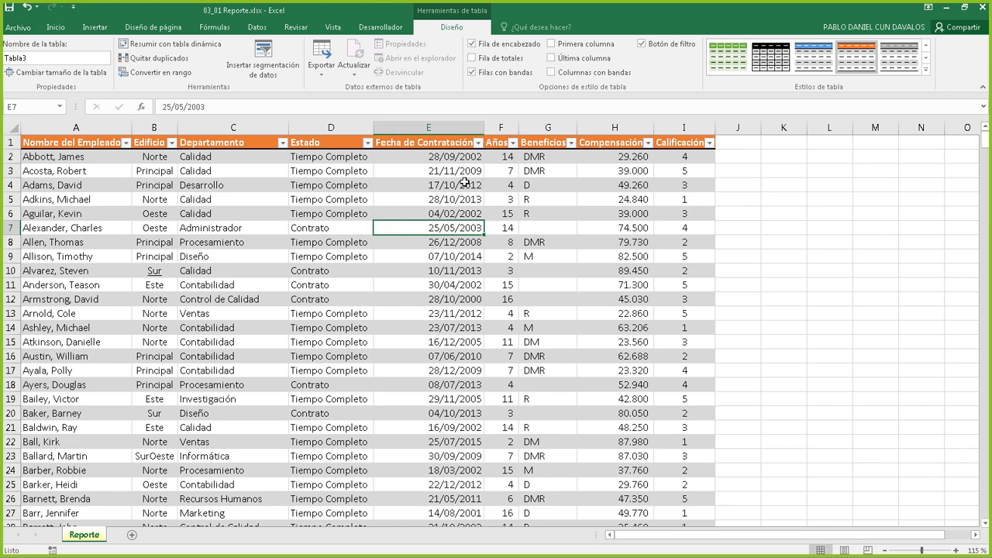
left_click(465, 183)
left_click(453, 254)
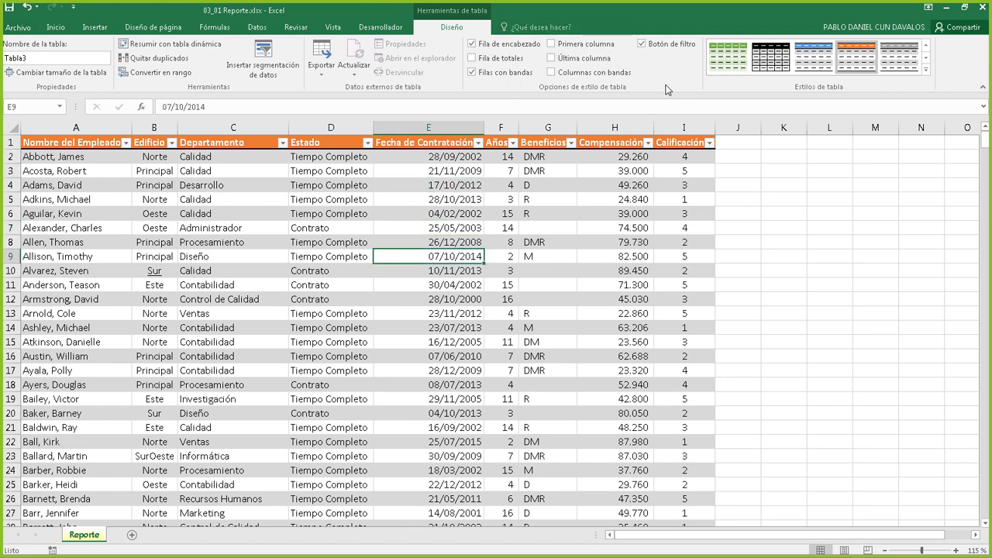
left_click(397, 190)
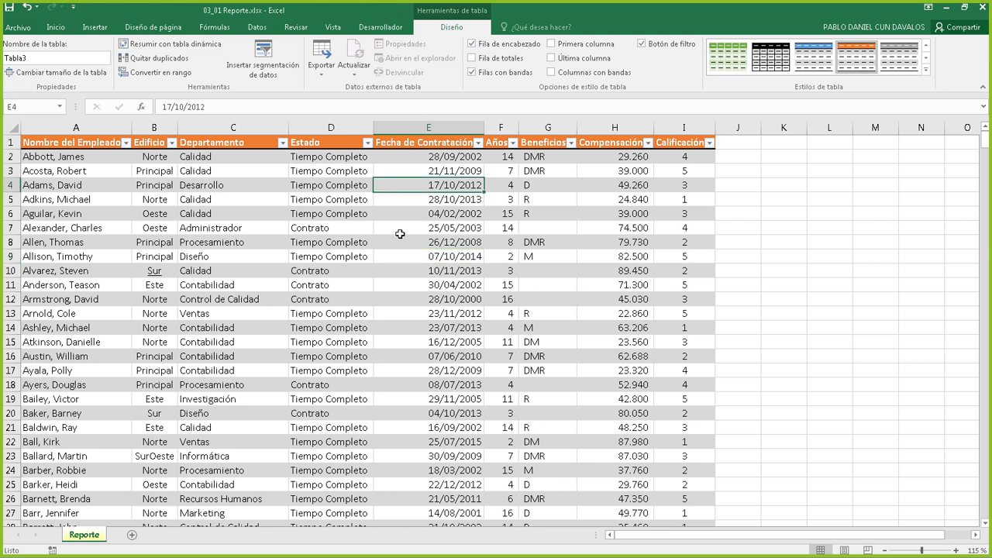
left_click(400, 233)
left_click(450, 189)
left_click(472, 245)
left_click(466, 182)
left_click(840, 187)
left_click(837, 230)
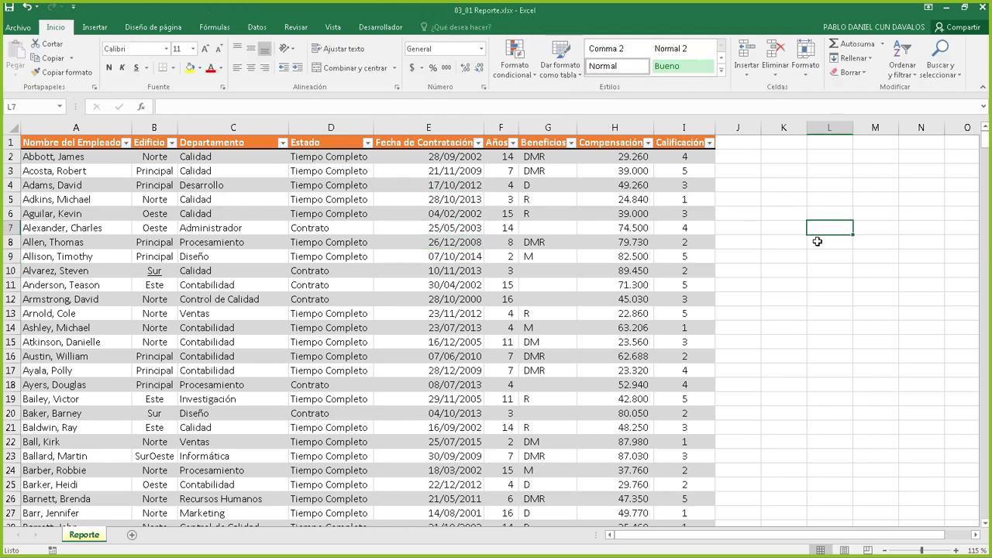
left_click(821, 197)
left_click(827, 262)
left_click(818, 211)
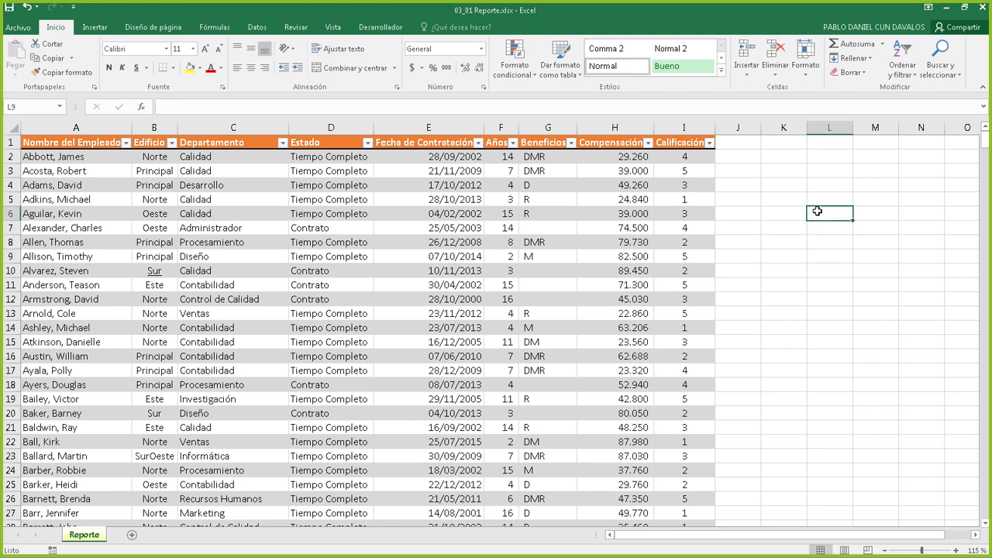
left_click(783, 243)
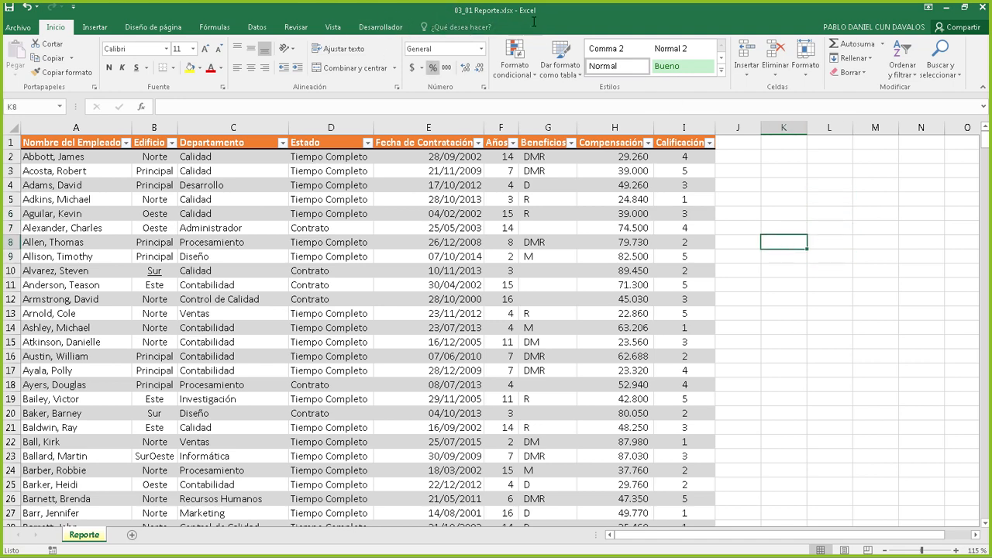
left_click(436, 187)
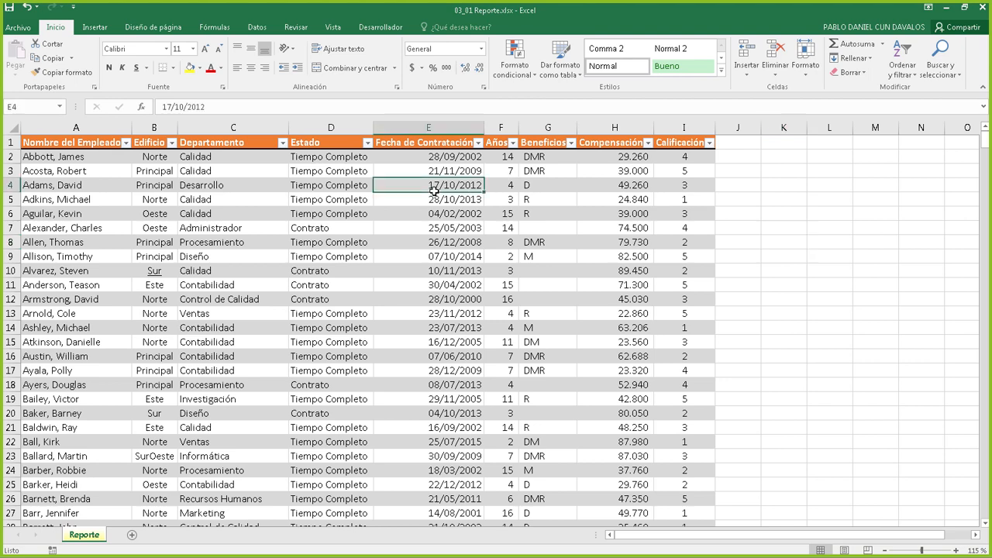
left_click(445, 216)
left_click(472, 259)
left_click(447, 187)
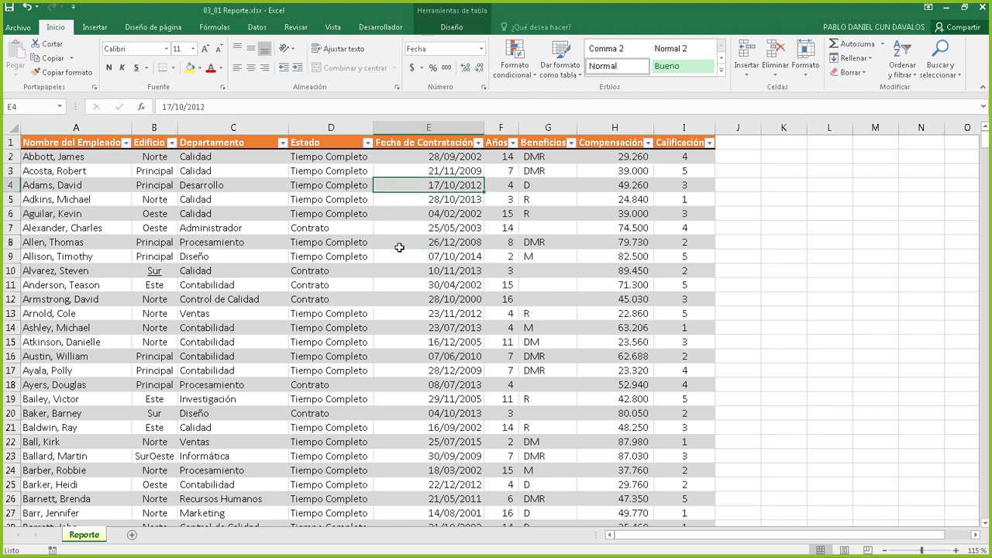
left_click(400, 244)
left_click(535, 214)
left_click(446, 199)
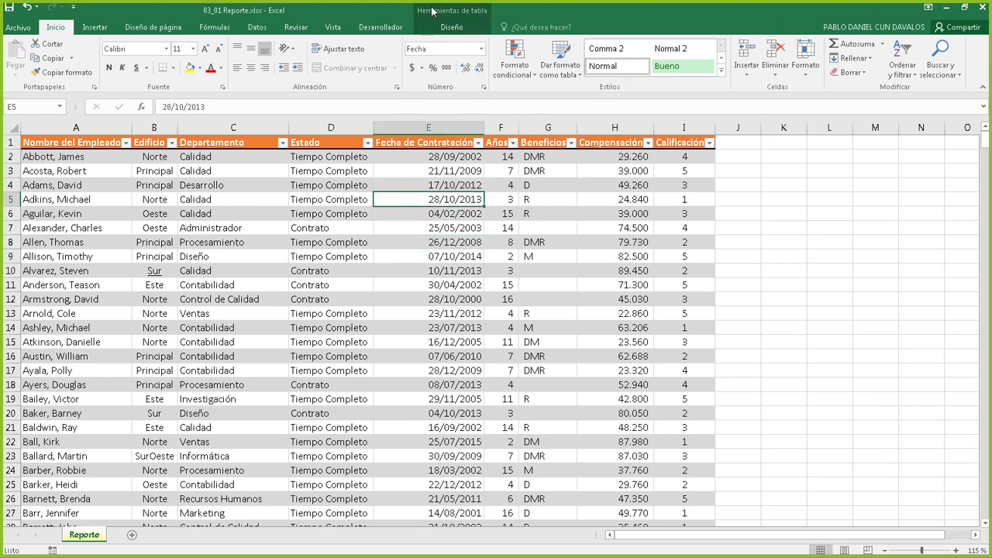
left_click(437, 29)
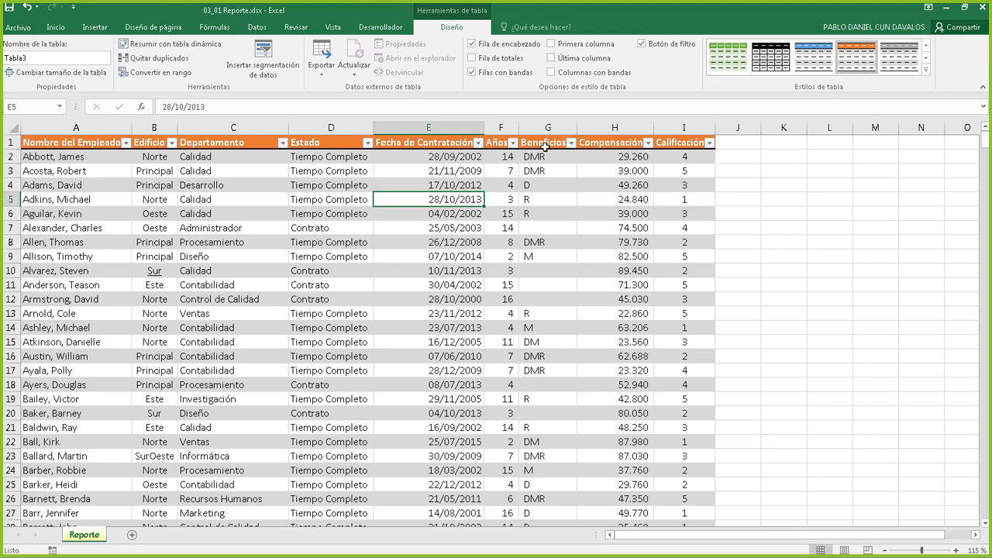
Open and close the Beneficios, Compensación and Años filter dropdowns without applying any filter
left_click(572, 143)
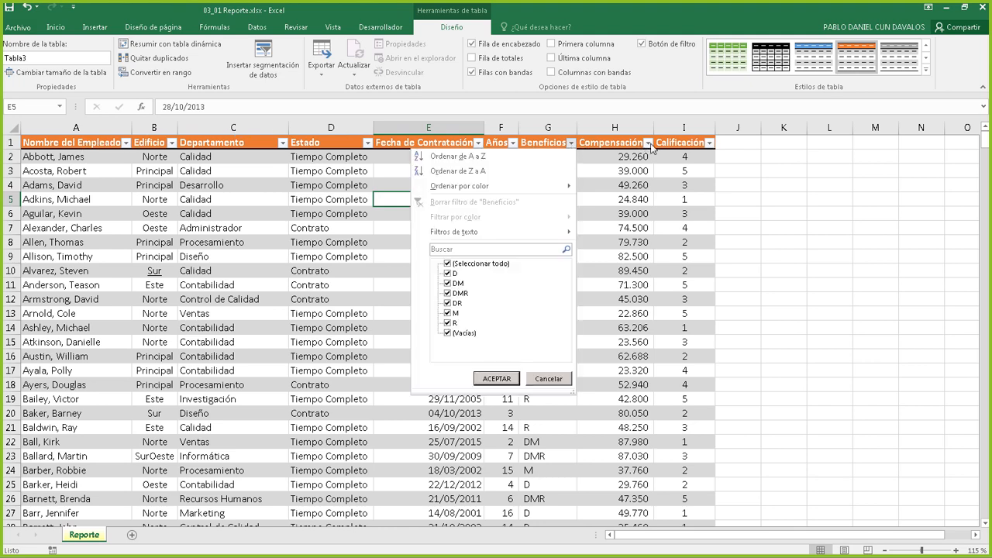
left_click(648, 143)
left_click(648, 143)
left_click(571, 142)
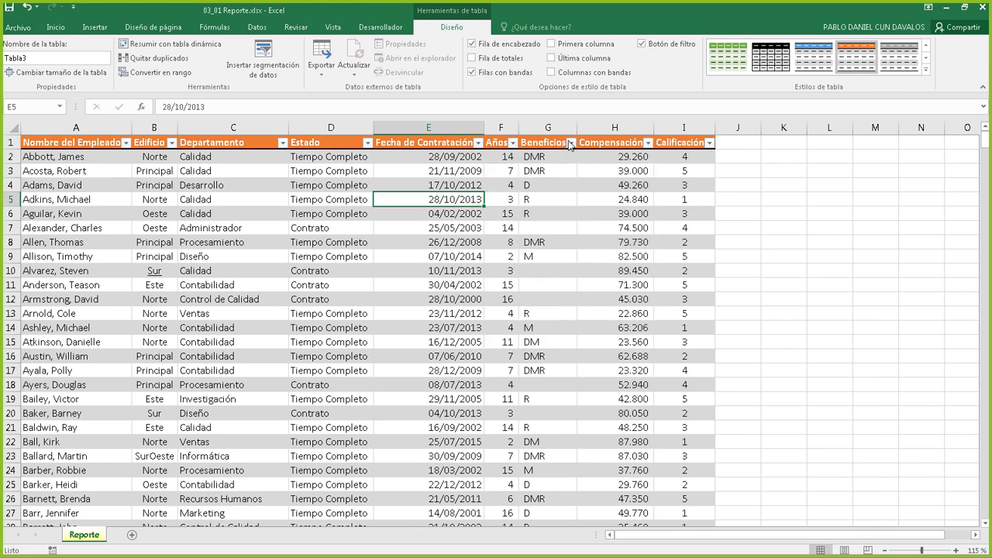
left_click(571, 143)
left_click(515, 143)
left_click(515, 144)
left_click(515, 144)
Select a couple of table cells, then uncheck Botón de filtro to hide the header arrows
left_click(479, 171)
left_click(511, 198)
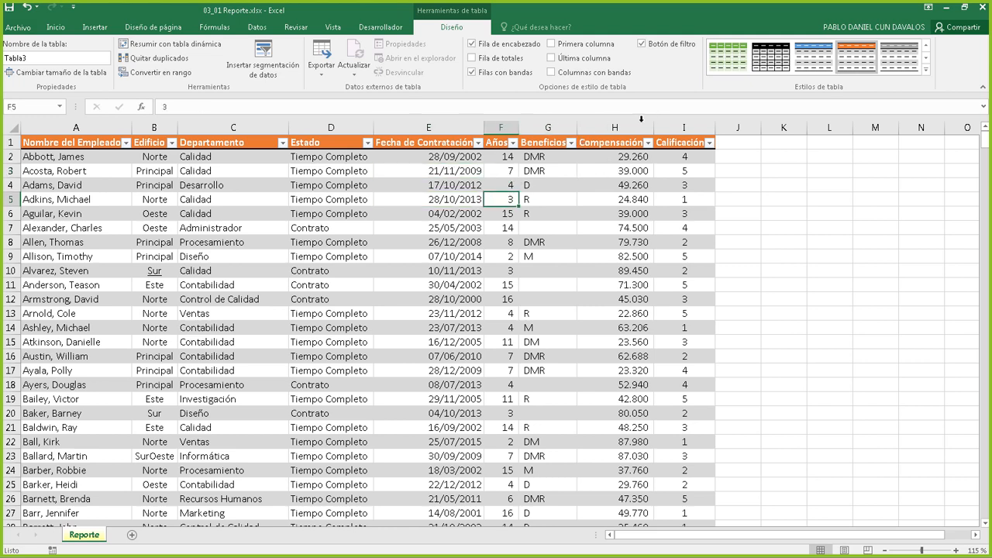
left_click(642, 44)
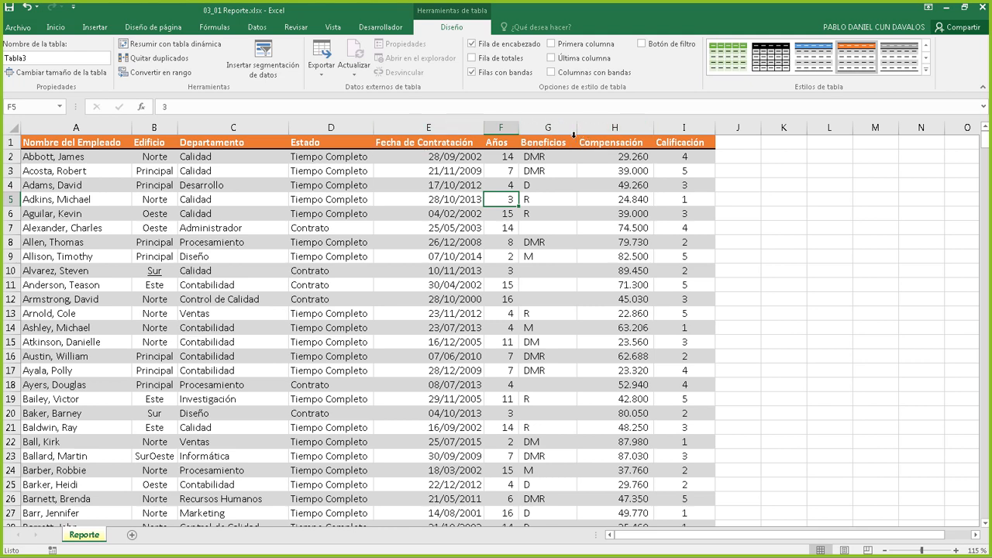
Re-check Botón de filtro and switch Fila de encabezado off and on twice
left_click(642, 44)
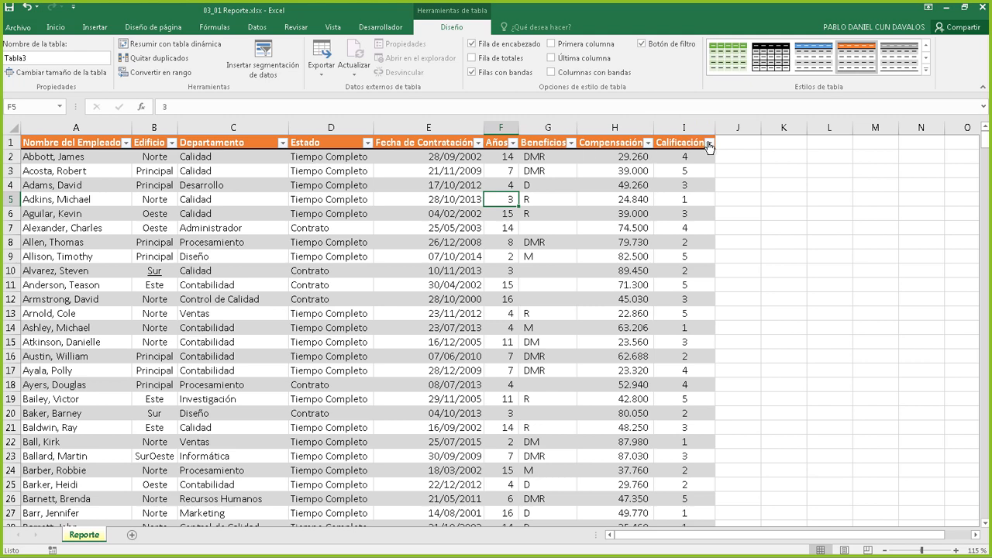
left_click(472, 44)
left_click(472, 44)
left_click(471, 45)
left_click(472, 44)
Toggle Fila de encabezado a few more times, leaving the header row shown
left_click(473, 45)
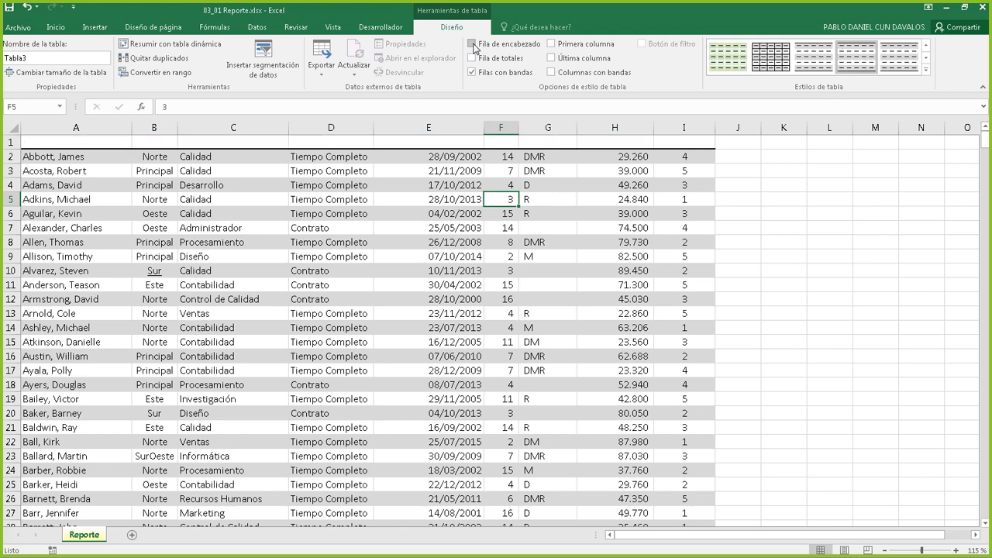
left_click(472, 44)
left_click(472, 44)
scroll(474, 141, "down", 19)
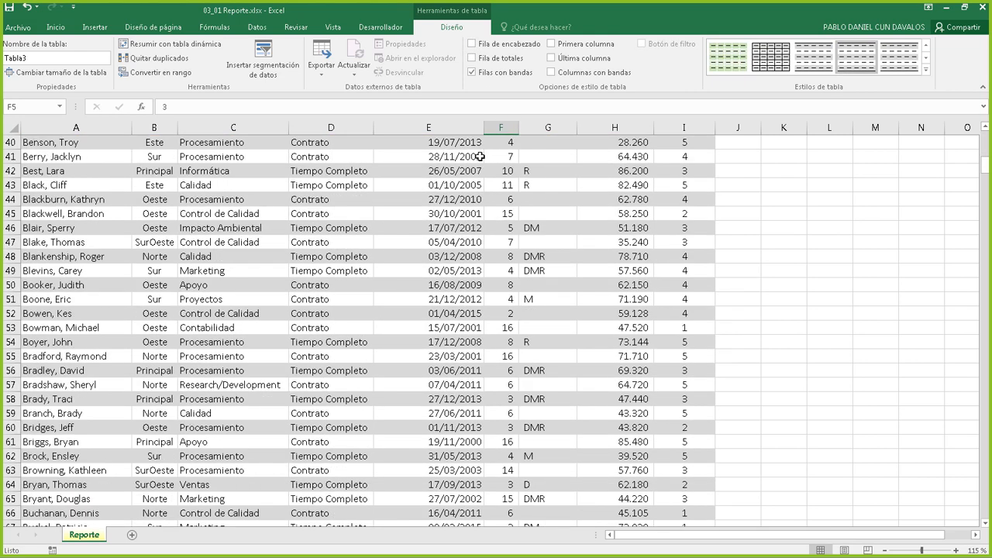
scroll(474, 142, "up", 18)
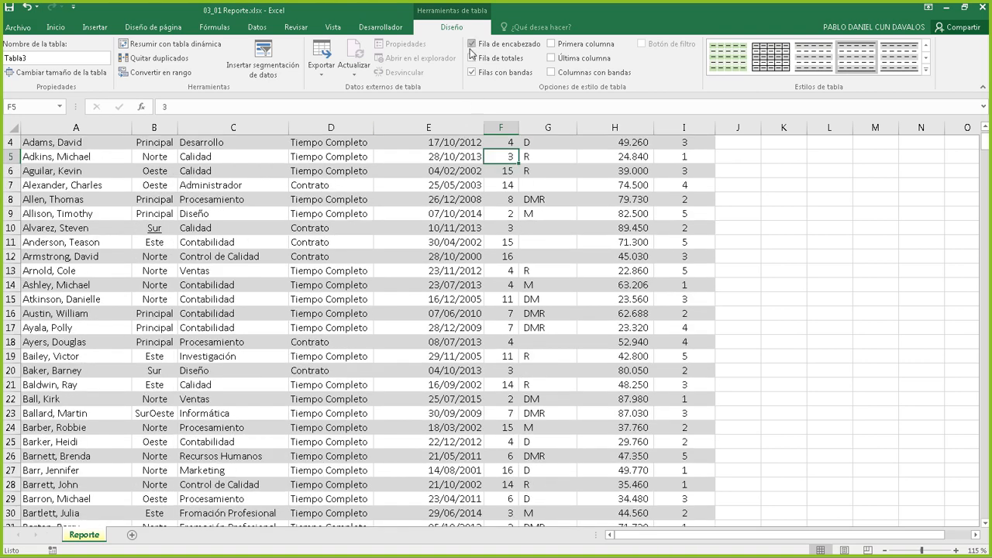
left_click(472, 44)
scroll(505, 186, "up", 1)
scroll(505, 186, "down", 6)
scroll(535, 184, "up", 6)
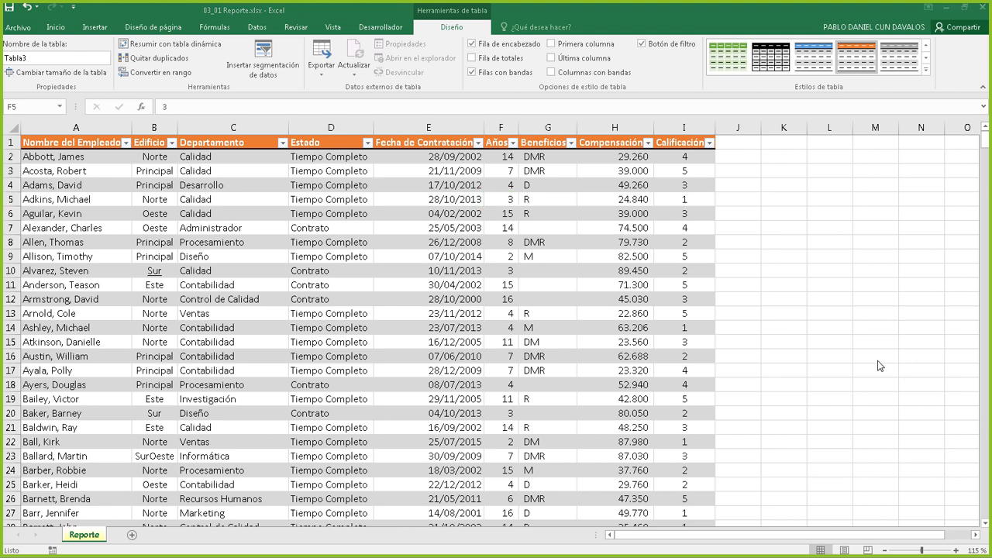
scroll(499, 265, "down", 1)
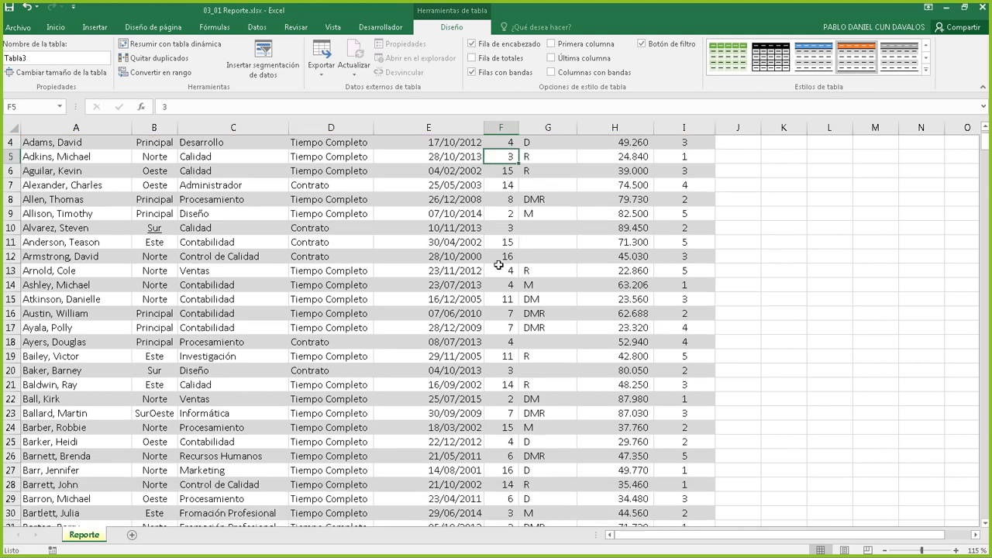
scroll(499, 265, "down", 2)
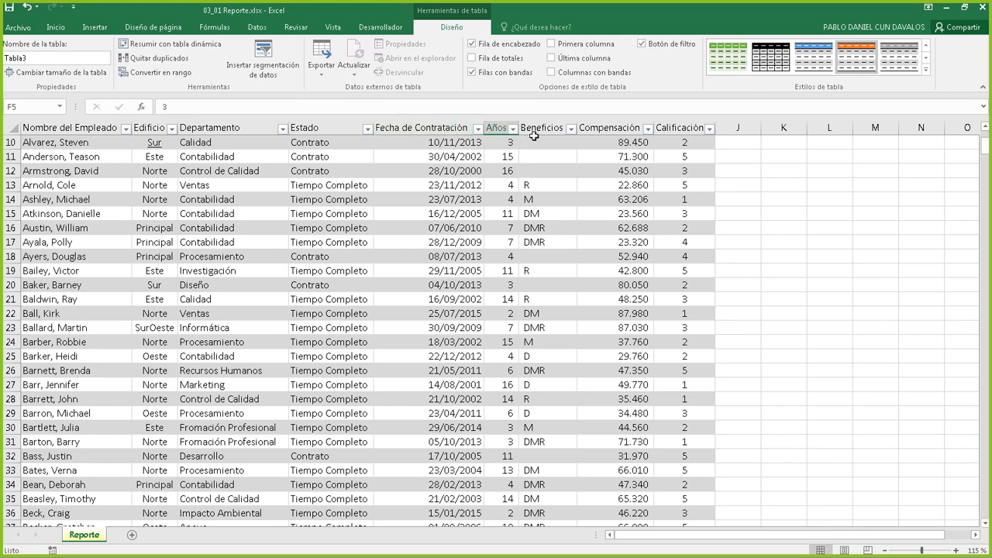
scroll(465, 223, "down", 6)
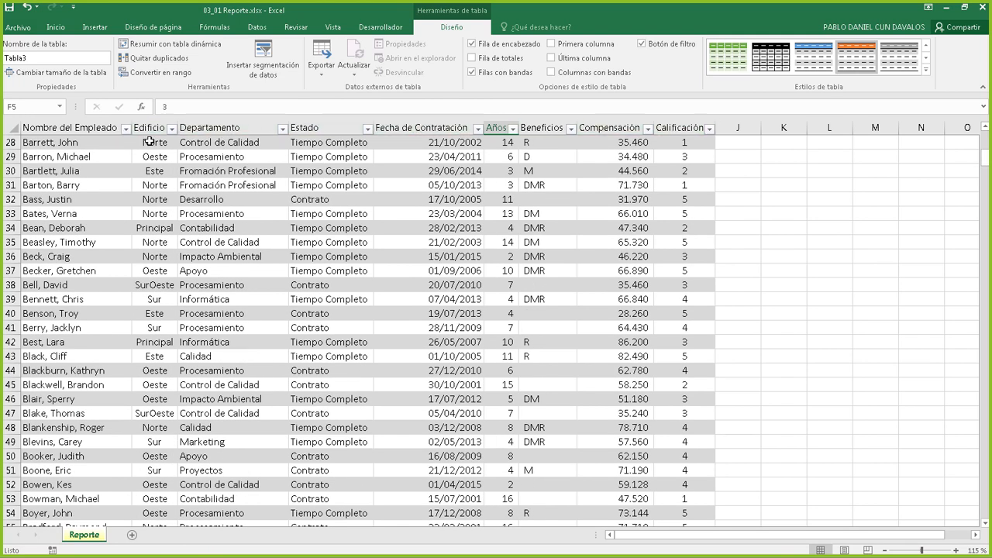
scroll(200, 236, "down", 20)
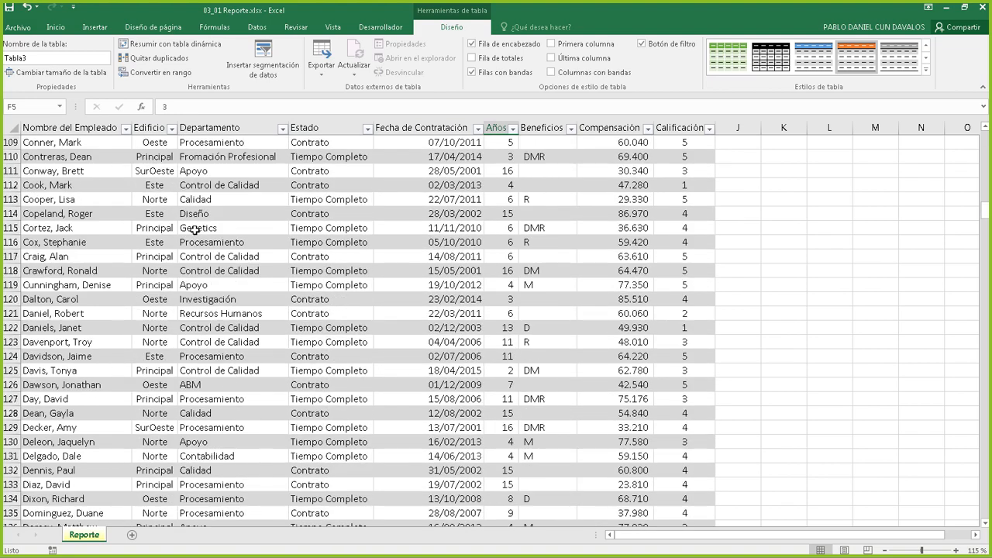
scroll(195, 230, "down", 20)
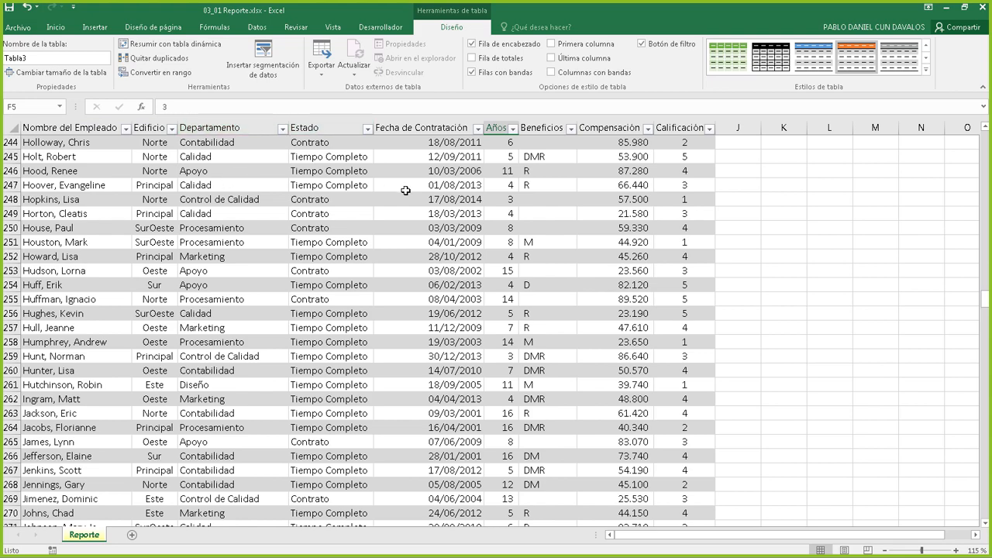
left_click(484, 212)
scroll(481, 211, "up", 20)
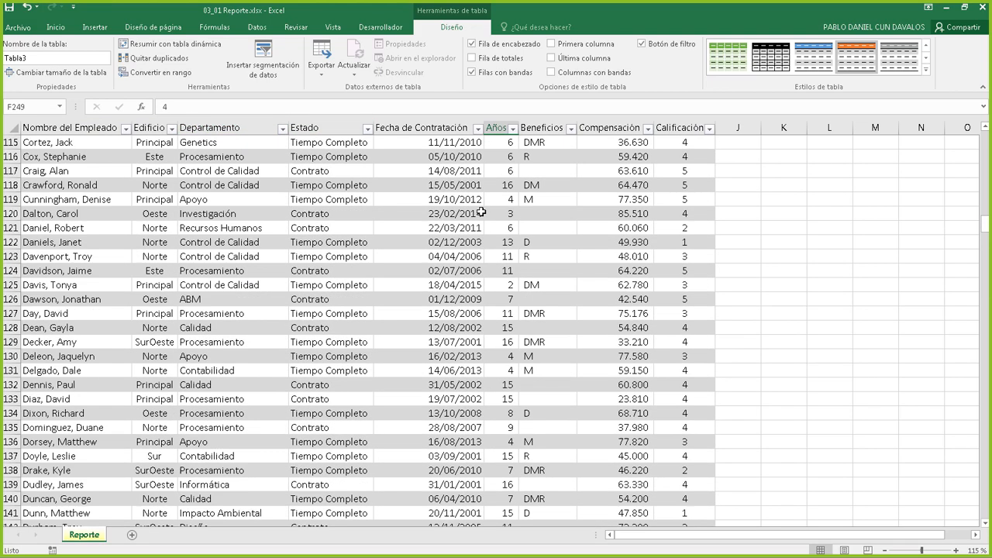
scroll(481, 212, "up", 20)
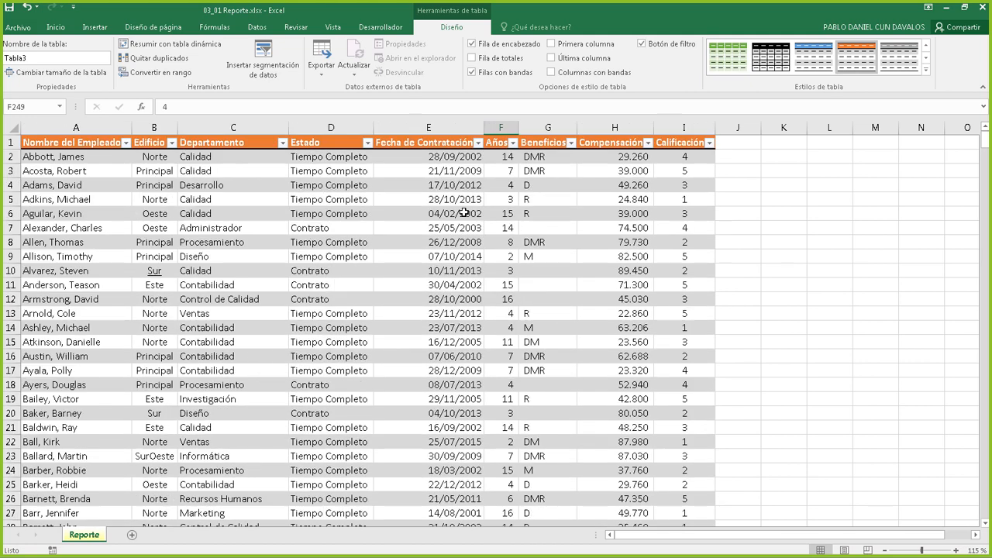
left_click(472, 44)
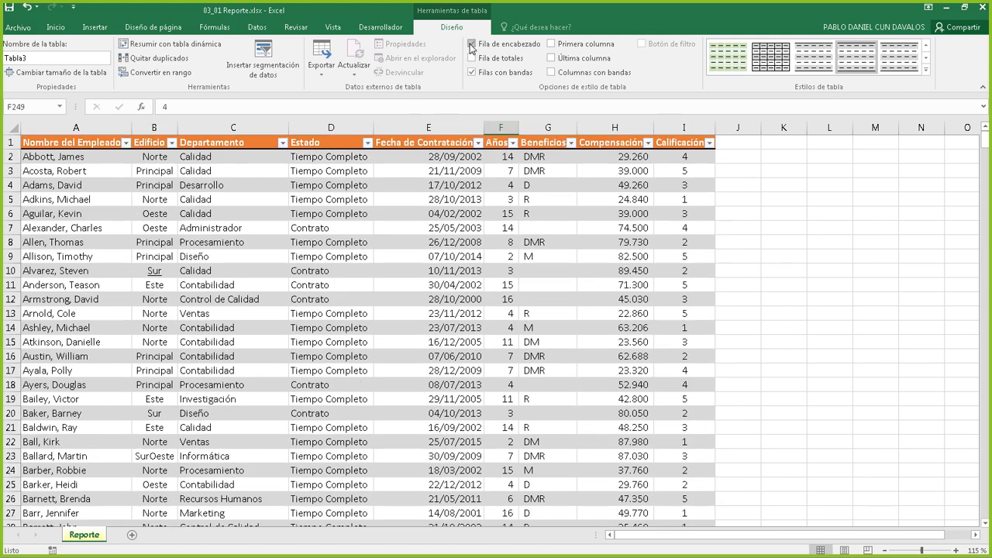
left_click(472, 44)
left_click(472, 44)
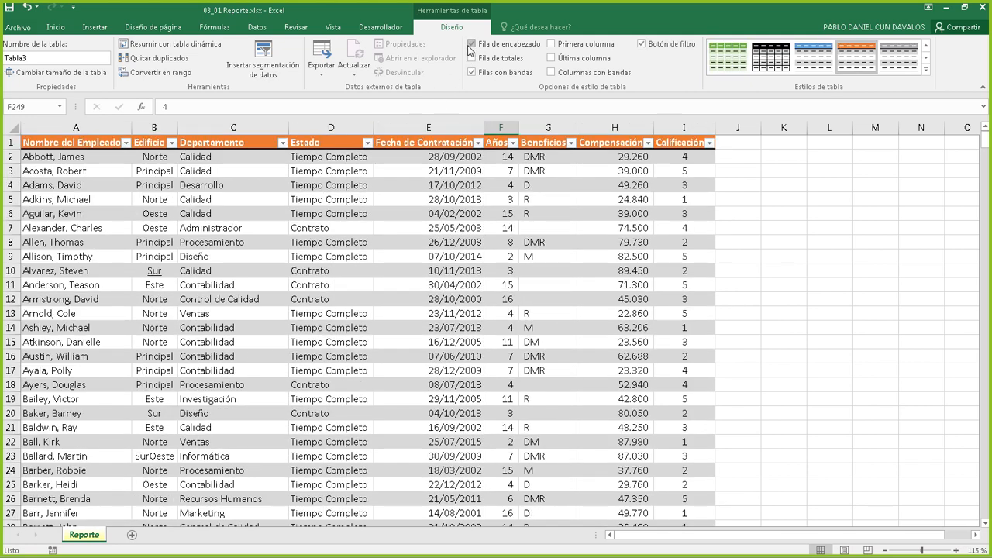
left_click(469, 45)
left_click(470, 45)
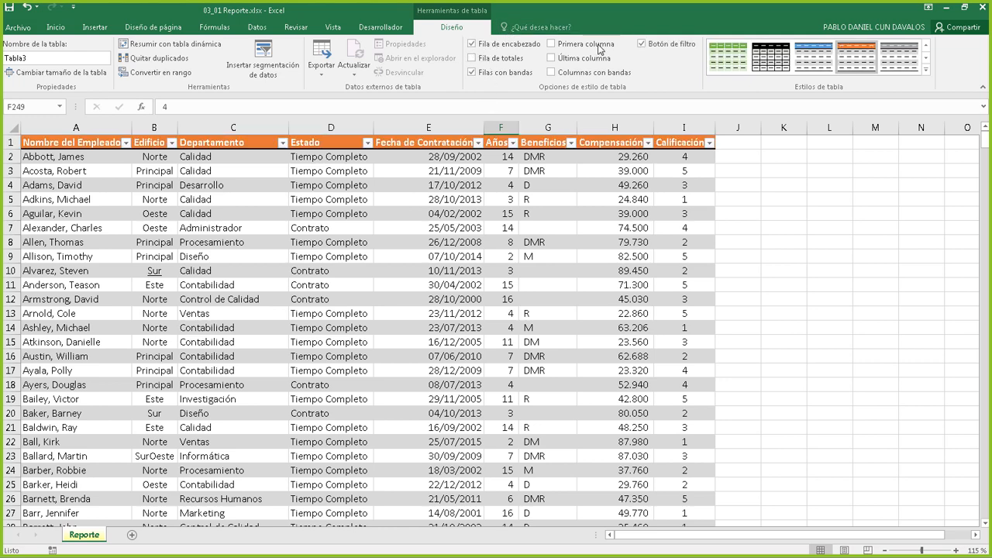
Check Fila de totales and toggle it repeatedly to compare the table with and without it
left_click(472, 59)
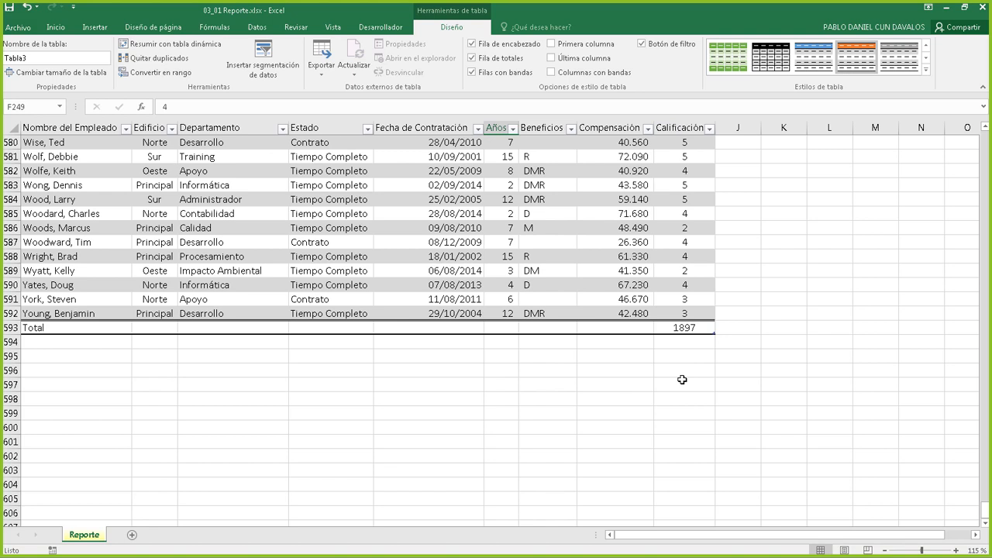
left_click(473, 59)
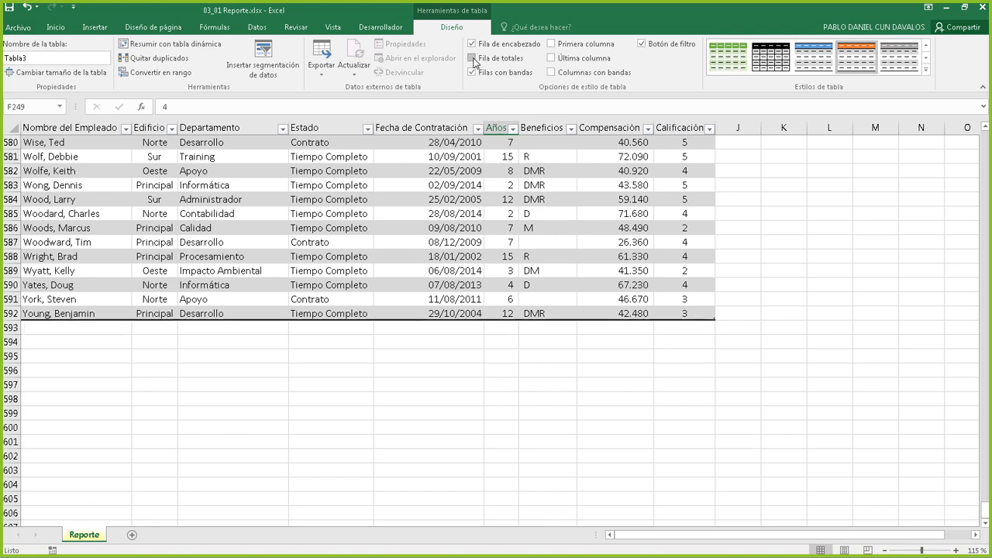
left_click(473, 59)
left_click(473, 59)
left_click(473, 59)
left_click(473, 59)
left_click(473, 59)
left_click(473, 59)
left_click(473, 59)
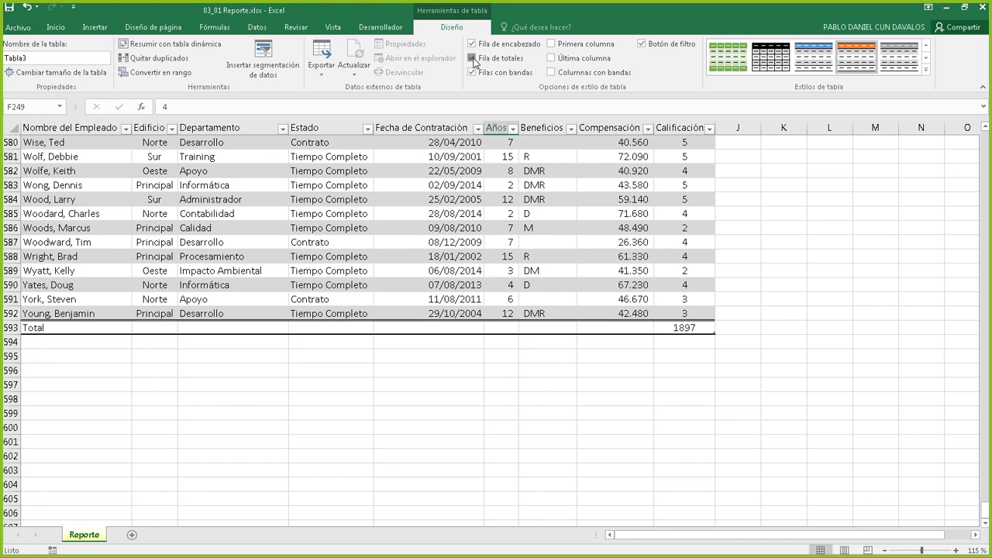
left_click(473, 59)
left_click(473, 58)
Remove the Total row once more, then restore it at row 593 showing 1897 under Calificación
left_click(475, 60)
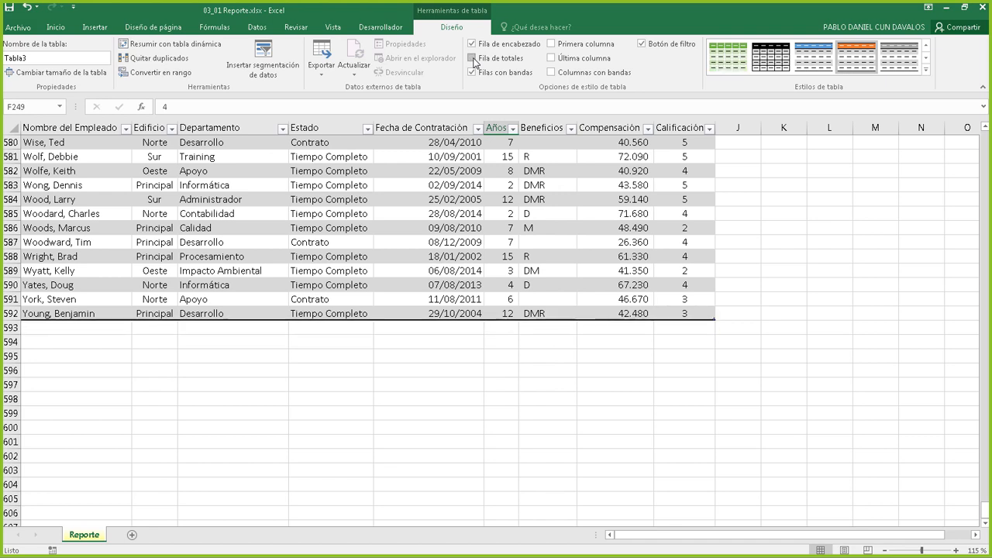
left_click(473, 59)
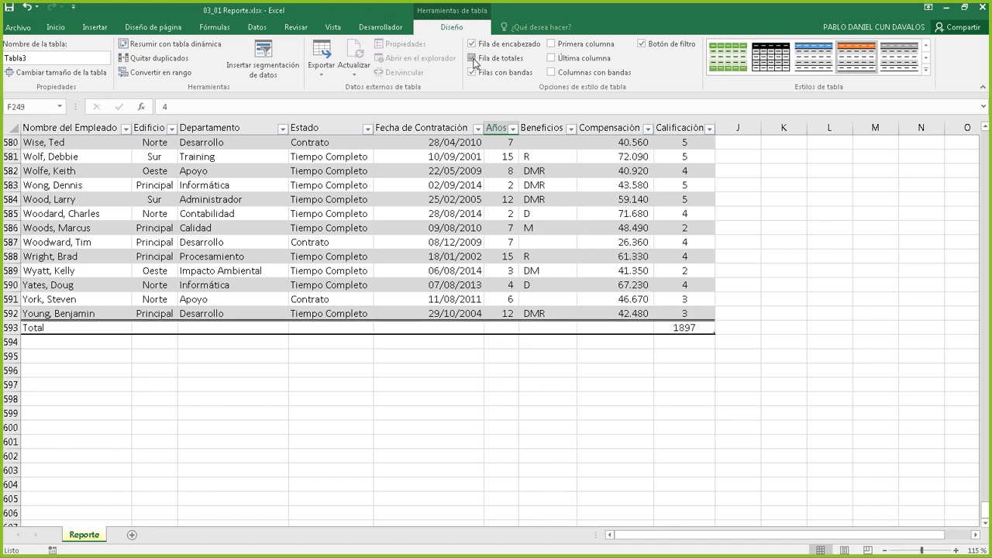
left_click(473, 59)
left_click(473, 59)
Set the Compensación Total-row cell H593 to Suma, giving 33.475.162
left_click(616, 124)
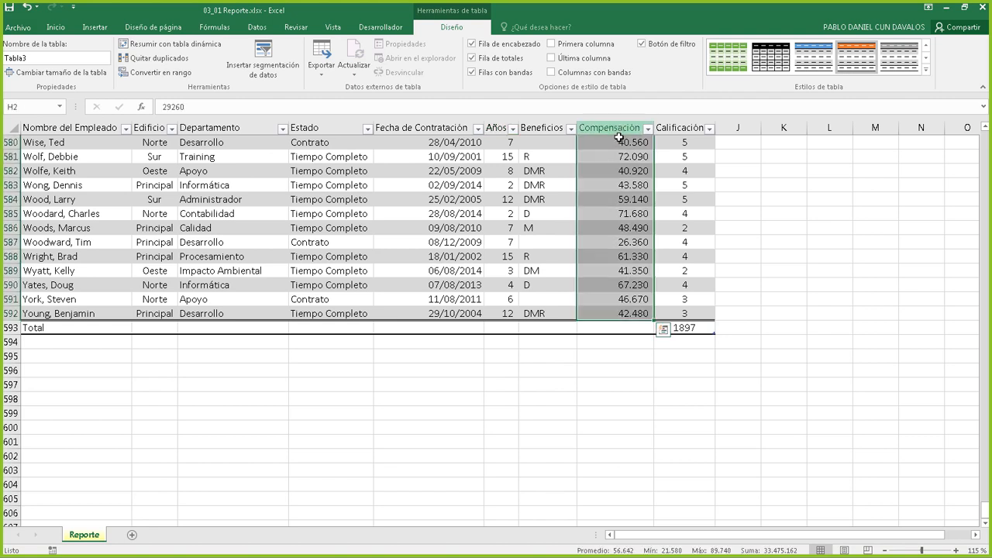
left_click(627, 325)
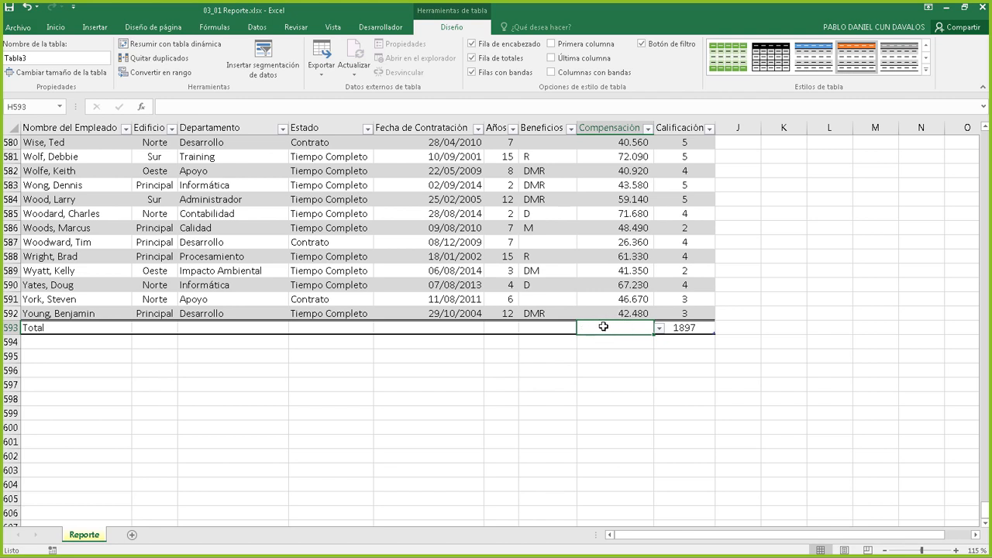
left_click(661, 330)
left_click(660, 330)
left_click(661, 331)
left_click(660, 330)
left_click(661, 330)
left_click(660, 331)
left_click(661, 330)
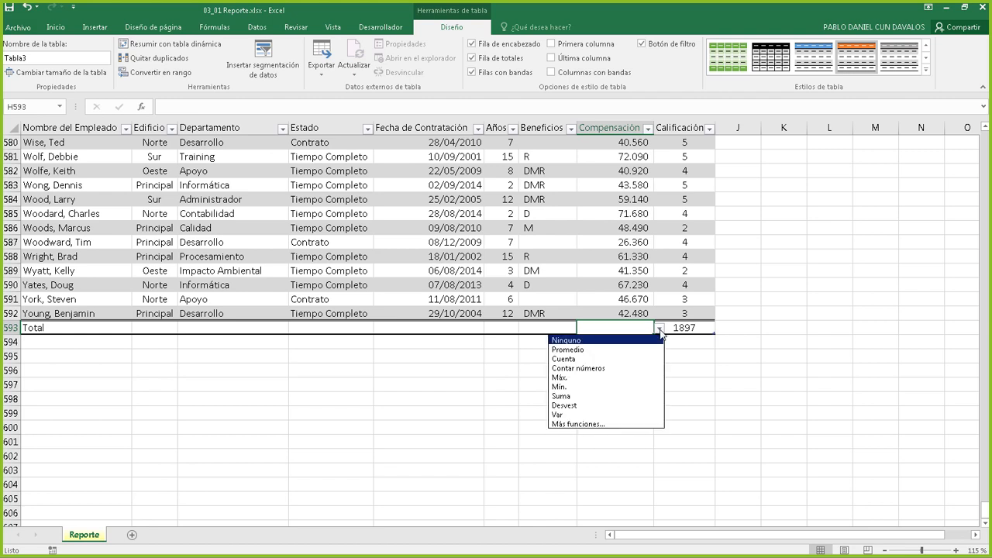
left_click(660, 330)
left_click(661, 330)
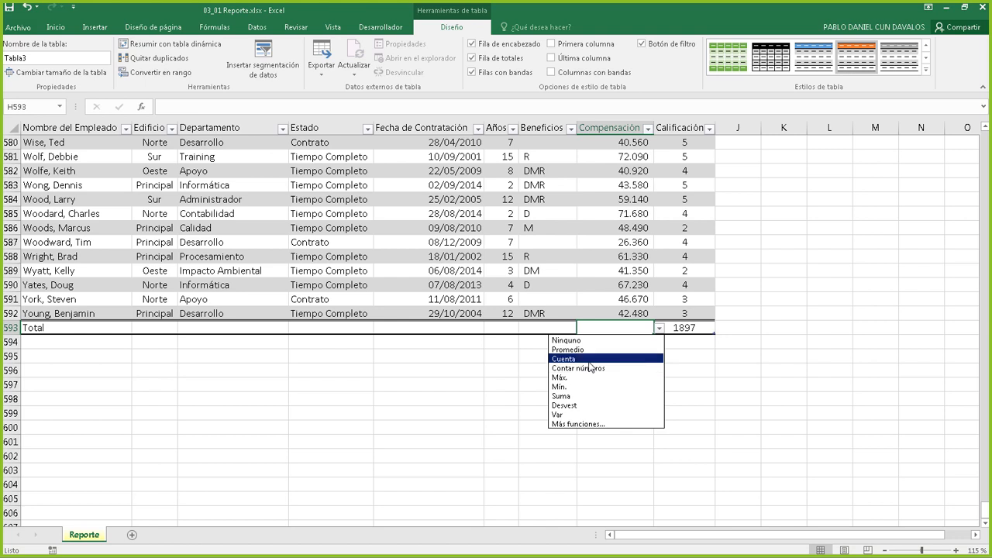
left_click(561, 397)
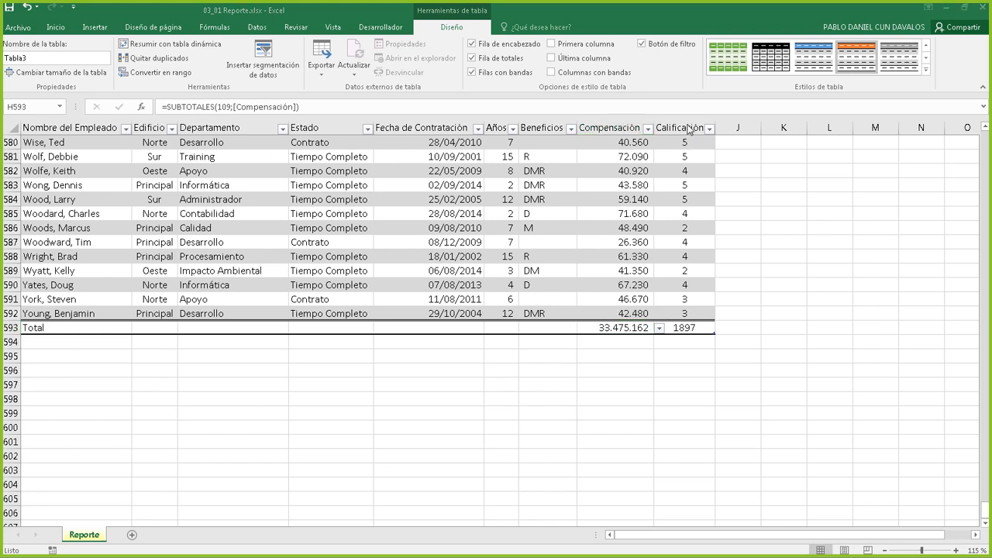
Set the Calificación Total-row cell I593 to Promedio, showing 3,20981387
left_click(687, 328)
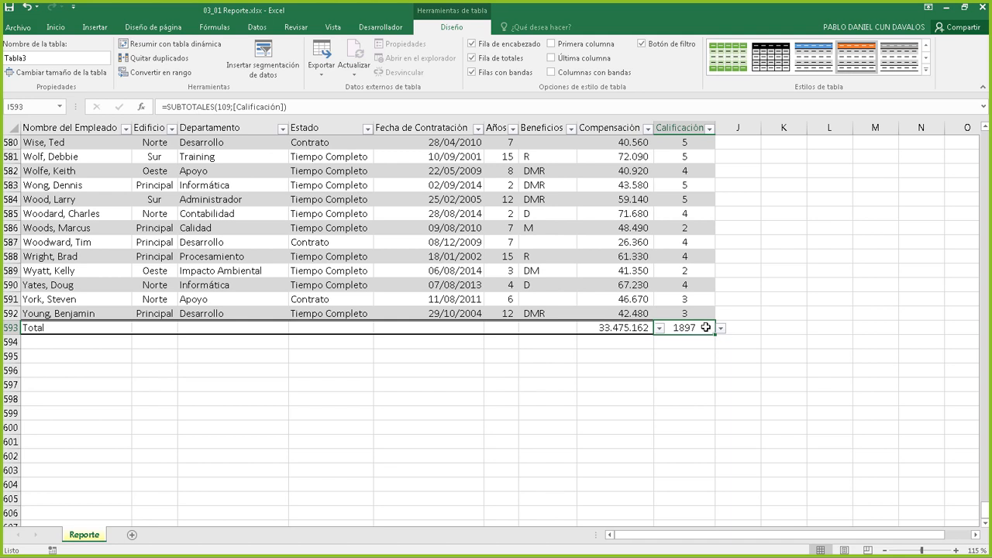
left_click(721, 329)
left_click(722, 330)
left_click(722, 329)
left_click(722, 330)
left_click(721, 330)
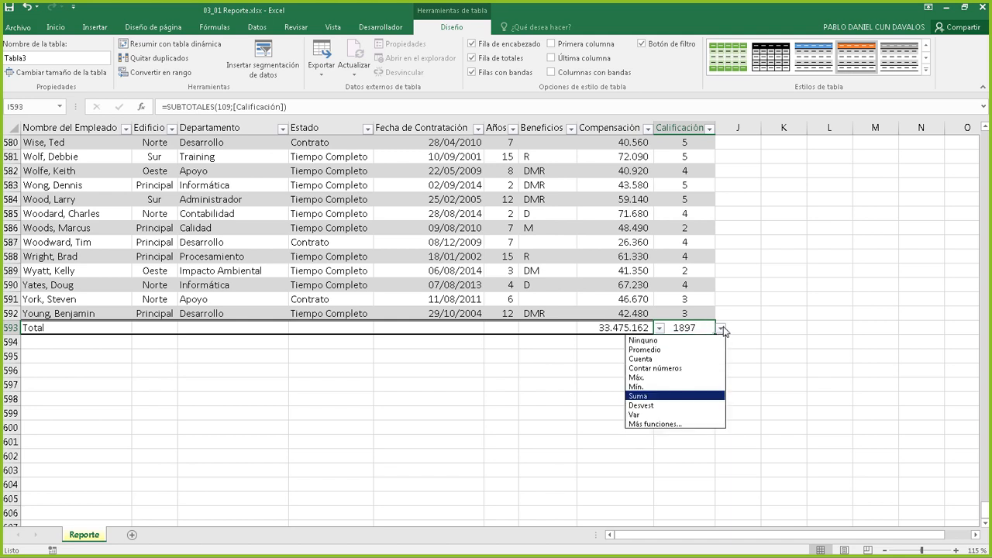
left_click(669, 351)
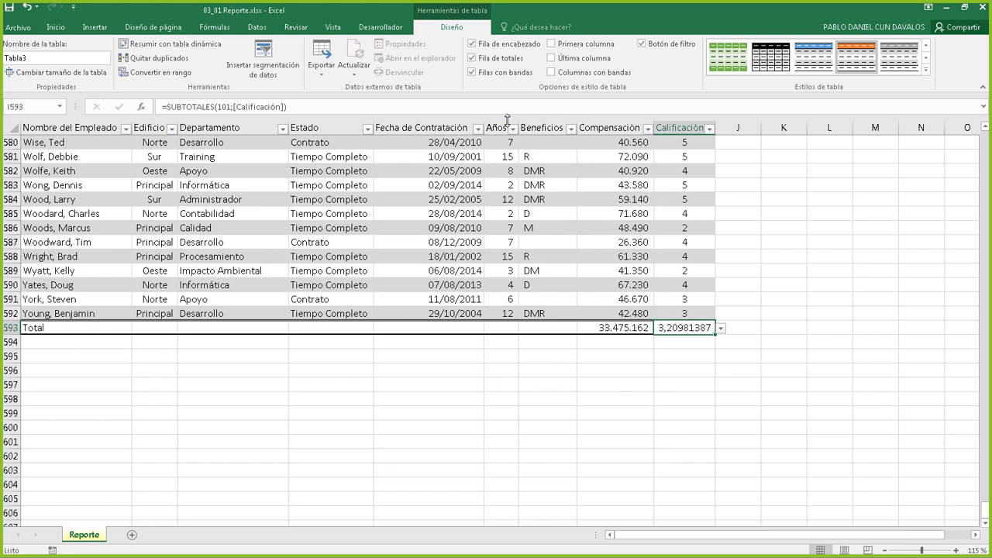
Set the Años Total-row cell F593 to Promedio, showing 8
left_click(514, 326)
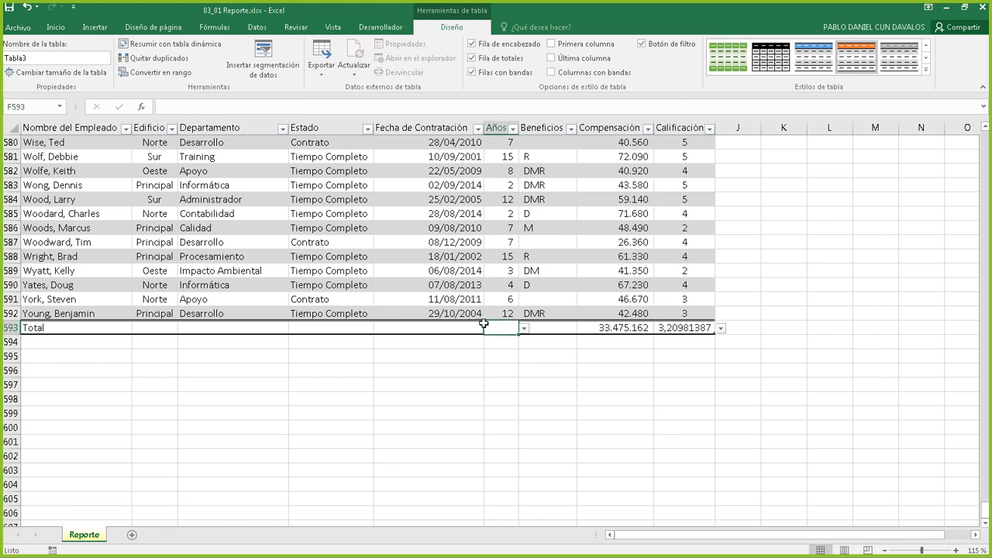
left_click(524, 329)
left_click(506, 356)
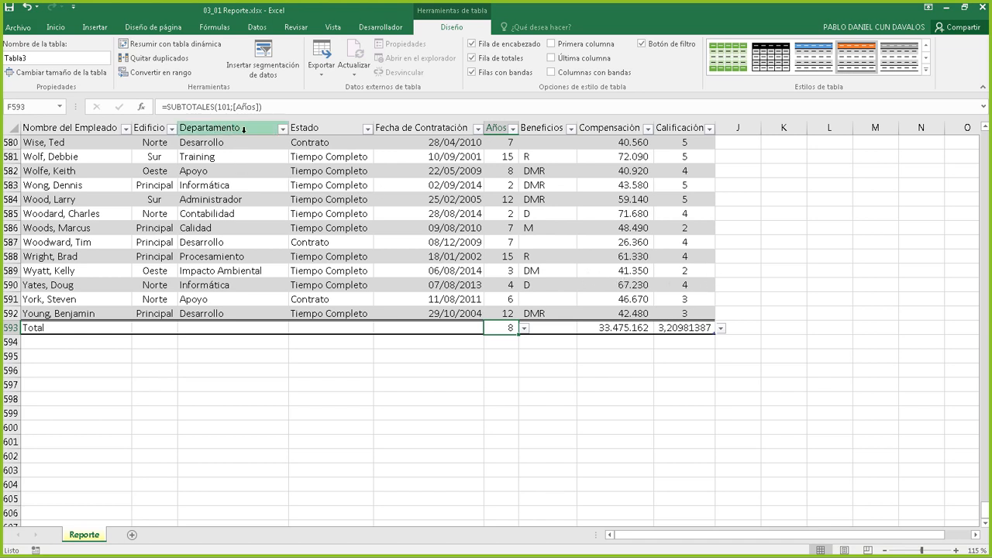
Open the Departamento filter list and toggle Seleccionar todo on and off
left_click(282, 130)
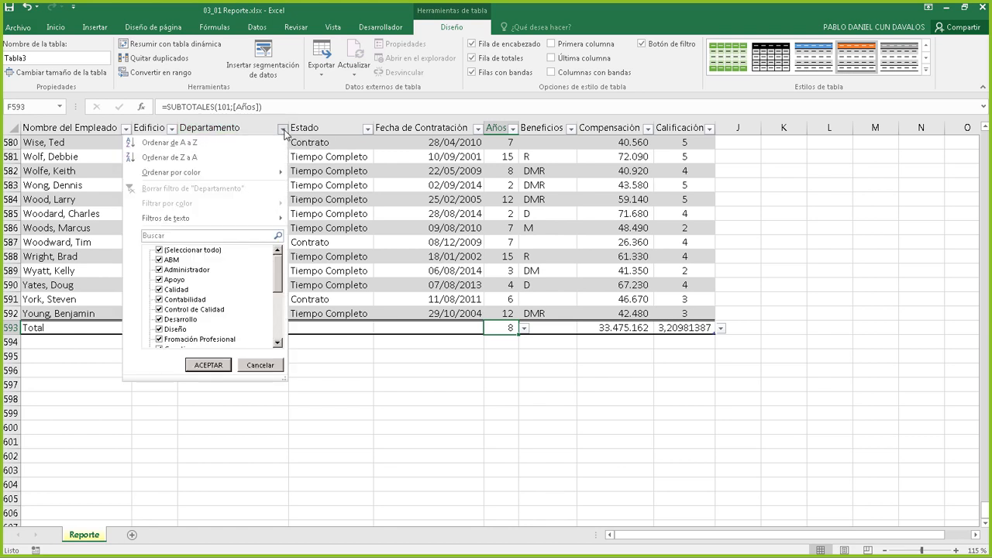
left_click(284, 130)
left_click(285, 130)
left_click_drag(277, 297, 280, 260)
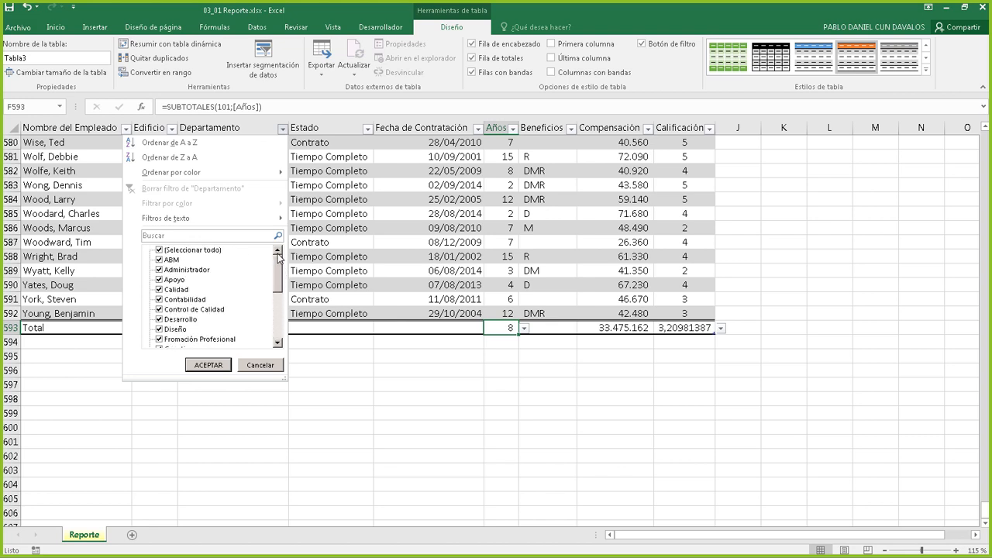
left_click(159, 251)
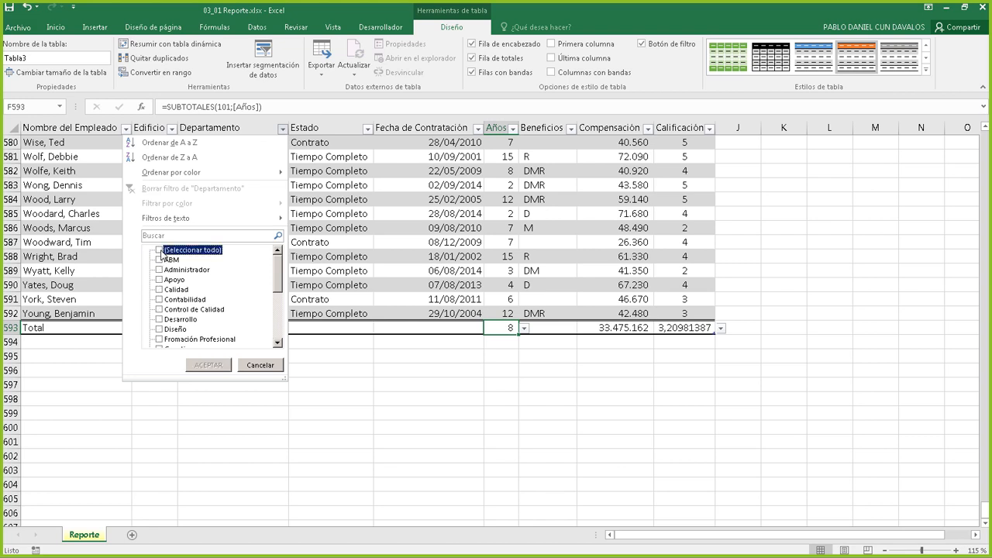
left_click(160, 252)
left_click(159, 251)
left_click(160, 252)
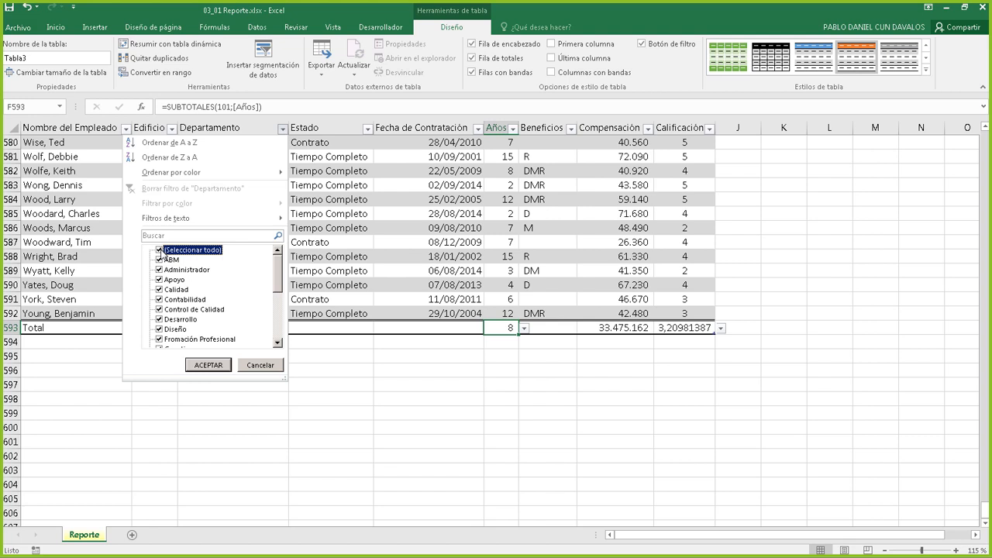
Filter the Departamento column to show only Contabilidad rows
left_click(160, 251)
left_click(159, 251)
left_click(159, 252)
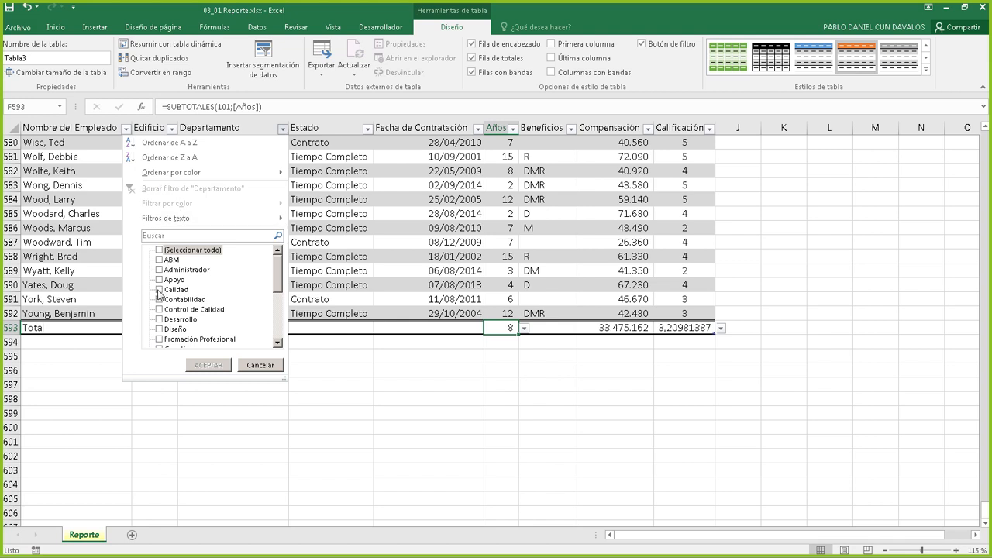
left_click(160, 299)
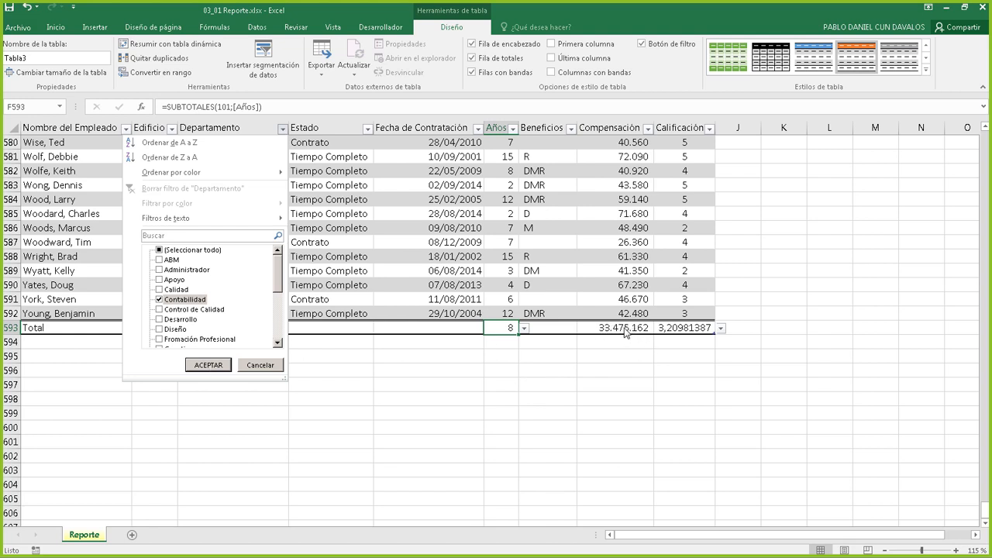
left_click(216, 365)
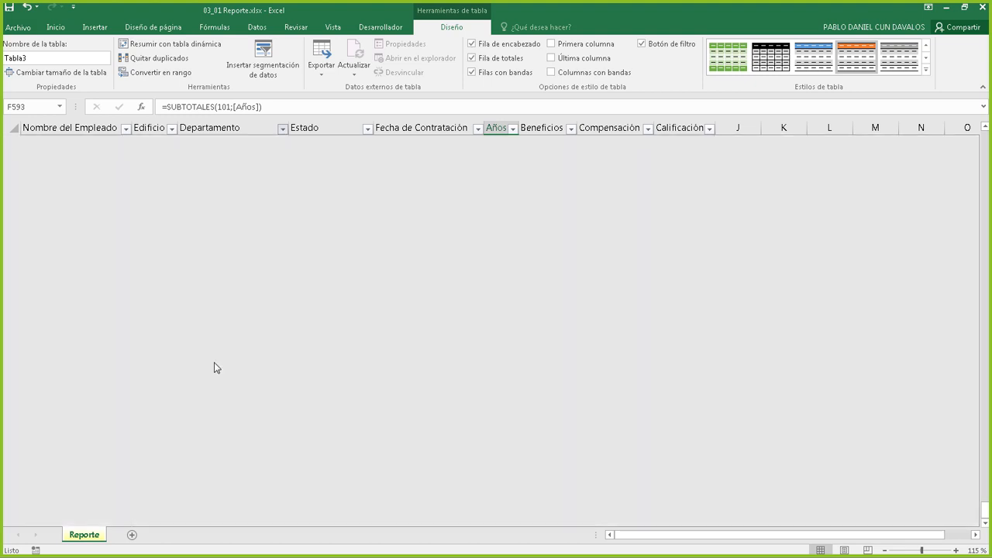
scroll(593, 230, "up", 4)
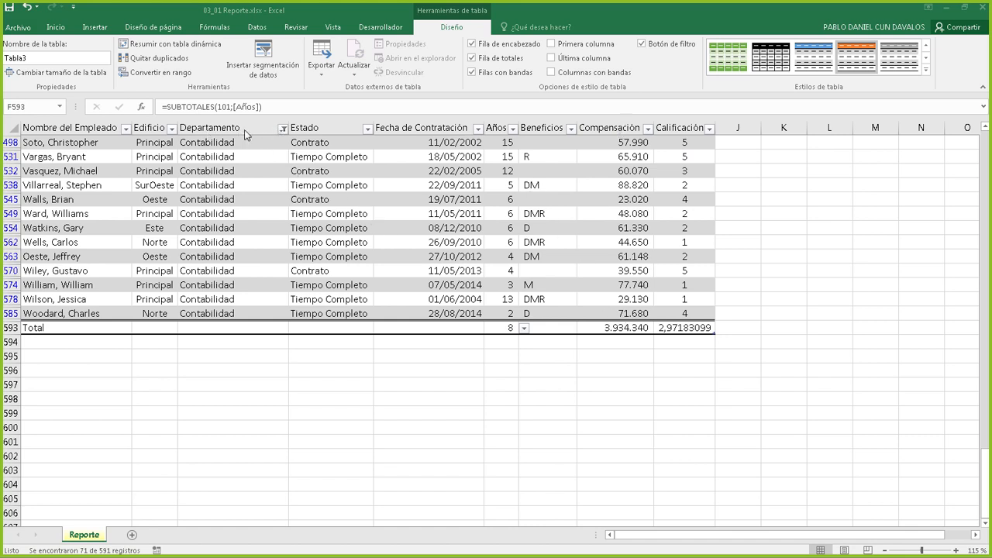
Clear the Departamento filter so every department's rows show again
left_click(285, 128)
left_click(284, 128)
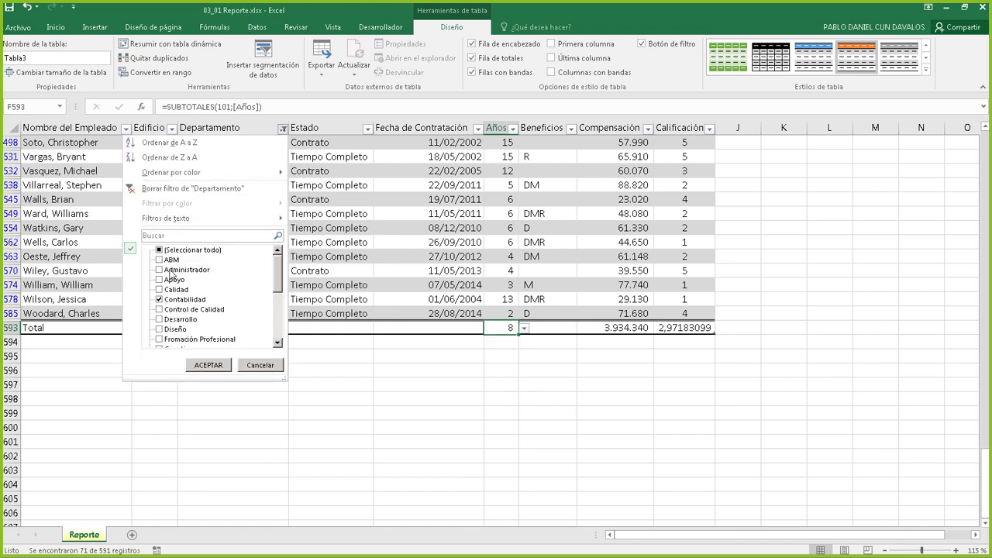
left_click(151, 191)
scroll(448, 341, "down", 3)
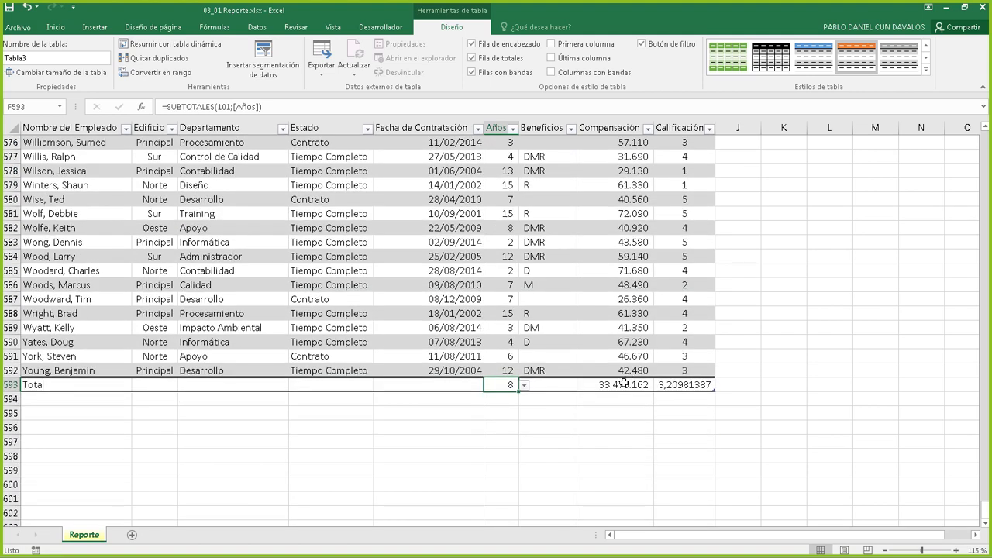
left_click(624, 385)
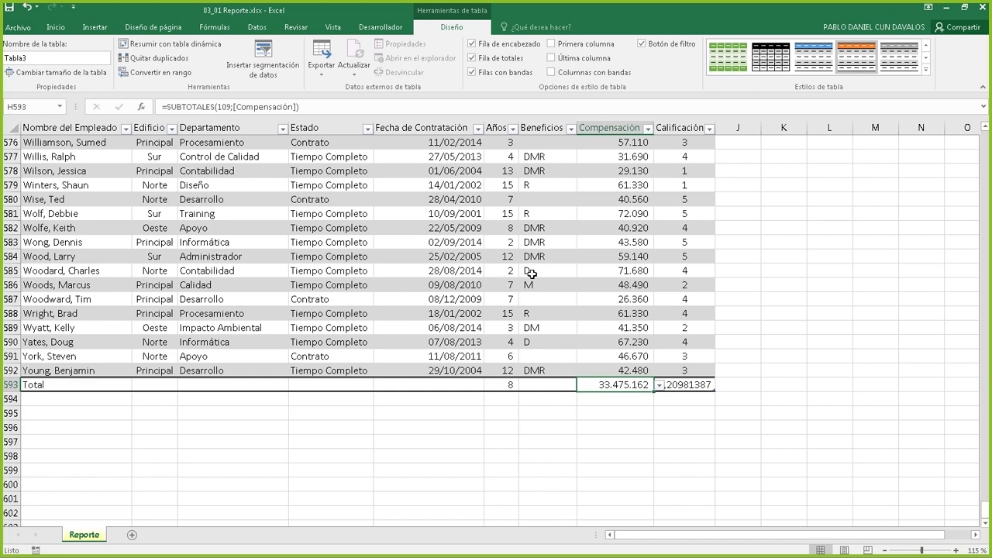
left_click(648, 129)
left_click(648, 130)
left_click(648, 129)
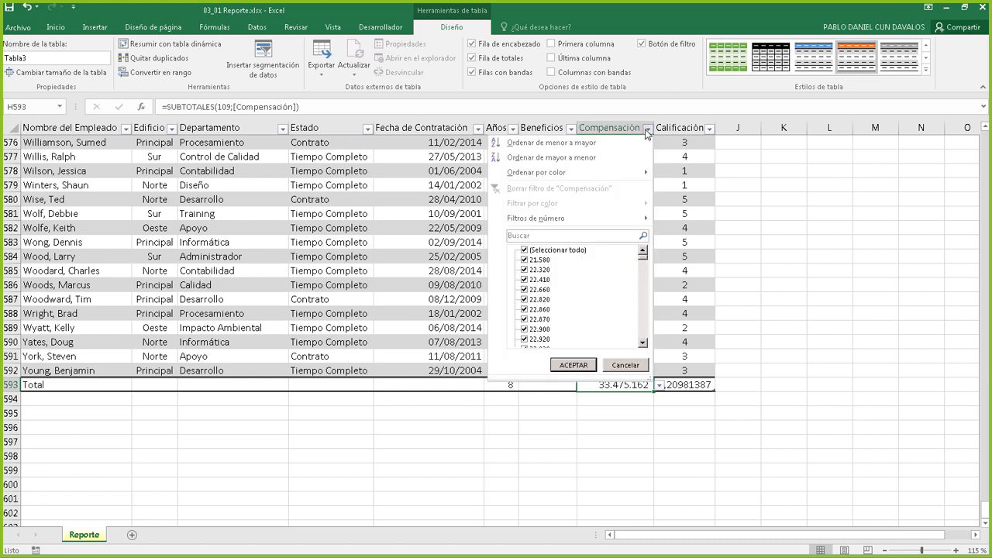
mouse_move(543, 218)
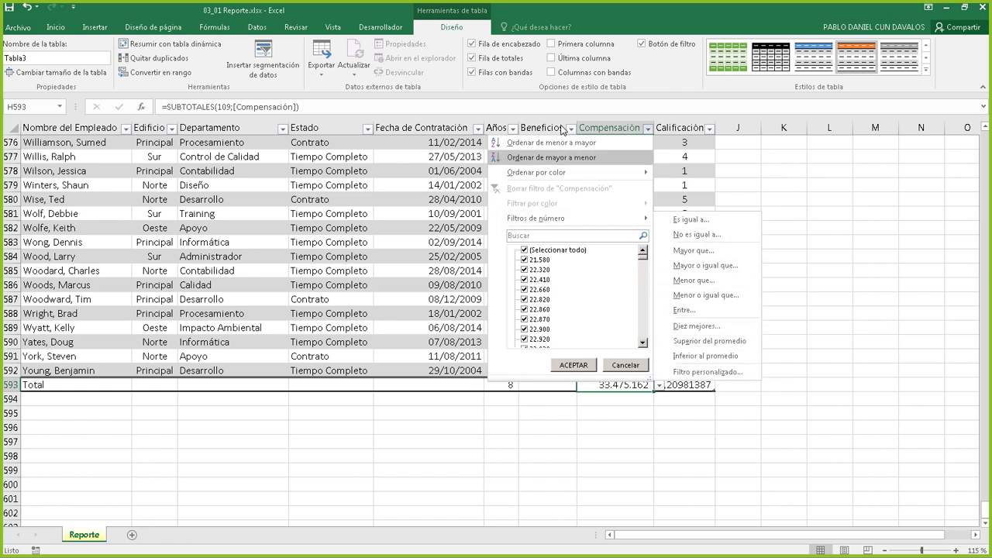
left_click(616, 131)
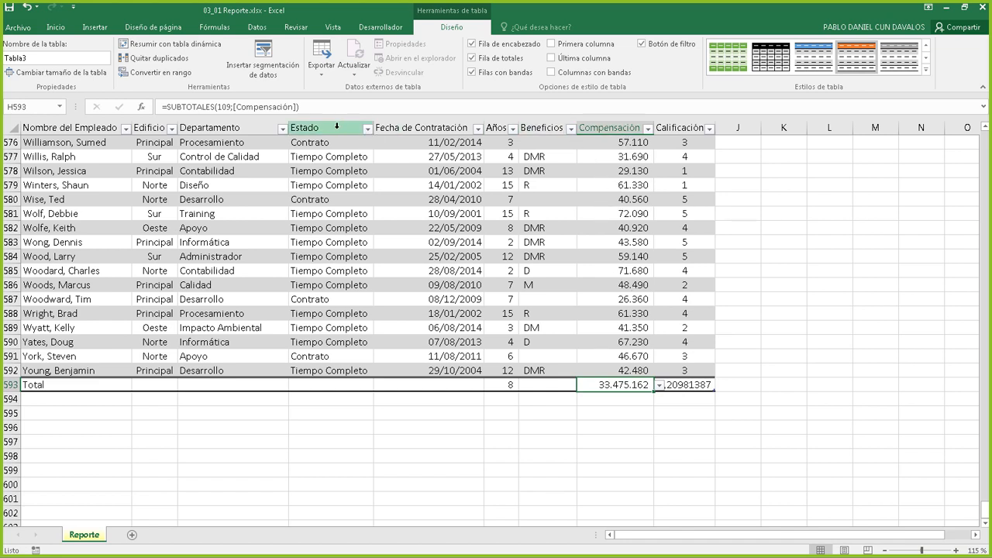
left_click(284, 129)
mouse_move(197, 222)
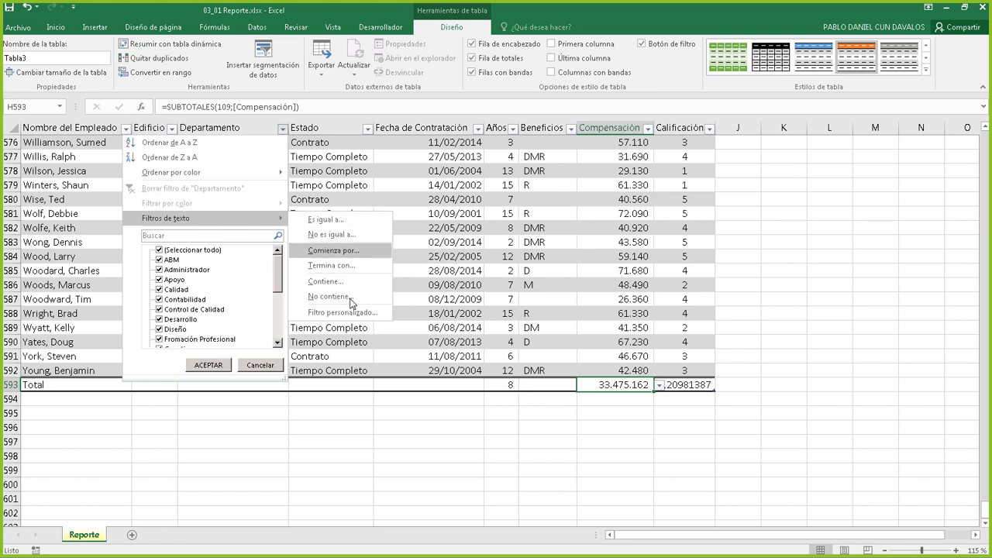
left_click(261, 365)
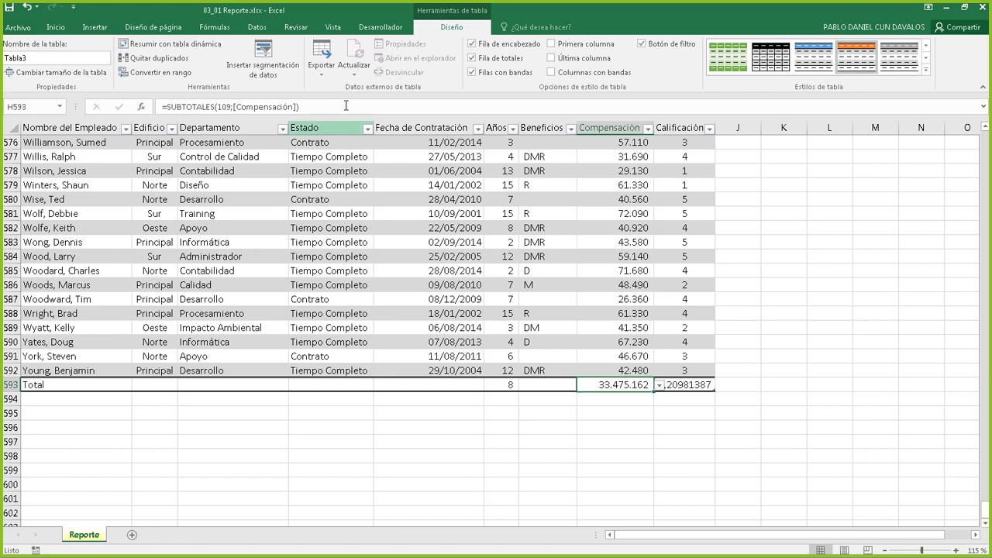
Uncheck Fila de totales after a few toggles, so the table ends at row 592
left_click(473, 60)
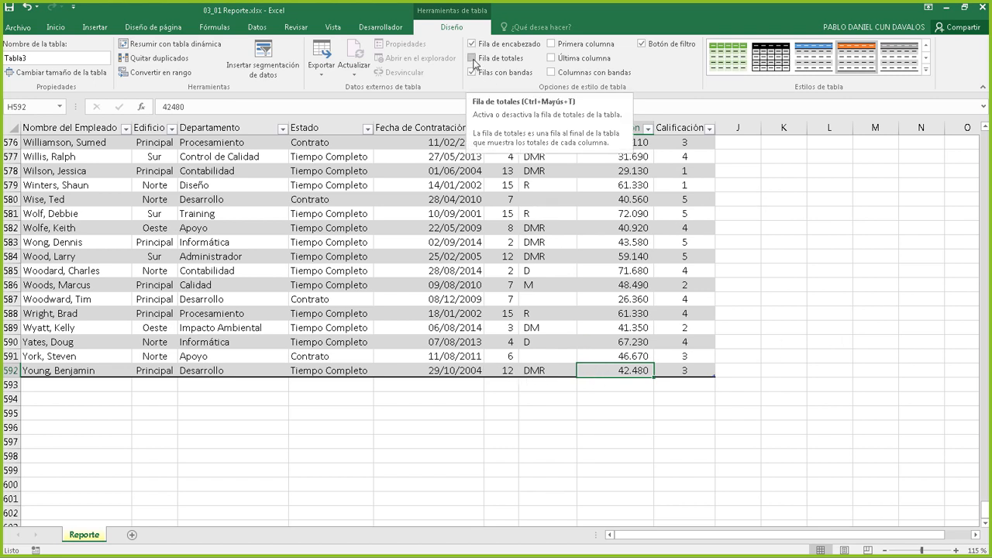
left_click(473, 59)
left_click(472, 59)
left_click(473, 59)
left_click(472, 59)
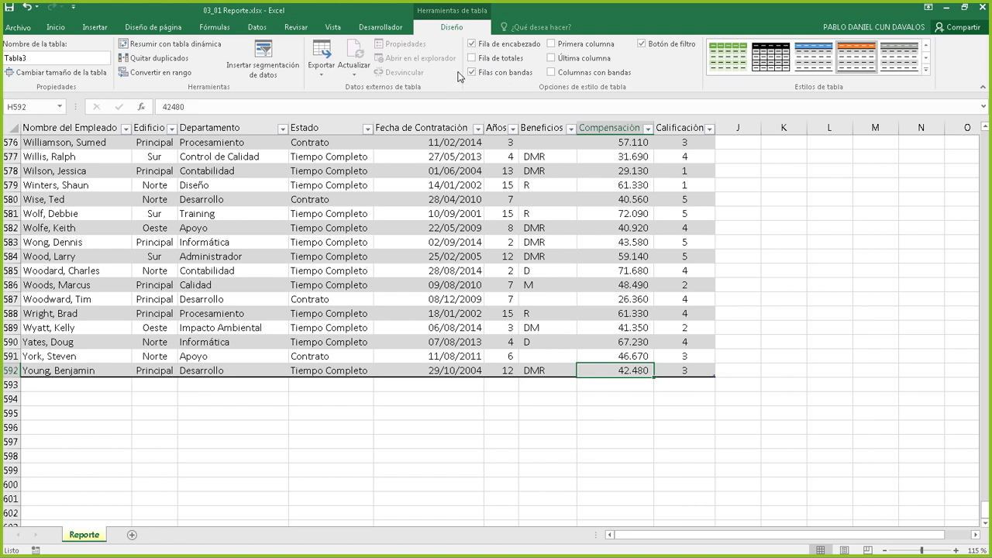
left_click(472, 59)
left_click(473, 59)
left_click(472, 59)
left_click(472, 59)
left_click(472, 59)
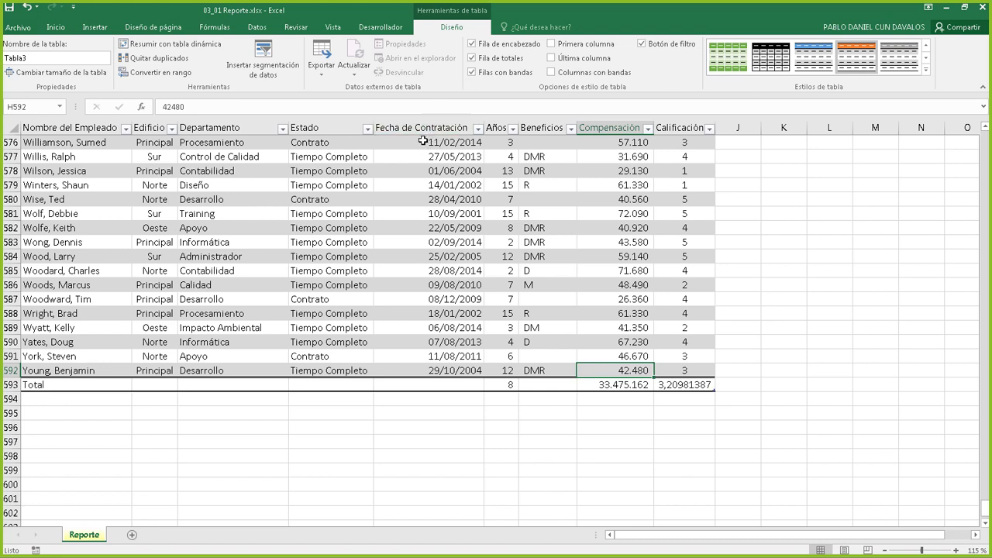
left_click(472, 59)
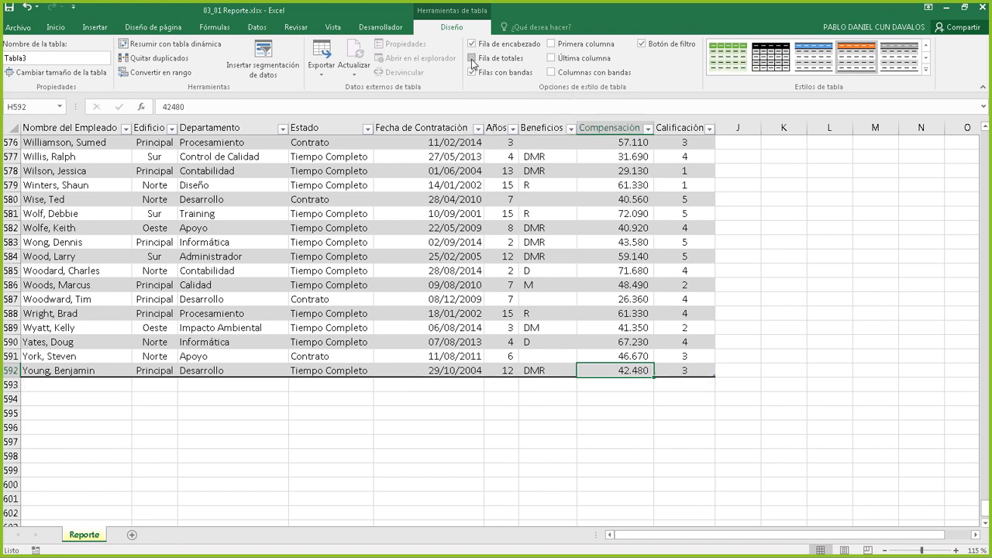
left_click(472, 59)
left_click(473, 58)
left_click(472, 59)
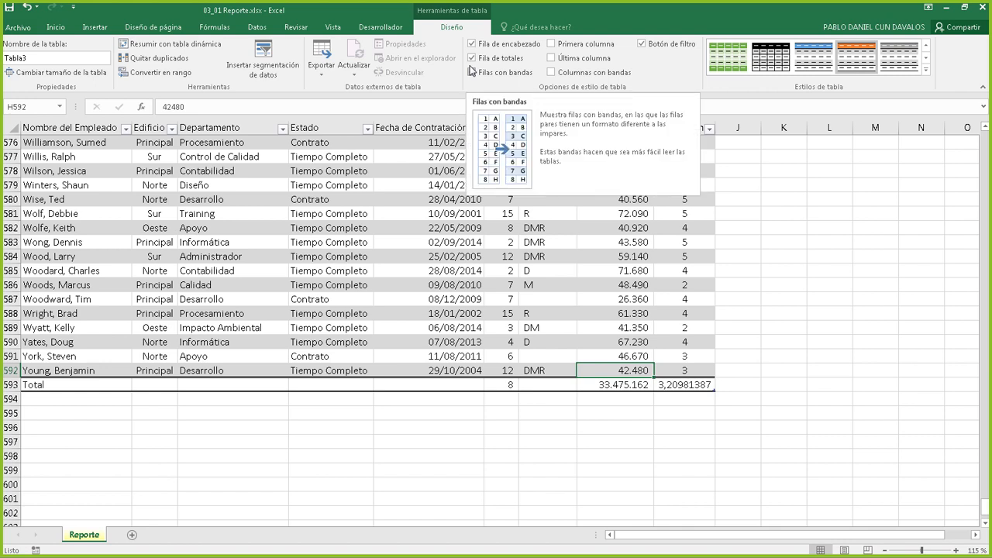
left_click(473, 59)
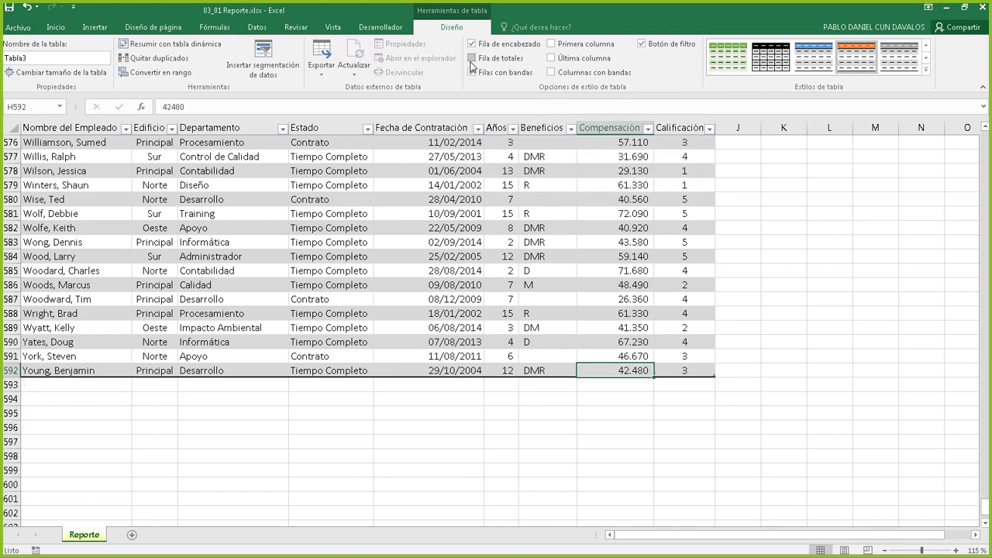
left_click(473, 59)
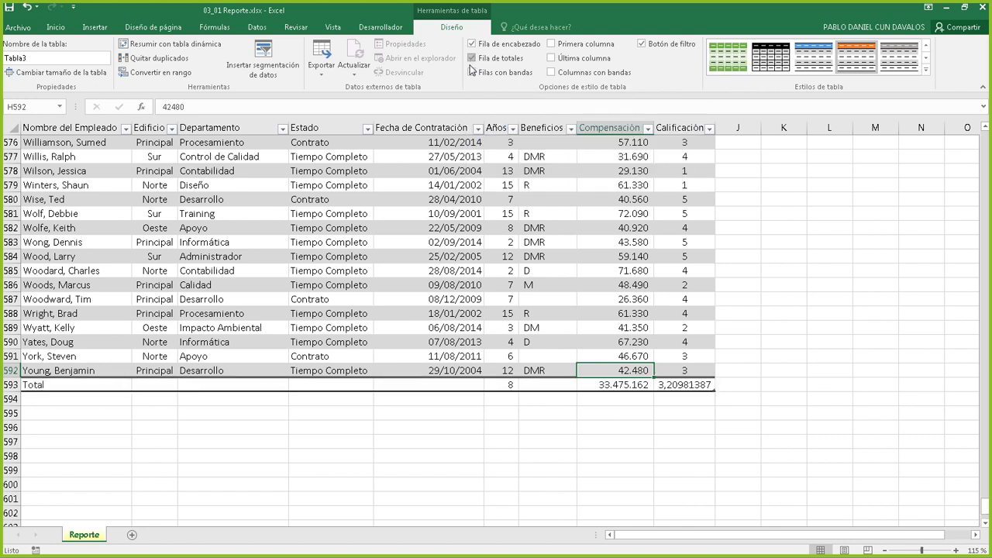
left_click(473, 58)
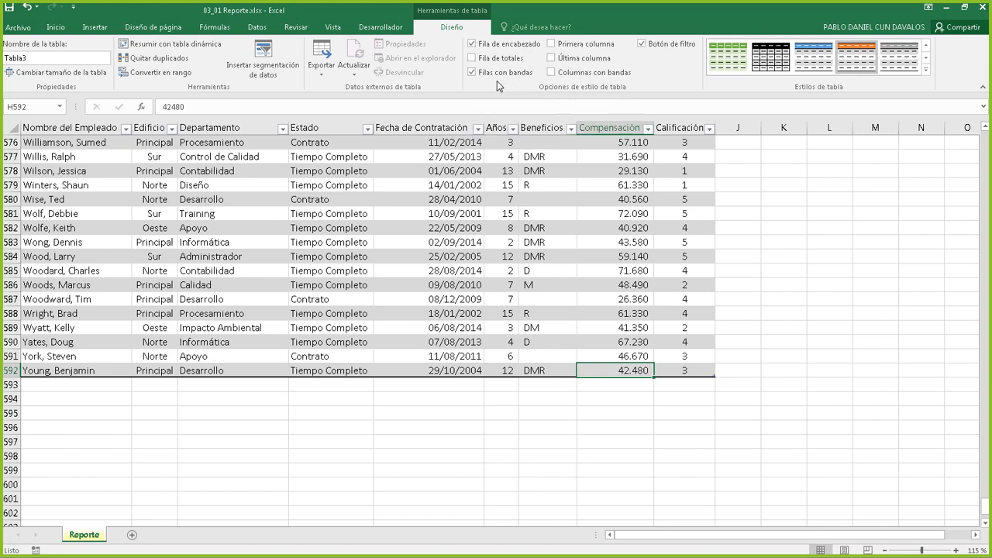
left_click(471, 72)
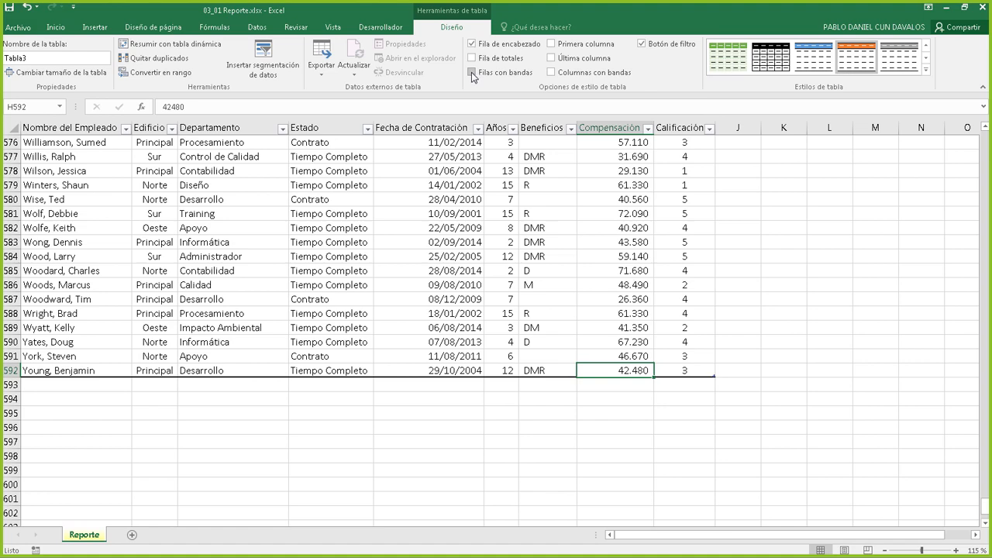
left_click(472, 72)
left_click(472, 72)
left_click(471, 72)
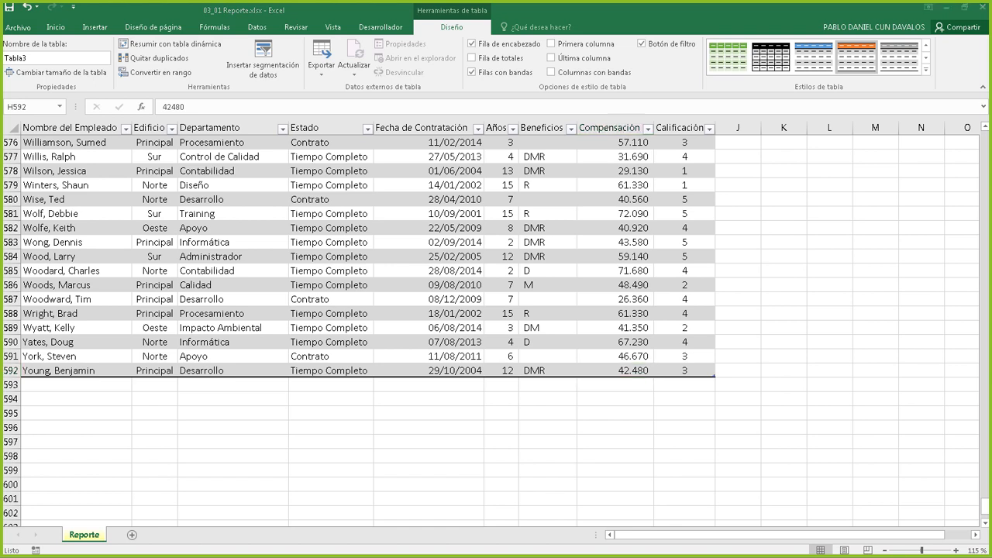
left_click(472, 72)
left_click(473, 72)
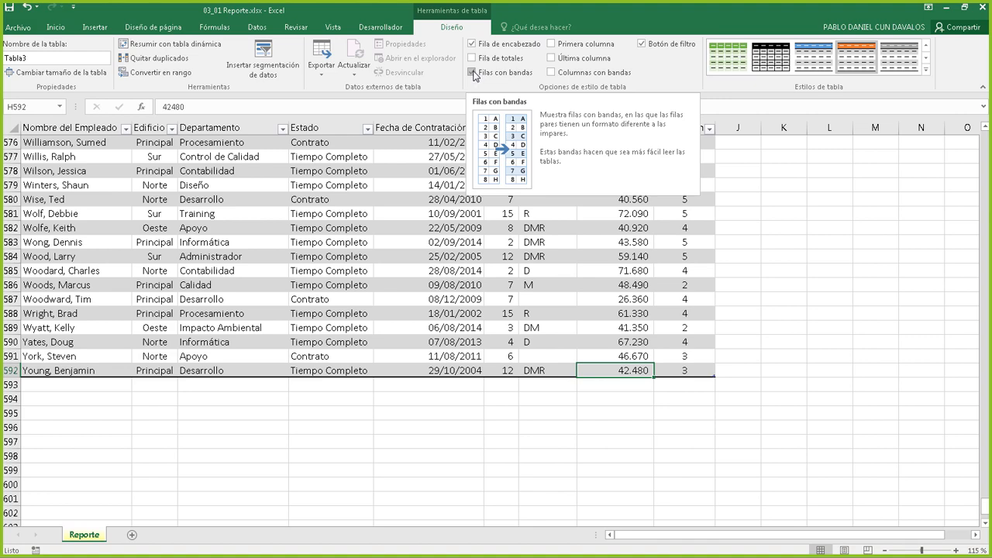
left_click(473, 73)
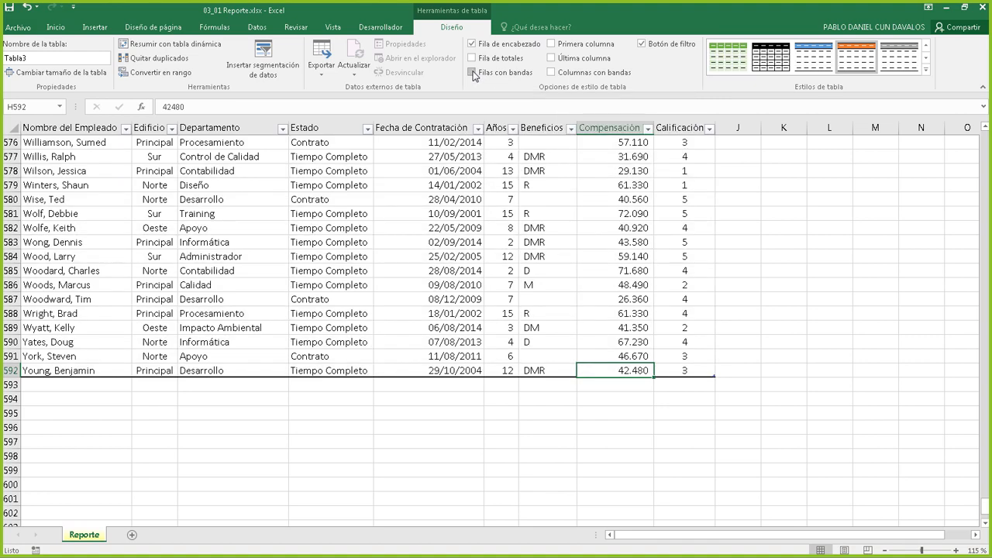
left_click(472, 72)
left_click(472, 72)
left_click(472, 72)
scroll(504, 215, "up", 3)
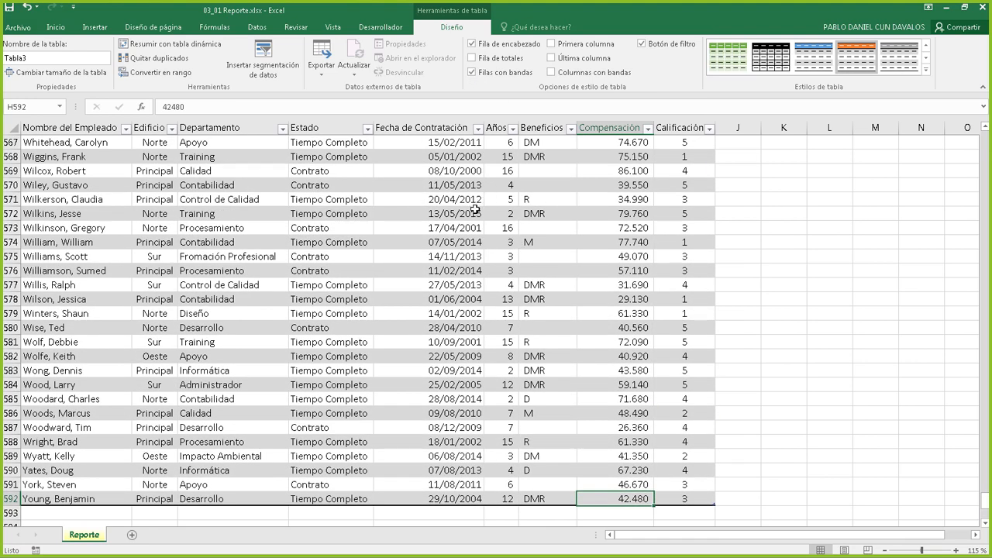
scroll(475, 210, "down", 3)
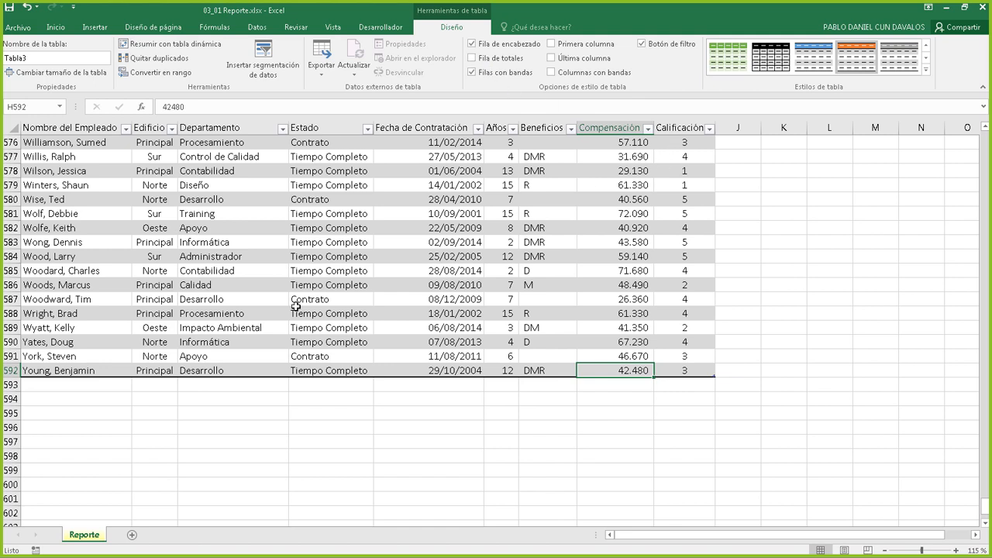
Enter two new employee names in A593 and A594, extending Tabla3 to row 594
left_click(54, 388)
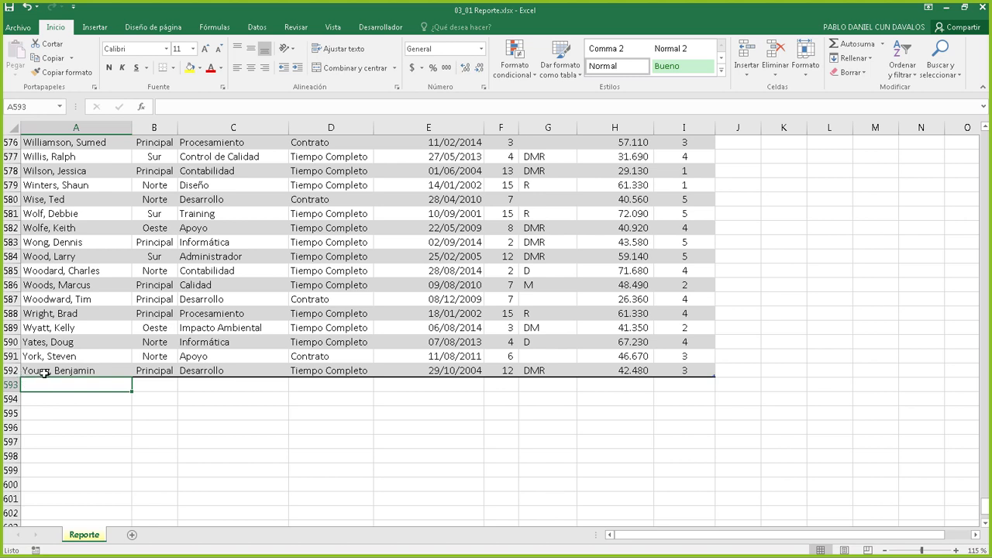
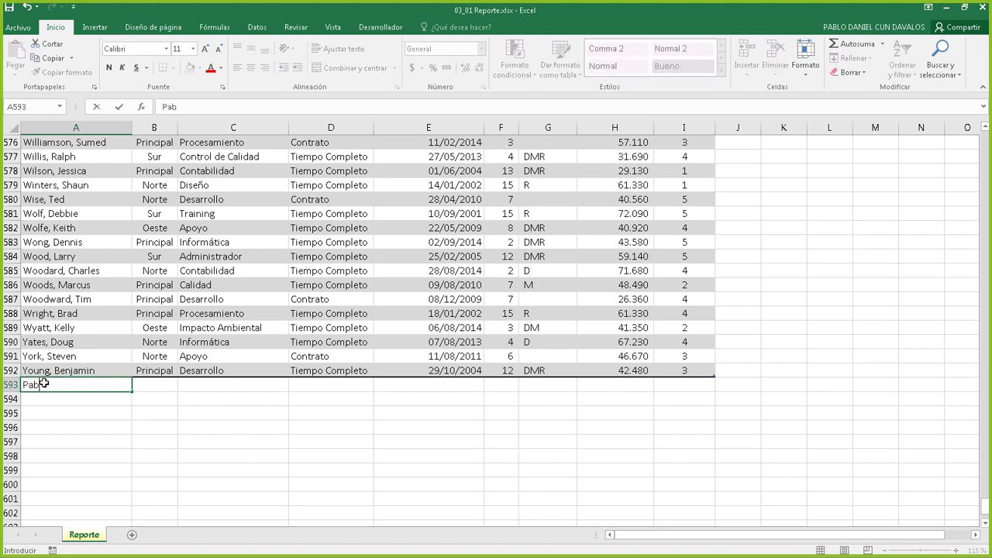
key("Return")
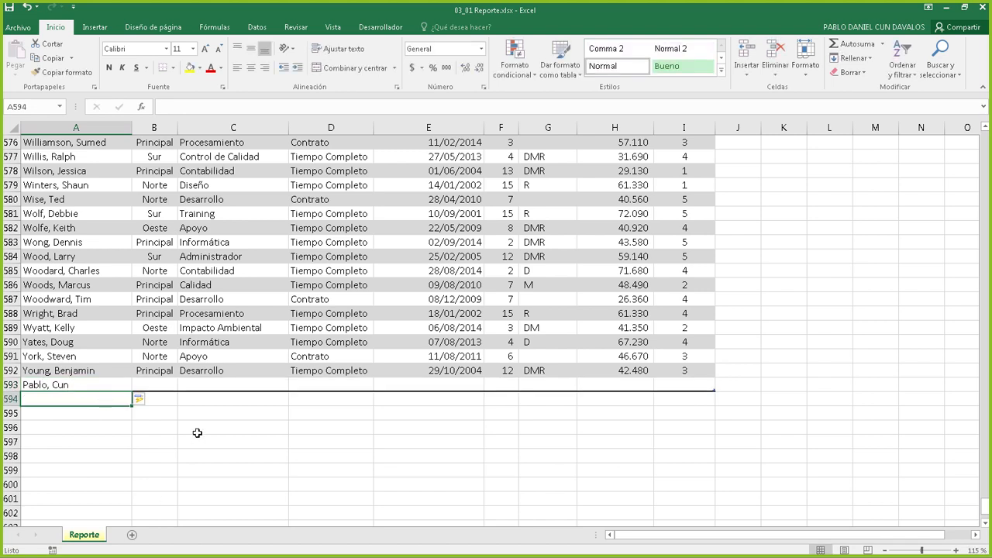
left_click(267, 374)
left_click(300, 436)
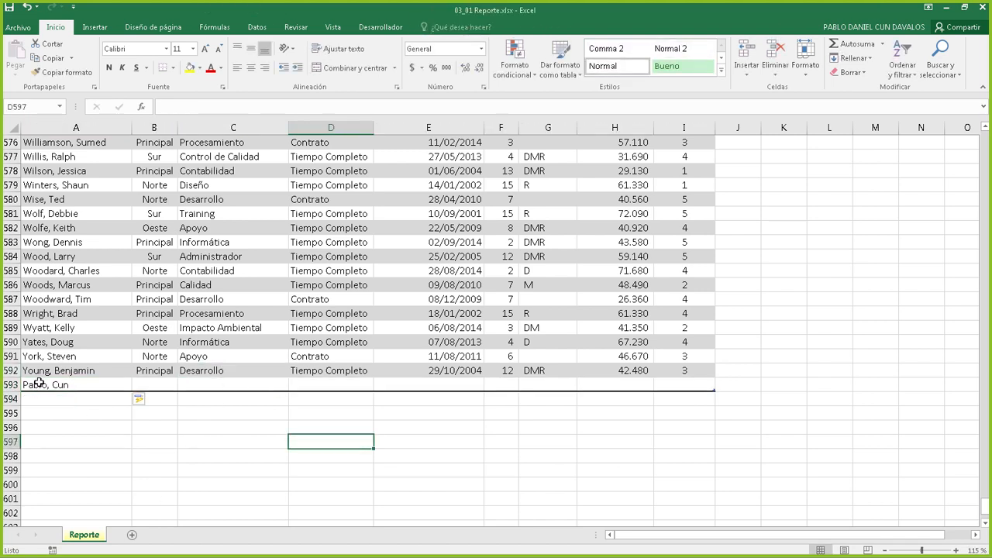
left_click(67, 396)
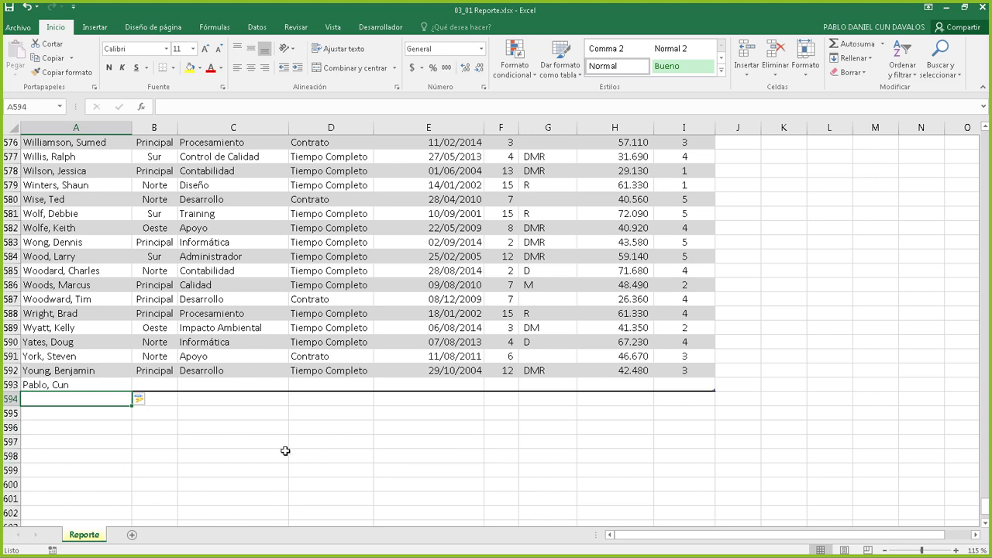
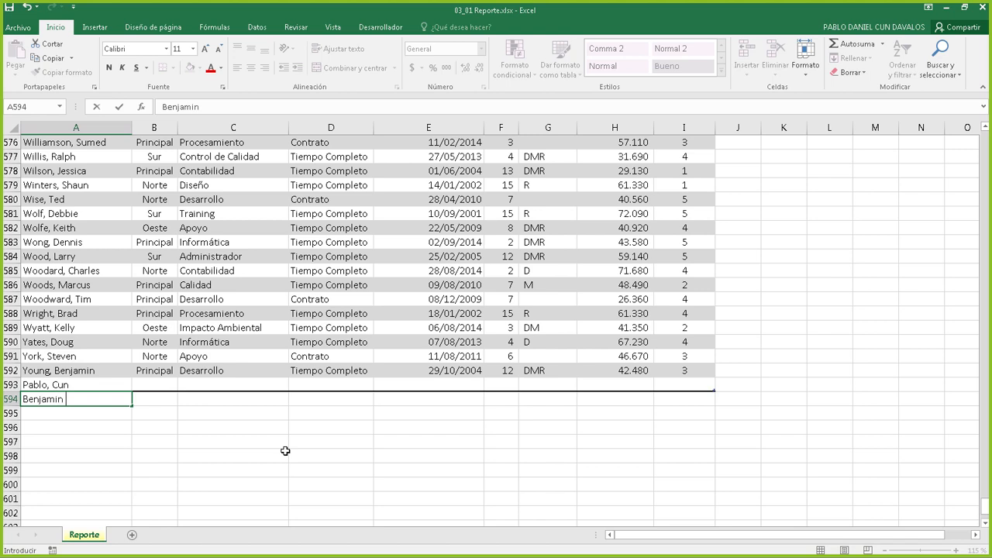
key("Return")
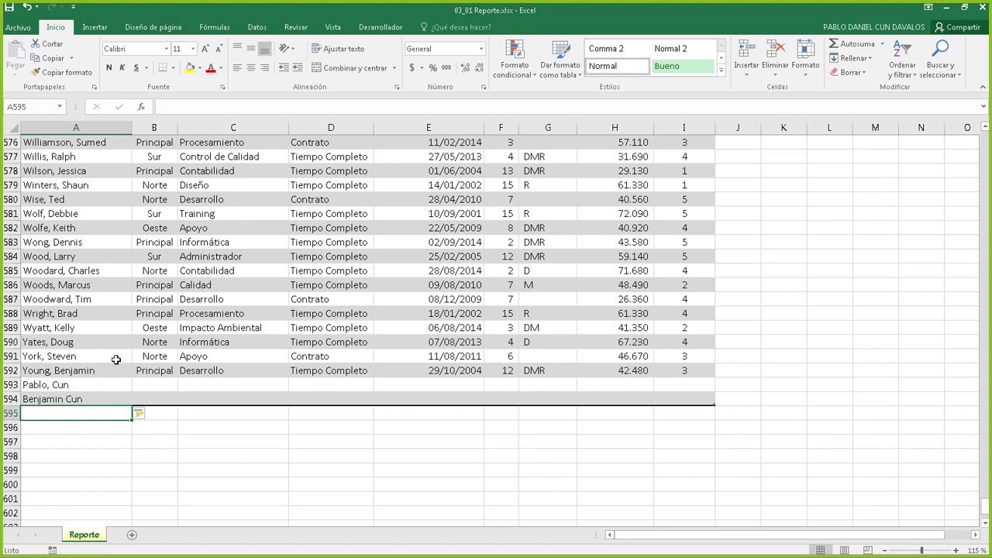
Enter the header 'Telefono' in J1 so Tabla3 widens to column J
left_click(362, 371)
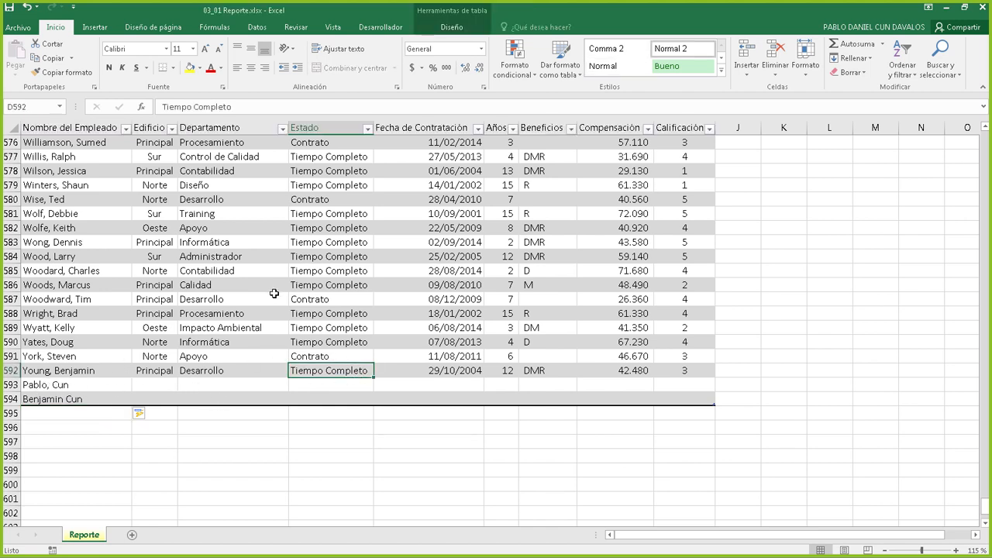
scroll(558, 285, "up", 5)
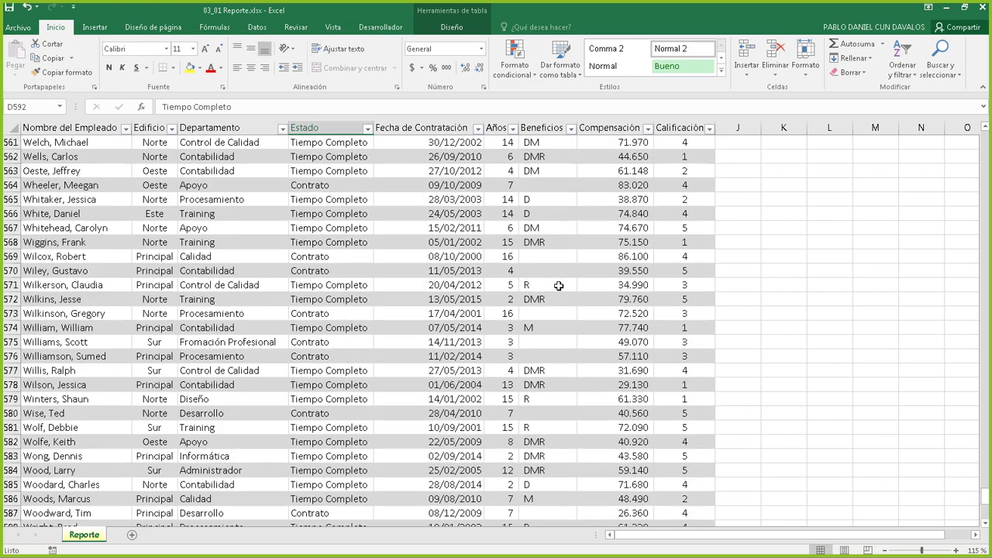
scroll(559, 285, "up", 20)
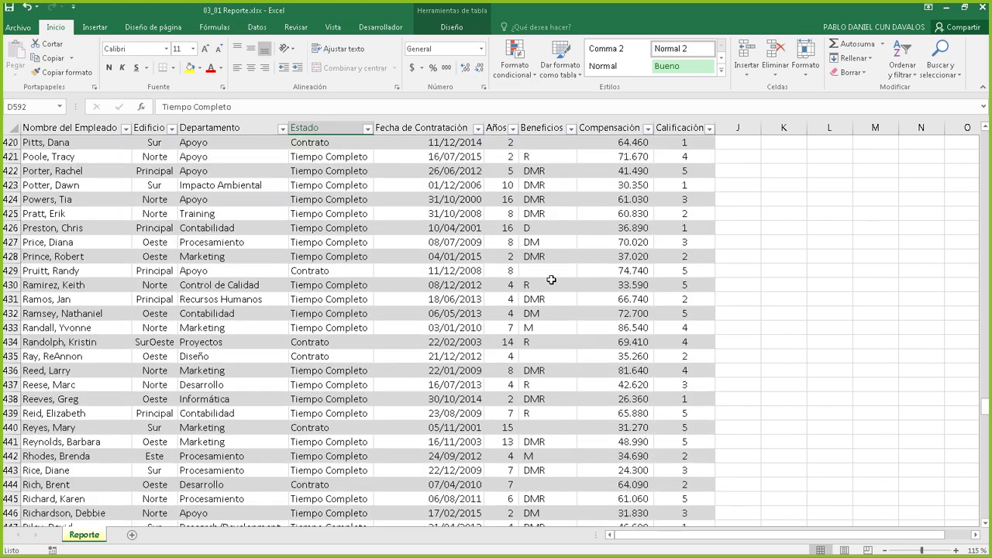
scroll(551, 280, "up", 16)
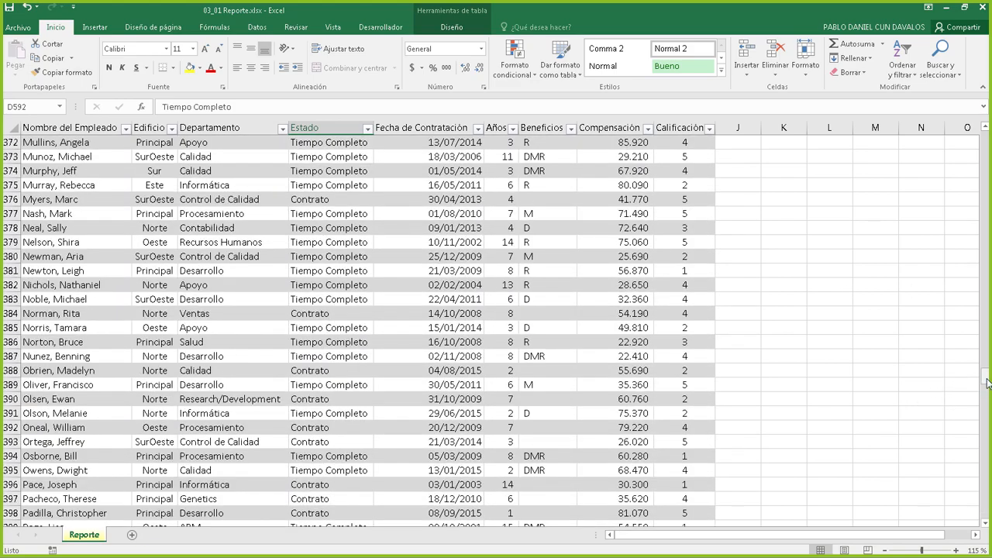
left_click_drag(988, 383, 988, 136)
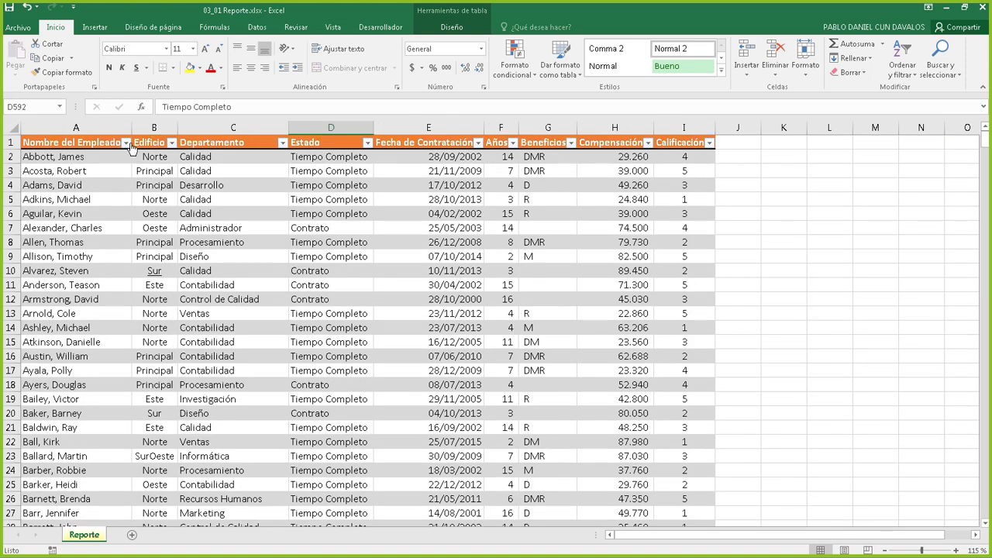
left_click(742, 147)
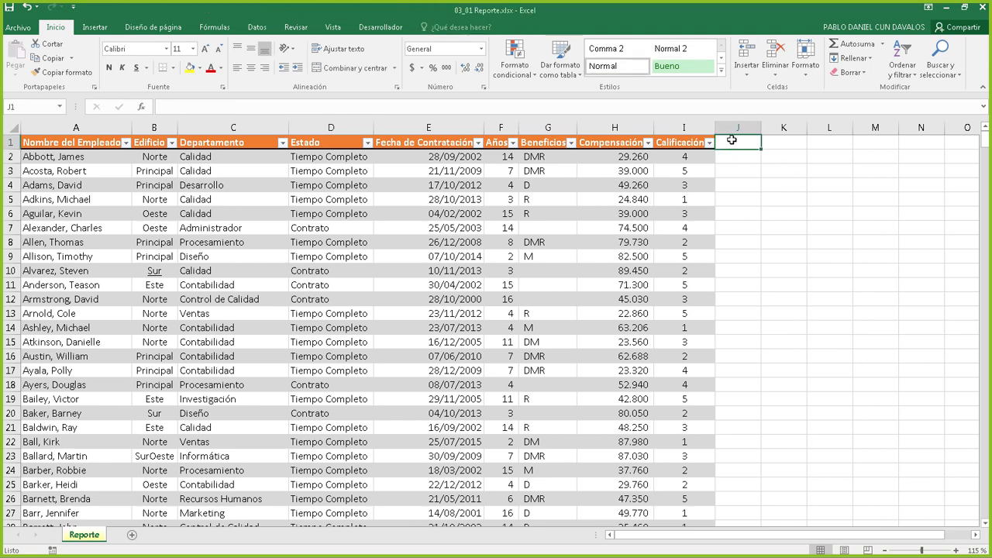
type("Te")
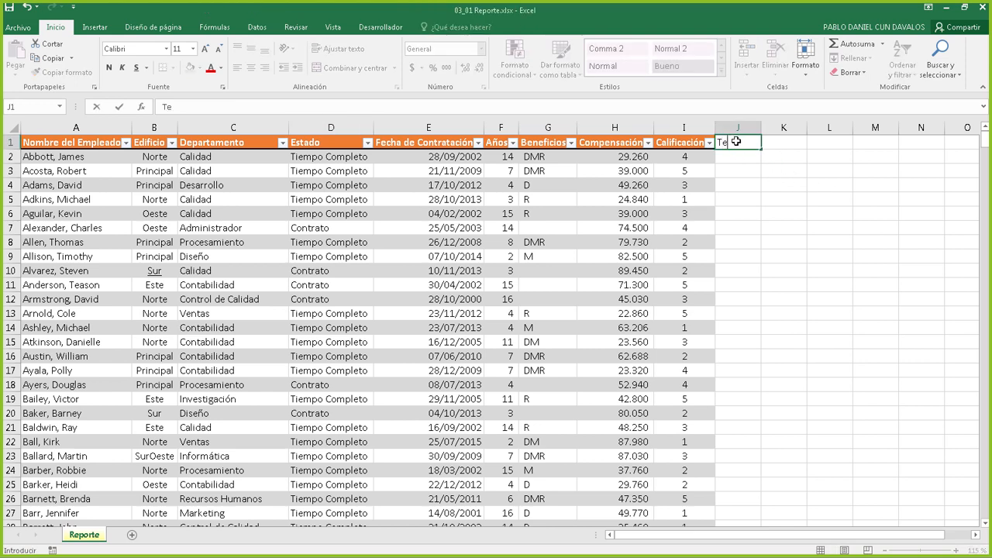
type("lefono")
key("Return")
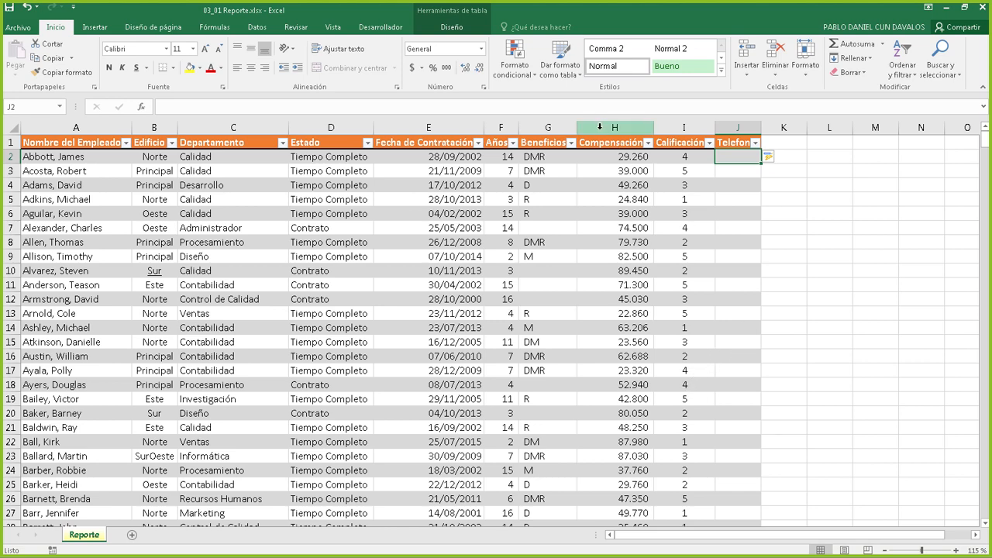
On the Diseño tab, toggle Filas con bandas off and on repeatedly to compare
left_click(448, 28)
left_click(472, 73)
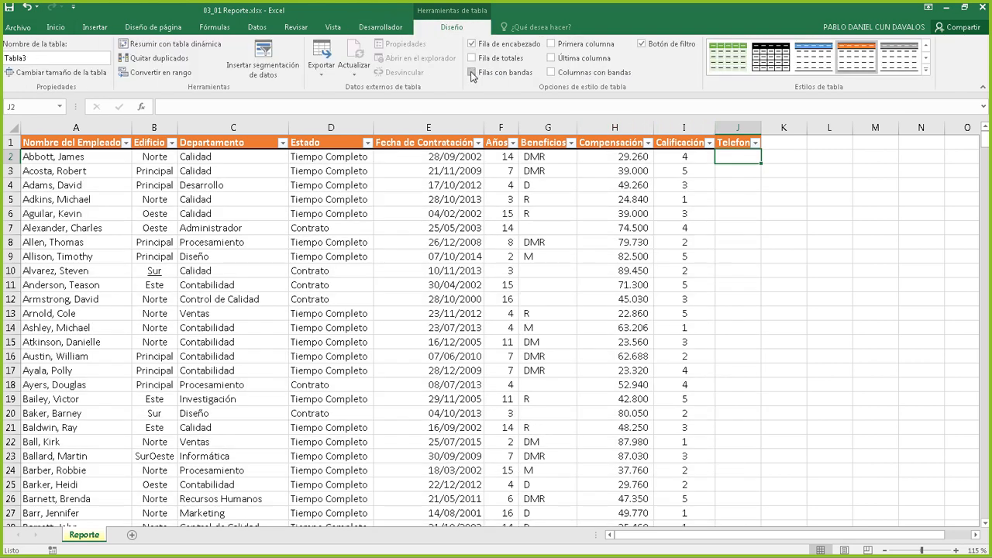
left_click(472, 73)
left_click(472, 72)
left_click(472, 73)
left_click(472, 73)
left_click(473, 73)
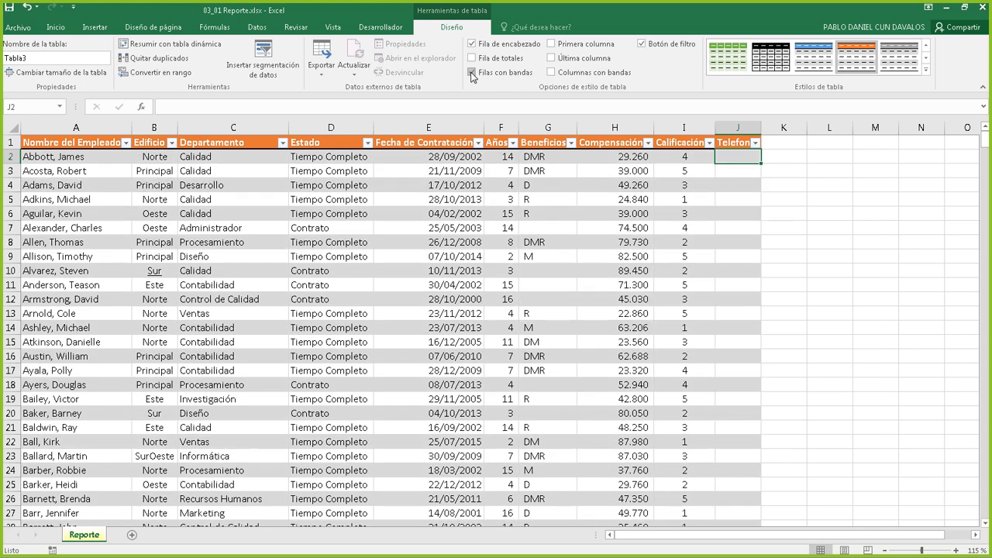
left_click(472, 73)
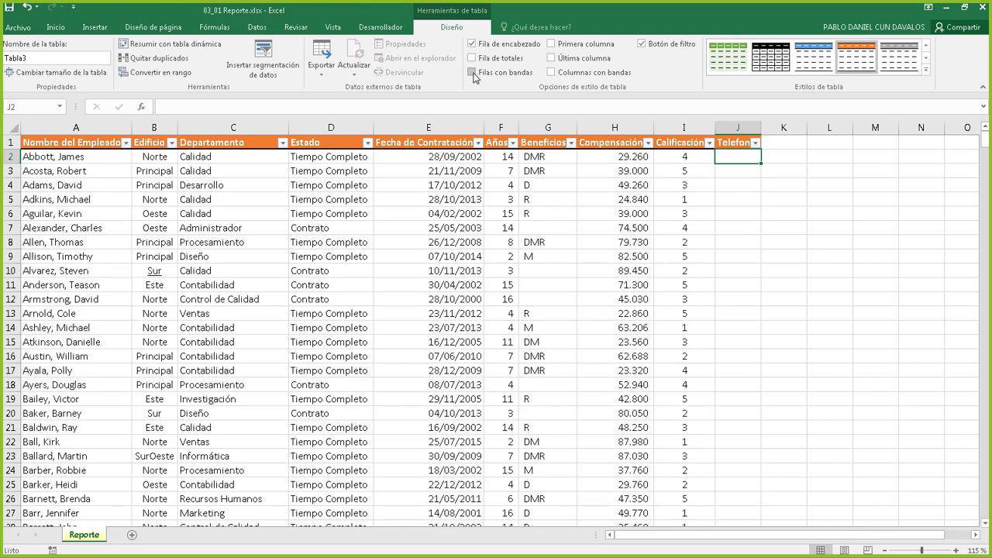
left_click(474, 74)
left_click(474, 74)
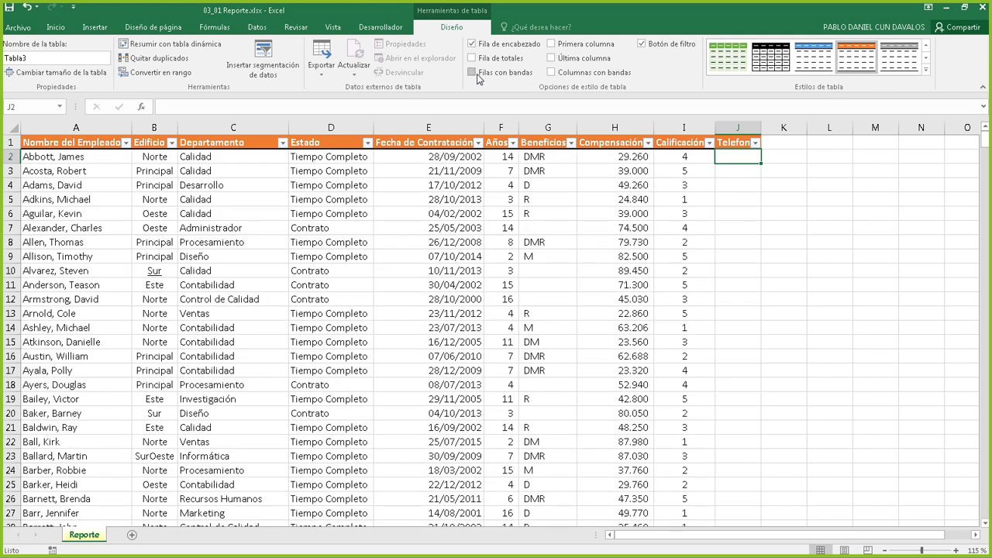
Toggle Columnas con bandas on and off to compare shaded columns
left_click(551, 73)
left_click(551, 72)
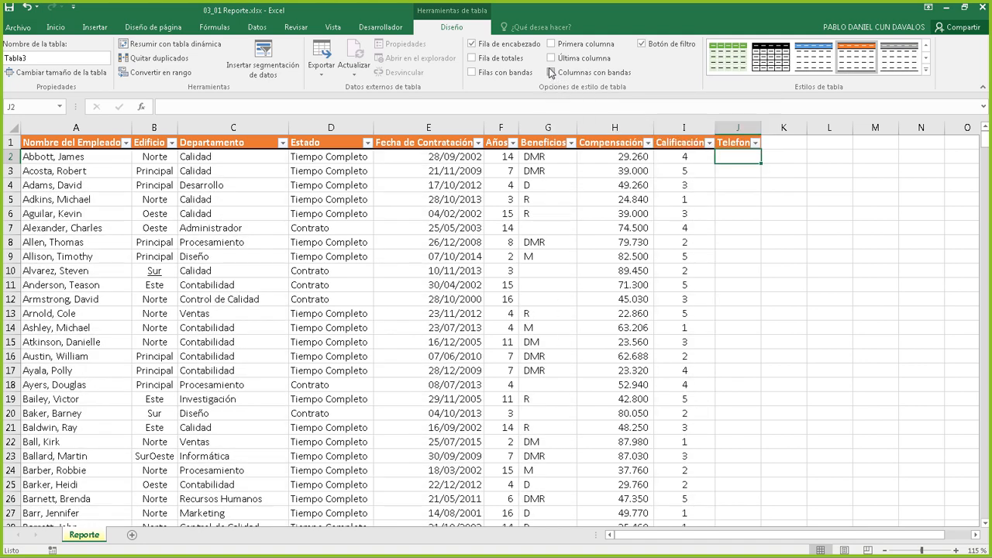
left_click(551, 72)
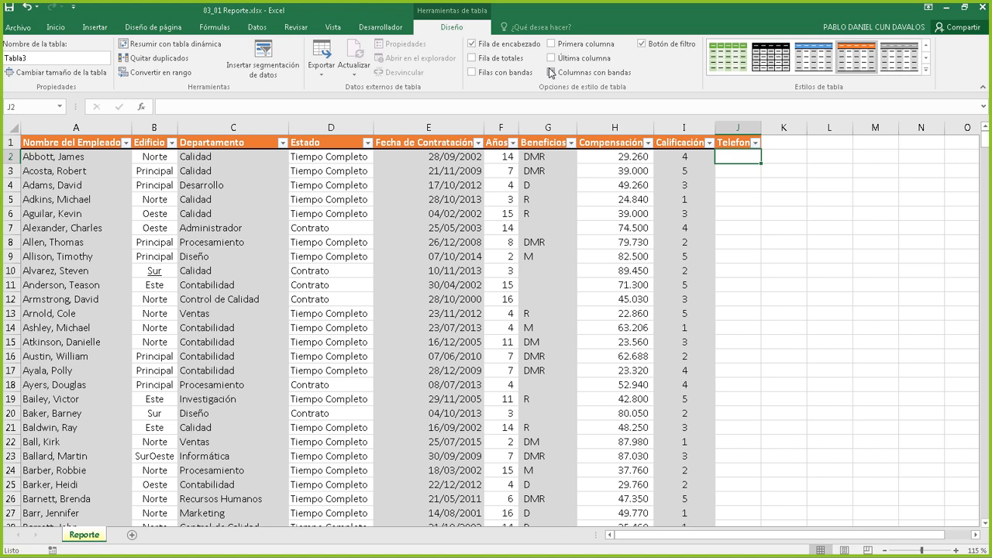
left_click(552, 73)
left_click(553, 73)
left_click(551, 73)
left_click(551, 72)
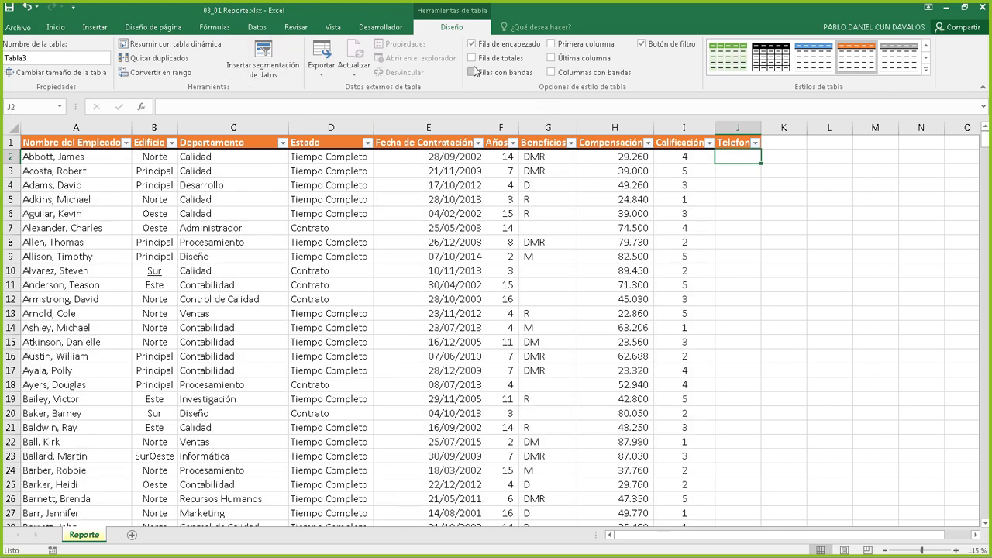
Leave Filas con bandas checked and Columnas con bandas unchecked
left_click(473, 72)
left_click(472, 72)
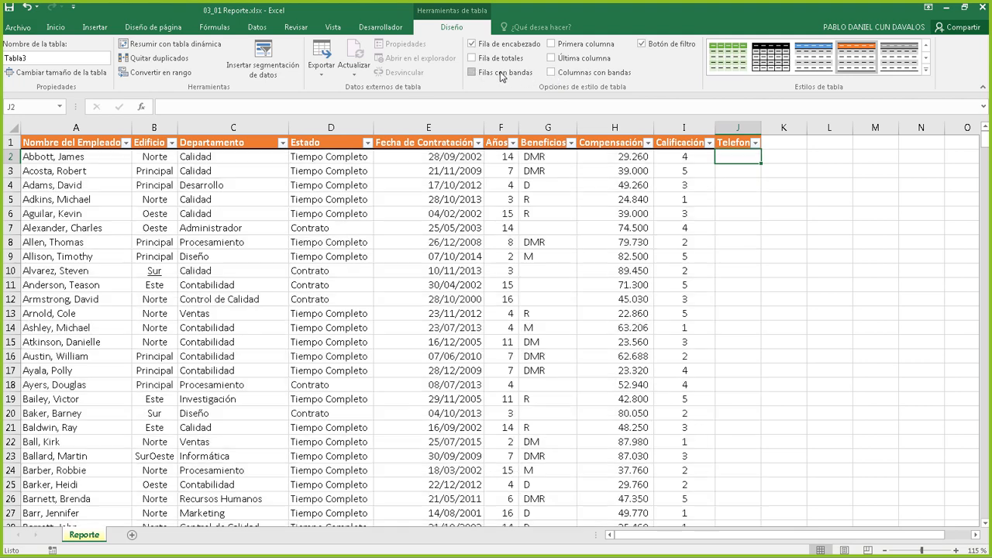
left_click(551, 72)
left_click(473, 73)
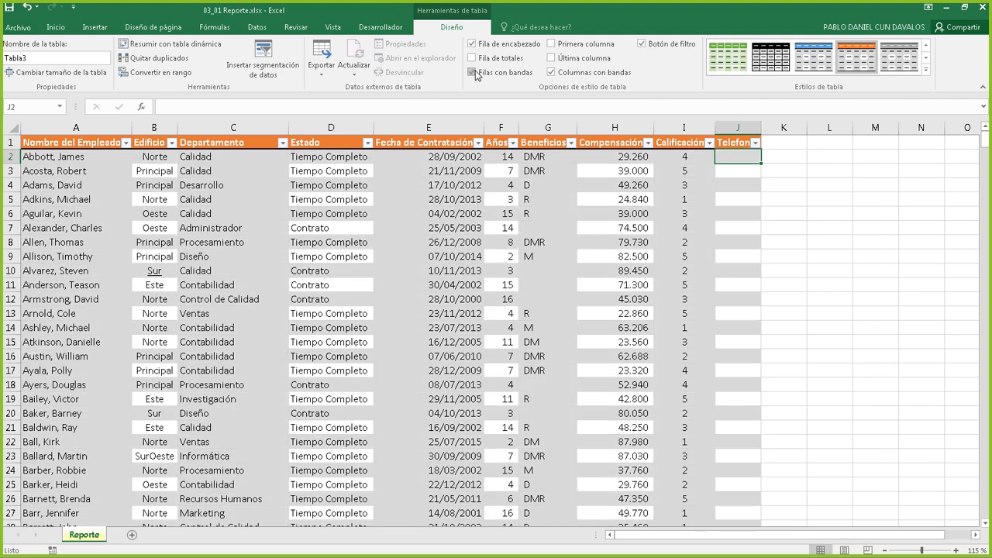
left_click(551, 72)
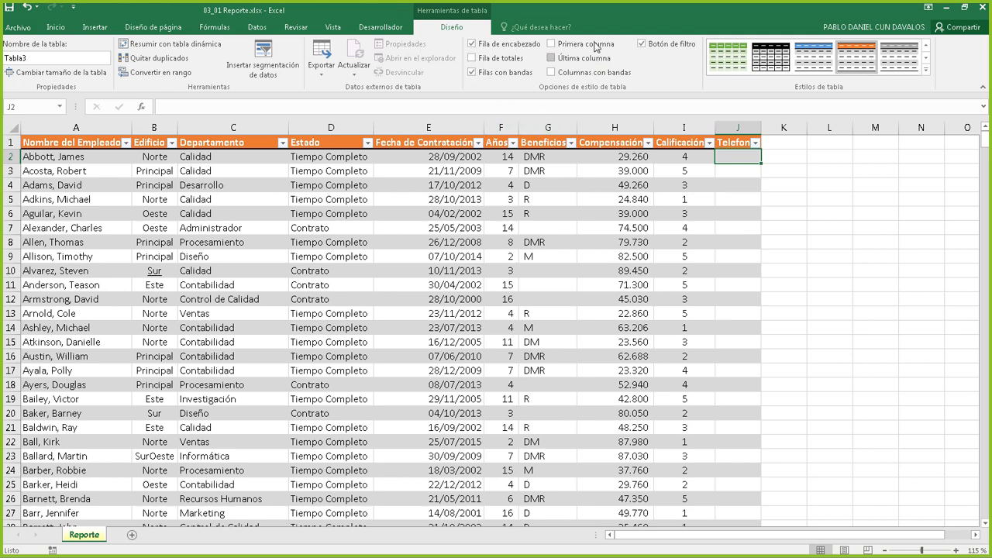
left_click(552, 45)
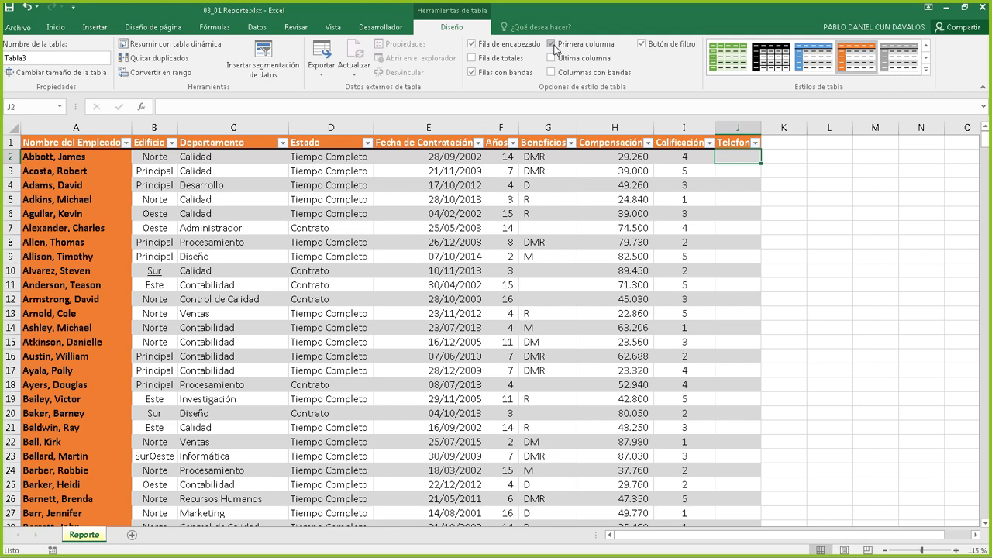
left_click(553, 45)
left_click(551, 59)
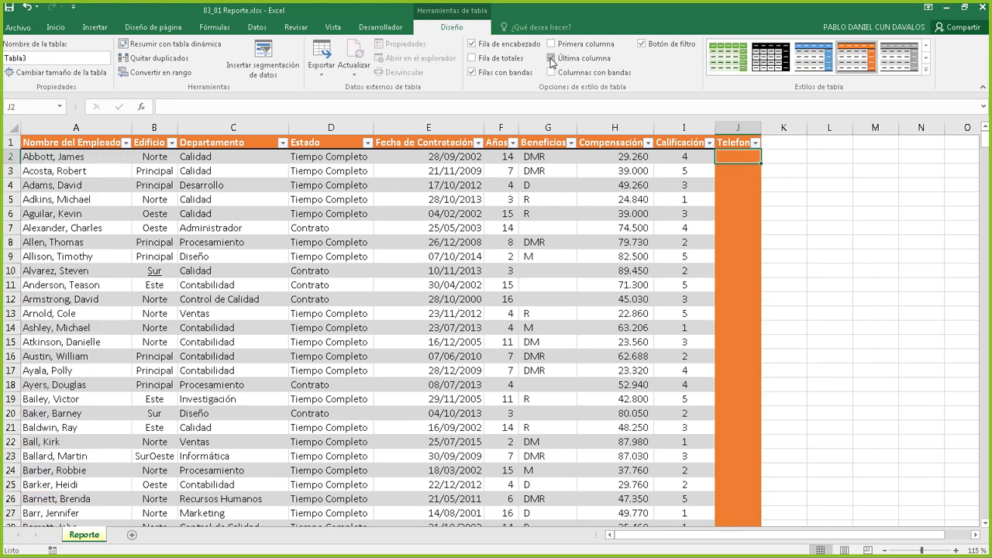
left_click(551, 59)
left_click(551, 45)
left_click(552, 59)
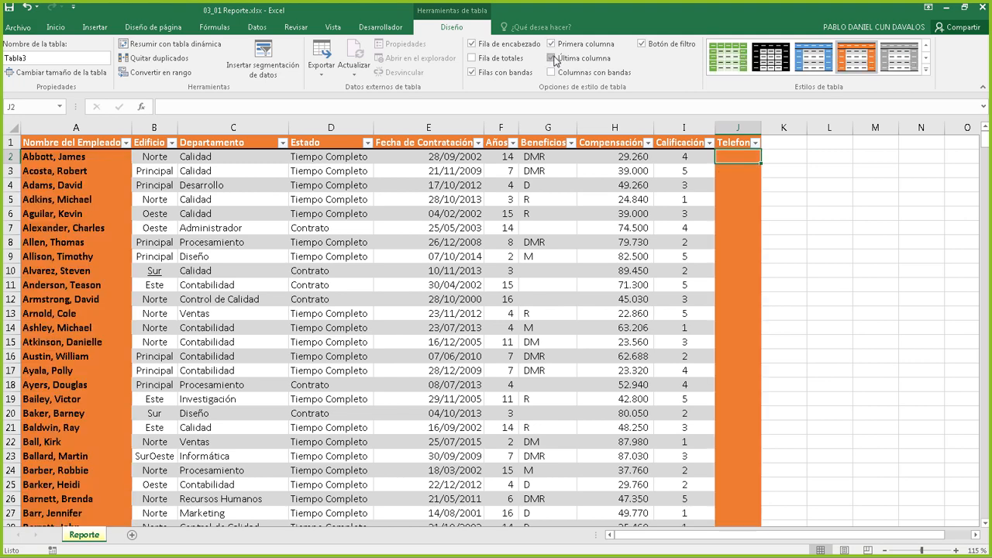
left_click(551, 59)
left_click(551, 44)
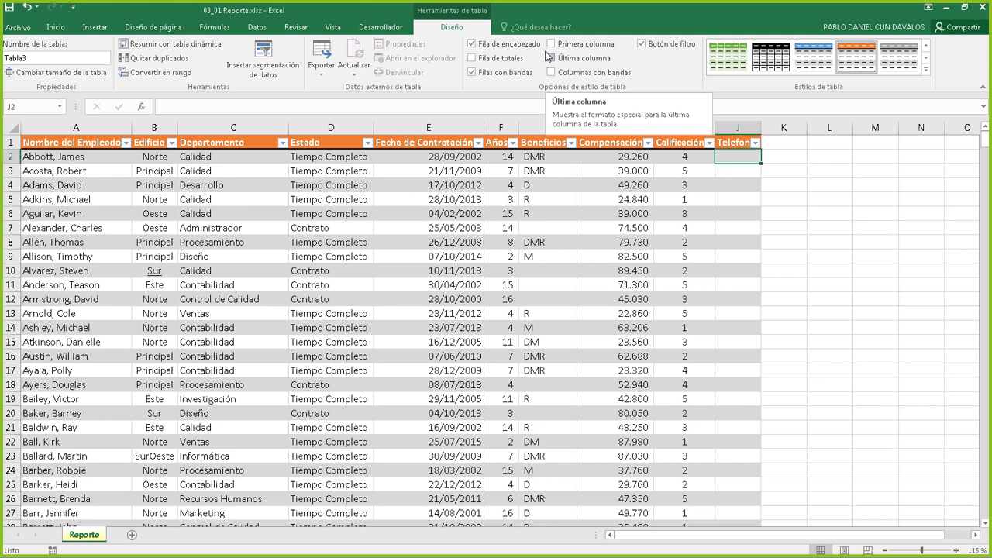
left_click(551, 44)
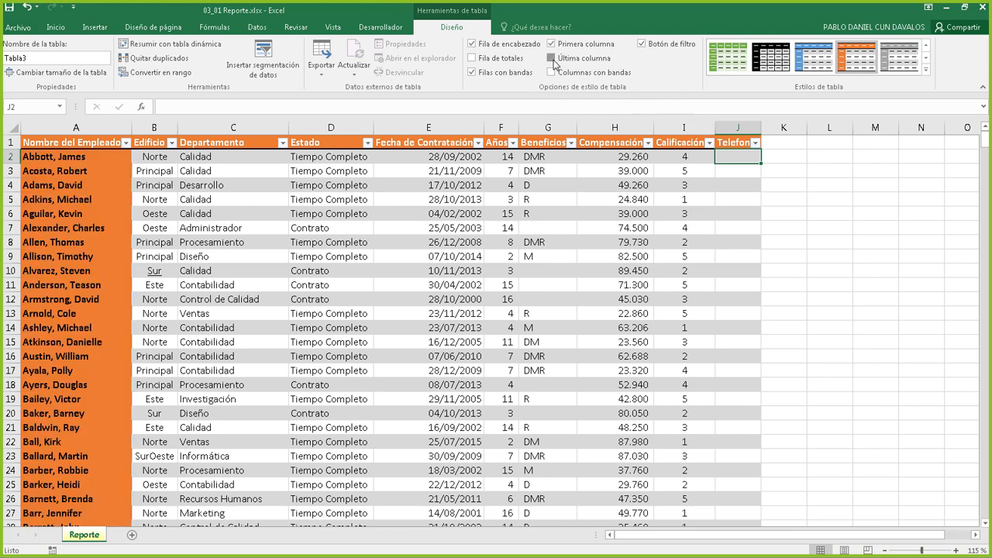
left_click(552, 58)
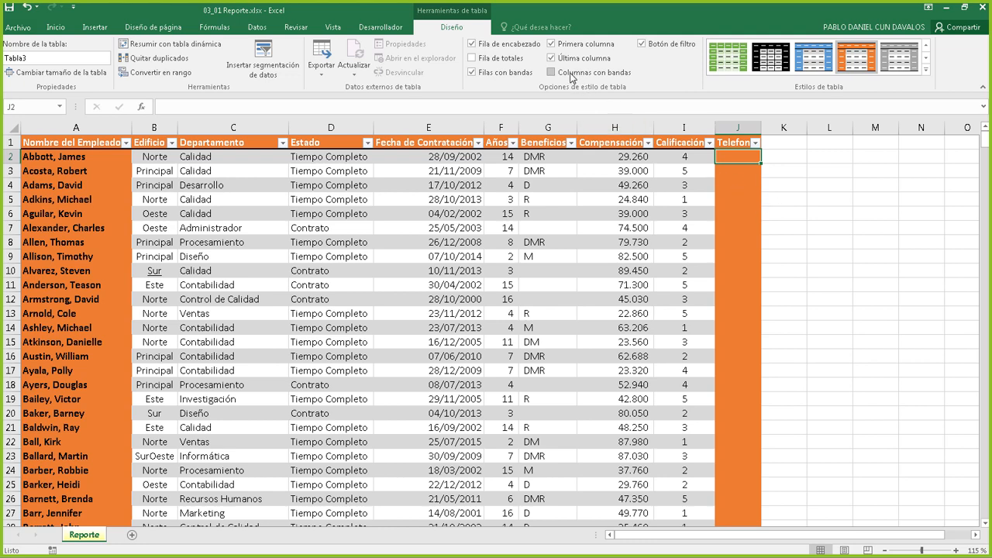
left_click(551, 58)
left_click(551, 44)
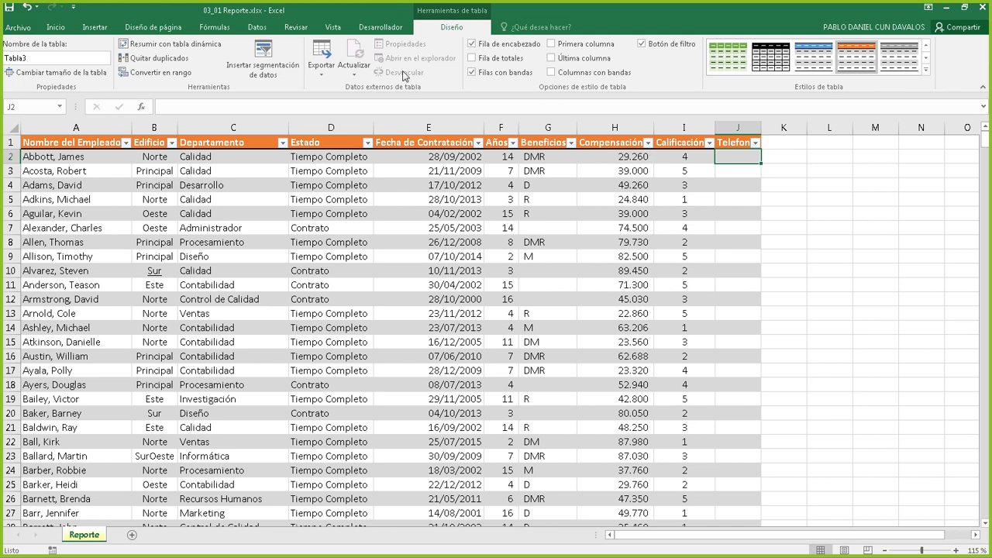
Delete the empty Telefono column (J) using Eliminar > Columnas de la tabla
left_click(616, 242)
left_click(452, 198)
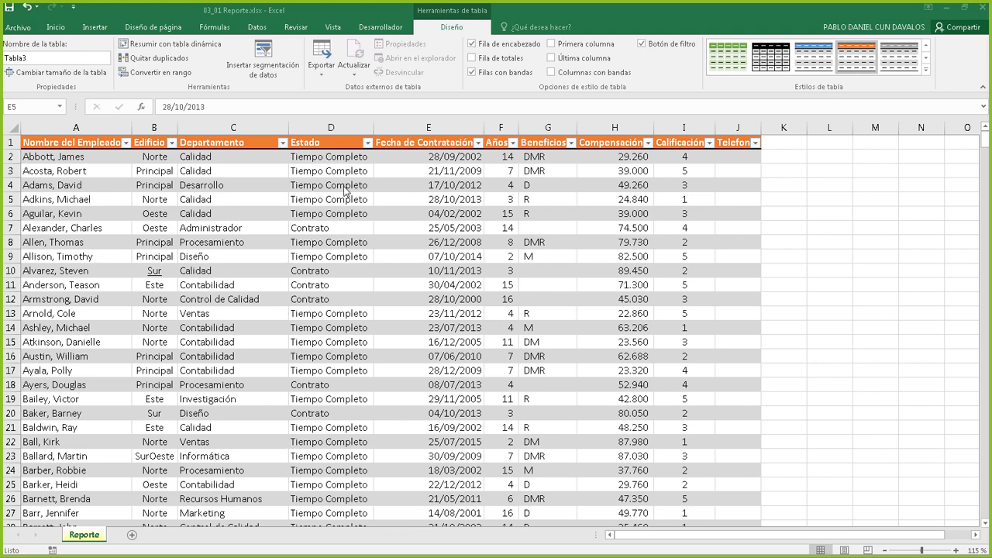
left_click(743, 143)
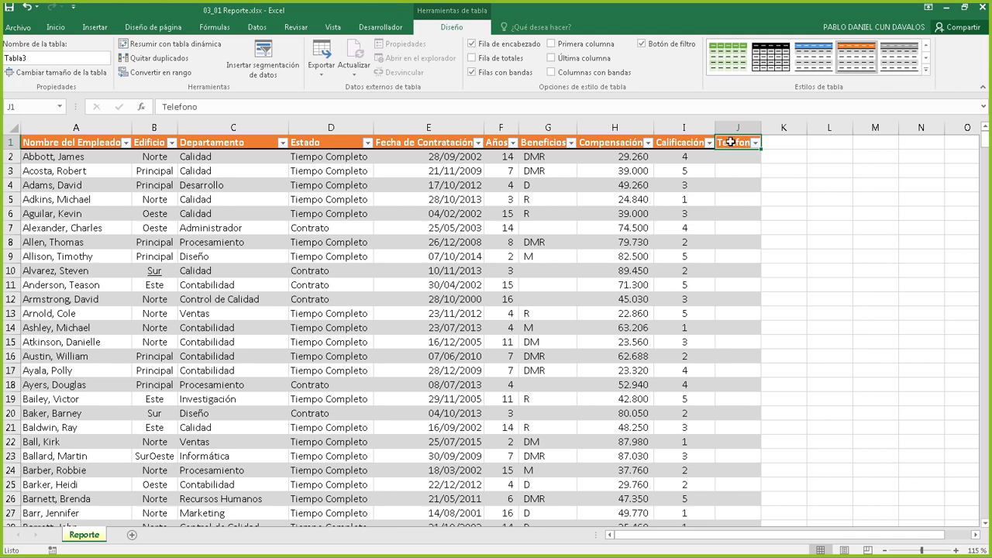
left_click(735, 189)
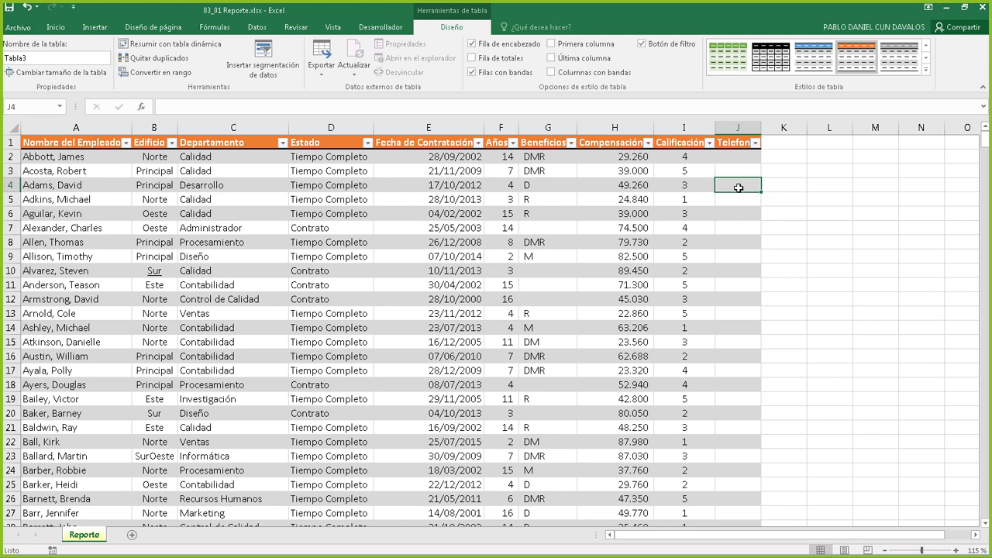
right_click(739, 188)
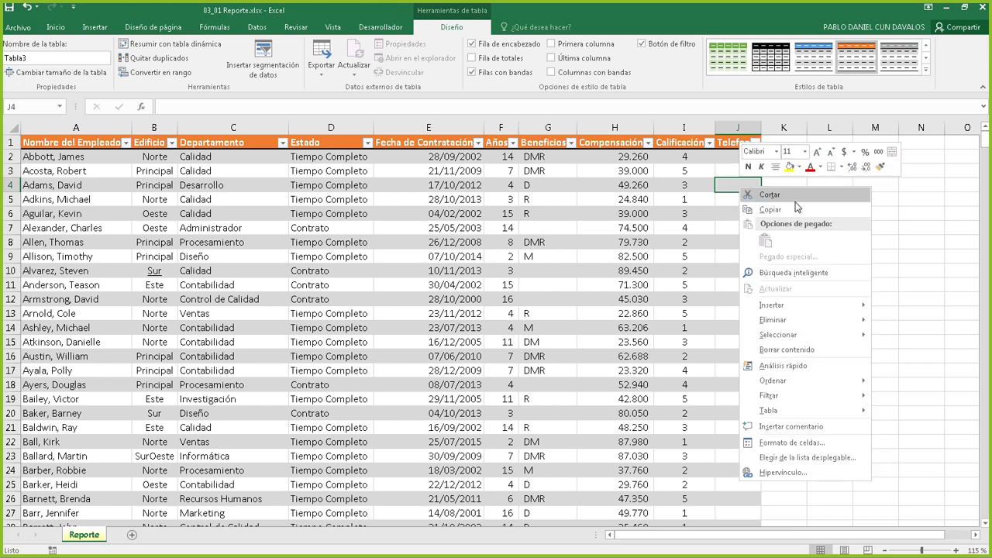
mouse_move(792, 320)
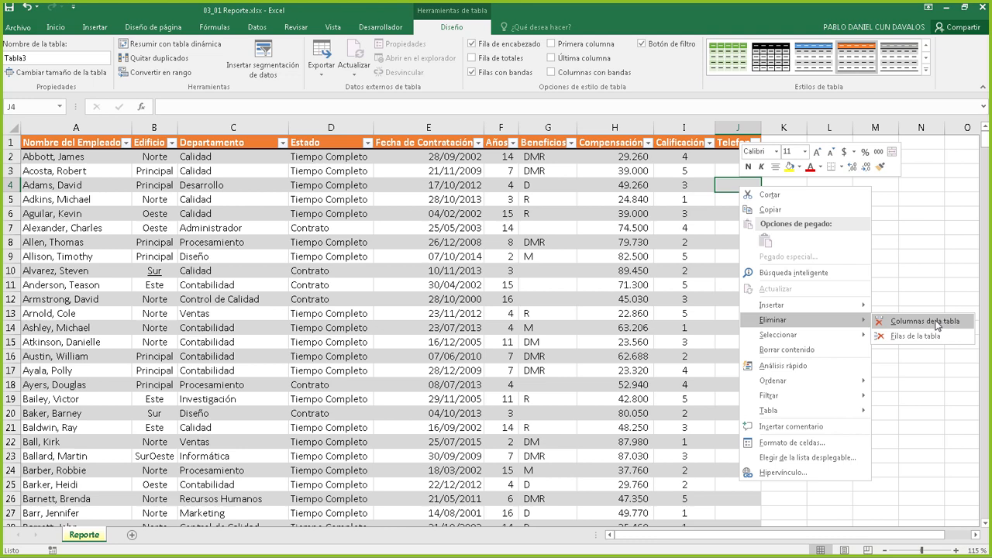
left_click(934, 322)
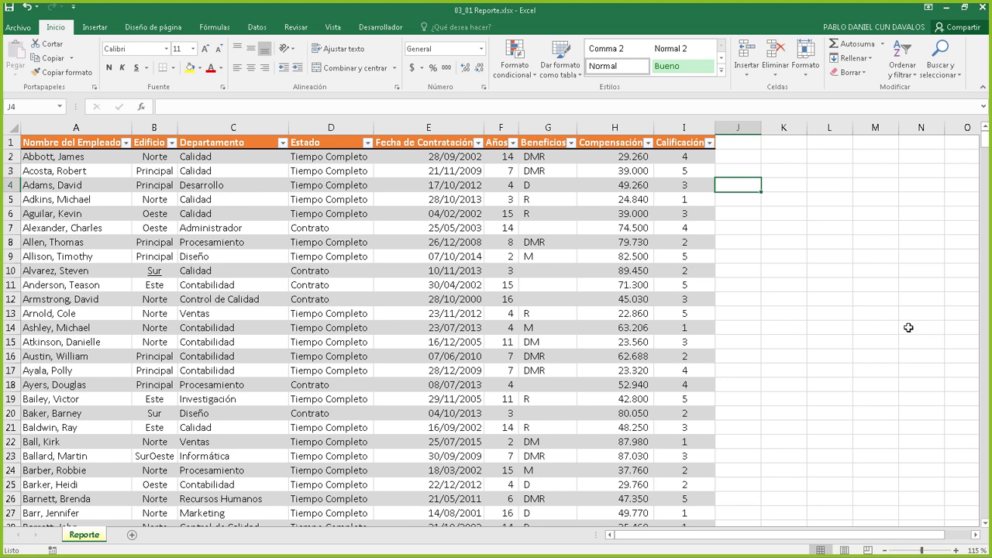
Jump to the table's last row and delete the two stray name rows below it
scroll(195, 206, "down", 9)
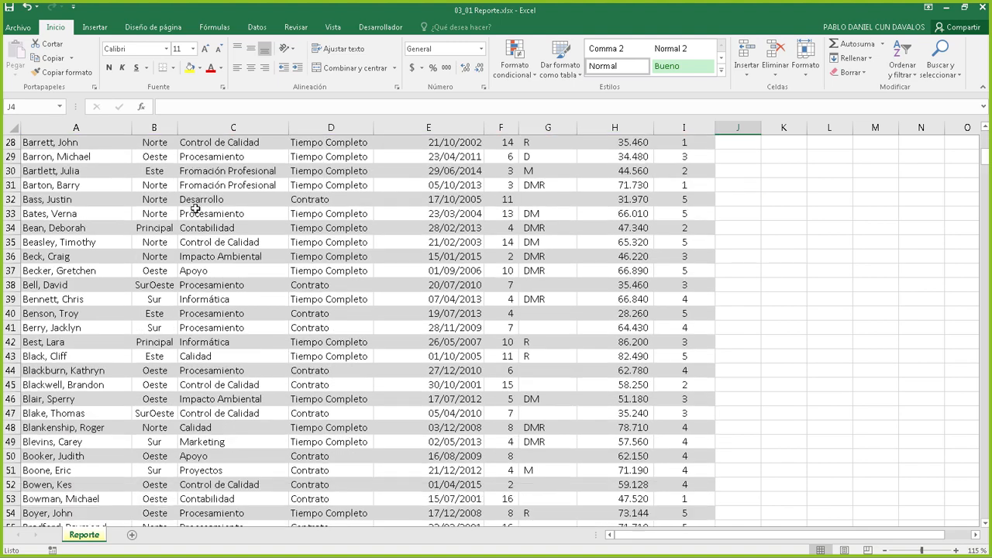
scroll(195, 205, "down", 20)
left_click(193, 200)
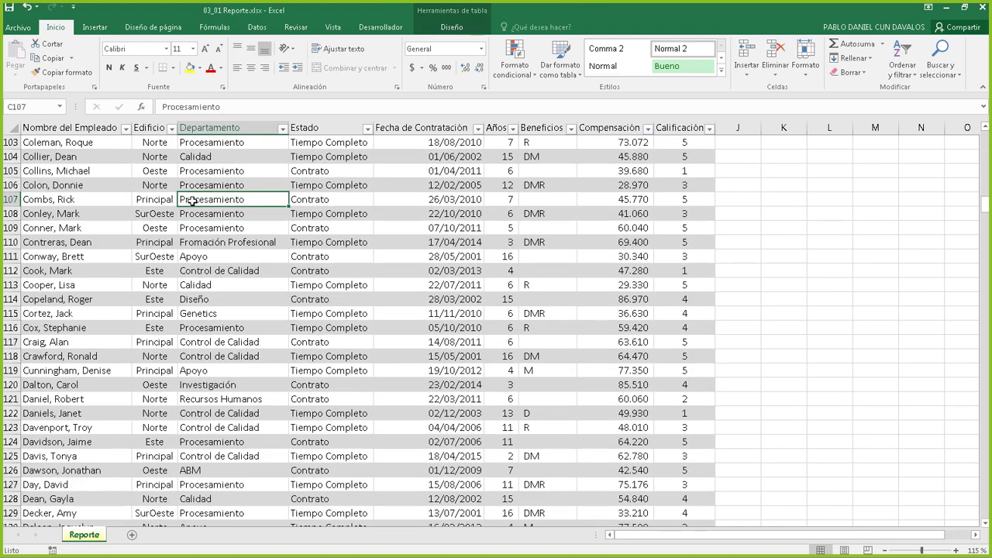
key("ctrl+Down")
scroll(178, 232, "down", 8)
left_click(39, 185)
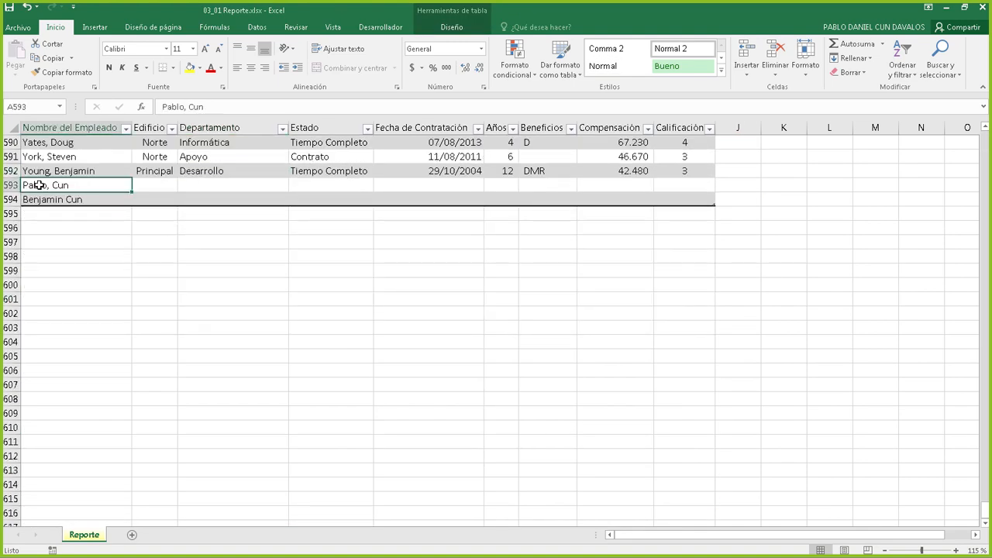
right_click(32, 185)
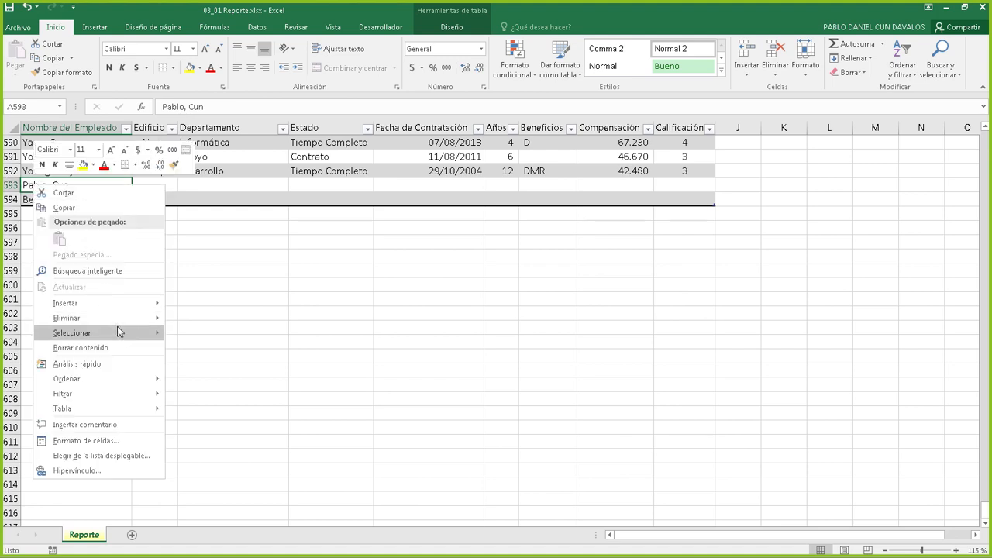
left_click(197, 334)
right_click(67, 187)
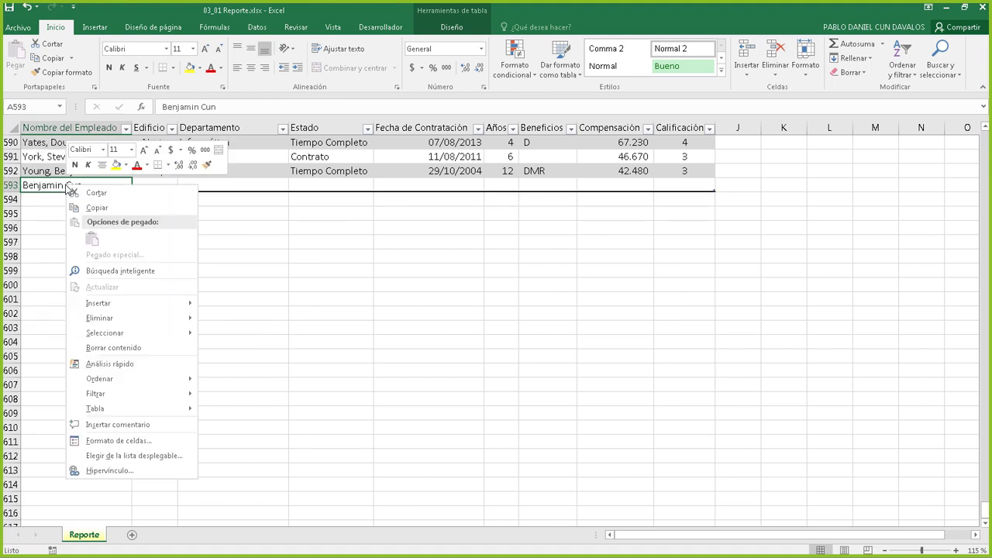
mouse_move(137, 316)
left_click(222, 333)
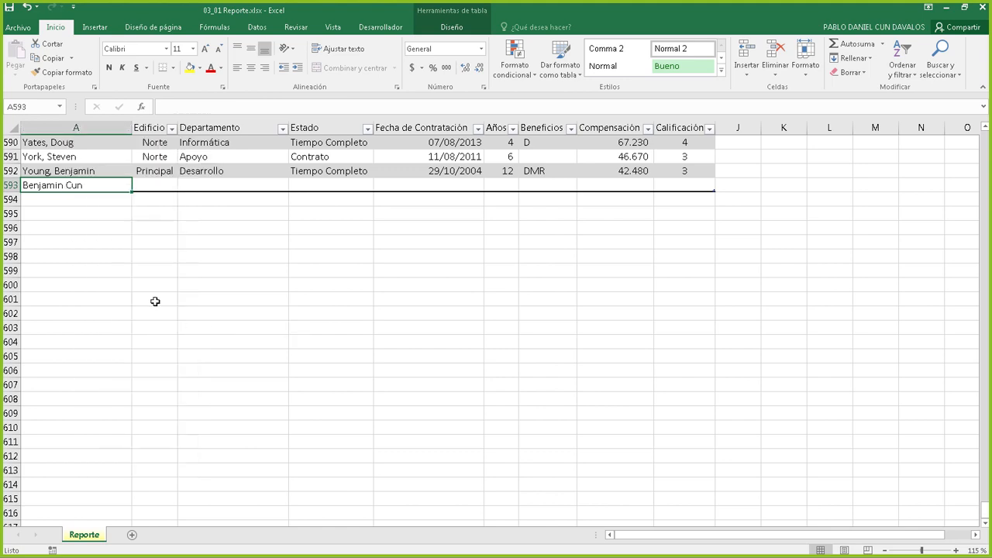
Check the last employee row, row 592, then return to the top of the table
left_click(5, 185)
left_click(4, 171)
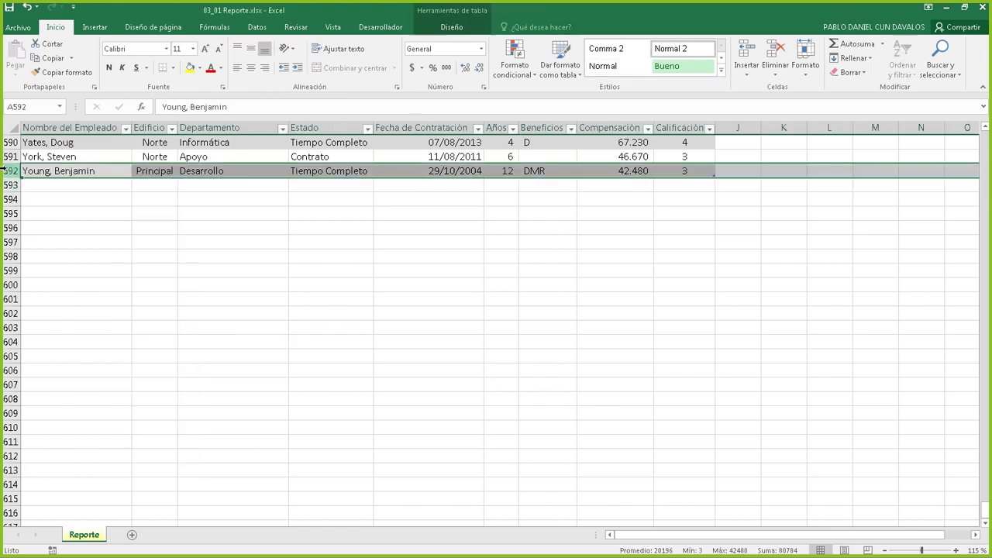
right_click(5, 171)
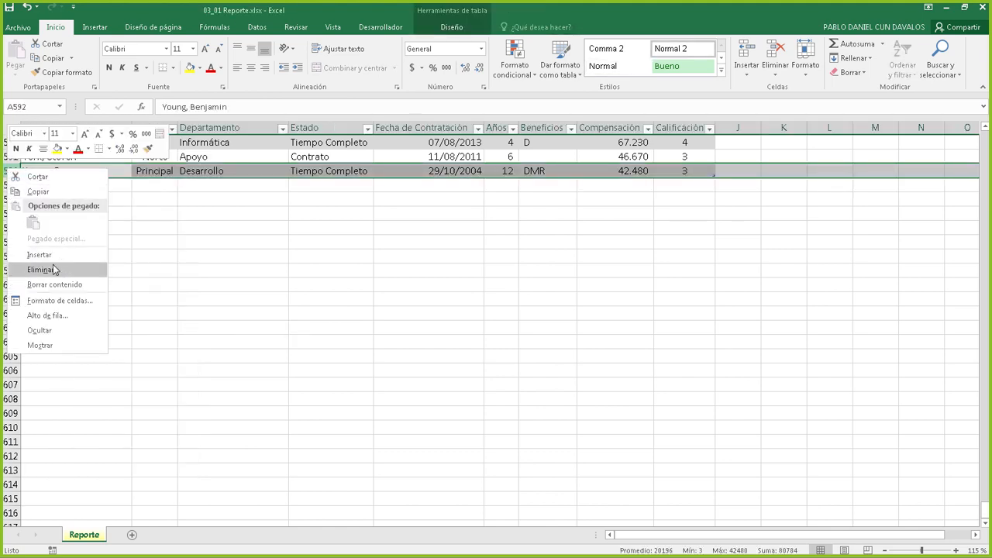
left_click(361, 209)
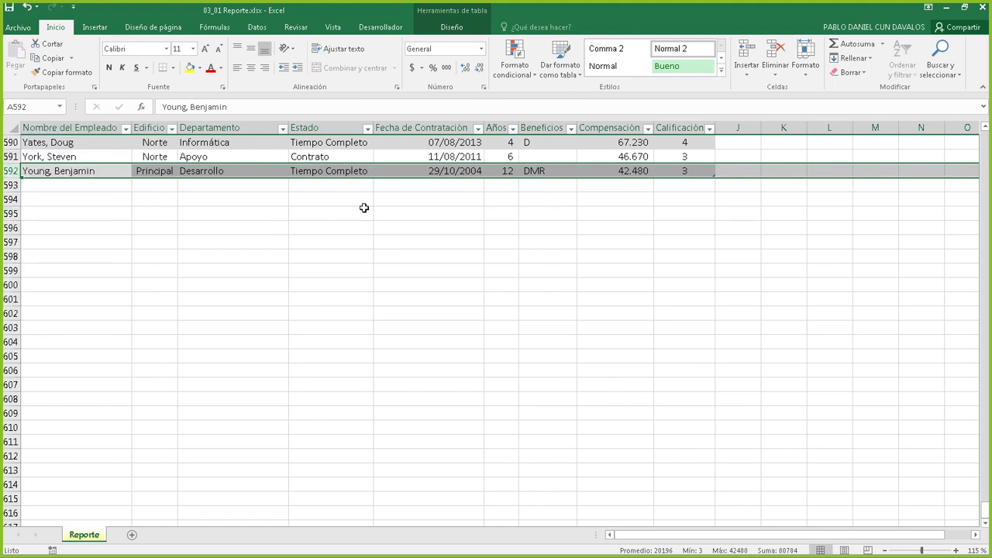
left_click(356, 216)
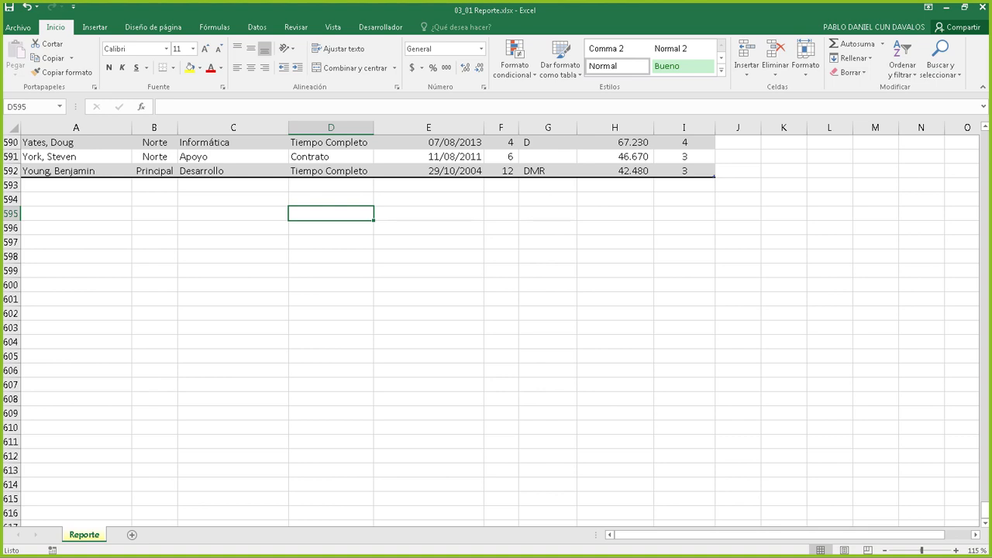
key("alt+Tab")
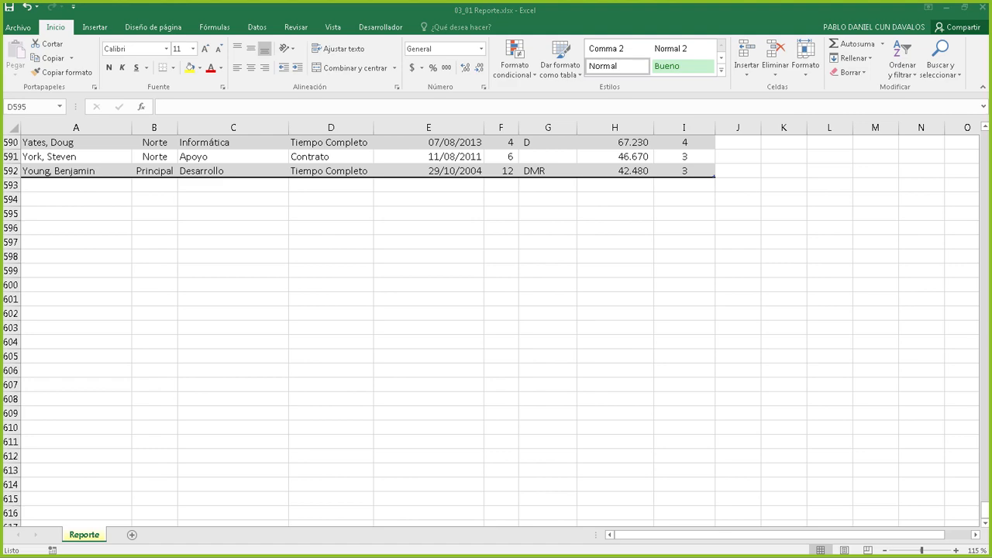
key("alt+Tab")
scroll(614, 333, "up", 20)
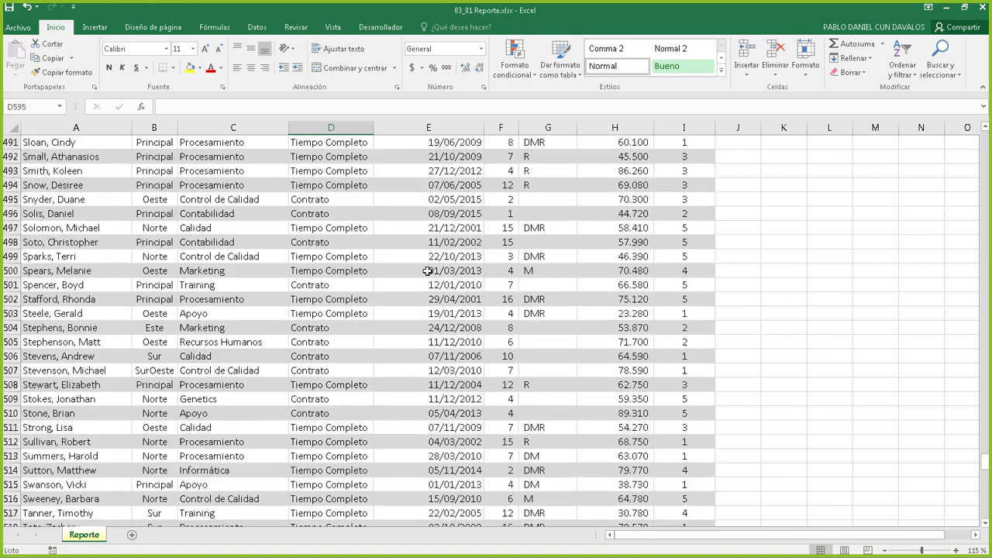
scroll(450, 275, "up", 12)
left_click_drag(986, 434, 864, 151)
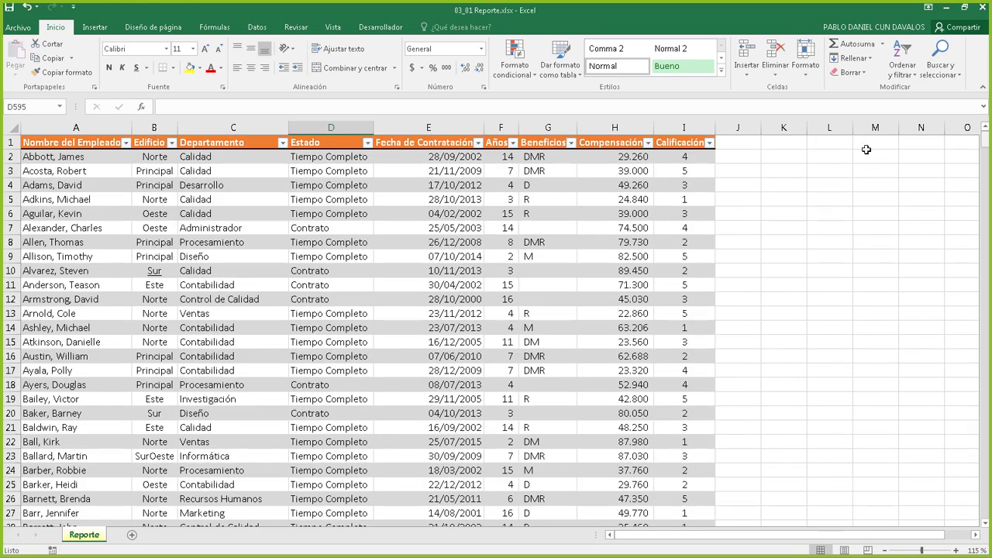
Review Beneficios, hire date, Estado and Nombre del Empleado cells in the table
left_click(549, 263)
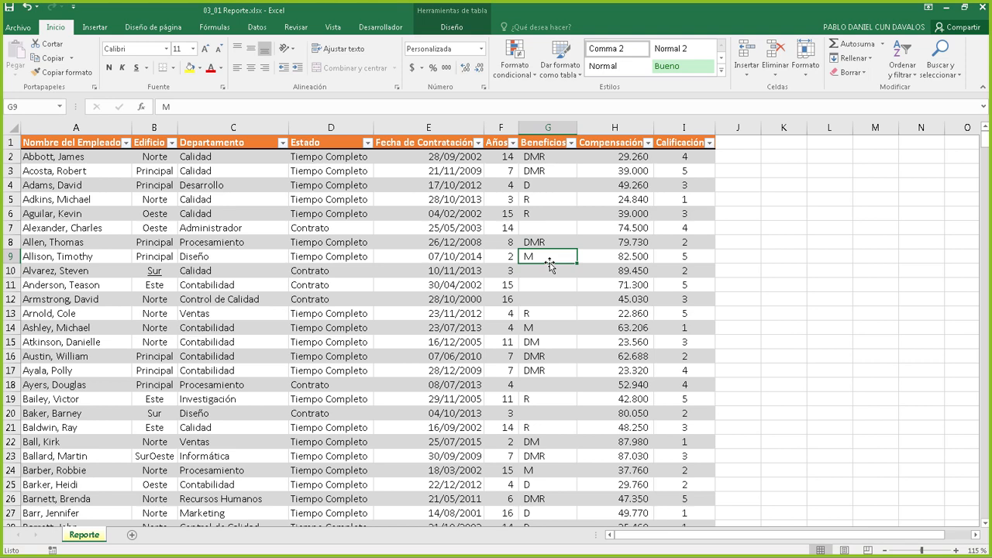
left_click(426, 205)
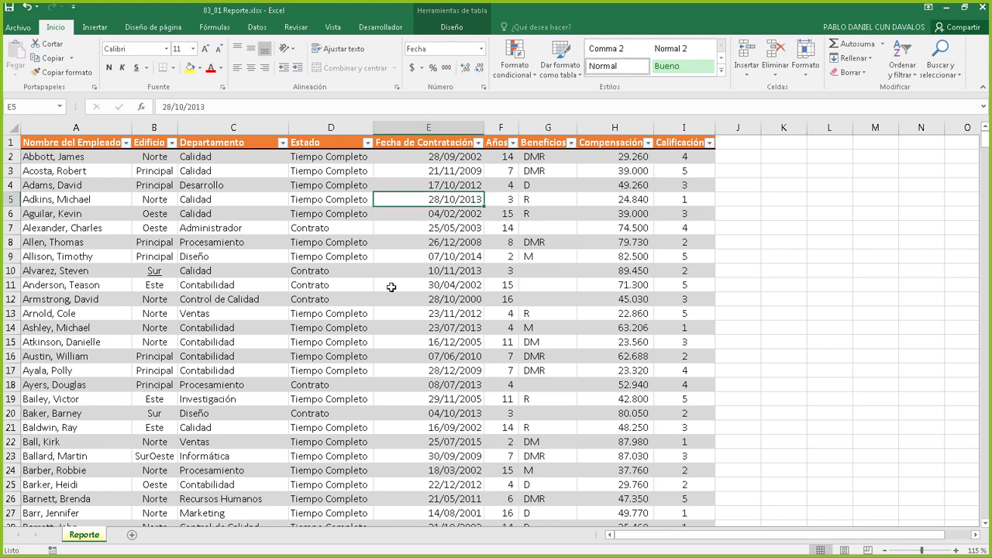
left_click(386, 296)
left_click(315, 216)
left_click(346, 310)
left_click(449, 211)
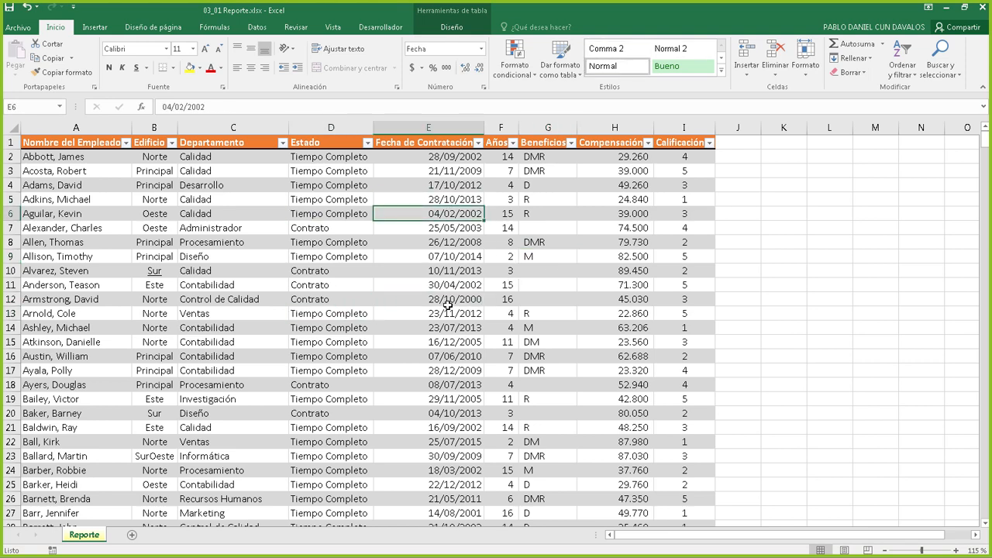
left_click(447, 303)
left_click(410, 227)
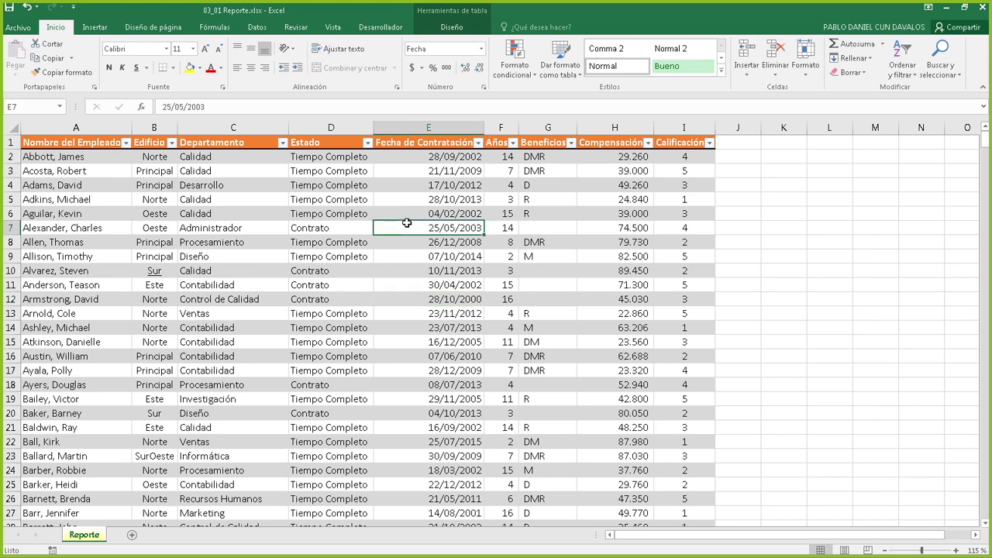
left_click(315, 200)
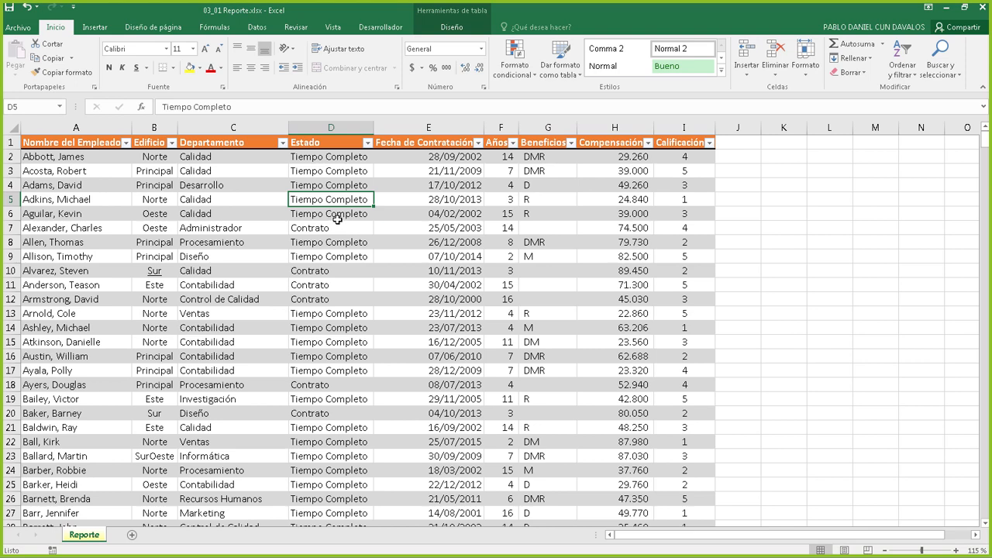
left_click(86, 185)
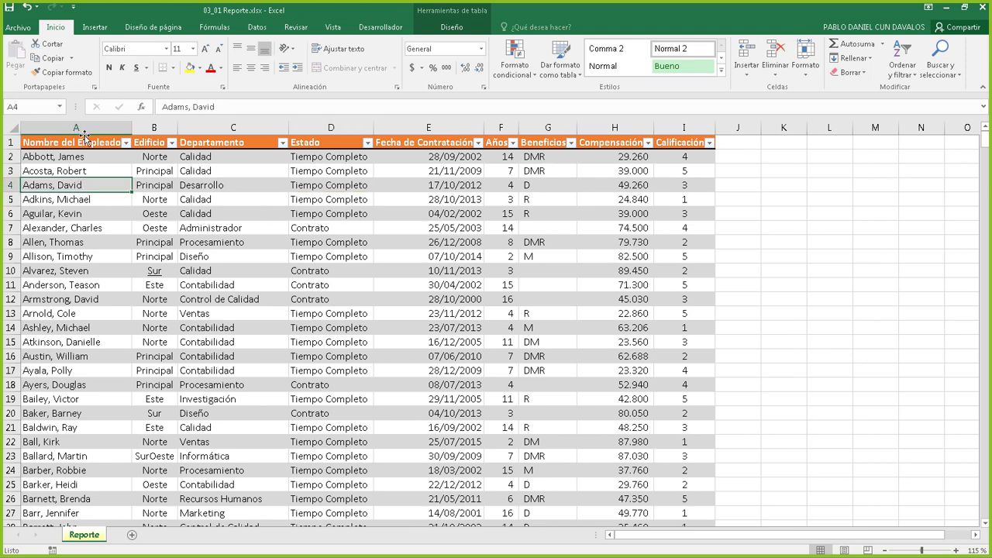
left_click(77, 129)
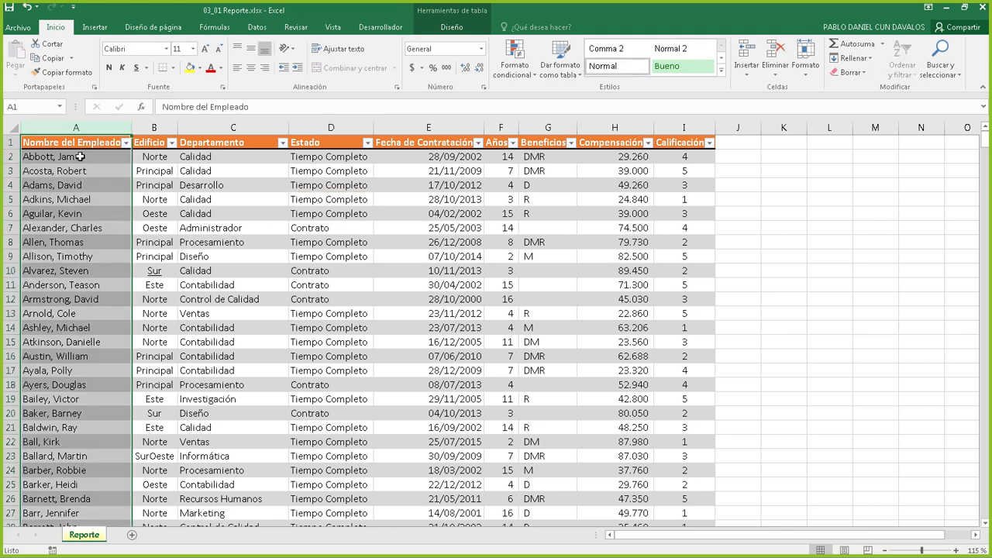
left_click(279, 198)
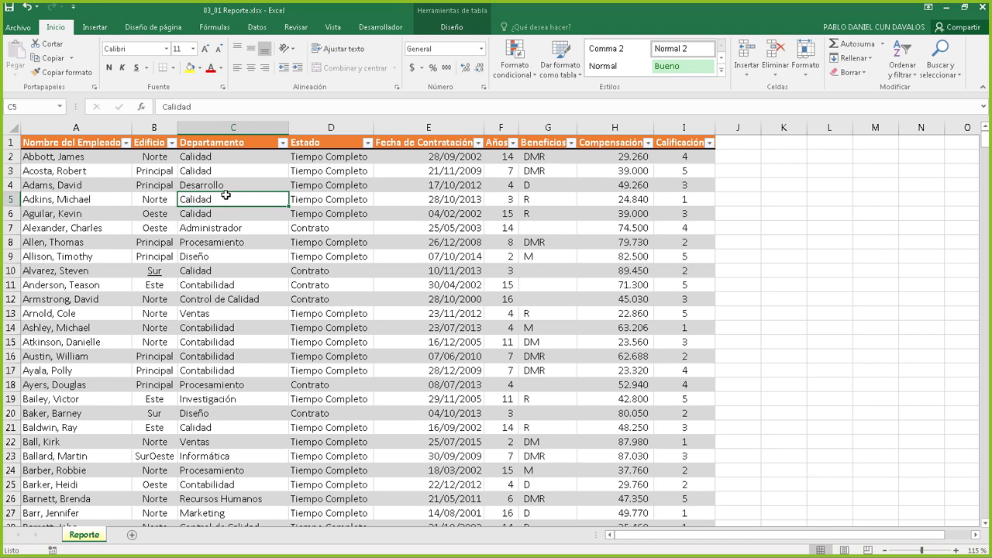
scroll(226, 195, "down", 8)
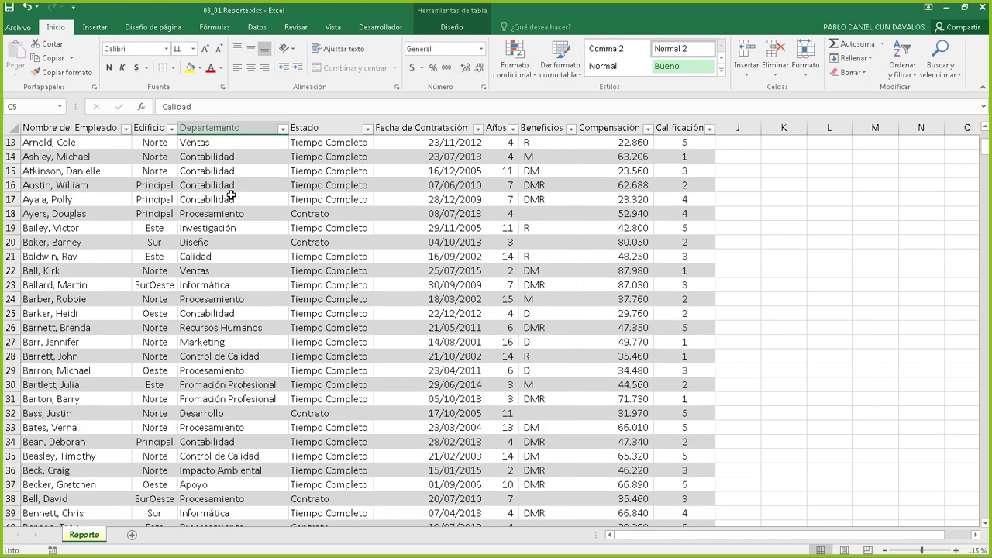
scroll(225, 195, "down", 20)
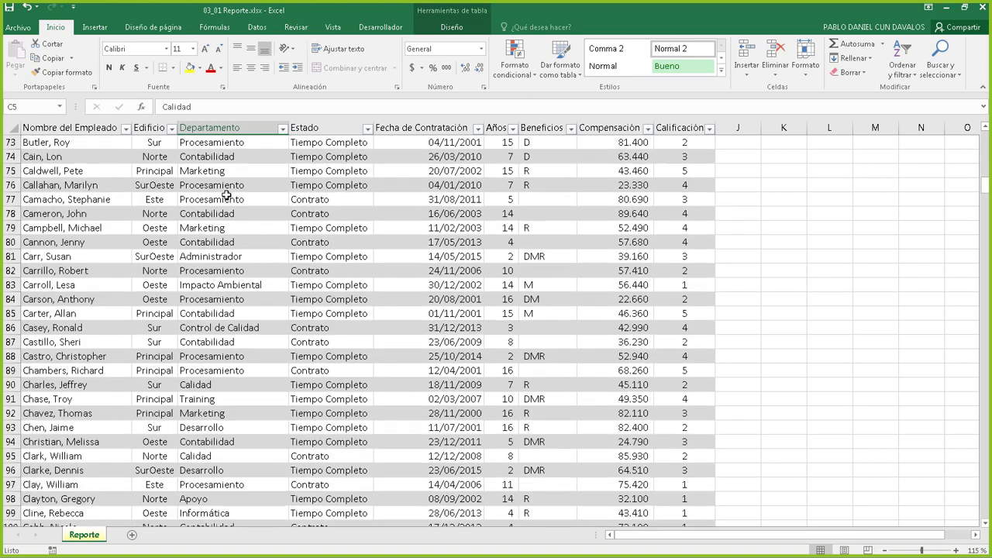
scroll(223, 196, "up", 20)
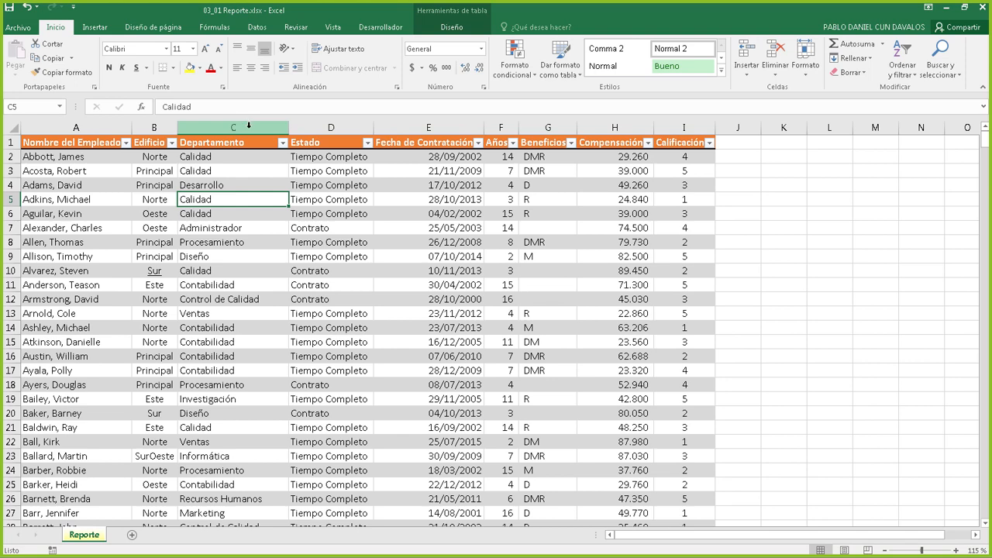
Inspect the Edificio values in column B and bring up the table Diseño tab
left_click(228, 159)
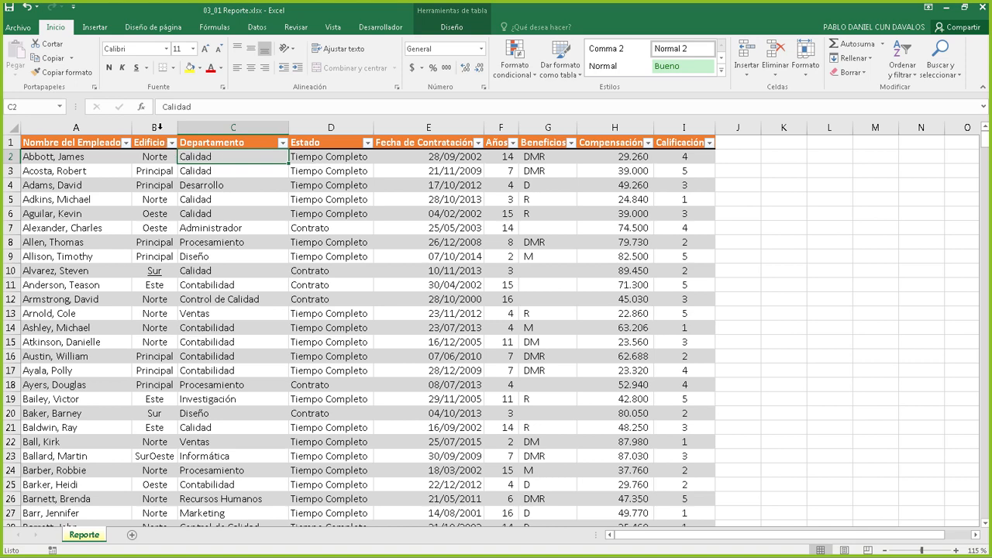
left_click(158, 128)
left_click(160, 156)
left_click(153, 214)
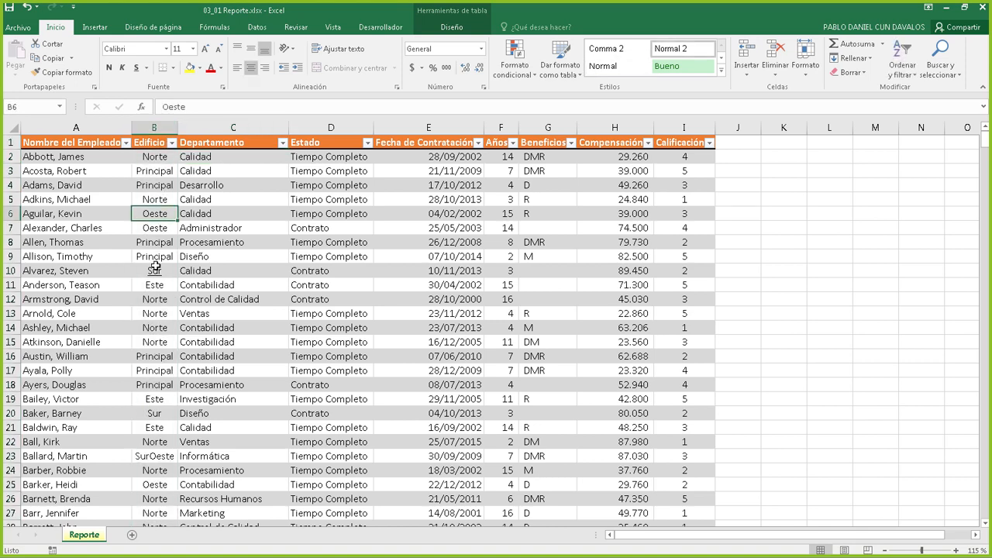
left_click(155, 266)
left_click(159, 313)
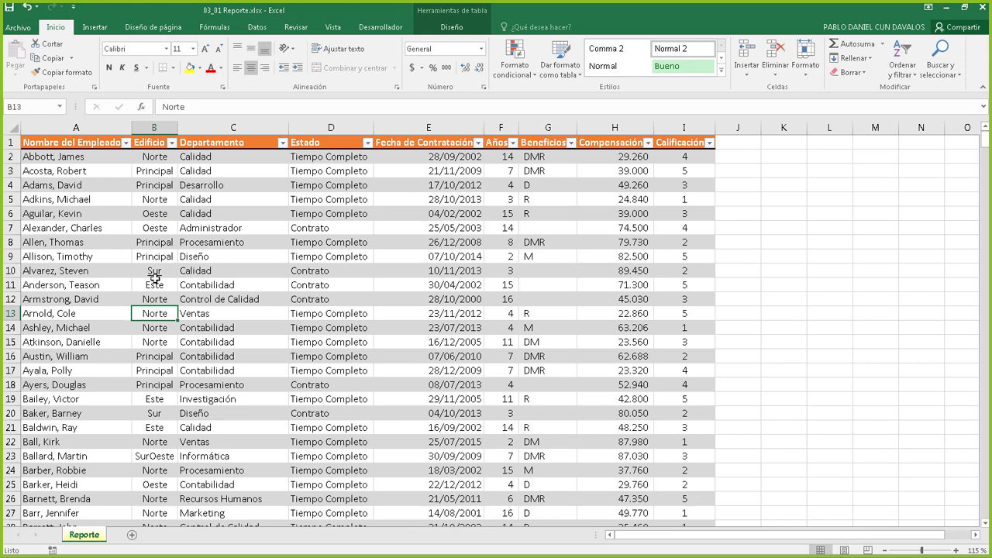
left_click(150, 161)
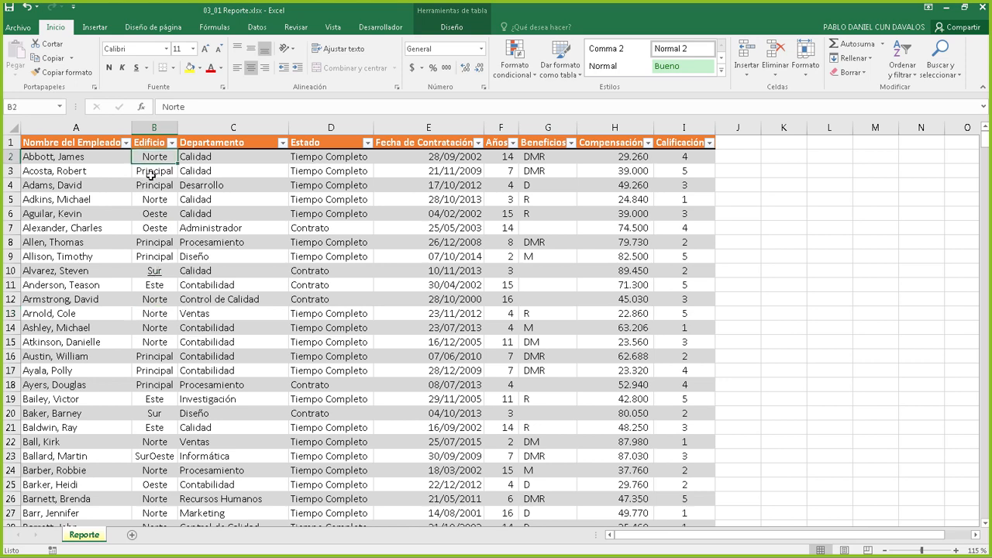
left_click(153, 171)
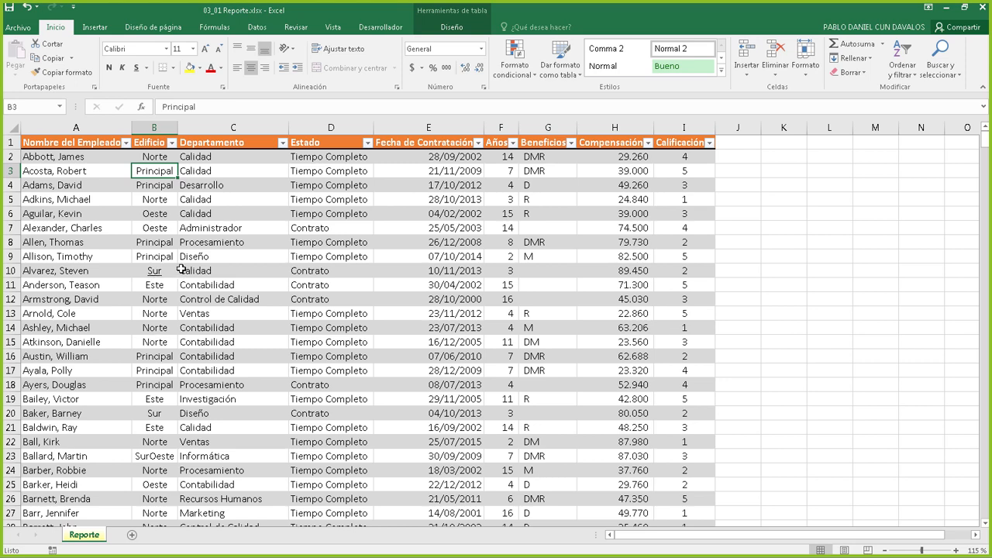
left_click(443, 31)
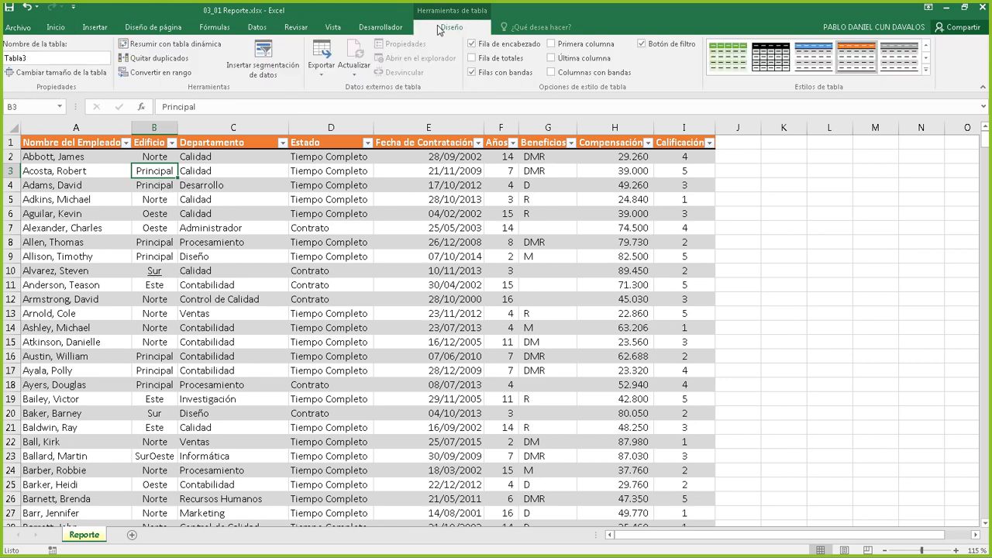
Launch Quitar duplicados and clear all columns with Anular selección
left_click(155, 60)
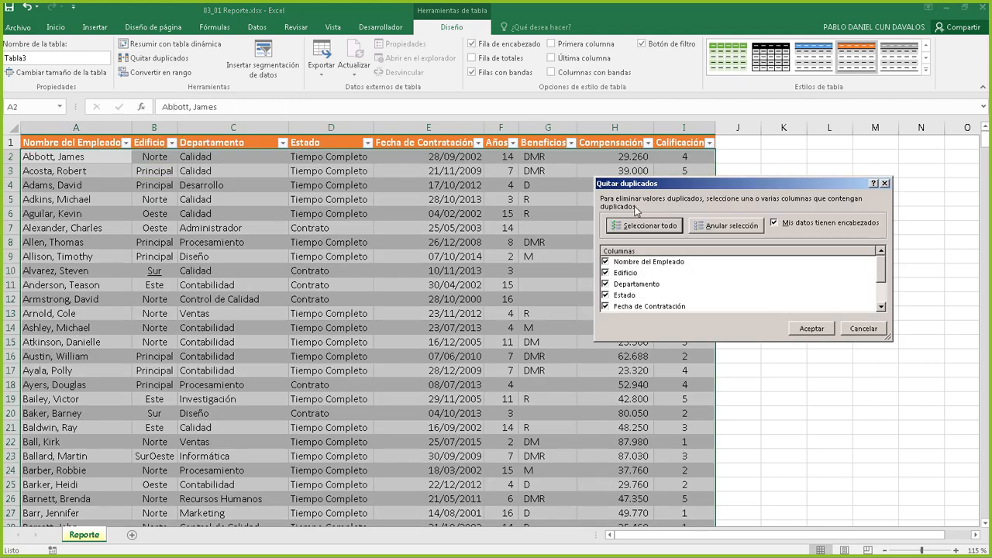
left_click_drag(653, 185, 567, 174)
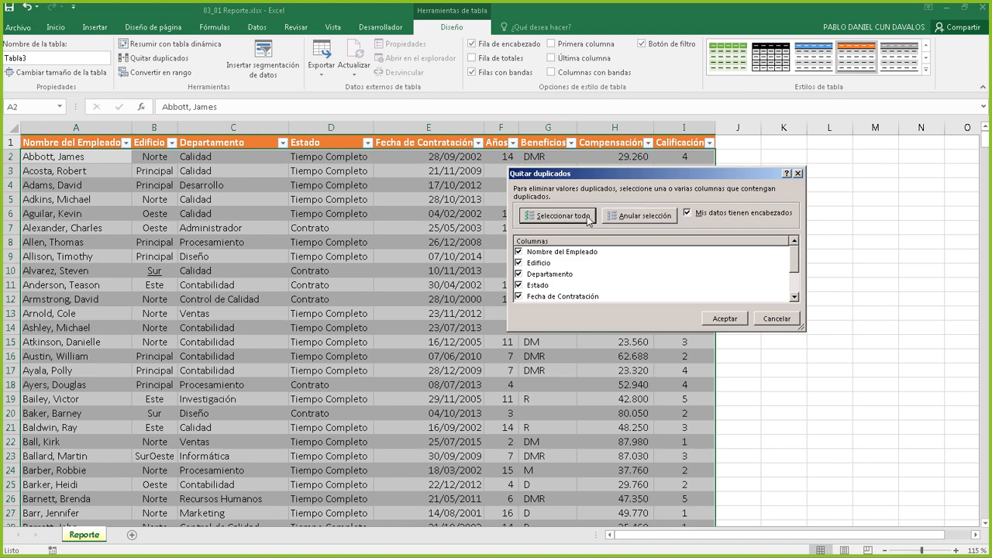
left_click(639, 220)
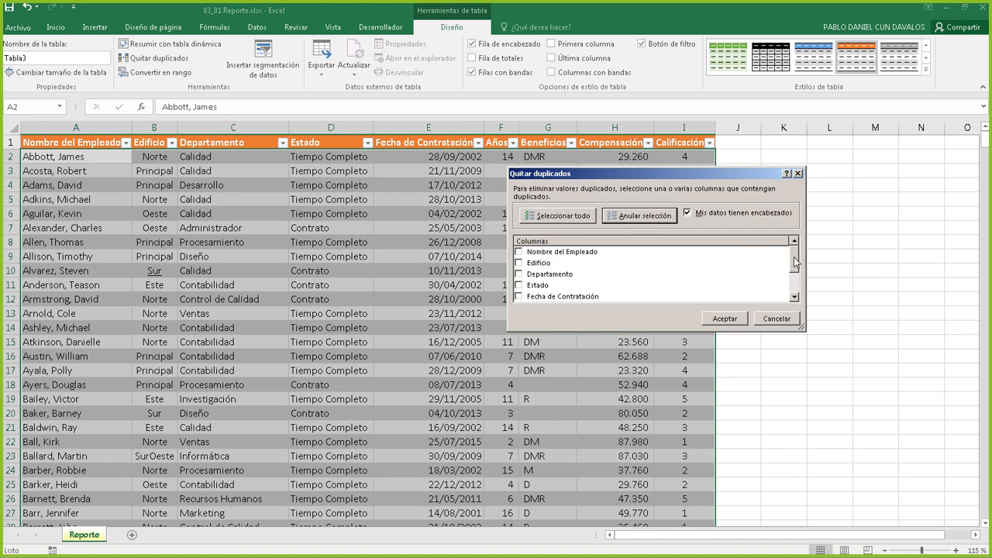
mouse_move(795, 260)
left_mouse_down()
mouse_move(793, 291)
mouse_move(794, 252)
left_mouse_up()
Tick only the Edificio checkbox in the Columnas list, leaving Departamento unchecked
left_click(519, 273)
left_click(518, 274)
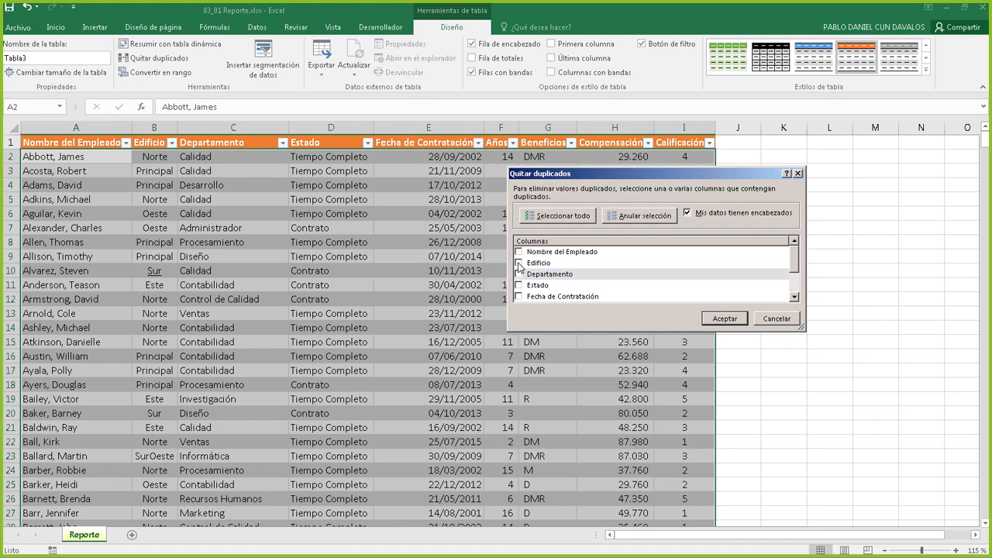
left_click(519, 263)
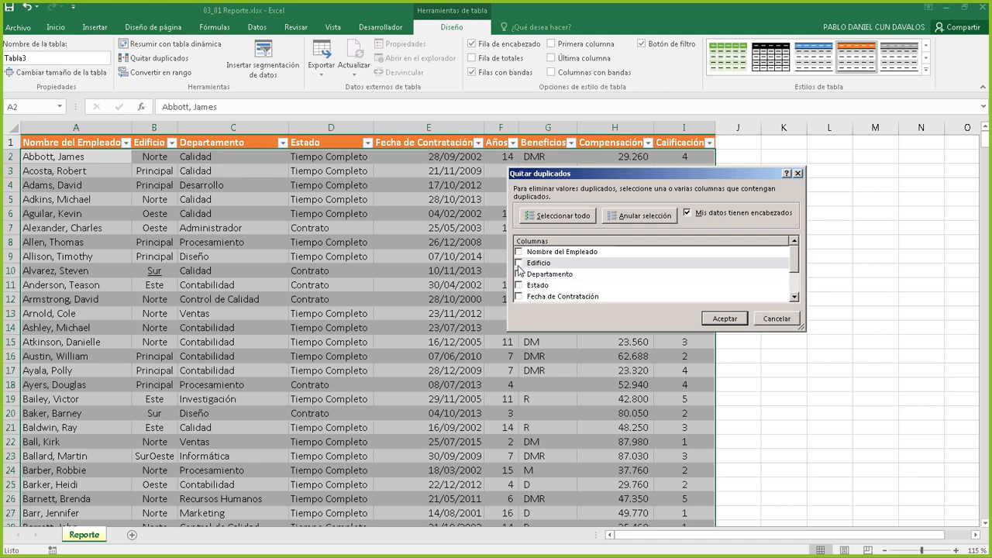
left_click(519, 275)
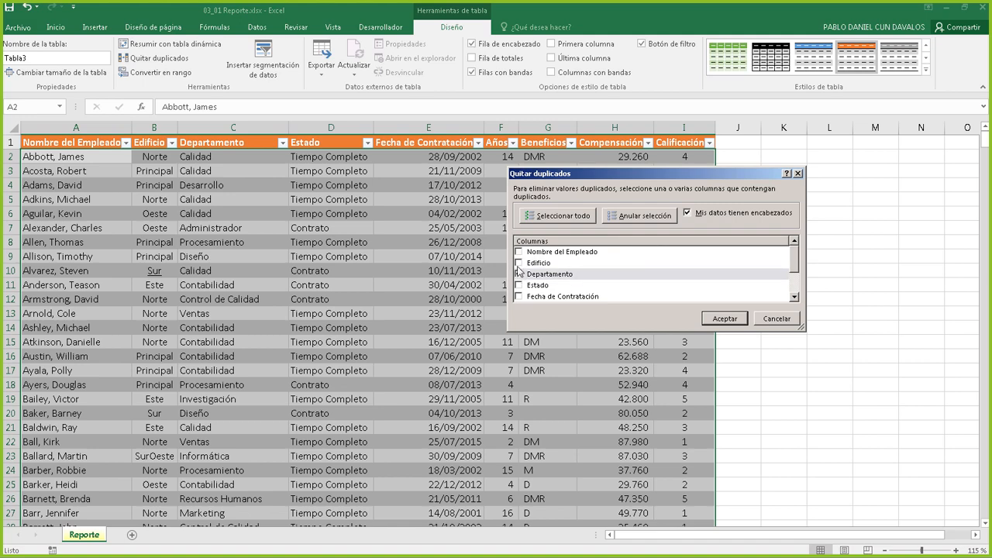
left_click(519, 264)
left_click(518, 275)
left_click(518, 264)
left_click(518, 275)
left_click(519, 264)
left_click(518, 276)
left_click(519, 276)
Confirm the removal, deleting 585 duplicates and keeping six unique Edificio rows
left_click(730, 320)
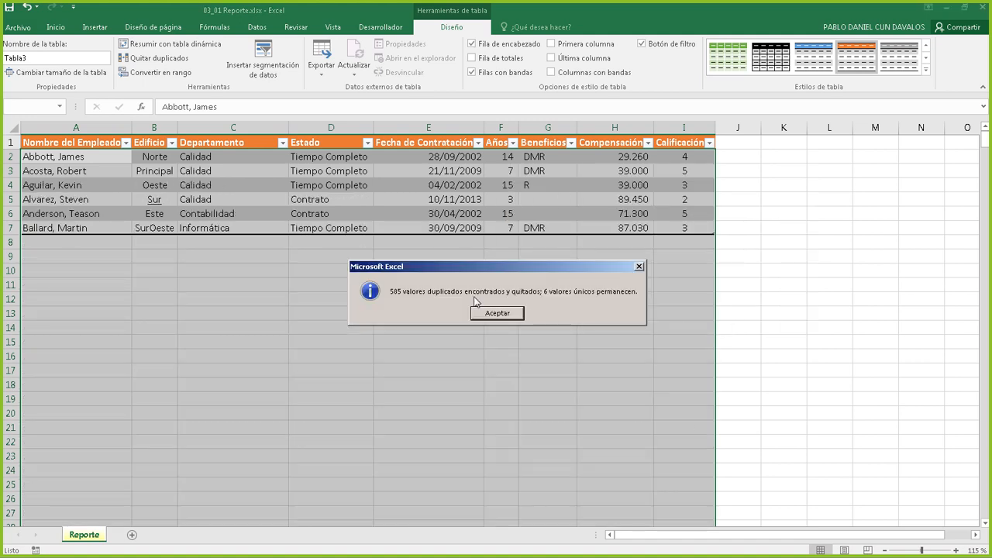
left_click_drag(418, 267, 489, 228)
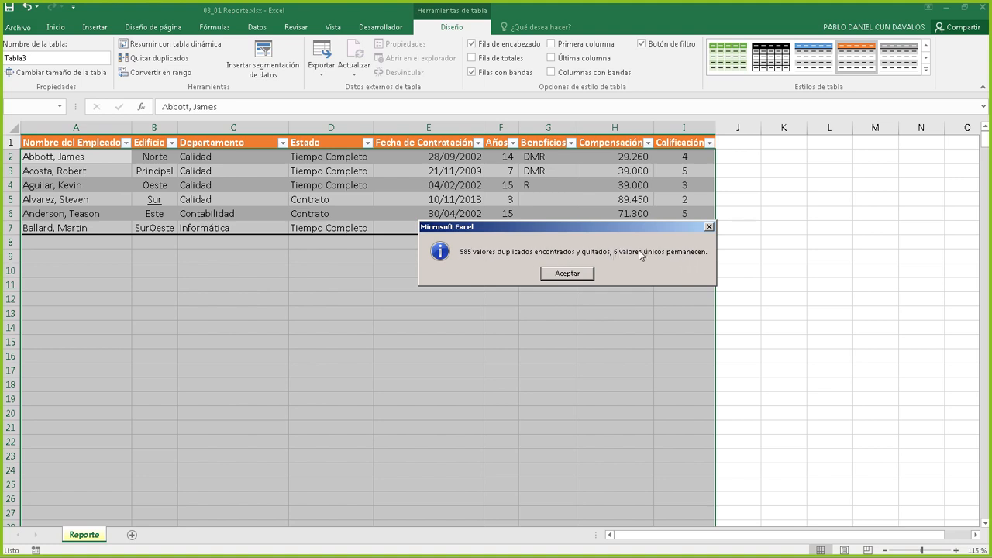
Review the six remaining building values, then undo the duplicate removal with Ctrl+Z
left_click(566, 274)
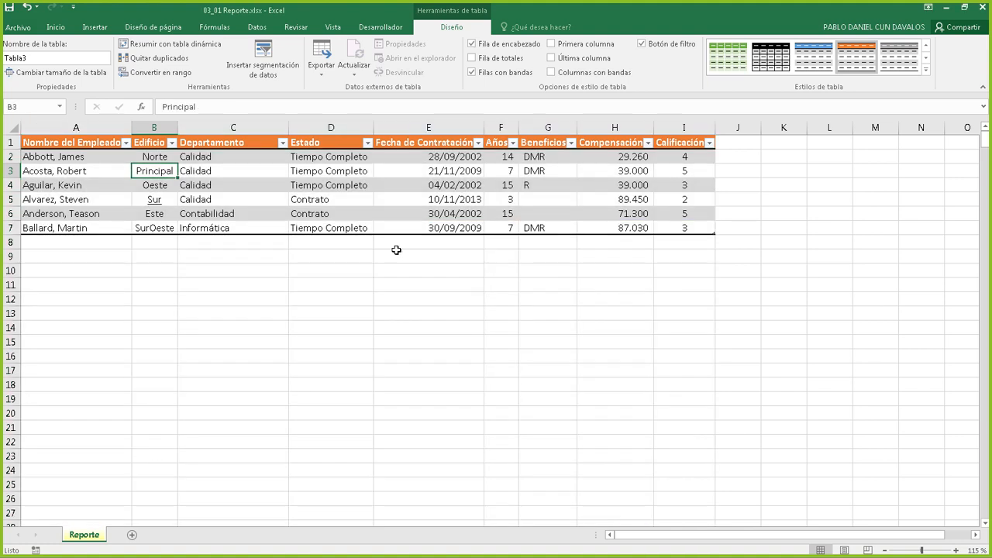
left_click(154, 157)
left_click(164, 176)
left_click(158, 185)
left_click(155, 199)
left_click(154, 214)
left_click(155, 241)
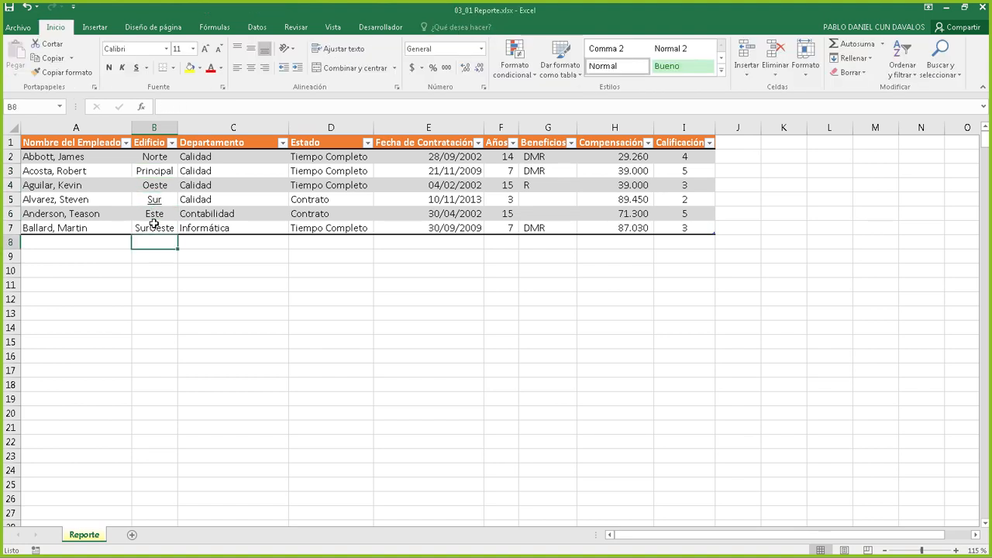
left_click(157, 229)
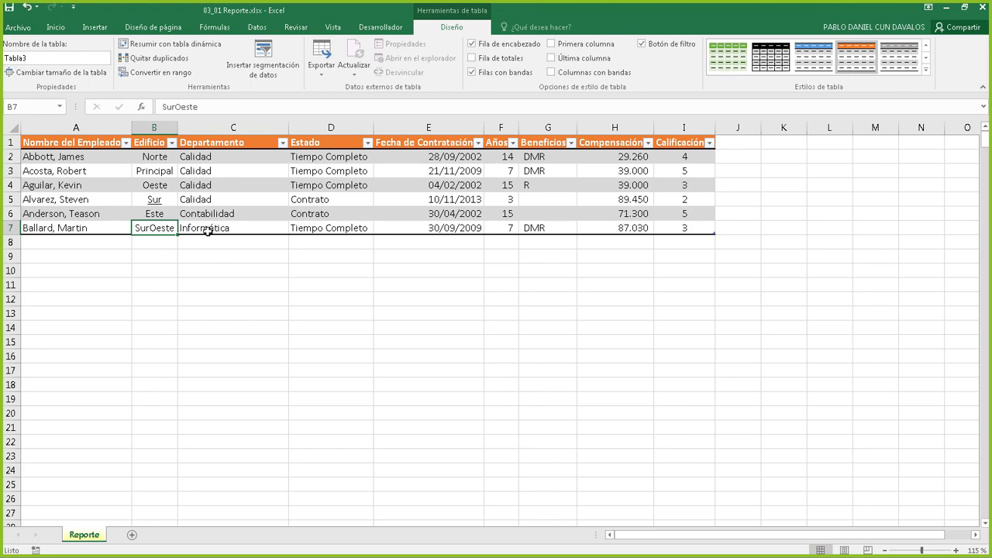
key("ctrl+z")
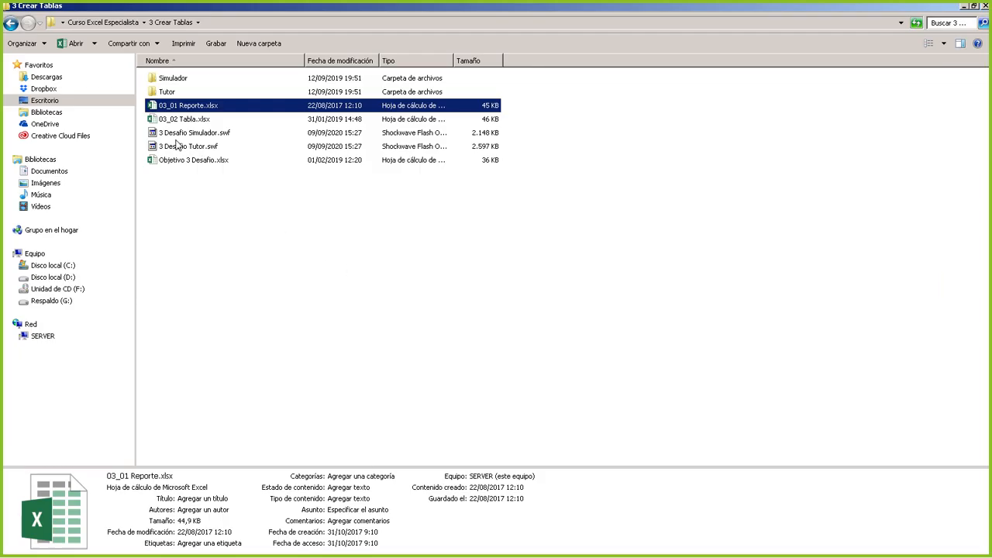
Open 03_02 Tabla.xlsx and Objetivo 3 Desafío.xlsx from the 3 Crear Tablas folder
left_click(189, 161)
double_click(184, 118)
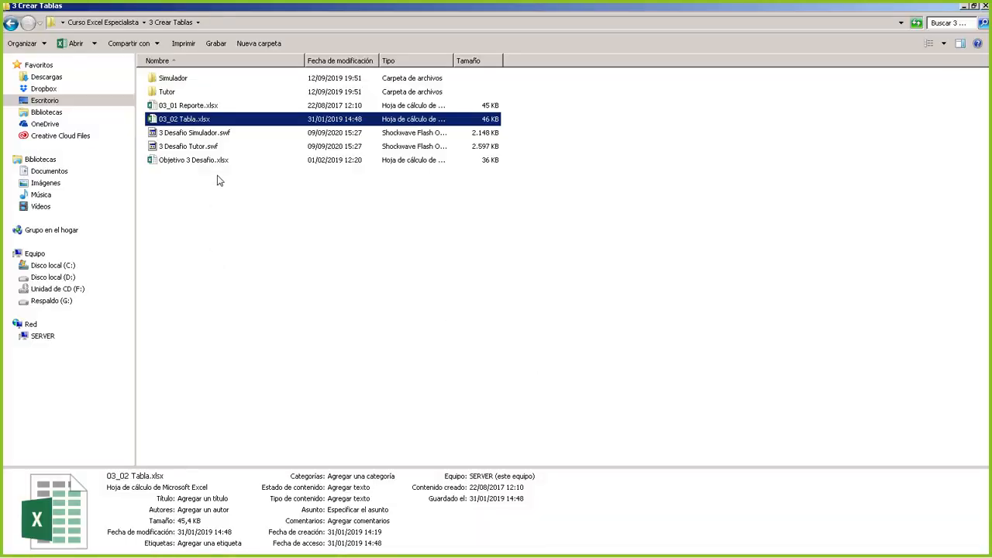
double_click(219, 162)
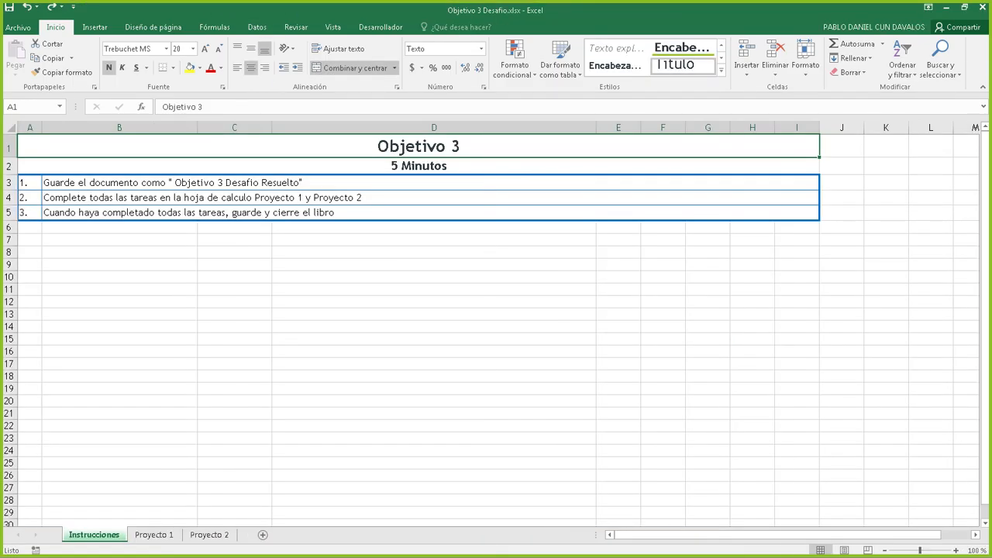
Switch to the 03_02 Tabla.xlsx window and select cells inside its employee table
key("alt+Tab")
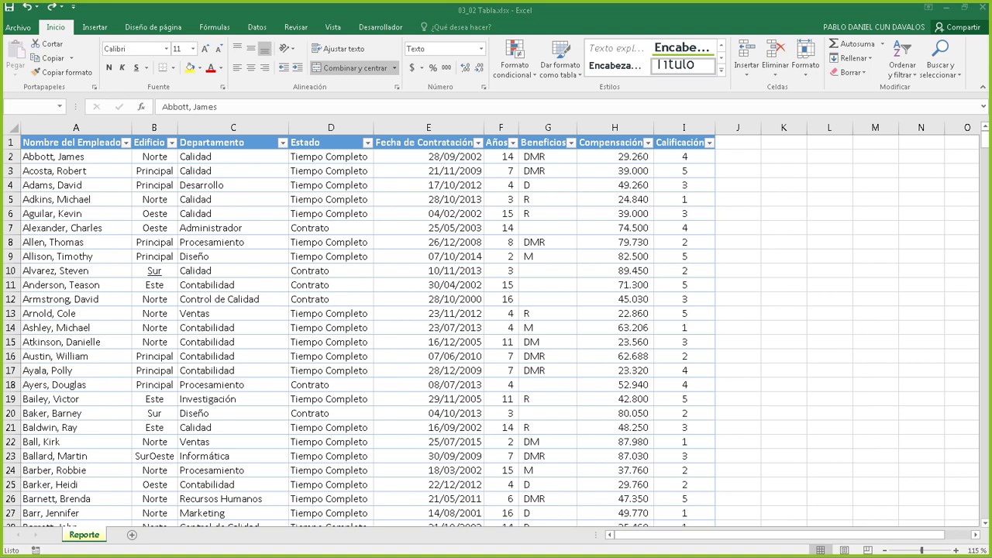
left_click(371, 300)
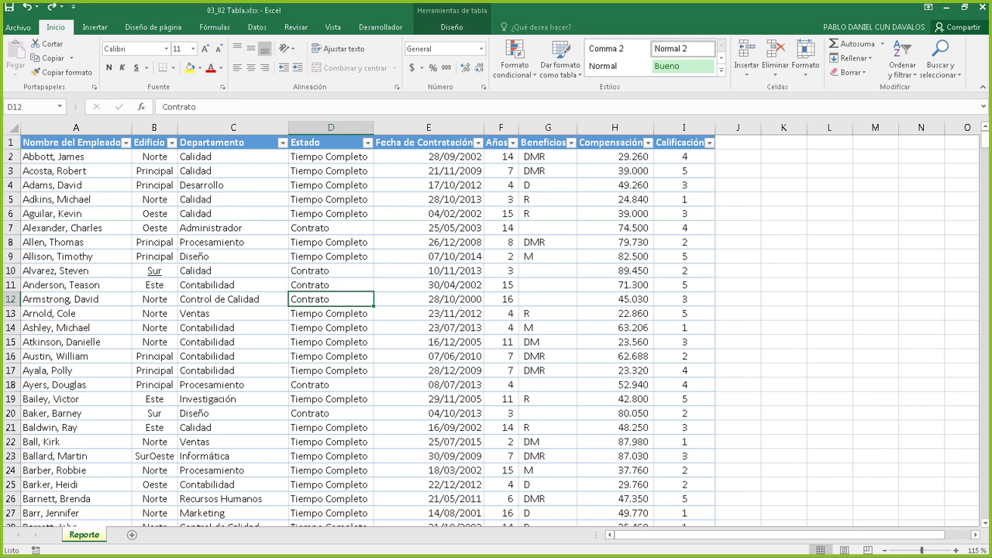
left_click(574, 244)
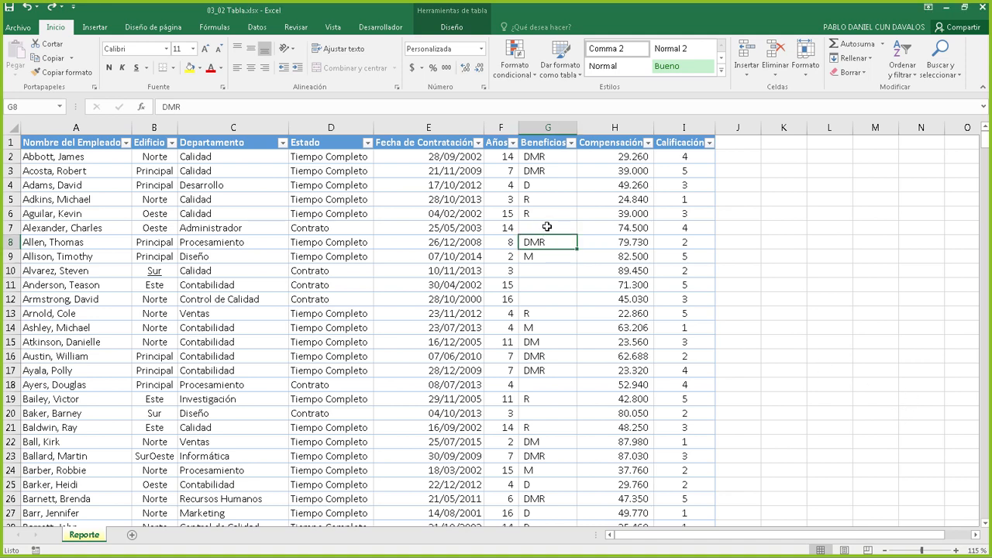
left_click(410, 197)
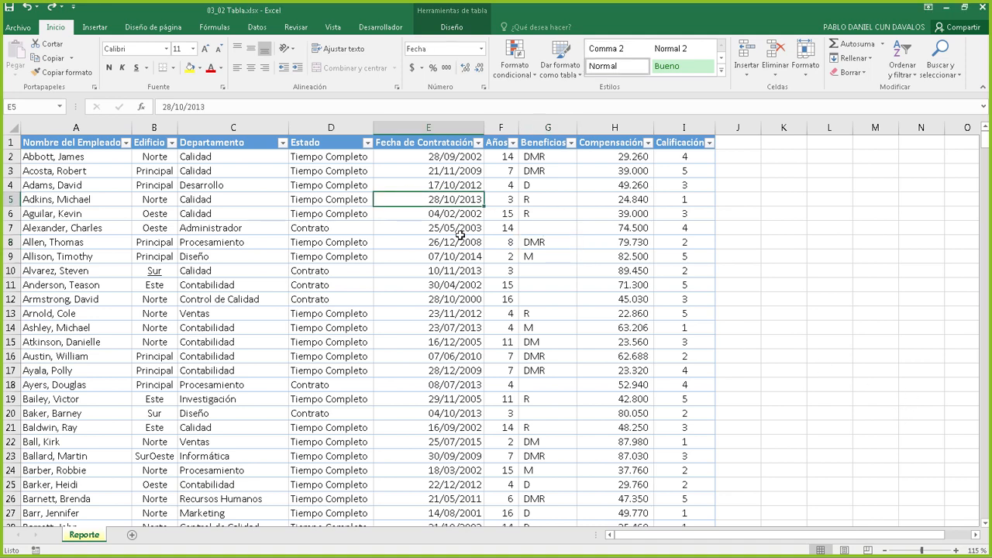
From a table cell's context menu, reach Tabla > Texto alternativo for the employee table
left_click(307, 241)
right_click(344, 203)
left_click(321, 199)
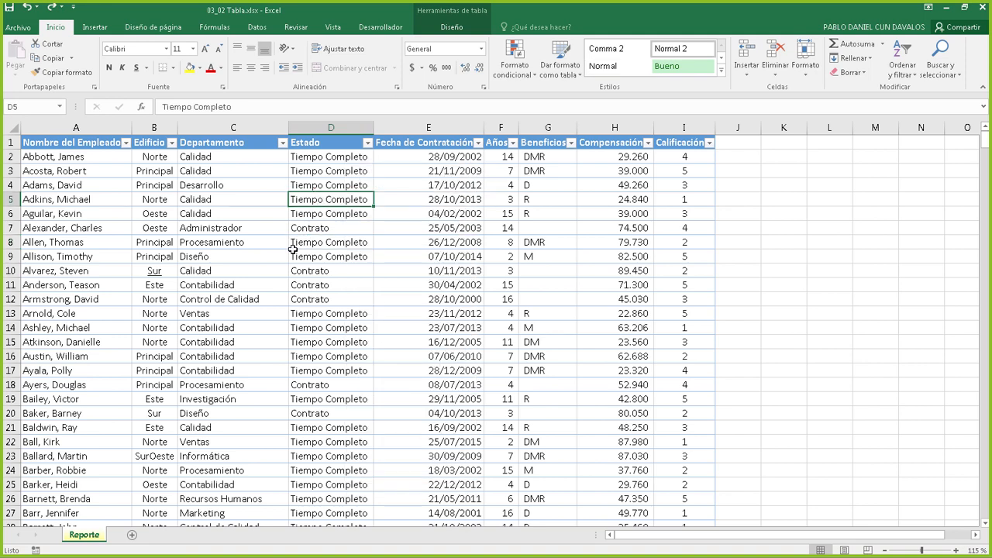
right_click(485, 246)
right_click(337, 216)
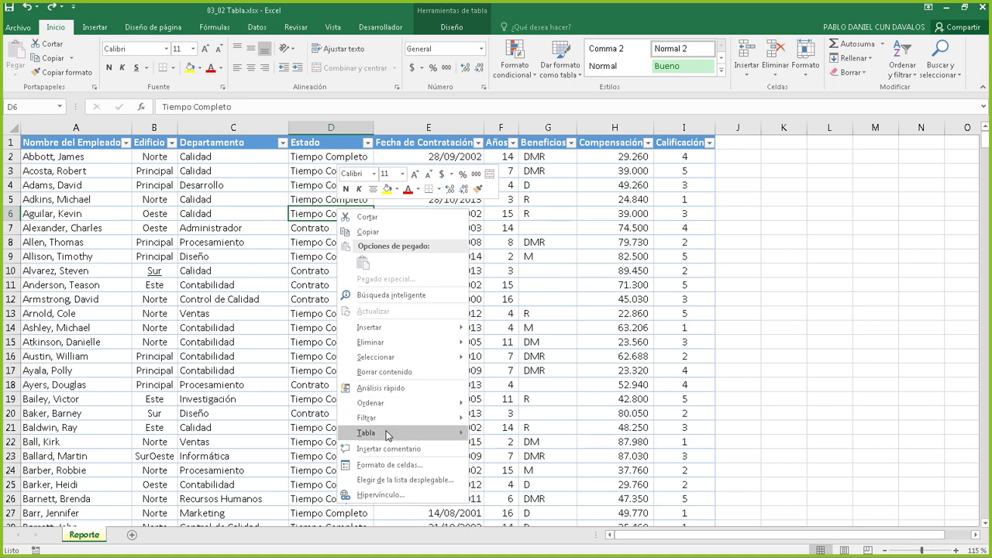
mouse_move(390, 435)
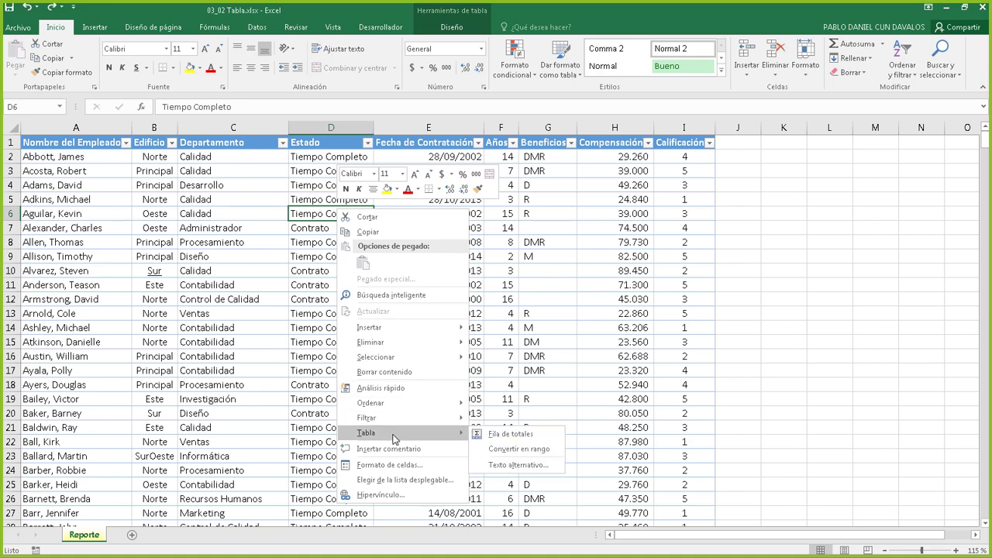
left_click(539, 467)
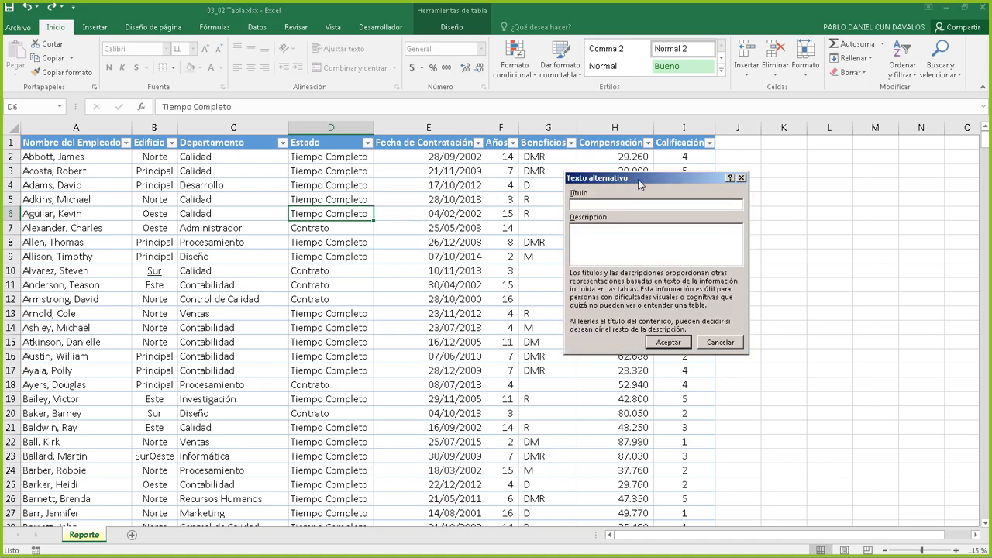
Title the alt text 'Rol de pagos', describe it 'Rol de pagos del mes de septiembre', and accept
left_click_drag(638, 179, 593, 177)
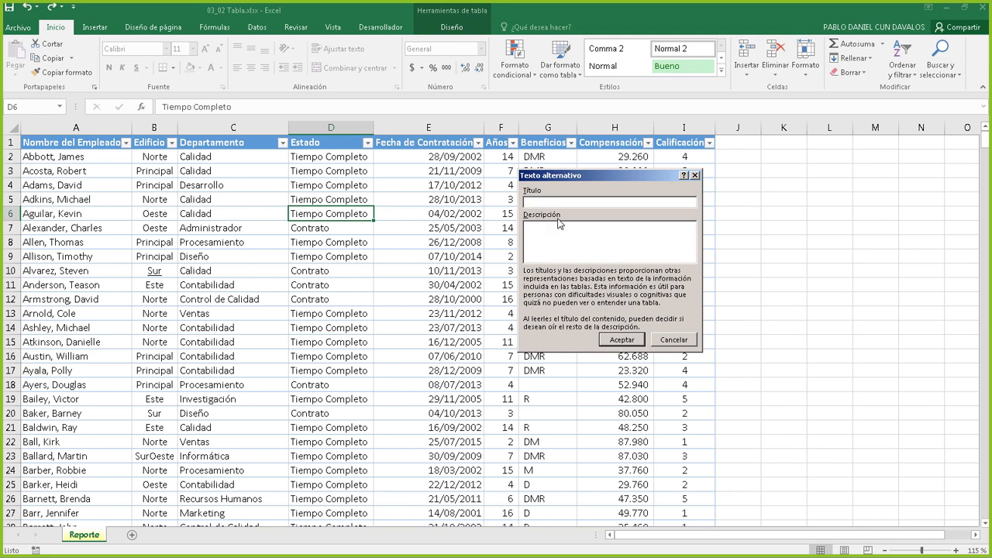
type("Rol de ")
type("pagos")
type("Rol de pago")
type("s del mes de ")
type("spetiemb")
type("re")
key("BackSpace")
key("BackSpace")
key("BackSpace")
key("BackSpace")
key("BackSpace")
key("BackSpace")
key("BackSpace")
key("BackSpace")
key("BackSpace")
type("eptiembre")
left_click_drag(555, 183, 636, 188)
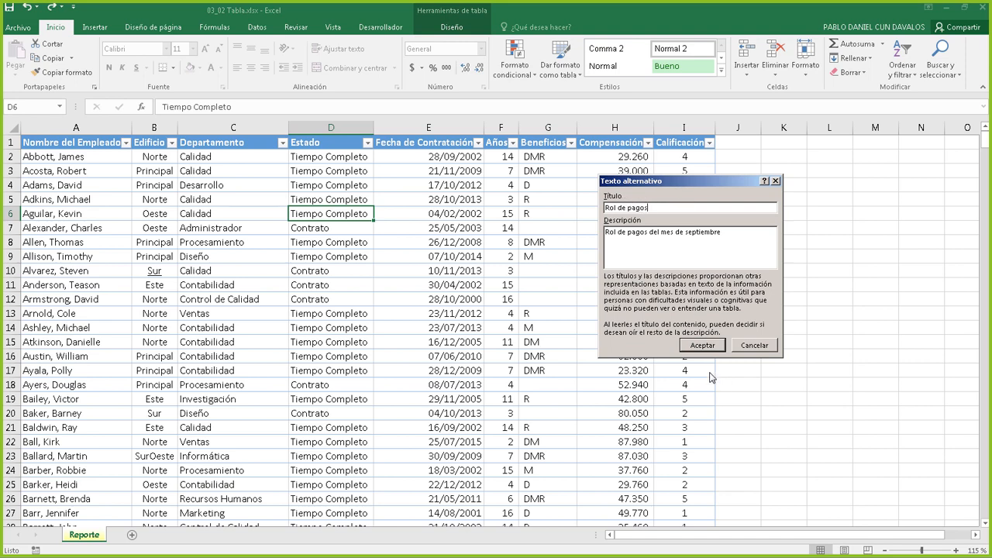
left_click(701, 345)
left_click(502, 226)
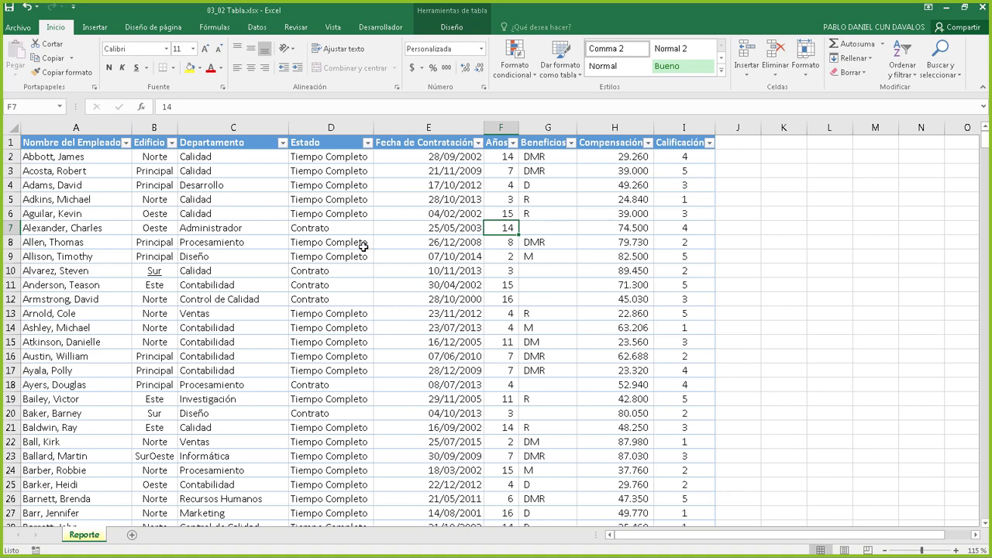
right_click(409, 230)
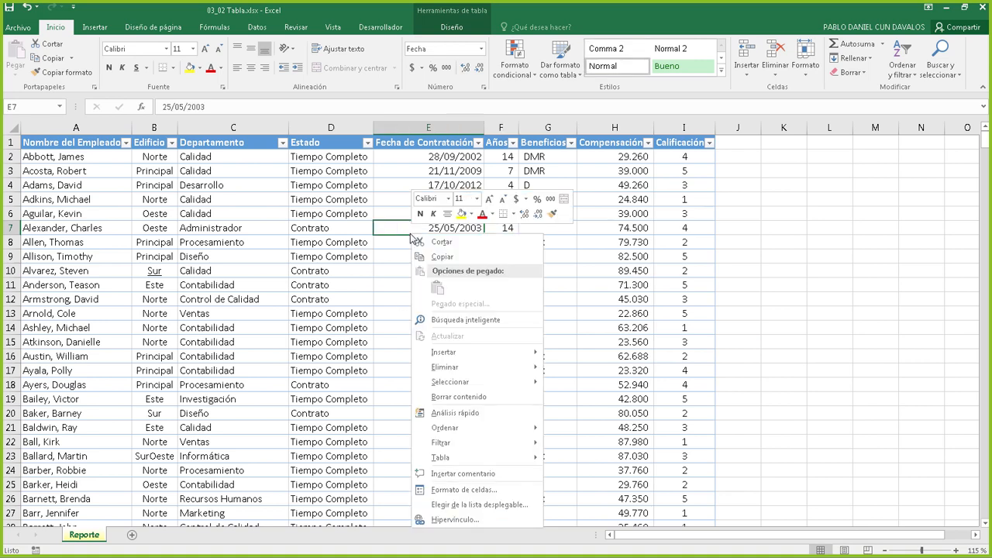
right_click(382, 226)
right_click(350, 226)
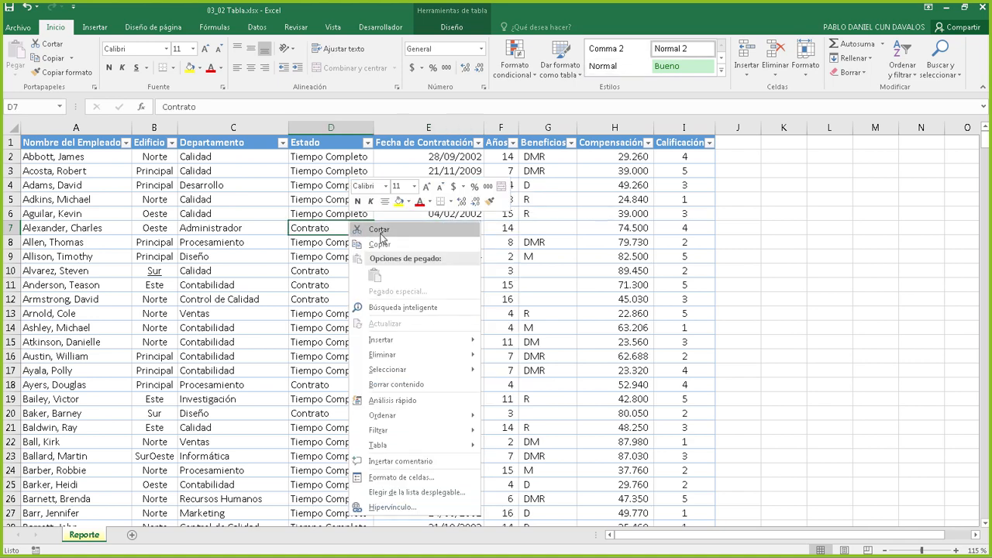
mouse_move(414, 446)
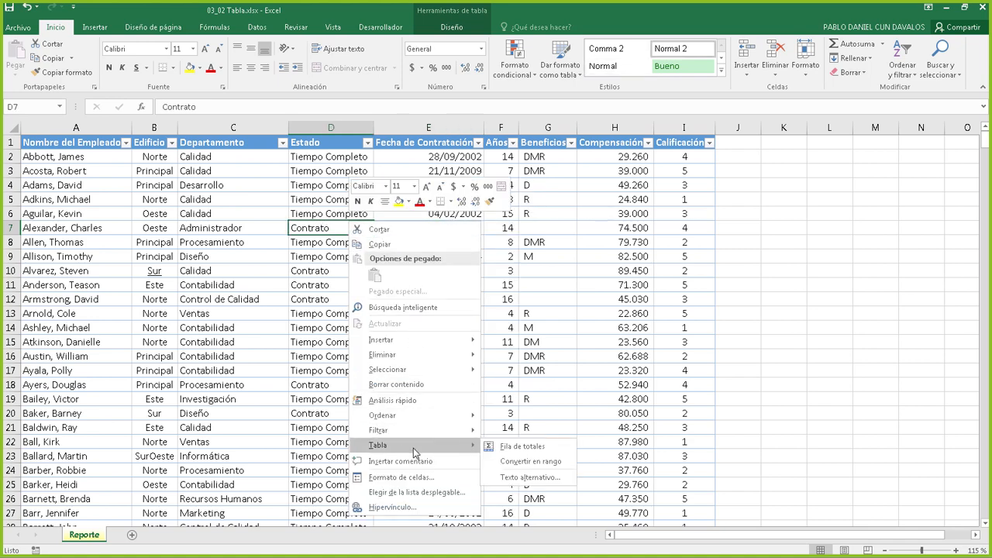
left_click(541, 481)
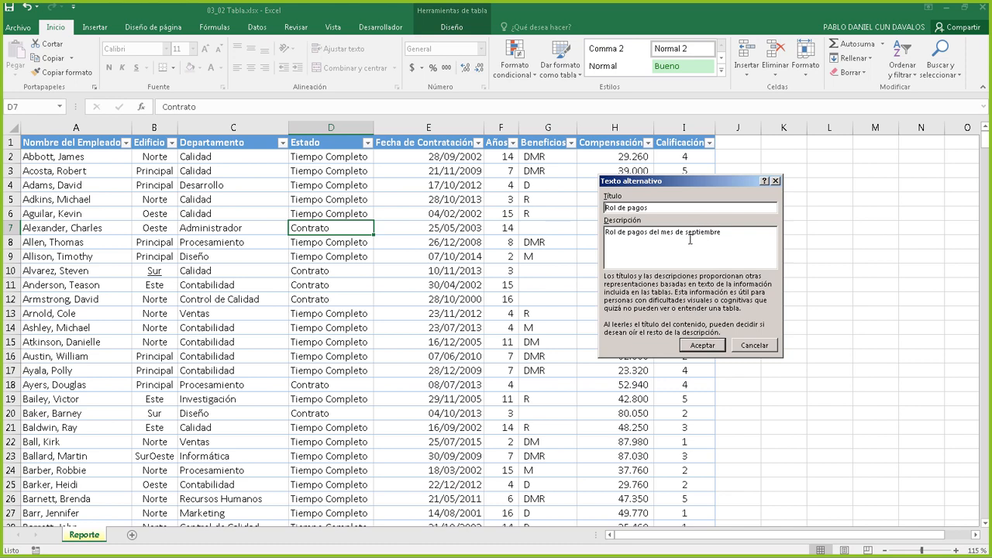
left_click(755, 345)
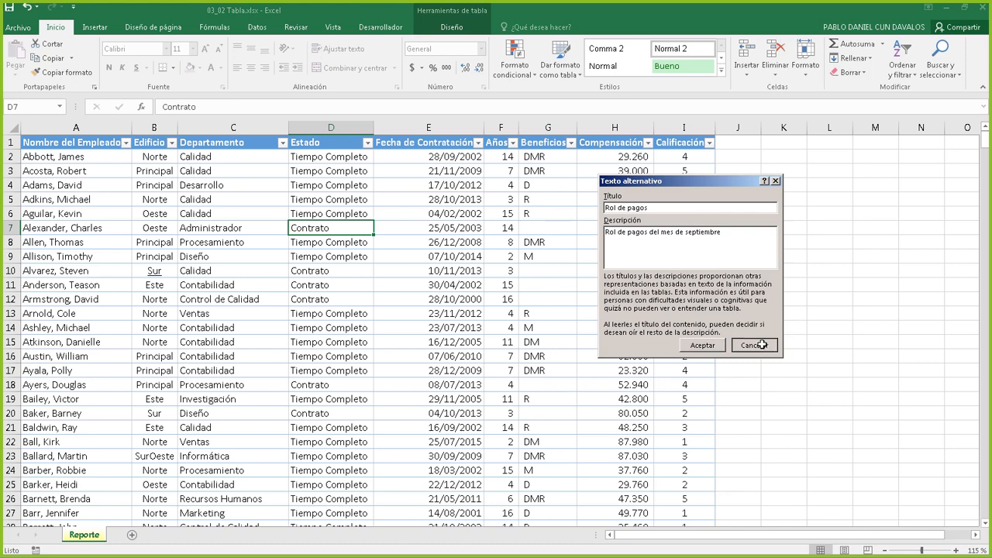
left_click(603, 187)
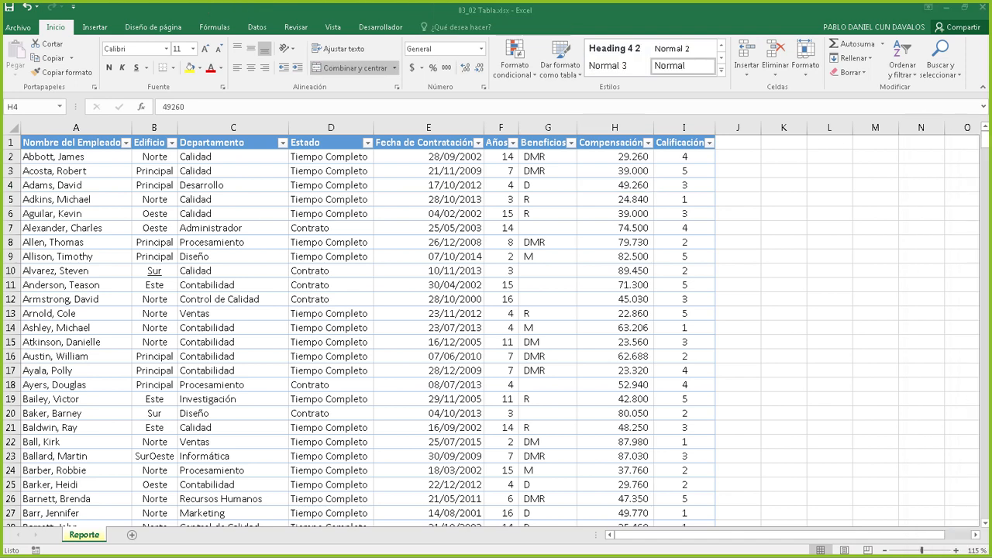
With a payroll table cell selected, show the Ordenar y filtrar menu on Inicio
left_click(546, 225)
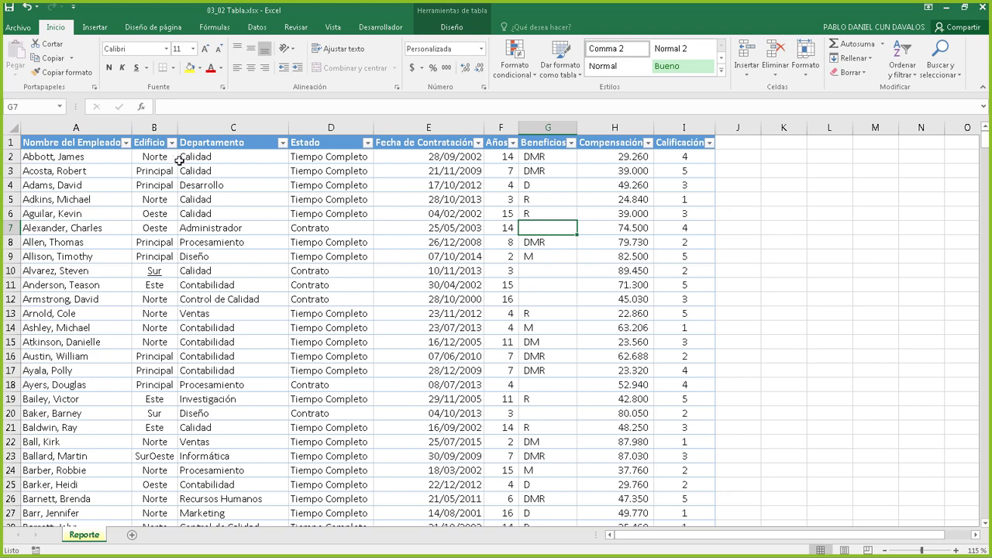
left_click(397, 239)
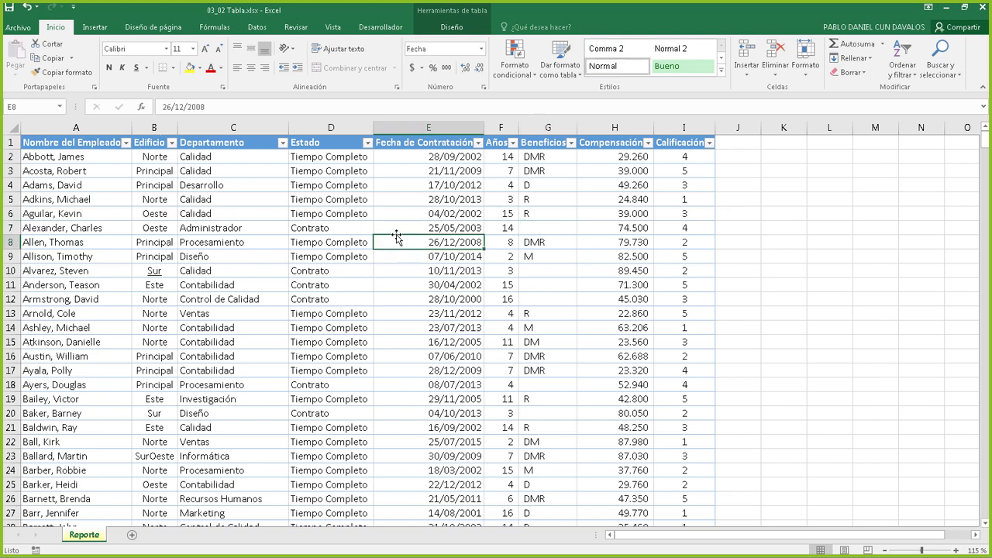
left_click(334, 187)
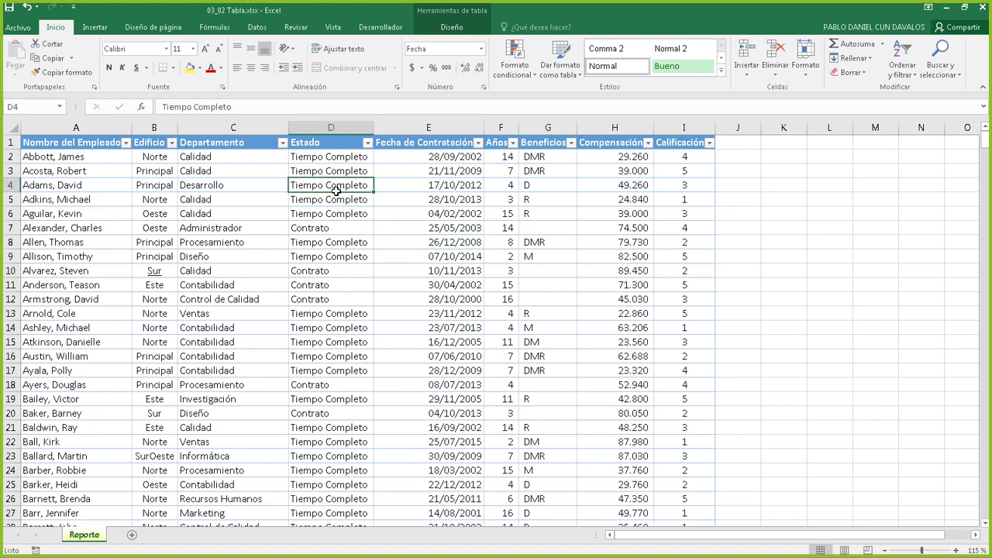
left_click(446, 190)
left_click(359, 173)
left_click(440, 194)
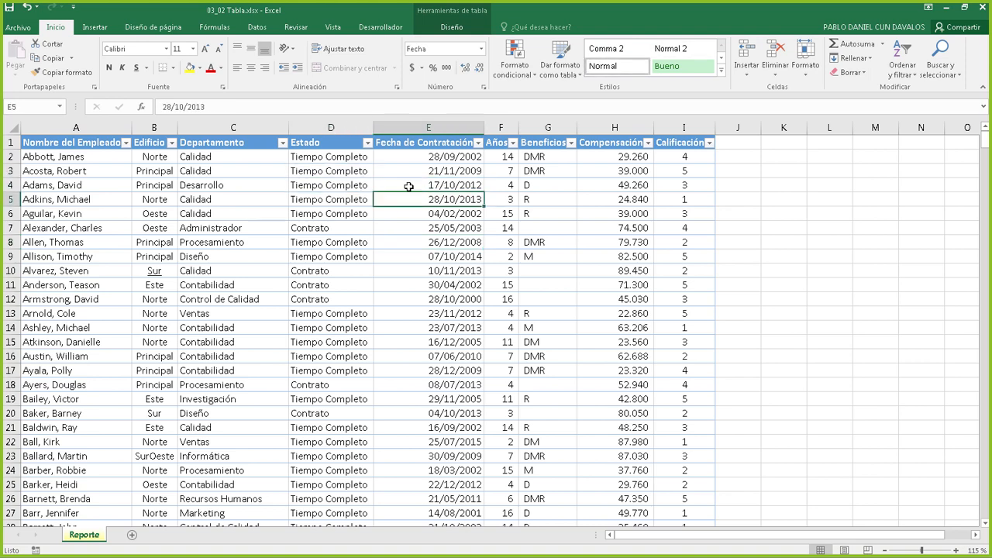
left_click(321, 187)
left_click(335, 238)
left_click(448, 201)
left_click(904, 74)
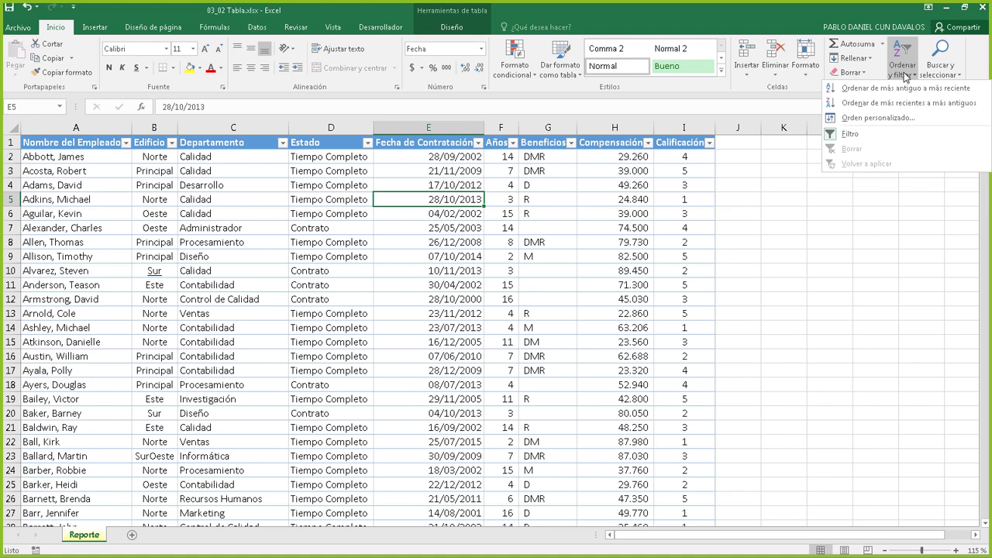
In Orden personalizado, sort by Departamento A a Z, then Edificio Z a A
left_click(873, 118)
left_click_drag(717, 179, 734, 198)
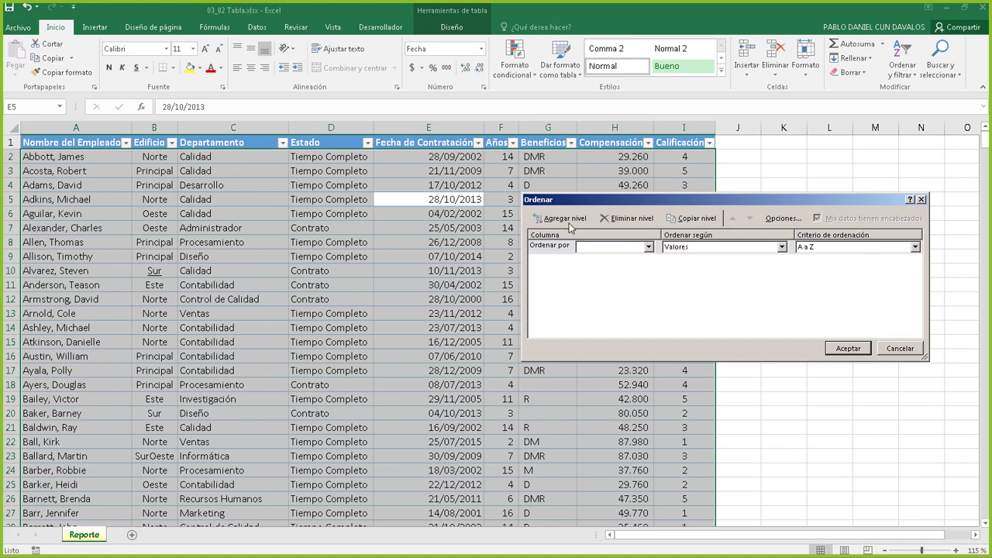
left_click(646, 247)
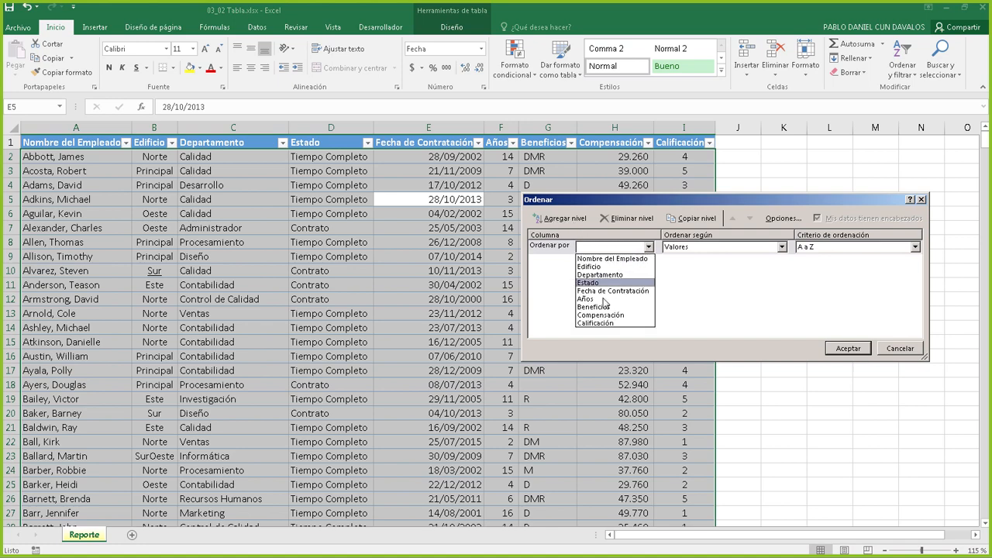
left_click(611, 275)
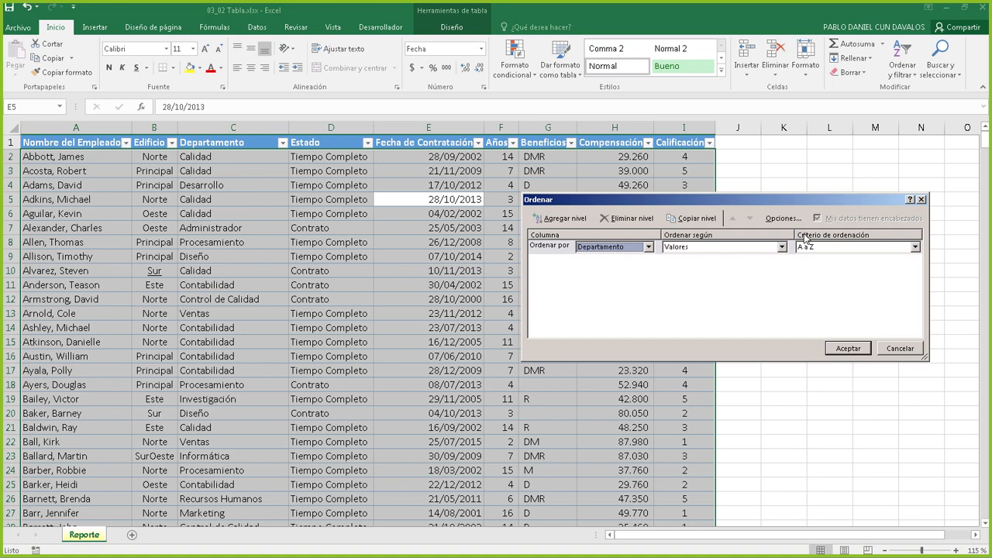
left_click(565, 219)
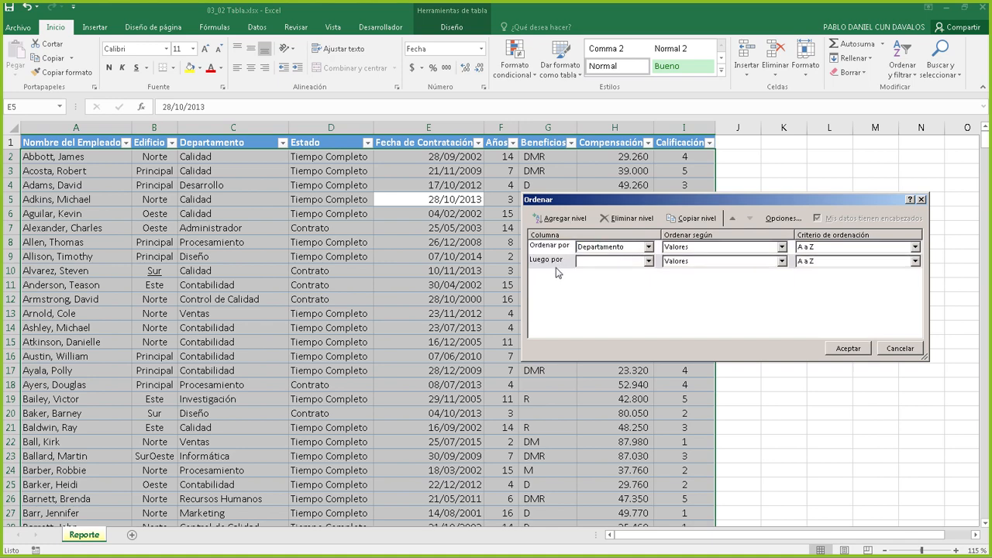
left_click(649, 261)
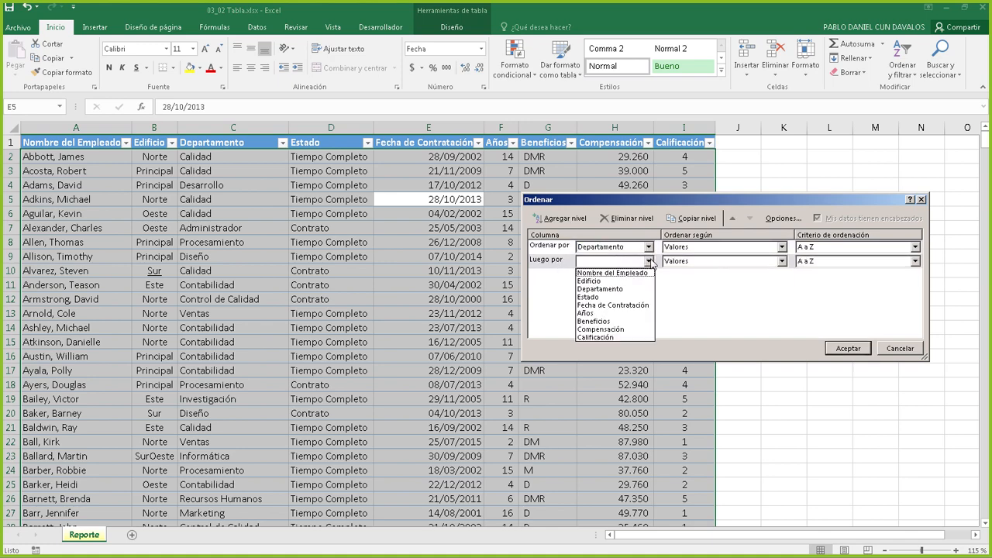
left_click(605, 281)
left_click(845, 262)
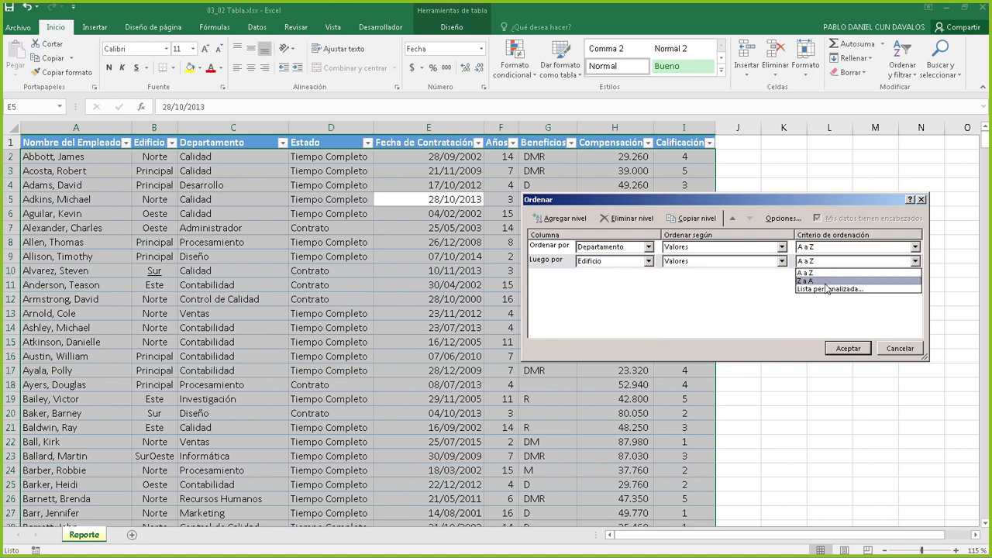
left_click(819, 279)
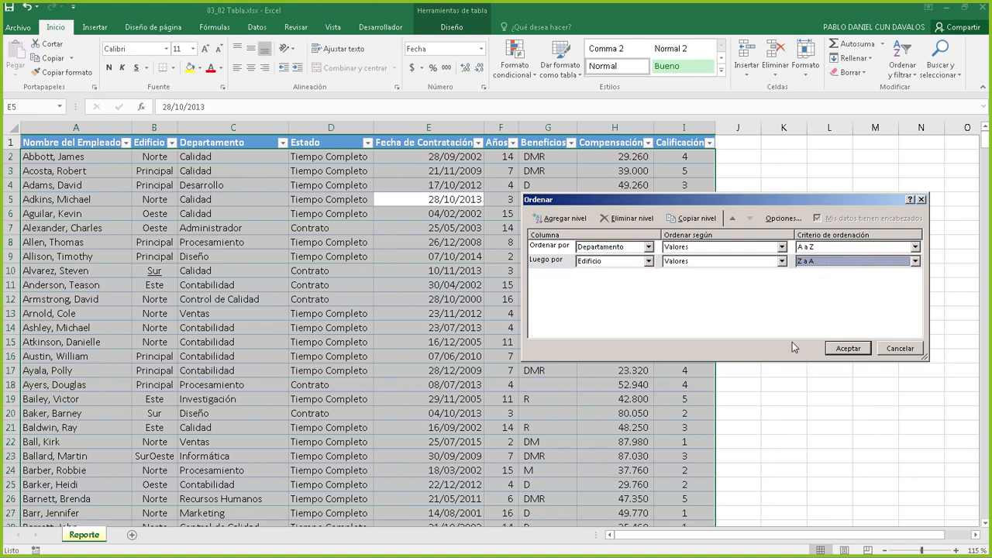
Add a third level, Compensación De mayor a menor, and apply the sort
left_click(568, 219)
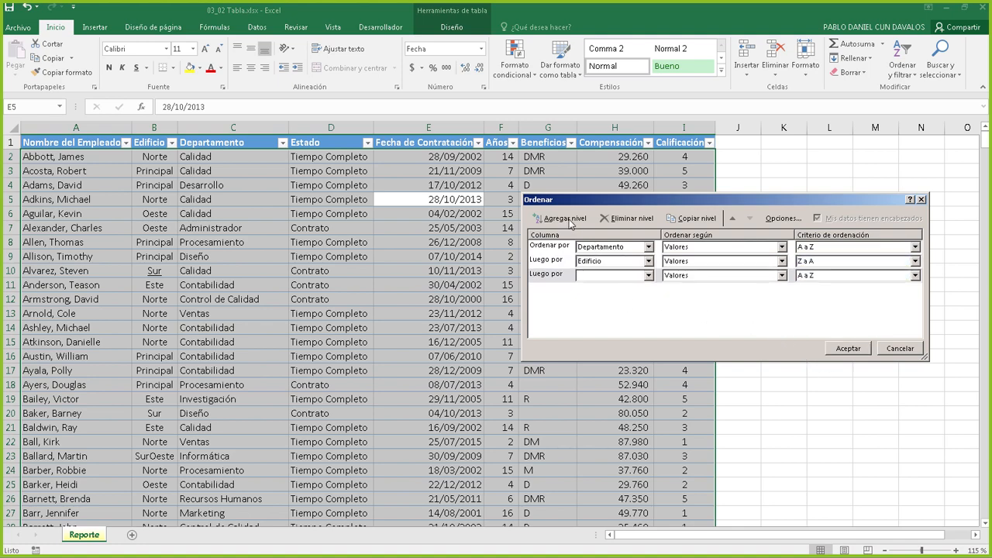
left_click(649, 275)
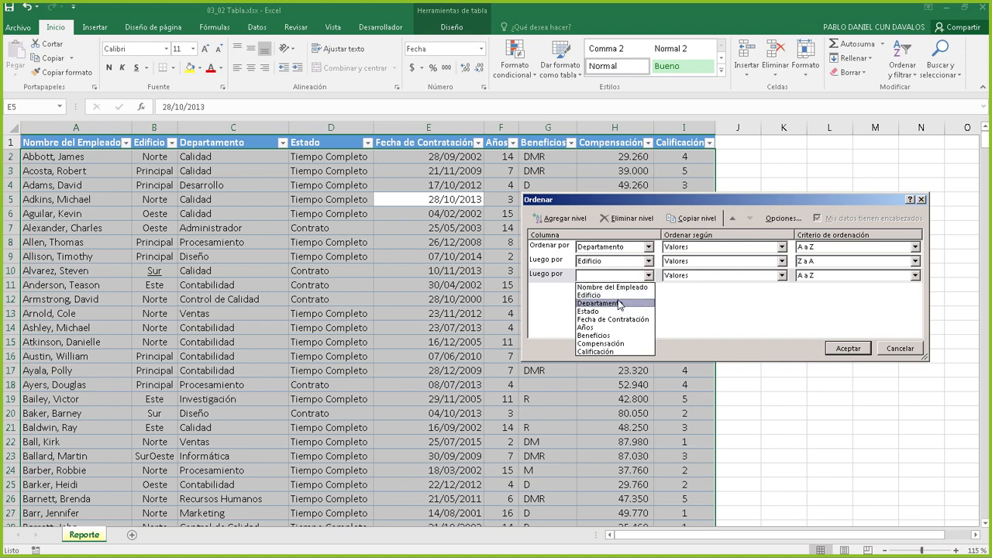
left_click(620, 344)
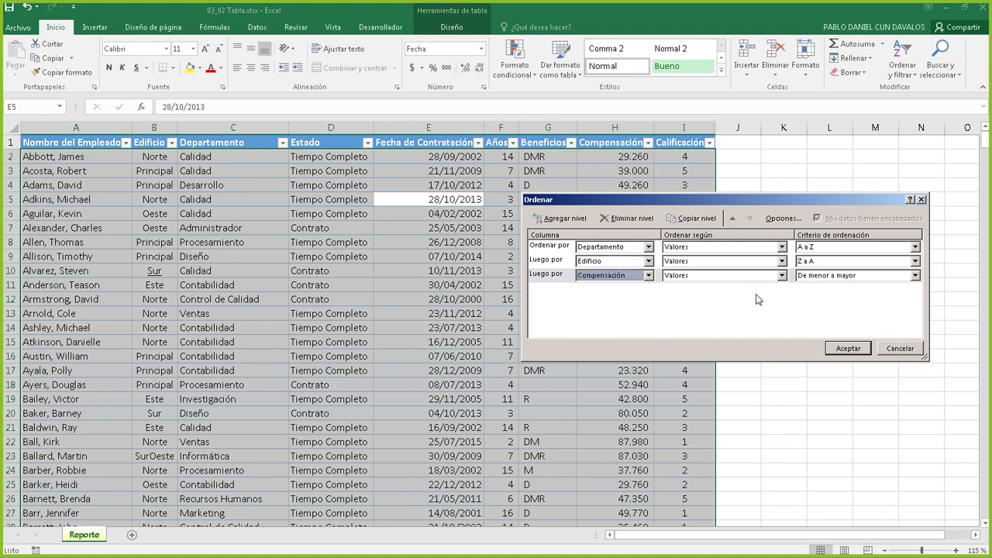
left_click(830, 279)
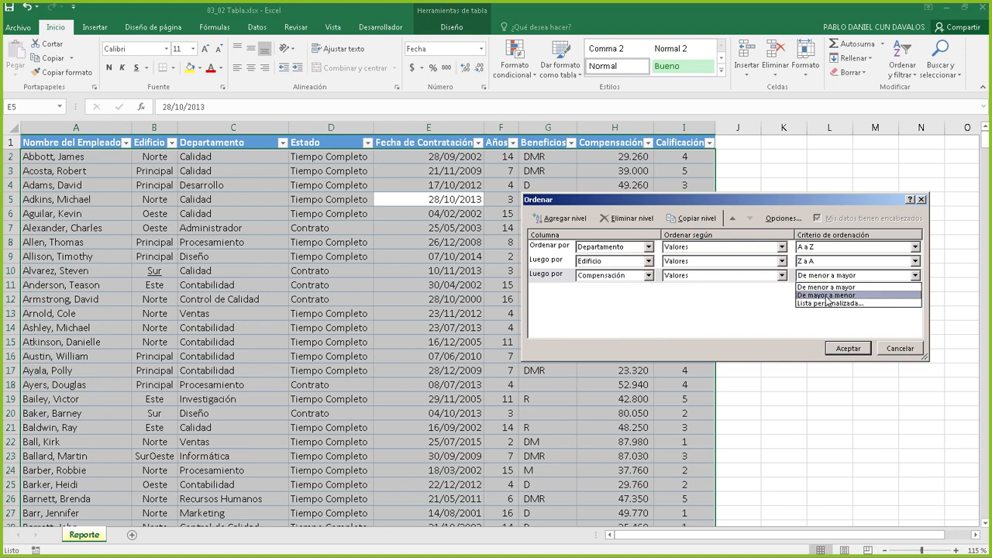
left_click(827, 297)
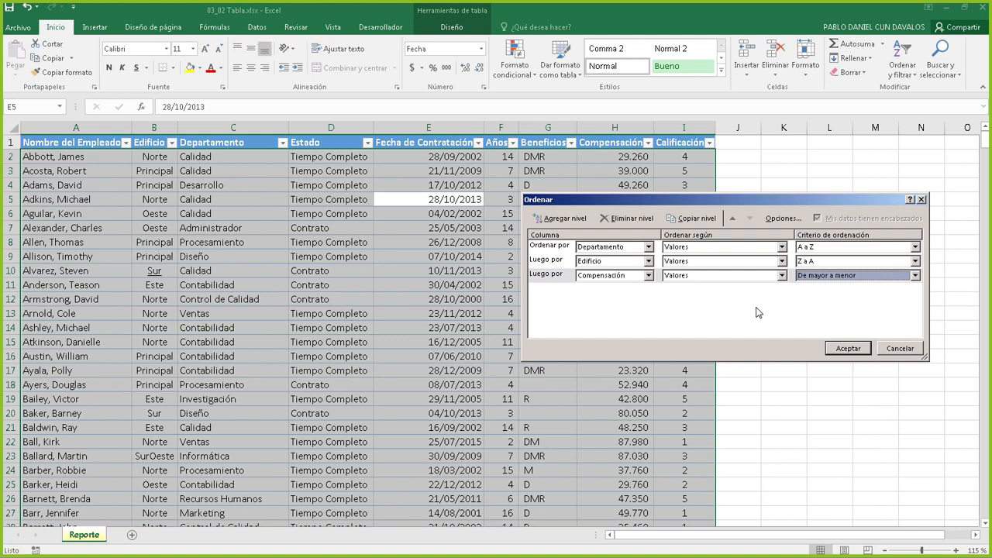
left_click(849, 348)
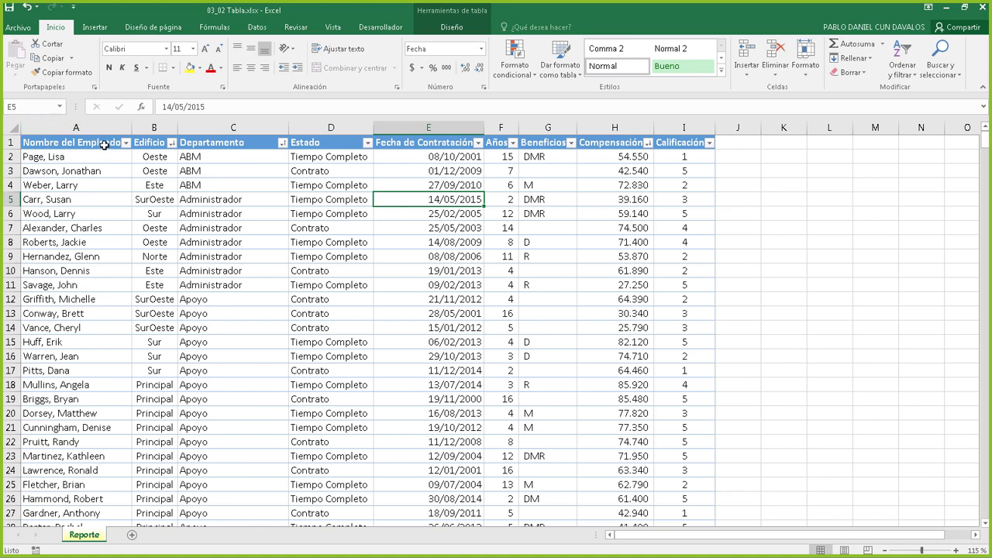
Put the cursor in cell H5 of the employee table and reopen the three-level custom sort
left_click(253, 128)
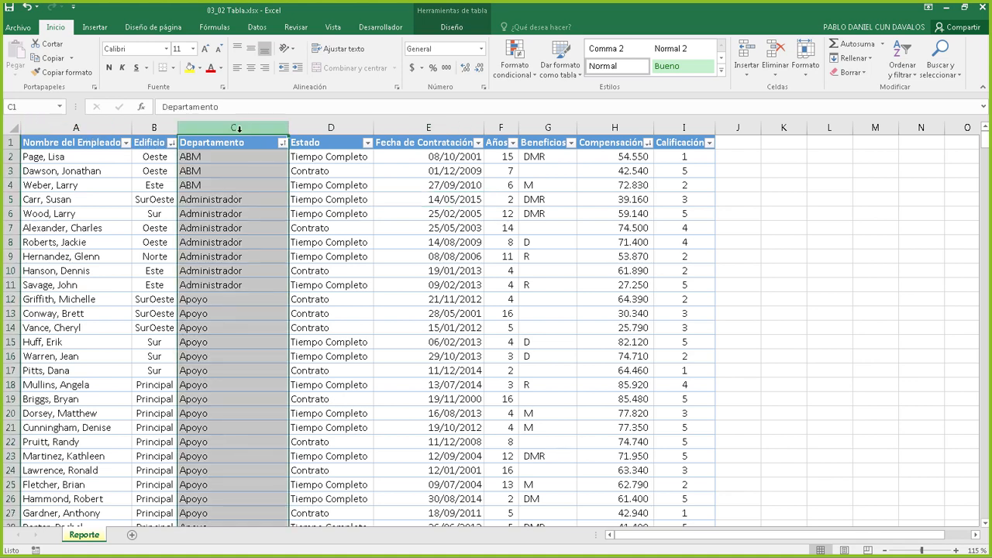
left_click(155, 129)
left_click(618, 125)
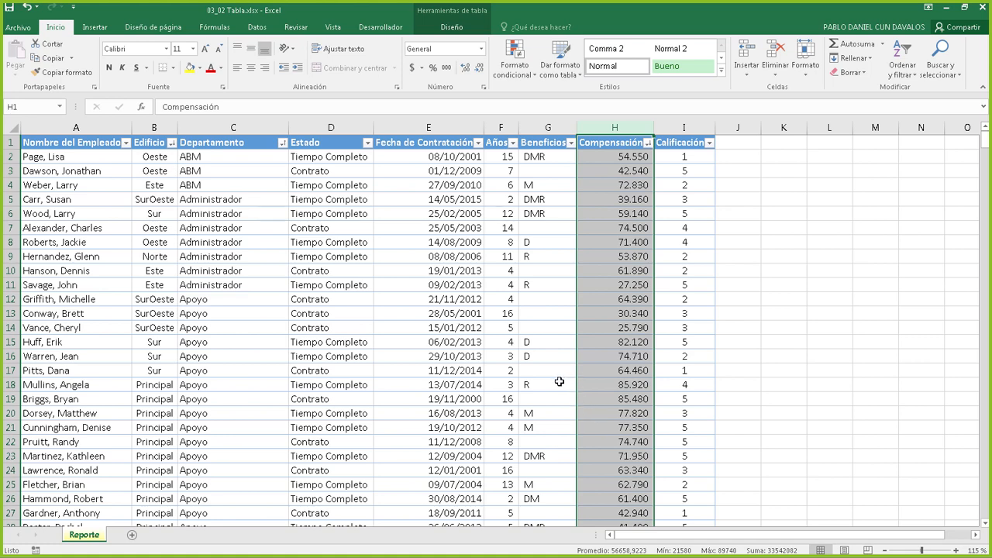
left_click(675, 191)
left_click(625, 198)
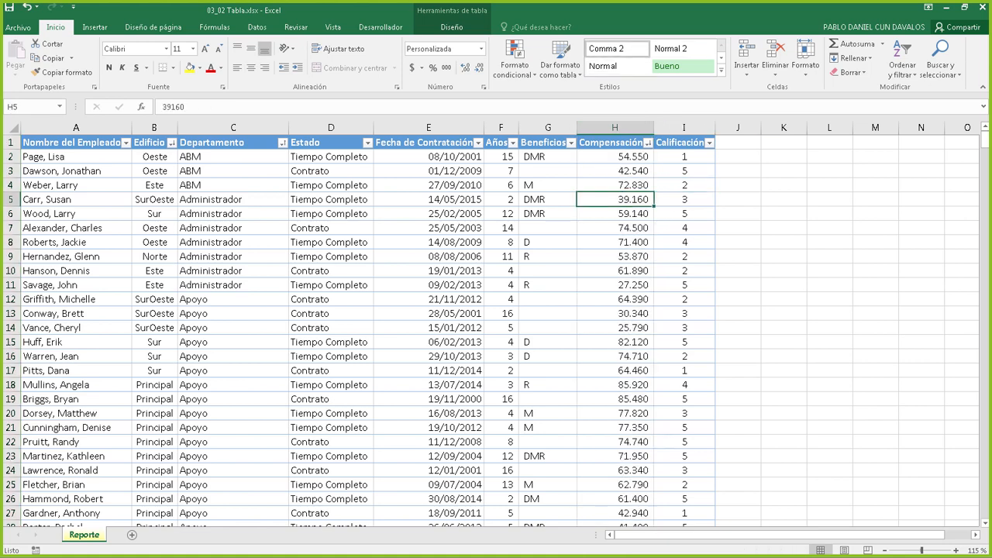
left_click(899, 68)
left_click(921, 124)
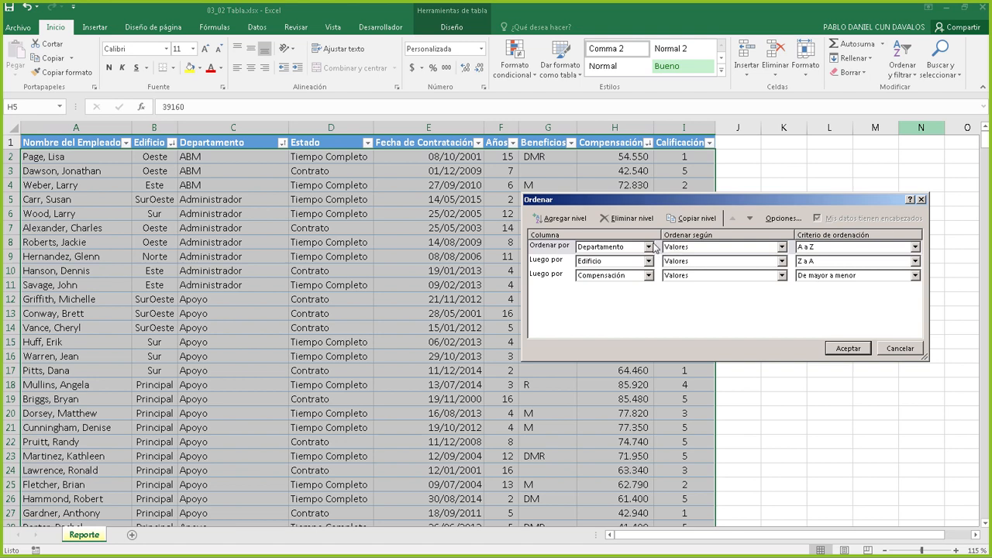
Delete the Edificio and Compensación sort levels and apply sorting by Departamento A to Z only
left_click(555, 262)
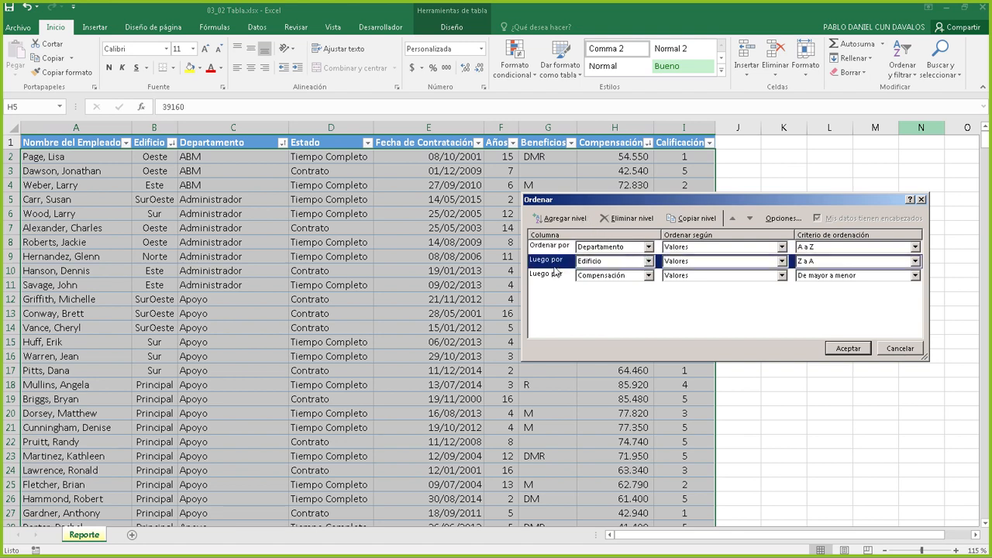
left_click(634, 219)
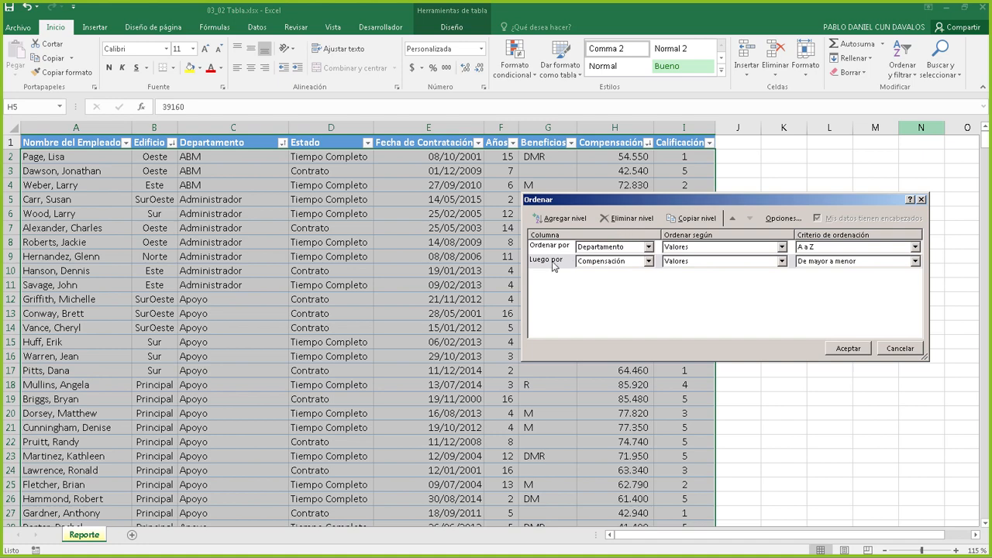
left_click(555, 263)
left_click(628, 219)
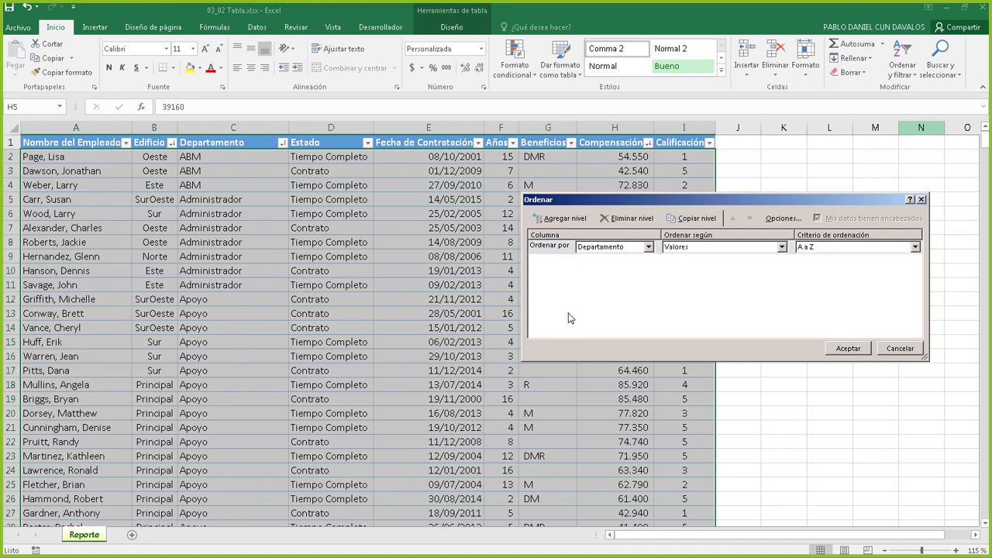
left_click(845, 348)
left_click(564, 190)
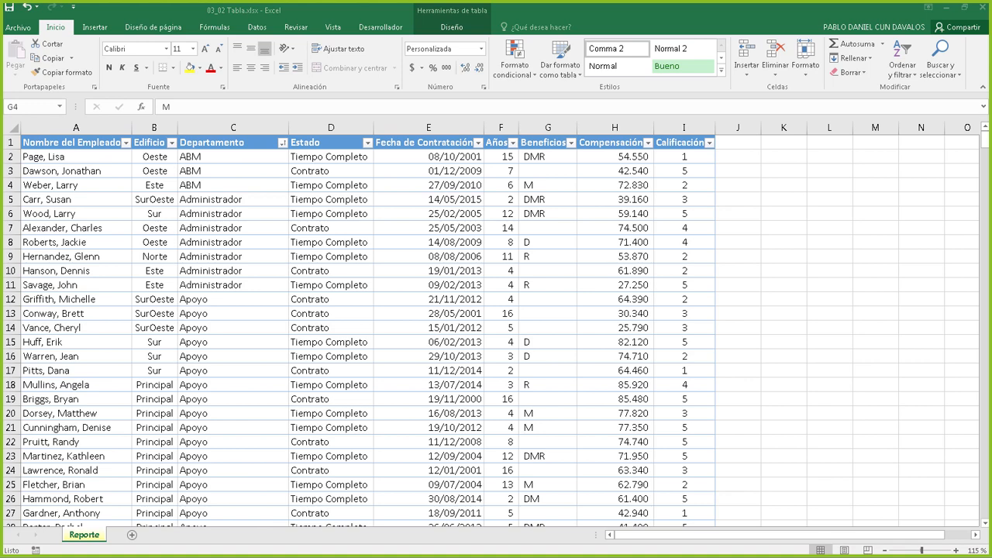
Sort the employee table by Compensación alone, lowest salary (21.580) first, then return to the file browser
left_click(904, 68)
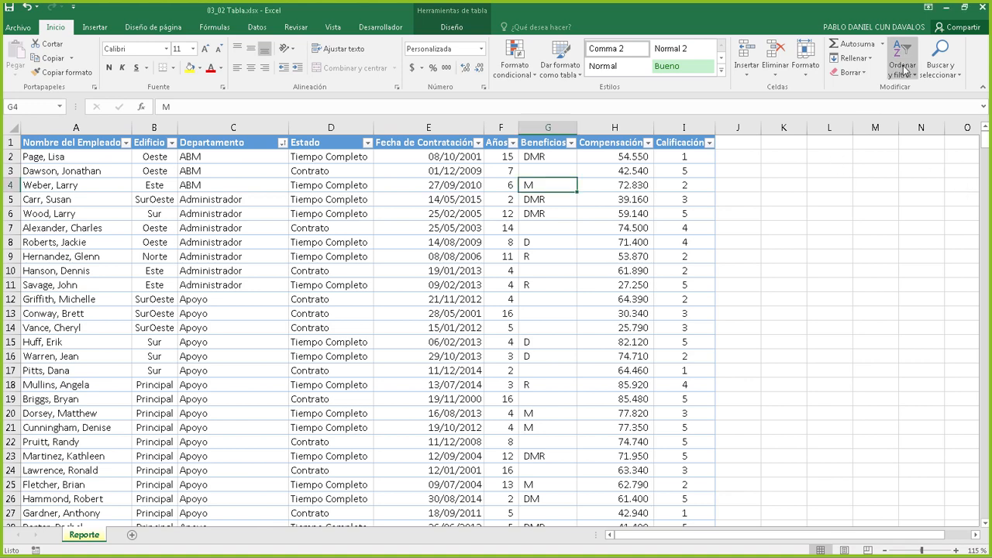
left_click(932, 117)
left_click(612, 247)
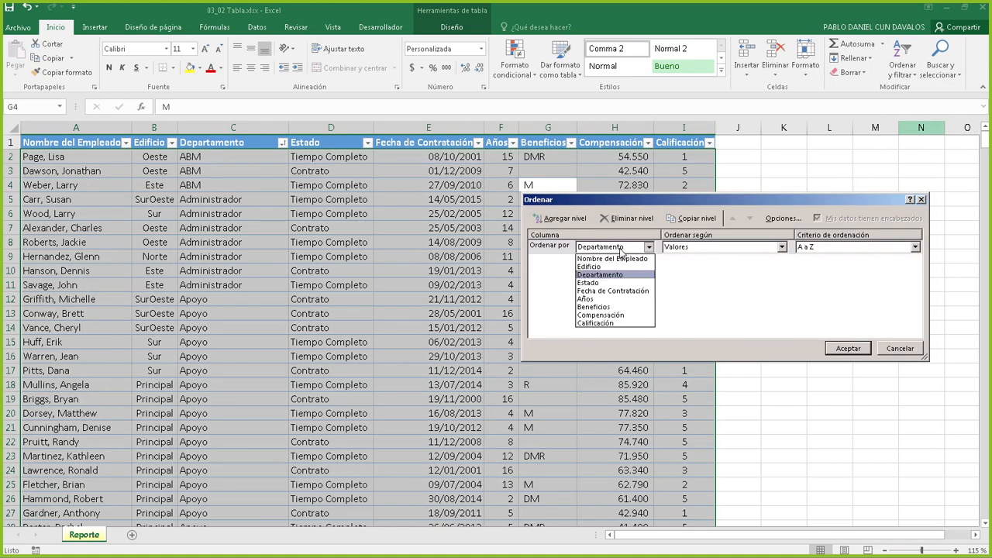
left_click(613, 315)
left_click(865, 349)
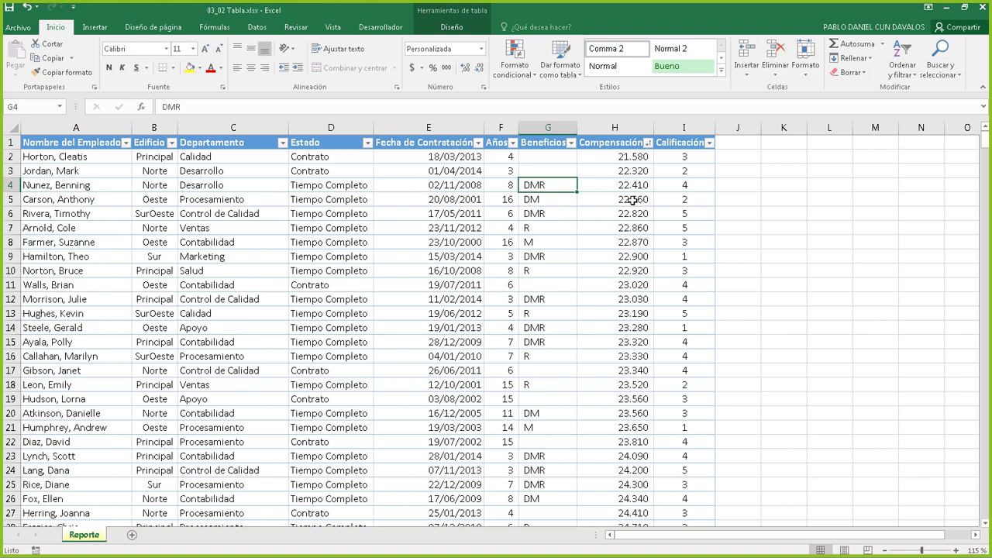
left_click(903, 68)
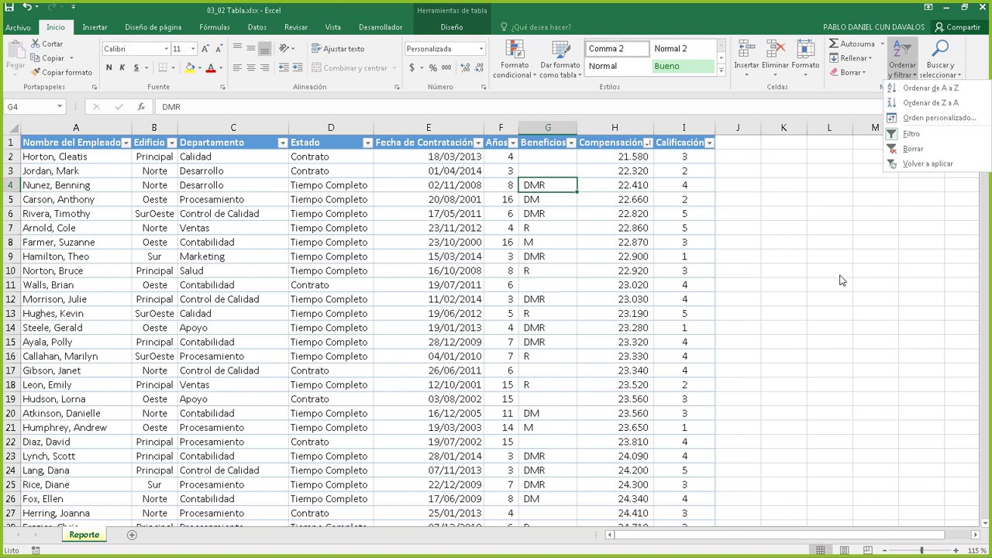
left_click(733, 214)
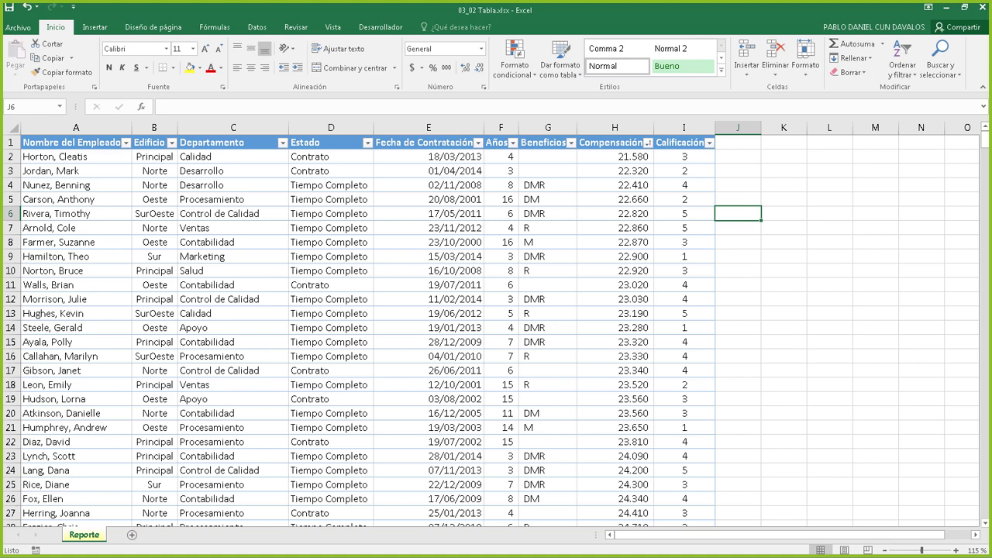
key("alt+Tab")
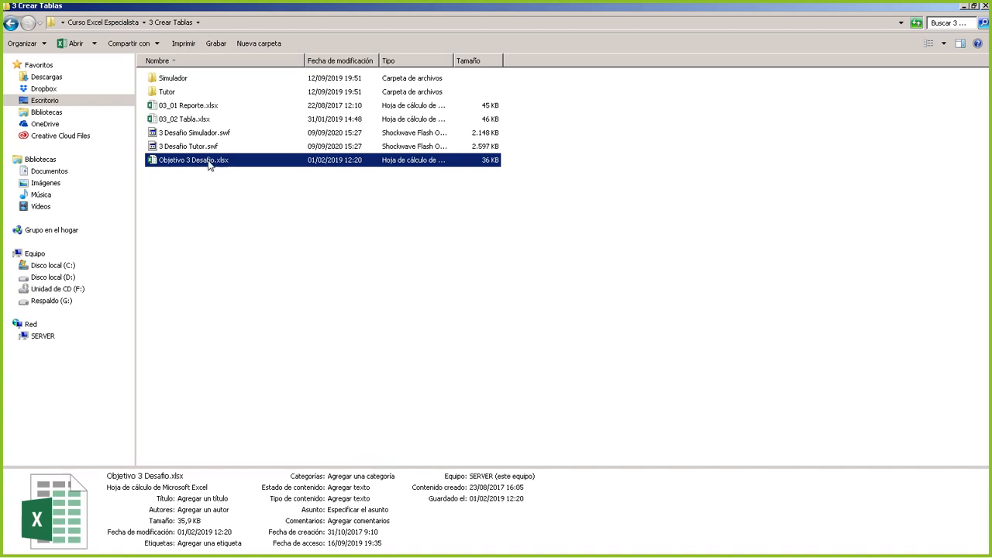
Open Objetivo 3 Desafío.xlsx and show its Proyecto 1 sheet with the seven table tasks
double_click(208, 163)
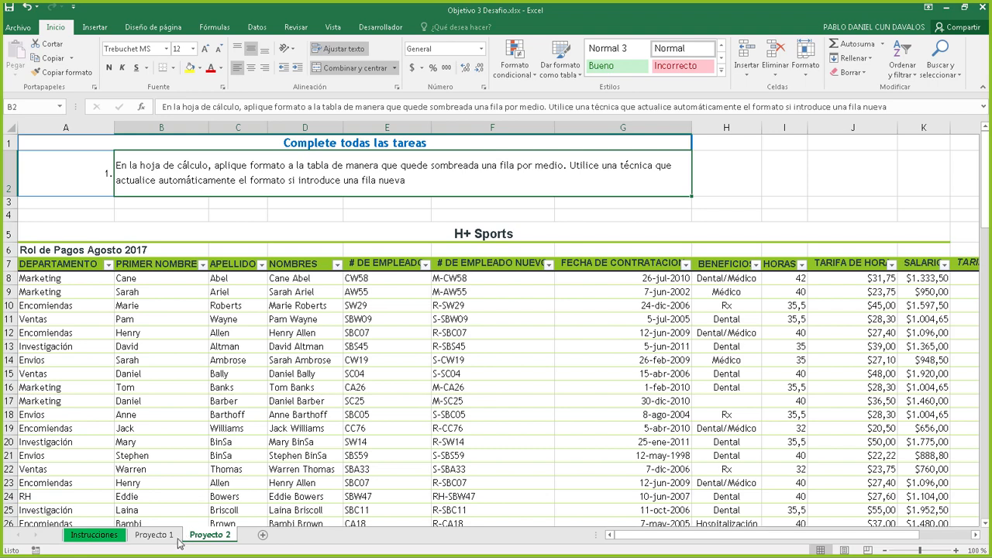
left_click(155, 535)
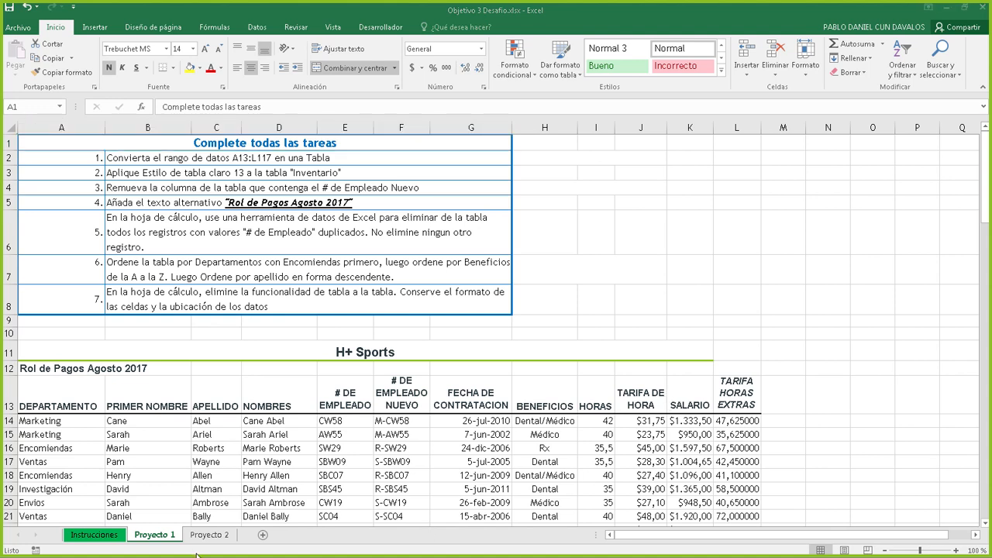
left_click(94, 537)
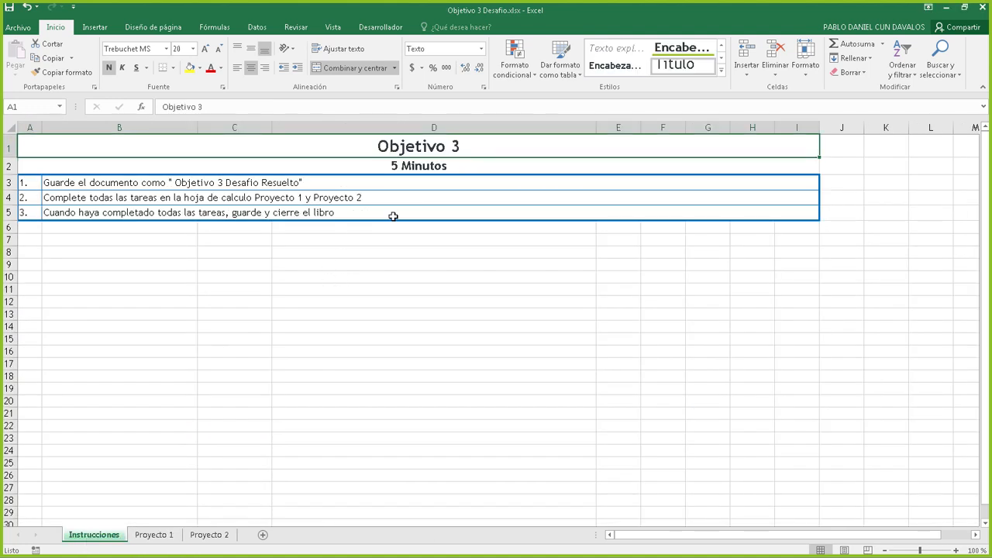
left_click(431, 166)
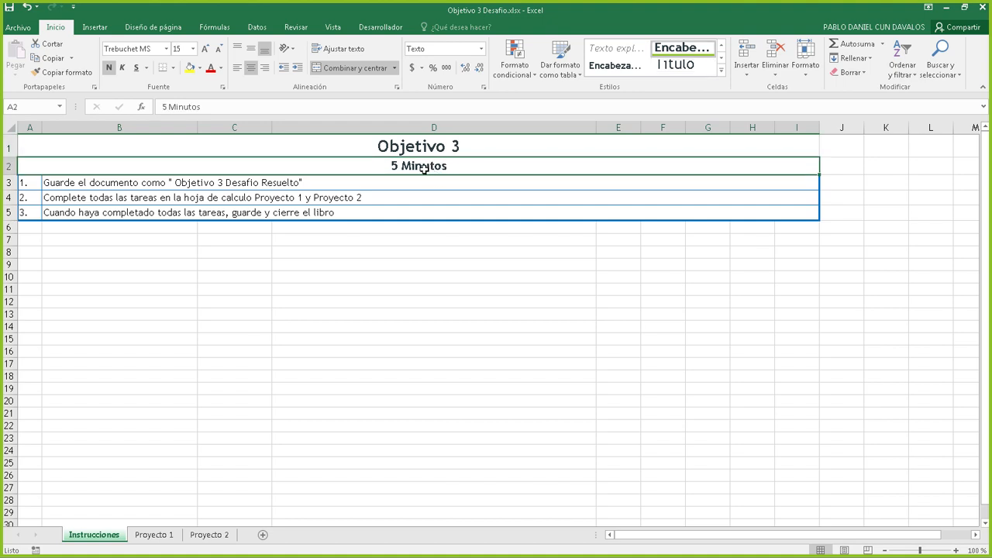
left_click(154, 535)
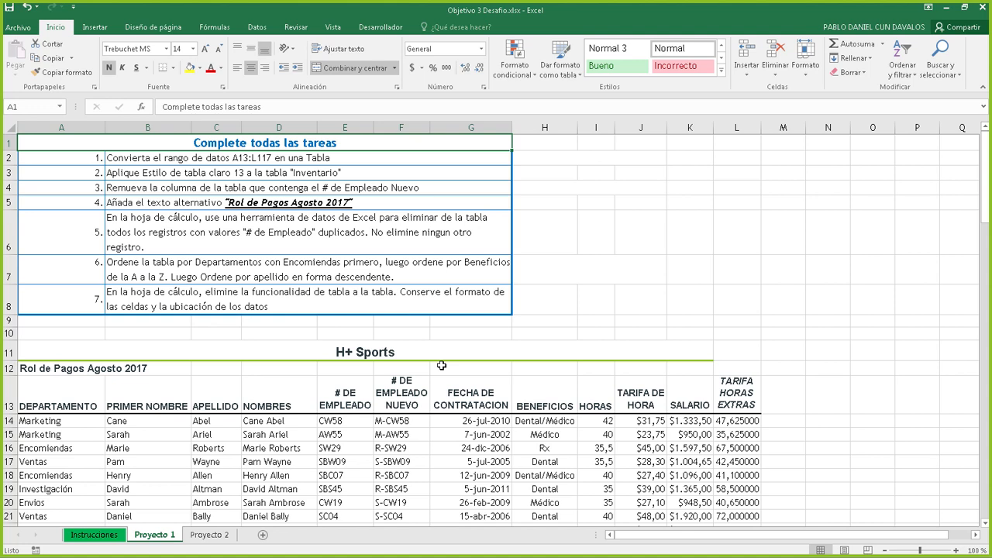
Preview the Proyecto 2 sheet, then return to the Proyecto 1 task list
key("alt+Tab")
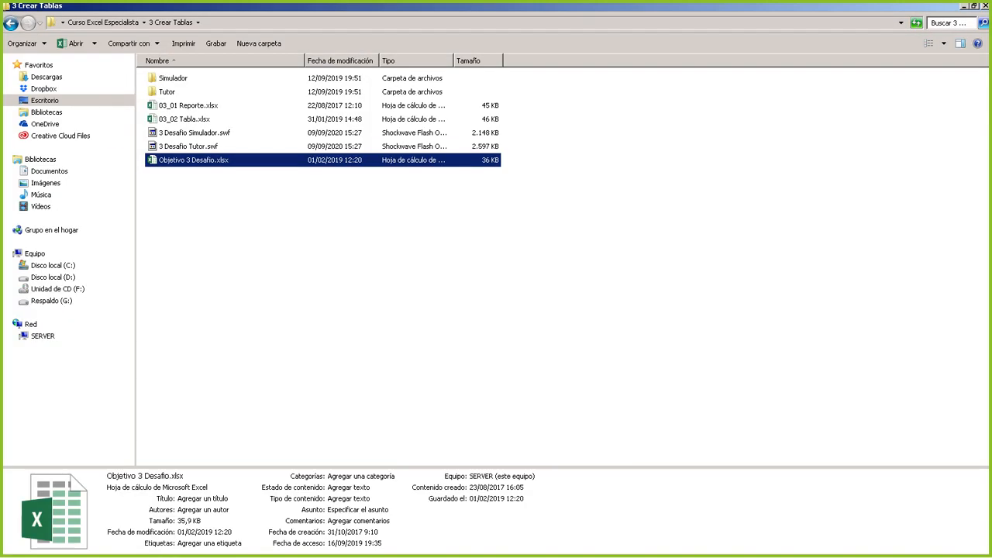
key("alt+Tab")
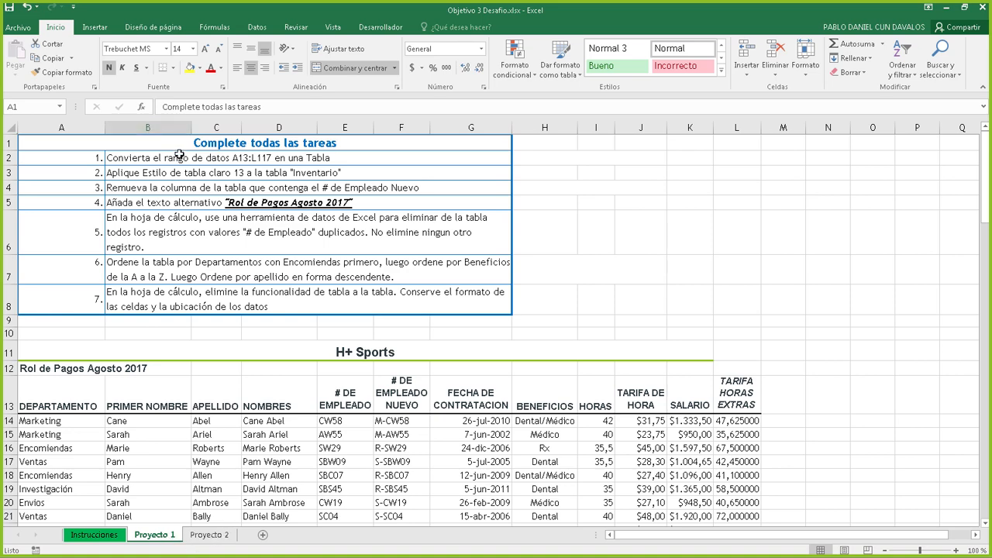
left_click(220, 539)
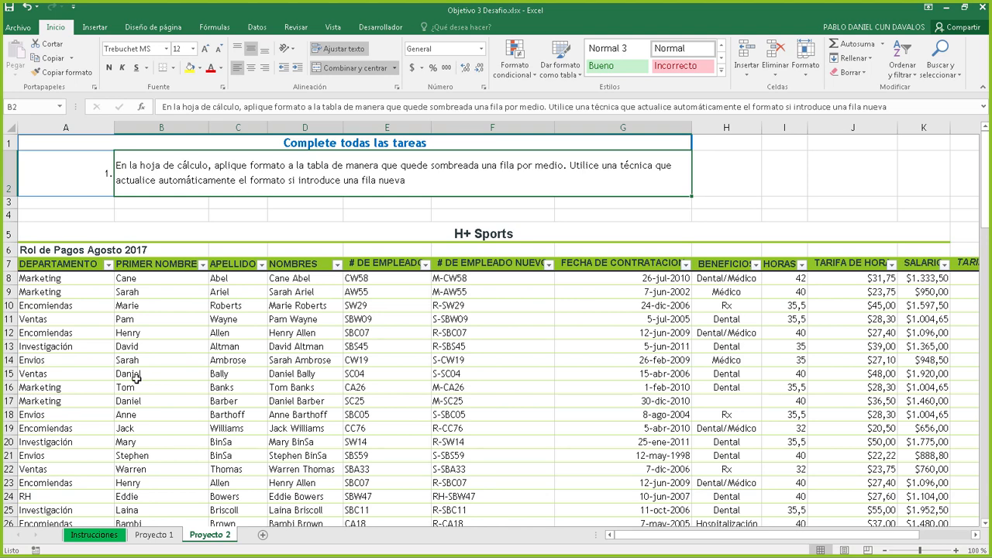
left_click(164, 537)
Try a red fill on the first task row, undo it, and move to the Proyecto 2 sheet
left_click(223, 158)
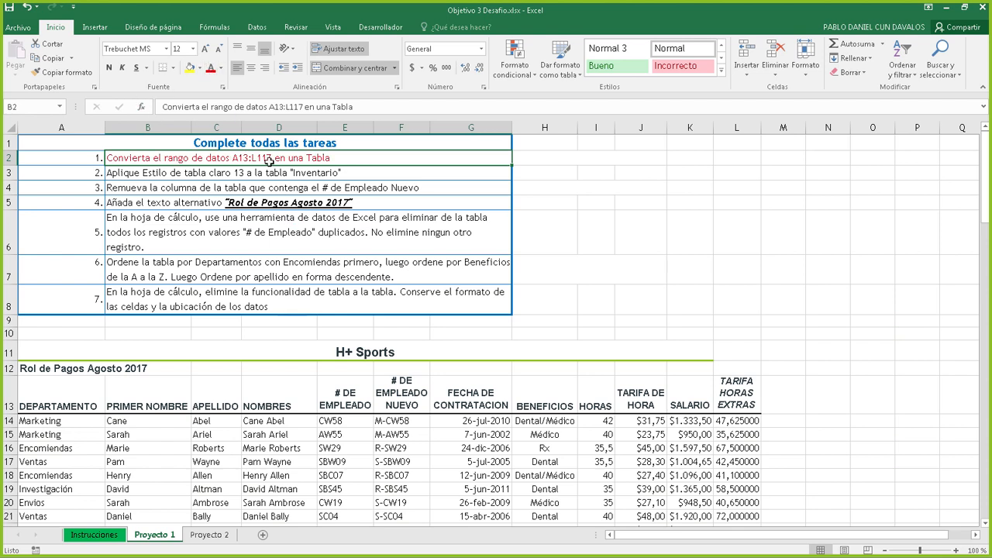
left_click(200, 69)
left_click(205, 165)
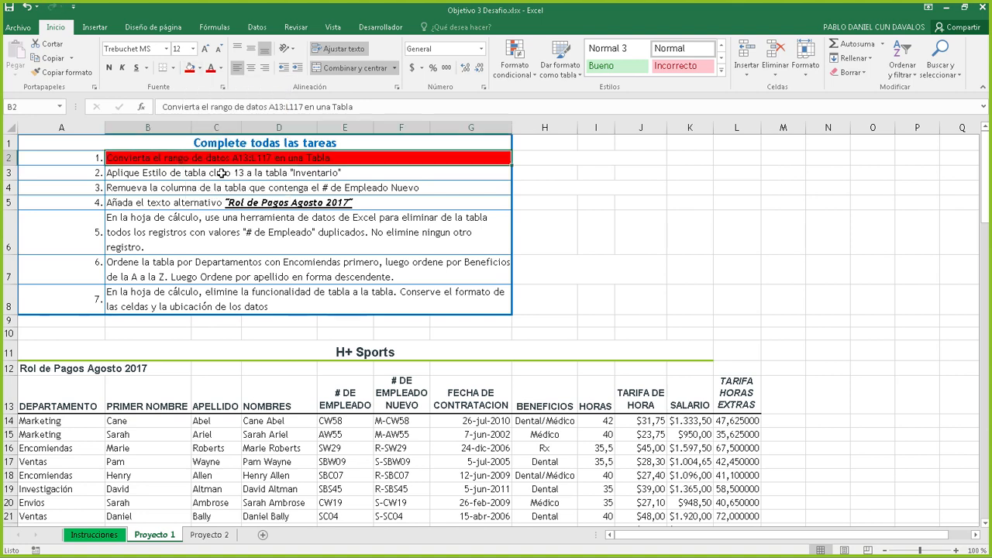
left_click(419, 198)
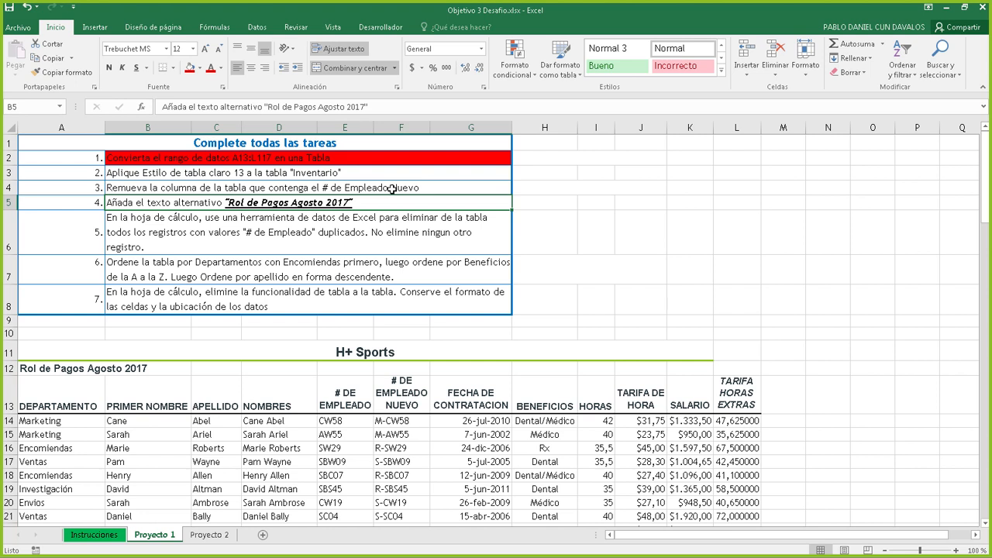
key("ctrl+z")
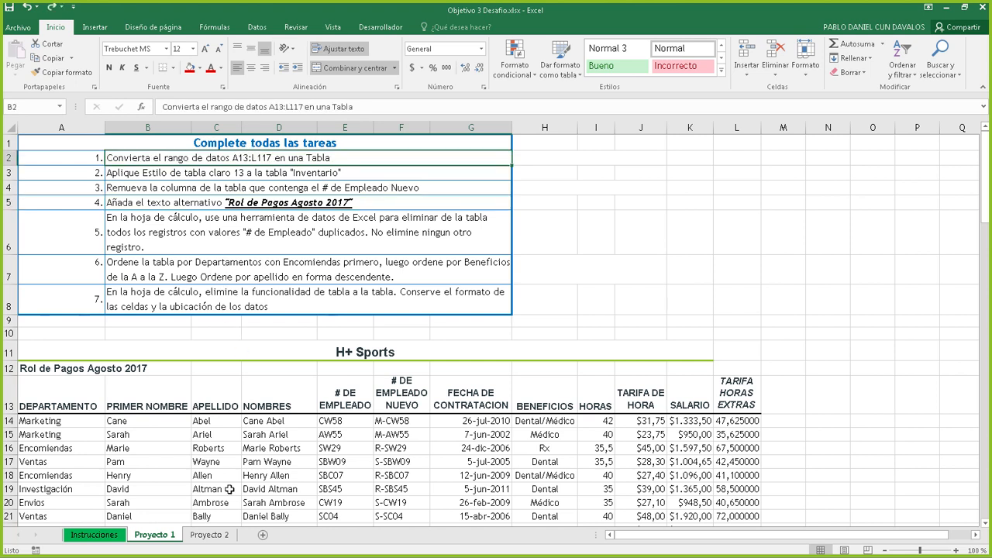
left_click(208, 537)
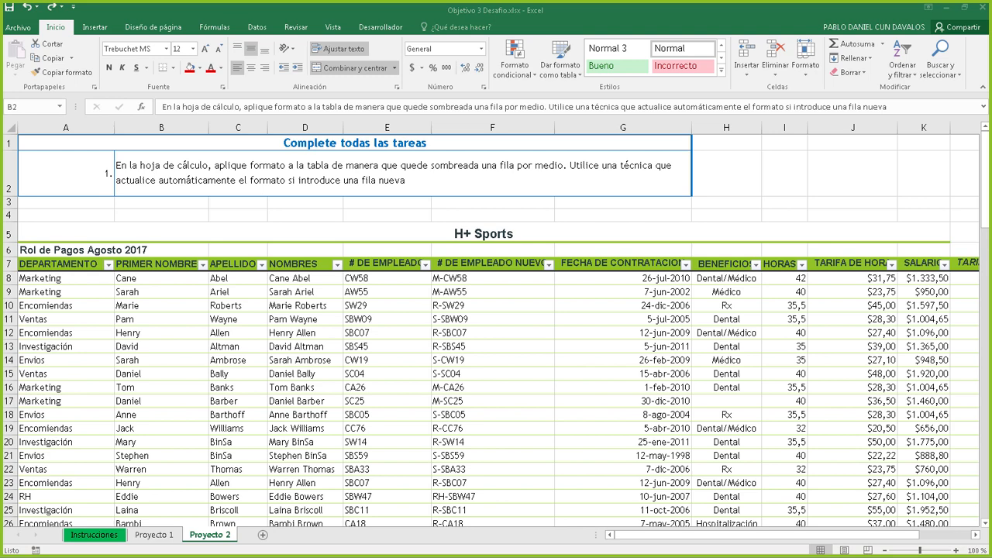
Maximize the Online-Stopwatch window, start its 15-minute countdown, and return to Excel
left_click_drag(991, 207, 546, 109)
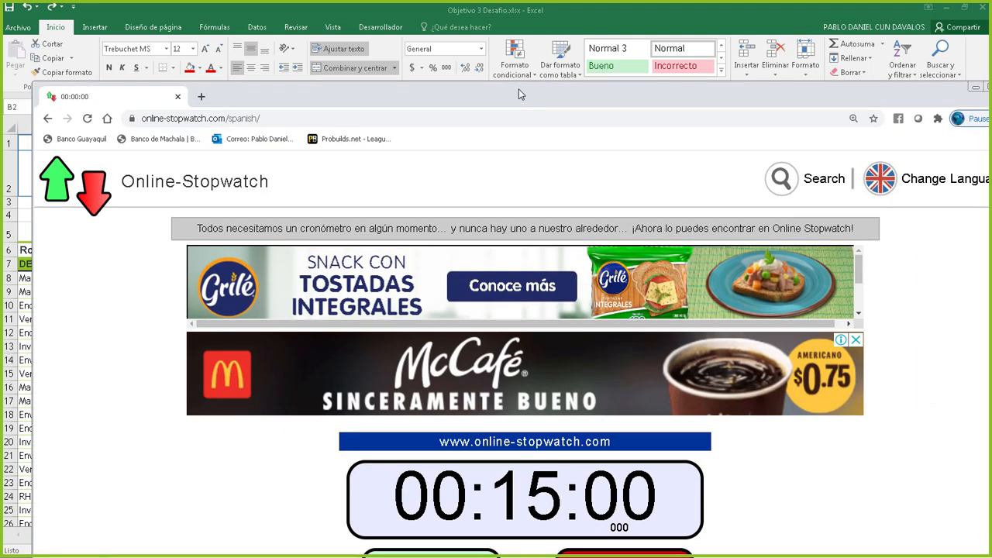
double_click(520, 94)
scroll(783, 357, "down", 2)
scroll(717, 335, "up", 1)
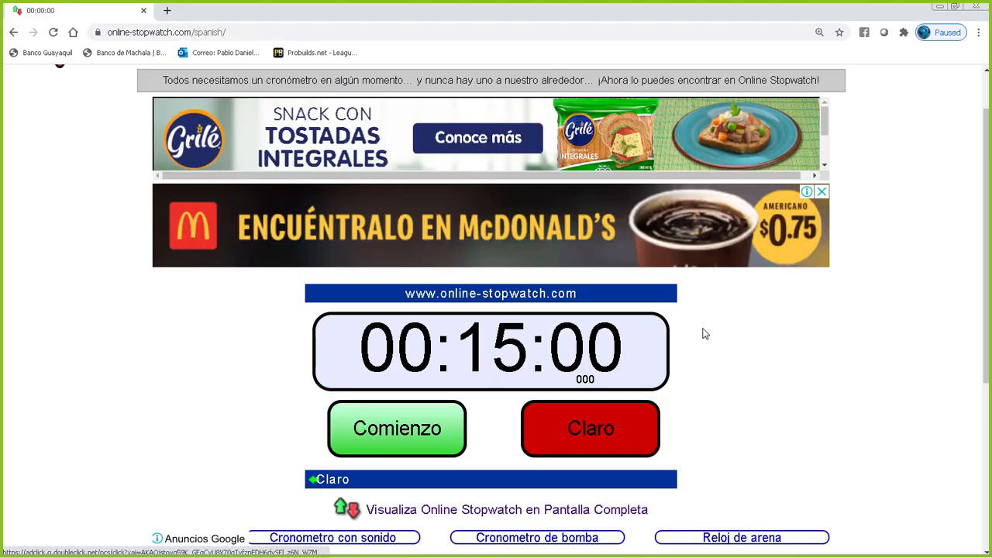
left_click(428, 438)
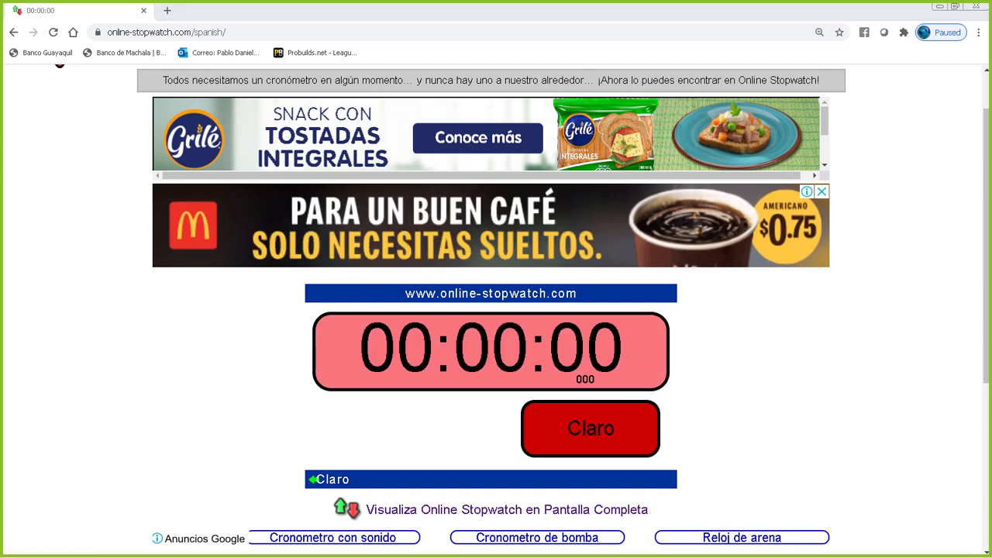
key("alt+Tab")
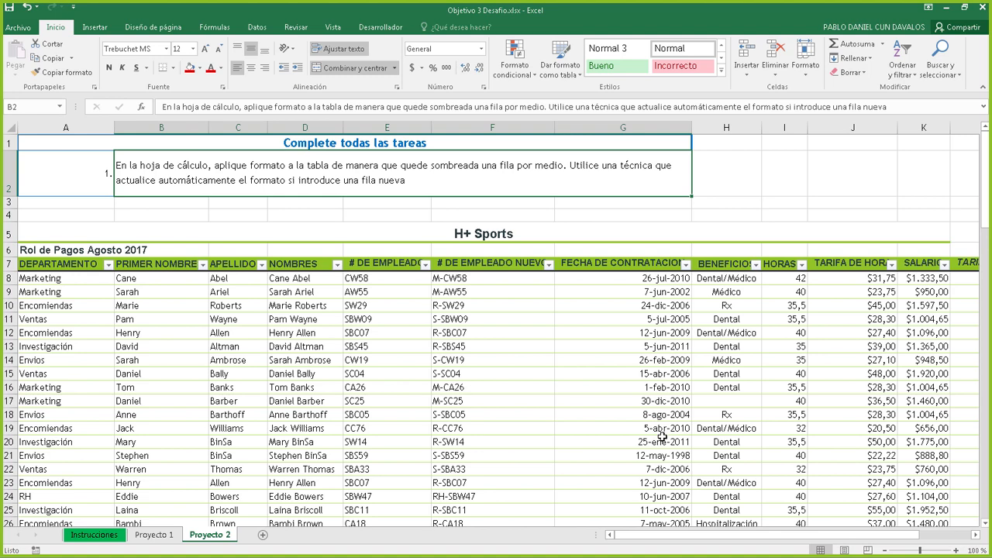
Back on Proyecto 1, try out selections of the payroll header row and data block
left_click(155, 535)
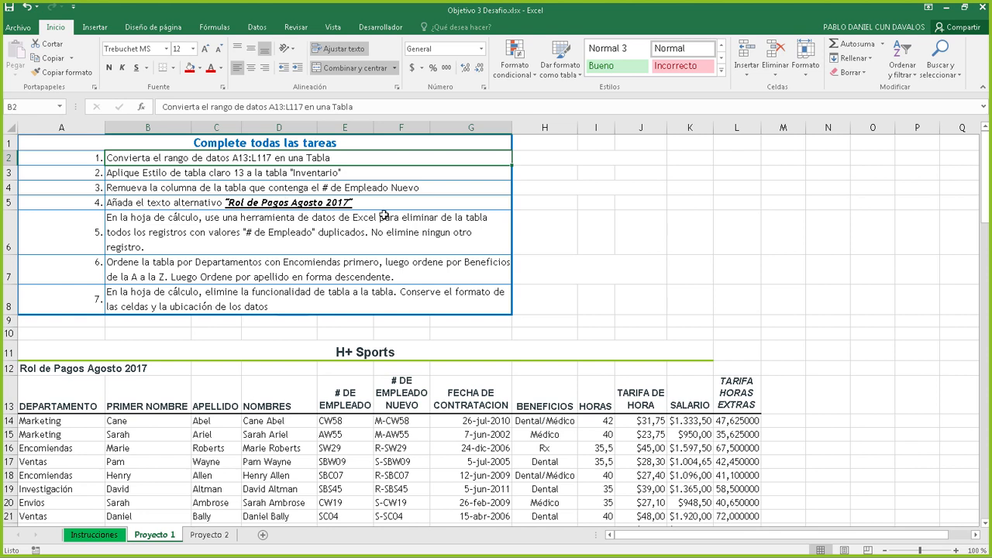
left_click(46, 405)
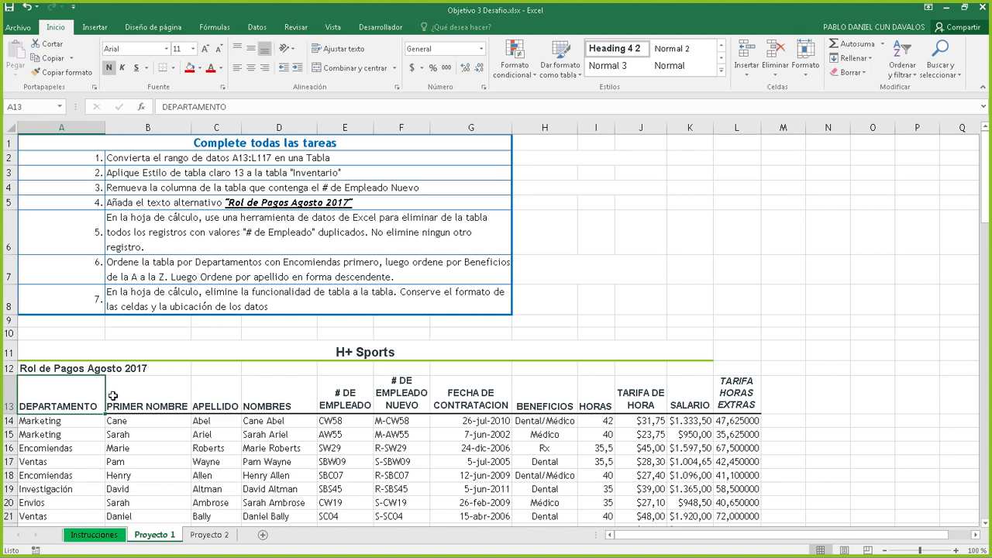
mouse_move(68, 401)
left_mouse_down()
mouse_move(743, 393)
mouse_move(752, 457)
left_mouse_up()
left_click(391, 421)
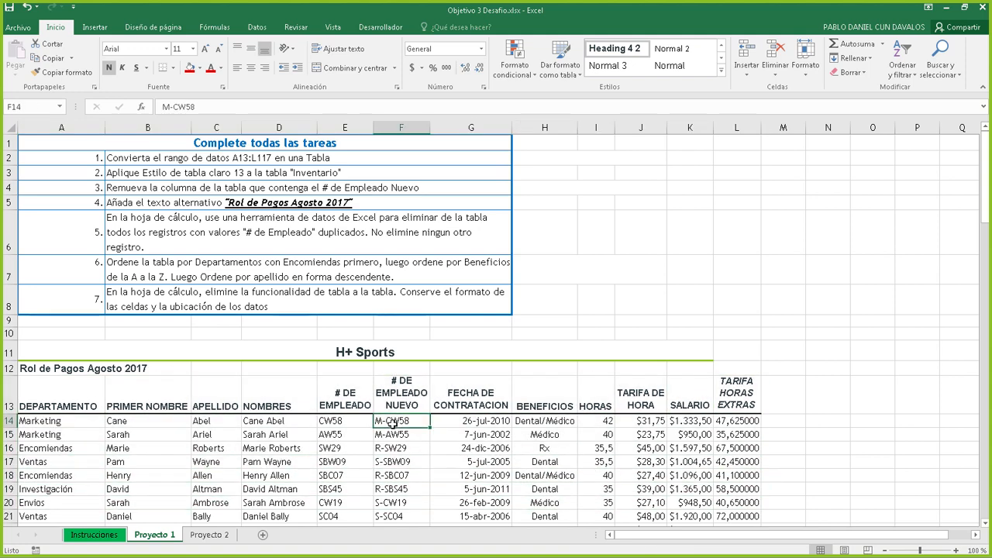
key("ctrl+a")
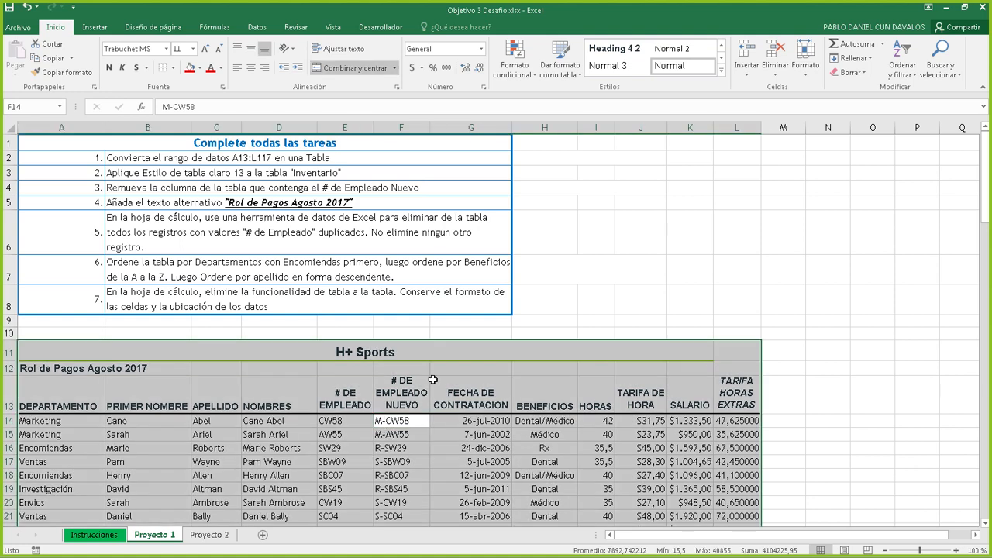
left_click(10, 369)
left_click(10, 352)
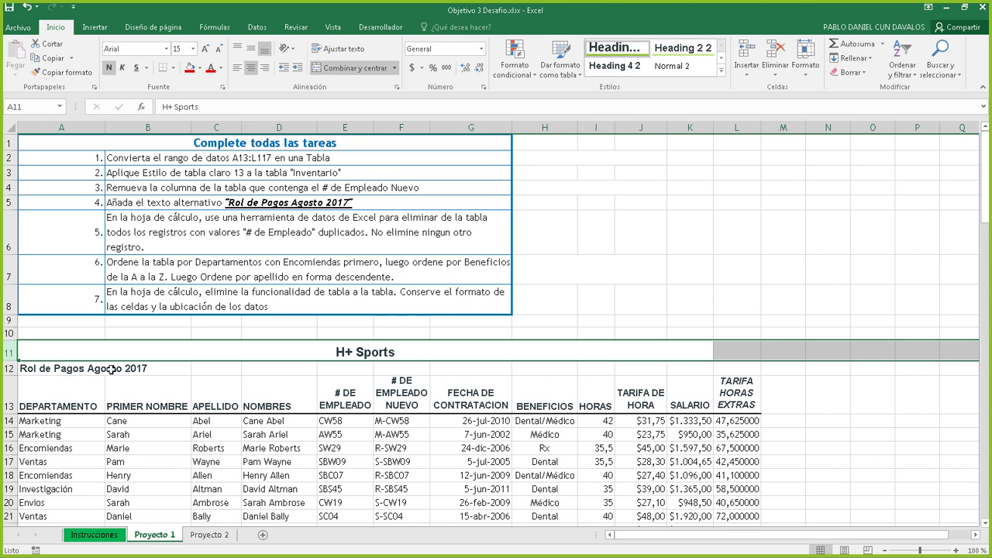
left_click(336, 399)
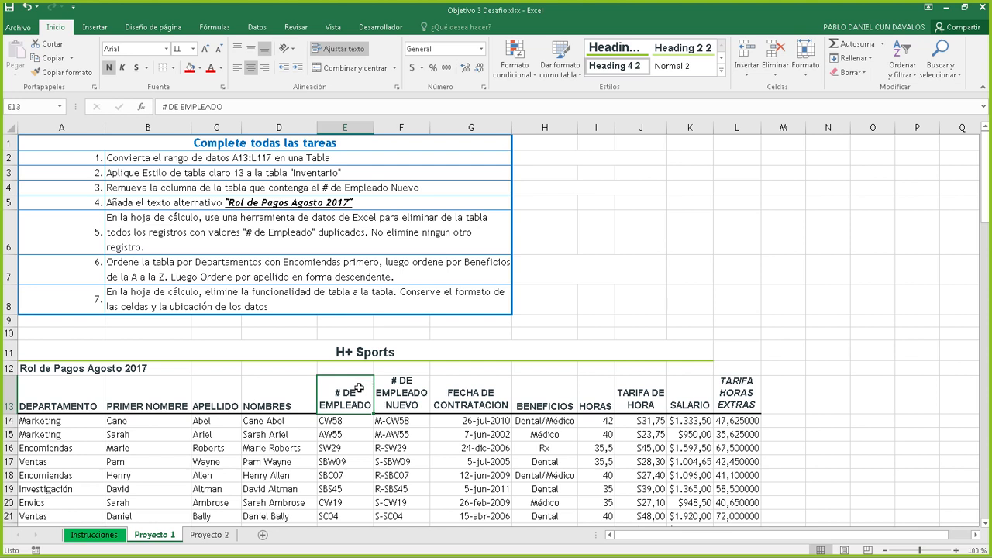
left_click(474, 449)
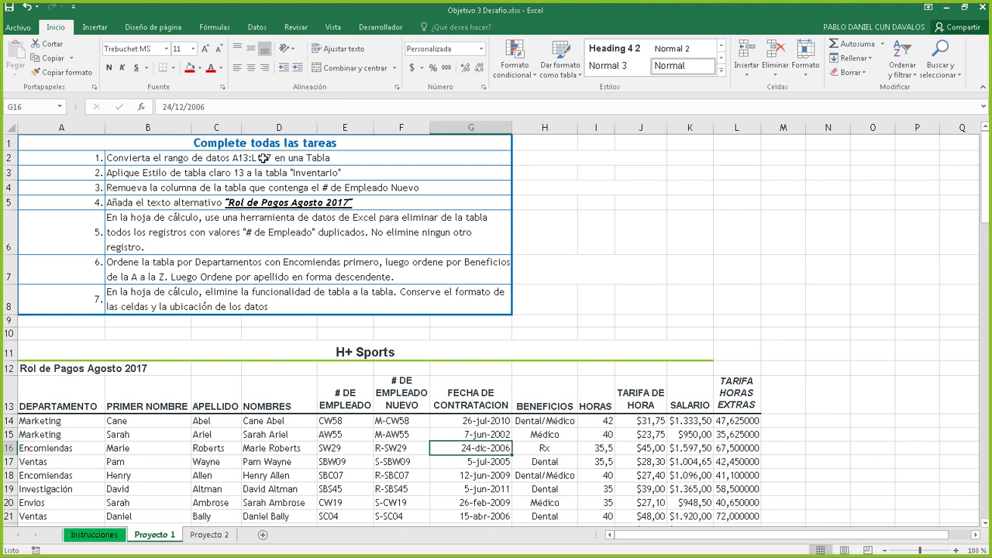
Select the payroll range A13:L117 and open Crear tabla with Ctrl+T
left_click(54, 401)
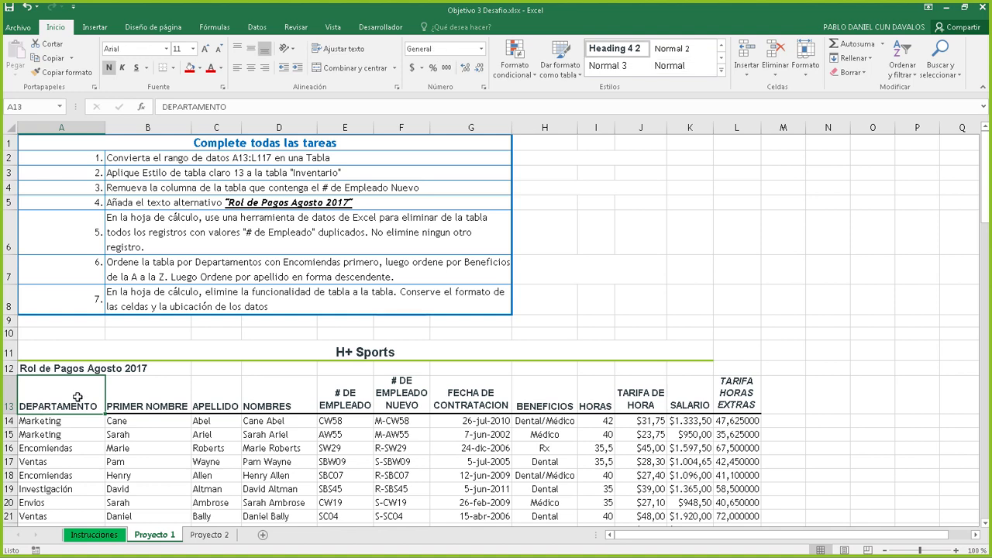
key("ctrl+shift+Right")
key("ctrl+shift+Down")
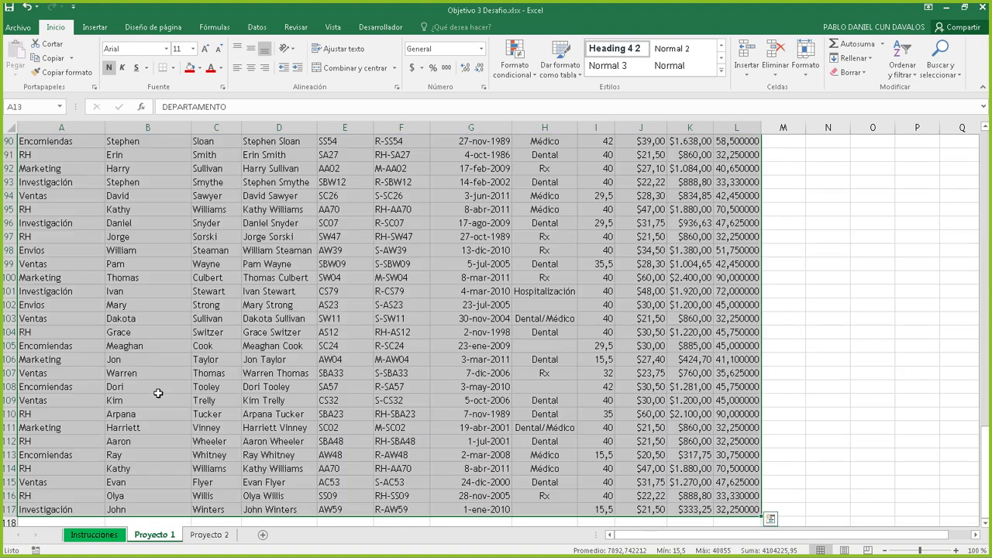
scroll(157, 393, "up", 7)
key("ctrl+period")
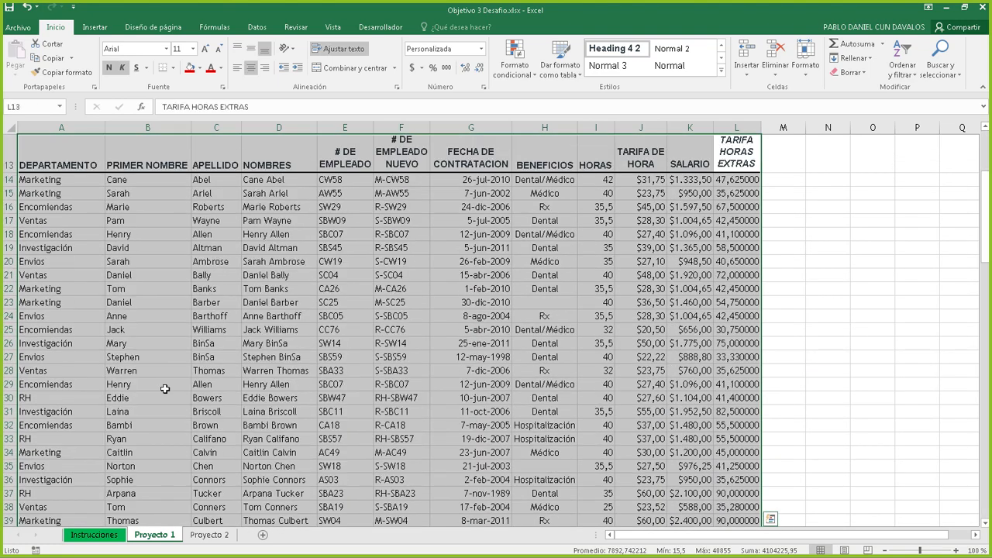
scroll(147, 368, "up", 4)
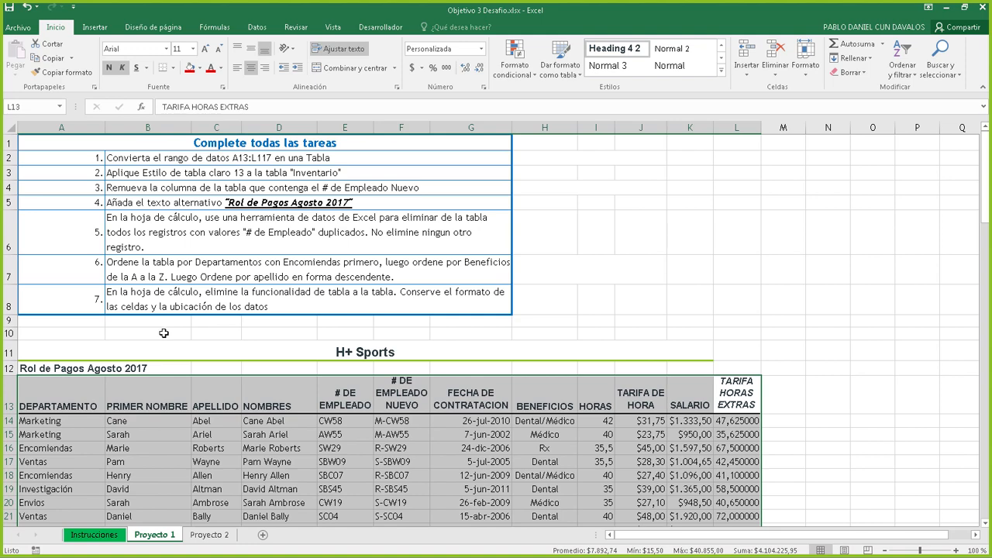
key("ctrl+t")
Confirm A13:L117 as table Tabla1 and check its DEPARTAMENTO through # DE EMPLEADO headers
scroll(539, 267, "up", 4)
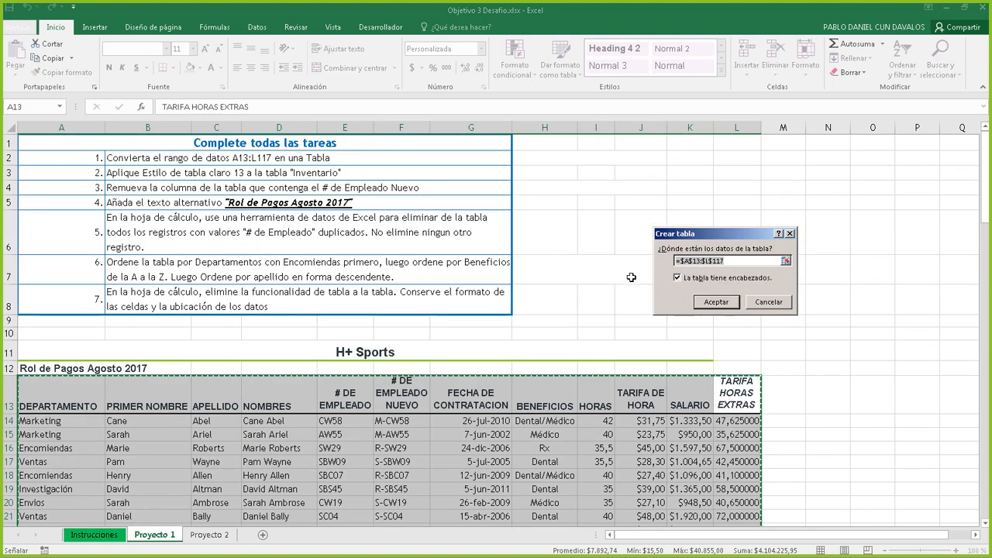
left_click(716, 302)
scroll(517, 359, "down", 2)
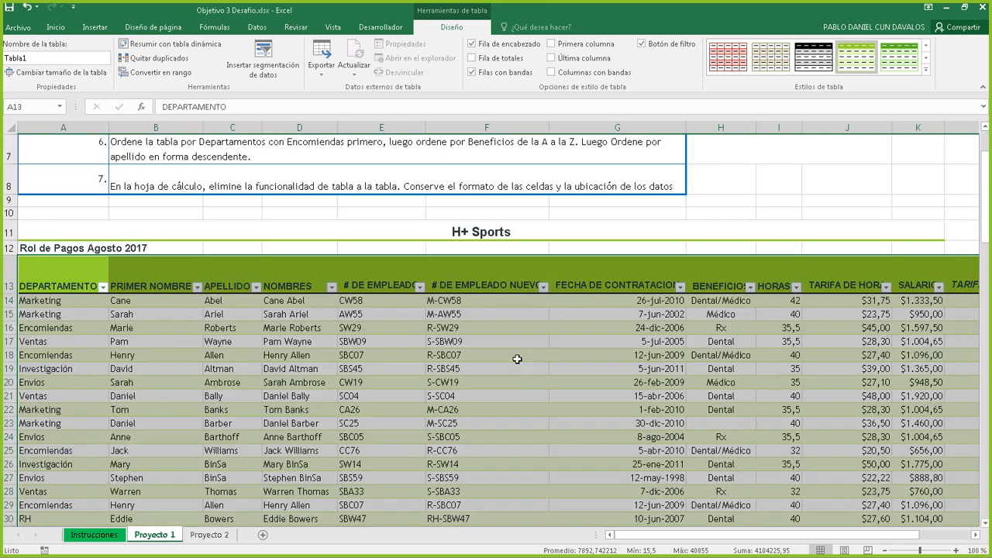
left_click(58, 275)
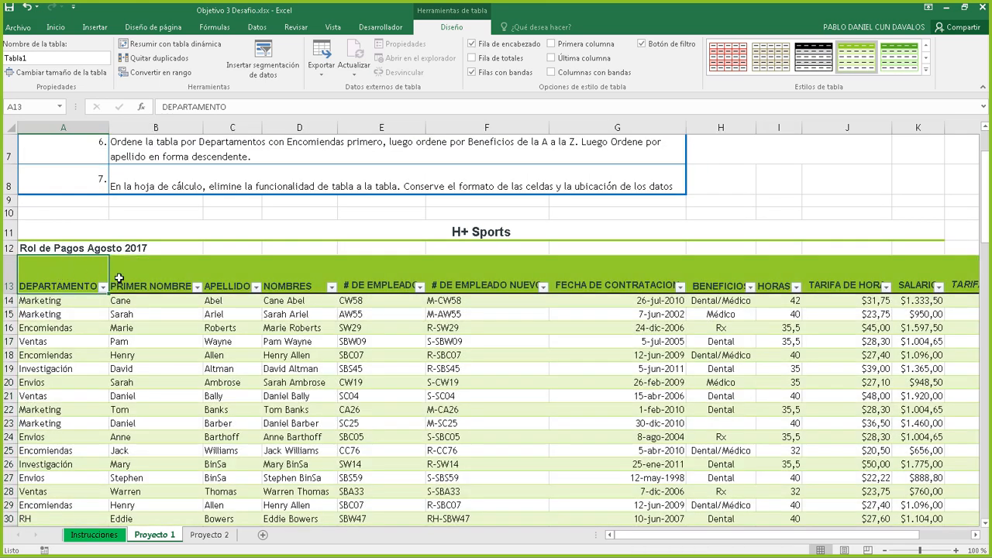
left_click(142, 276)
left_click(231, 279)
left_click(287, 278)
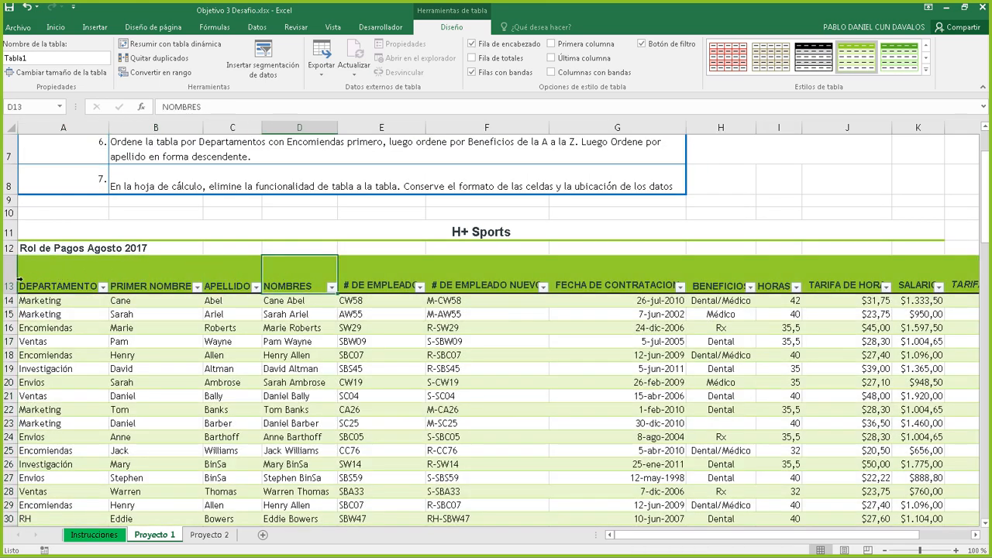
left_click(47, 277)
left_click(147, 281)
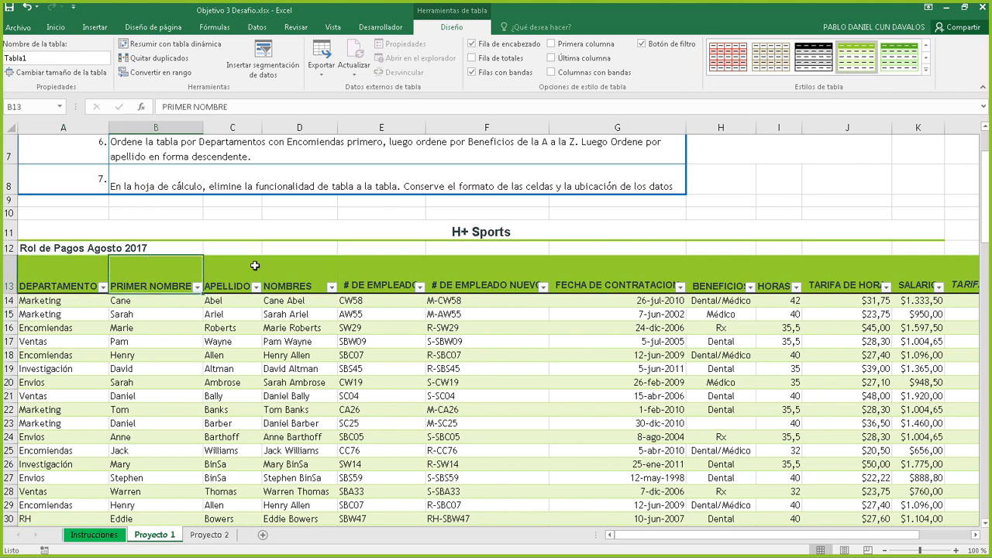
left_click(255, 266)
left_click(324, 276)
left_click(419, 268)
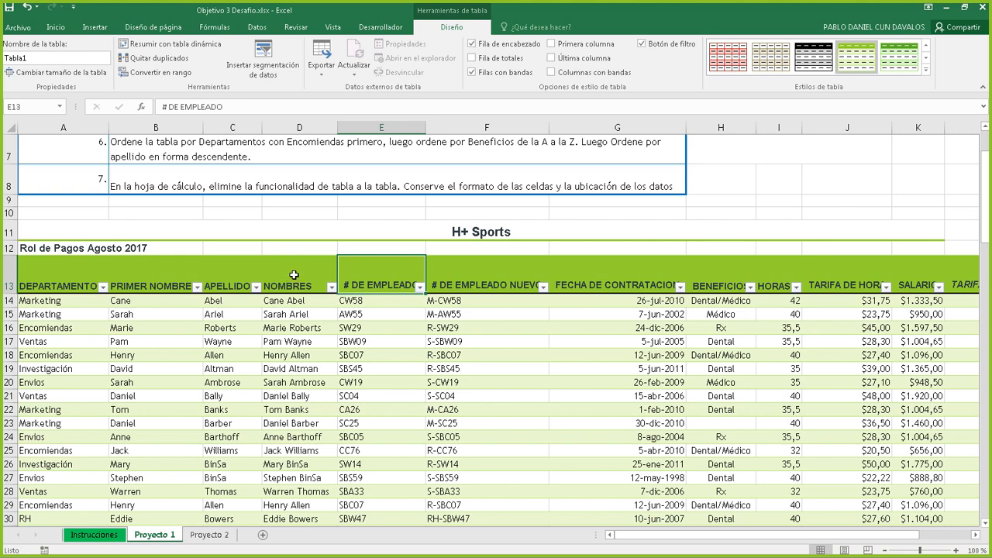
scroll(295, 275, "up", 2)
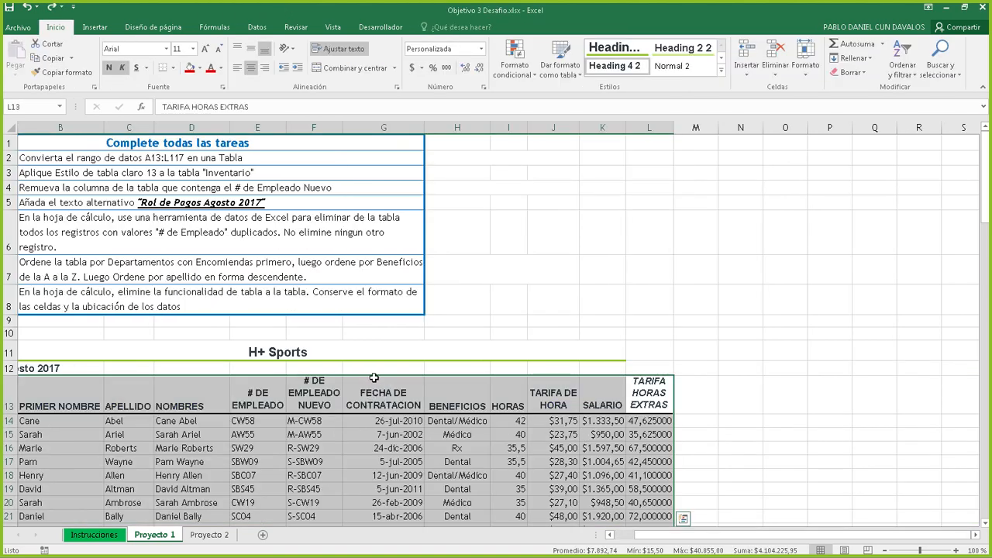
Apply a light yellow table style to A13:L117, then undo it
left_click(565, 72)
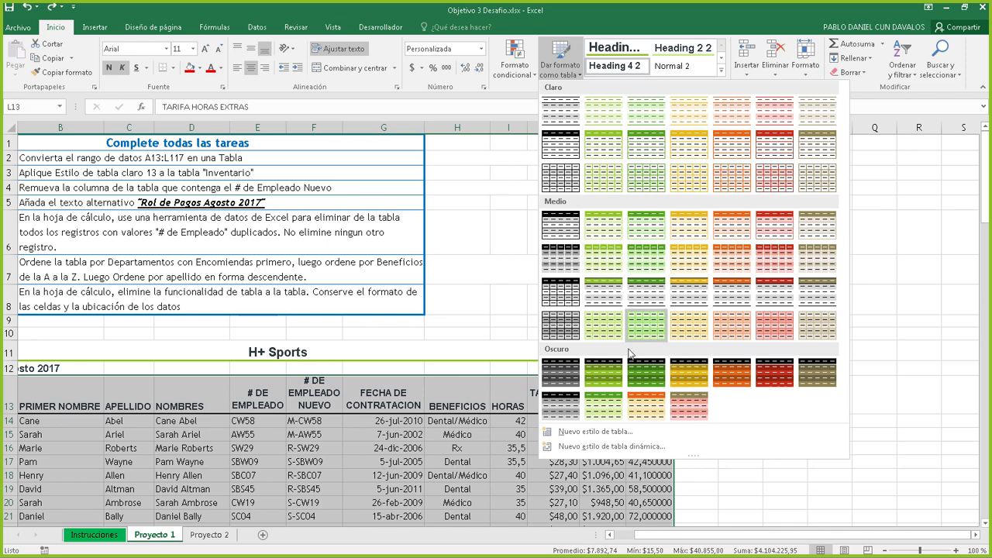
left_click(690, 153)
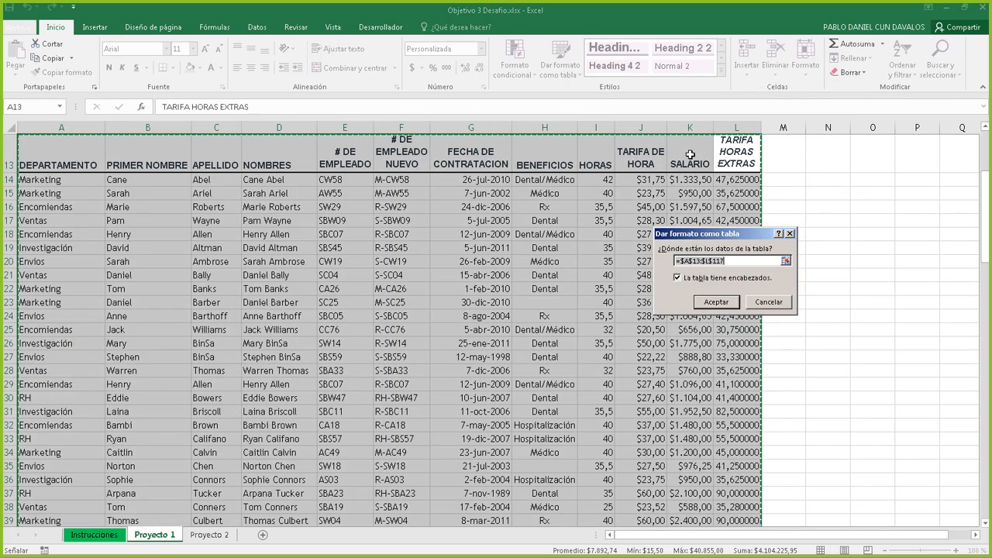
left_click(717, 303)
scroll(638, 230, "up", 4)
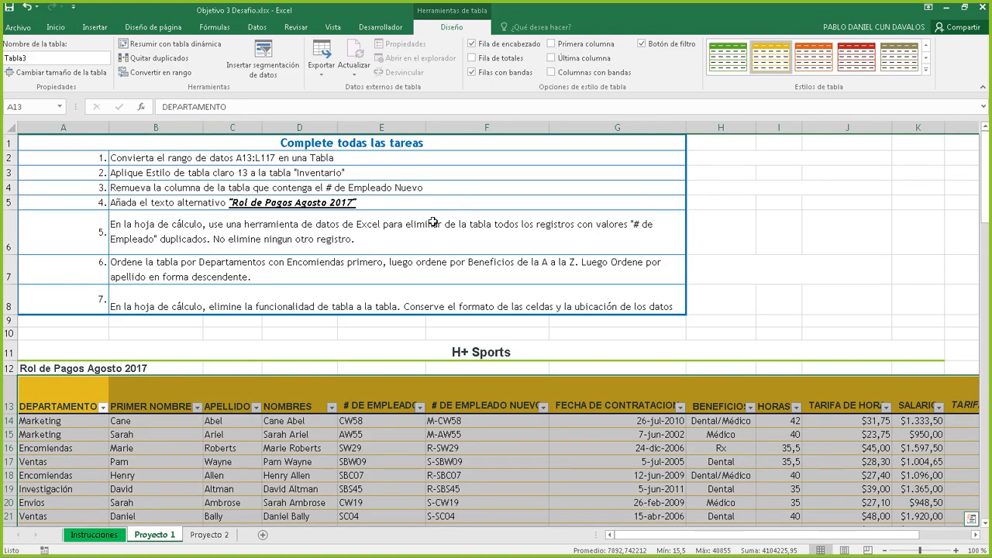
key("ctrl+z")
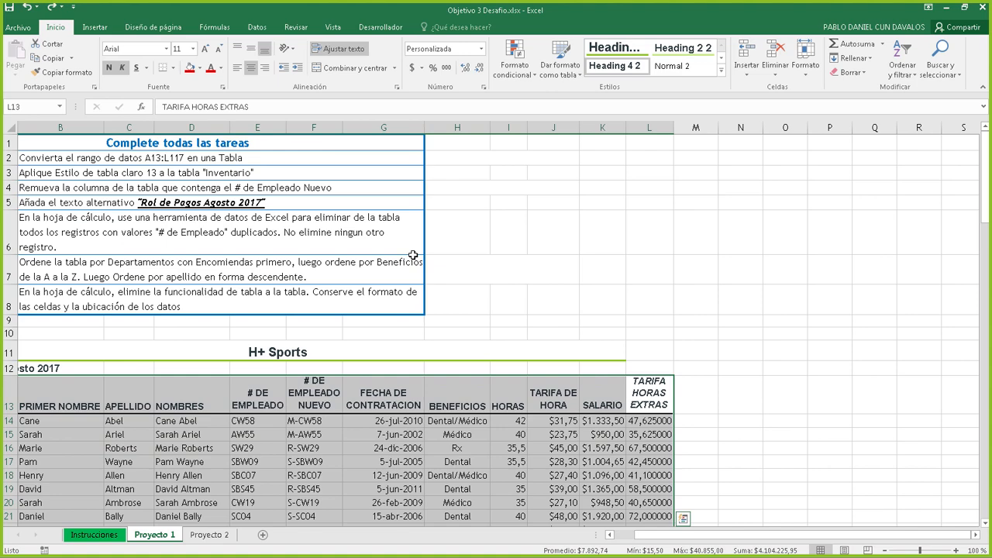
left_click(96, 28)
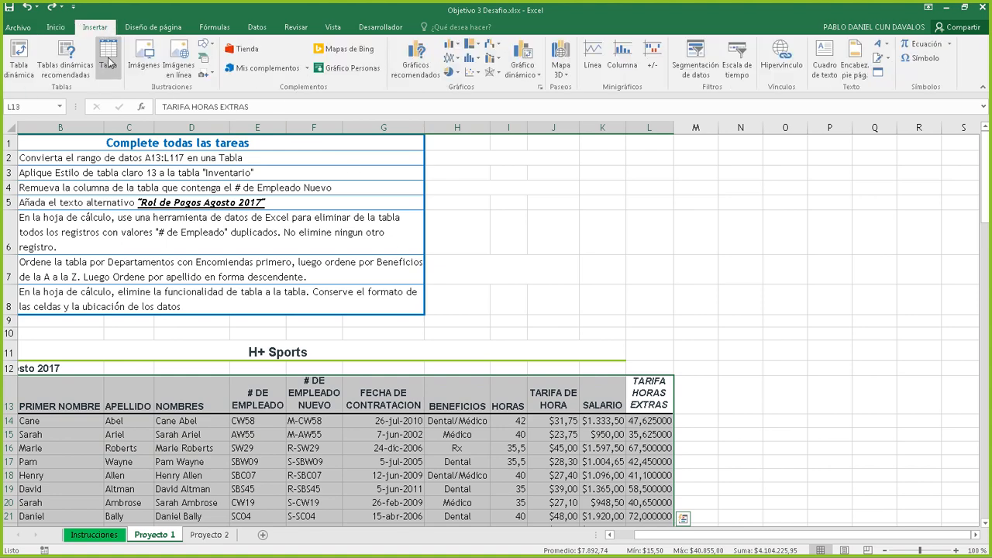
left_click(109, 65)
left_click(716, 301)
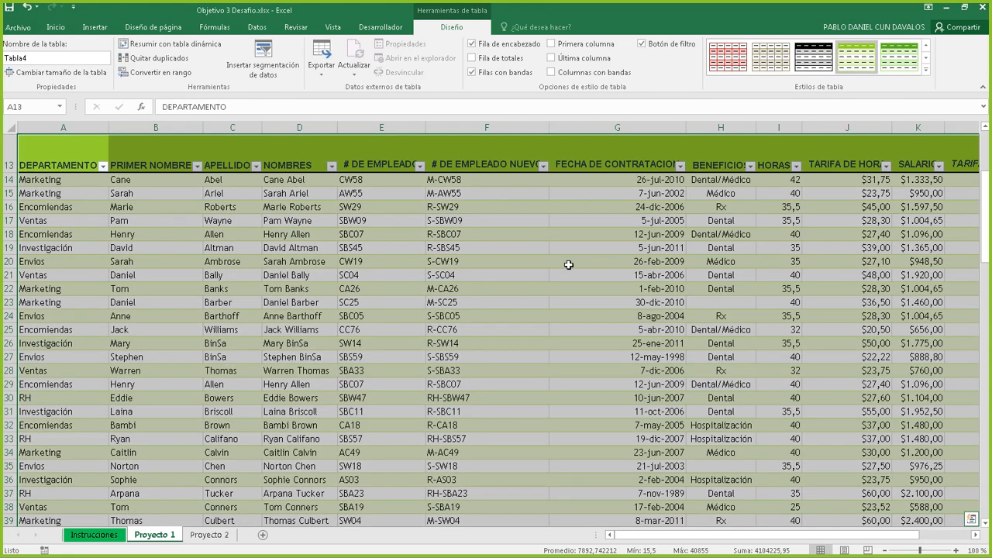
scroll(494, 249, "up", 4)
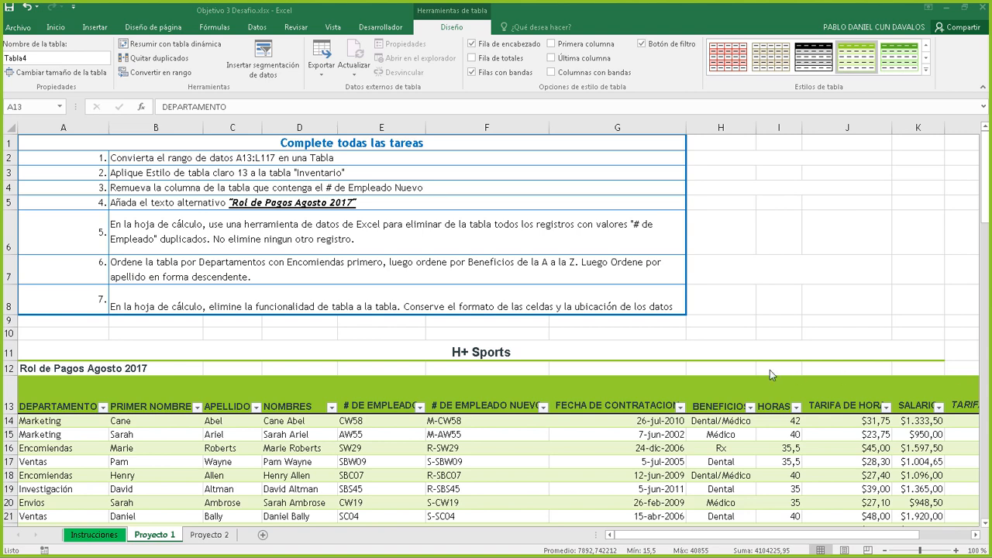
left_click(85, 394)
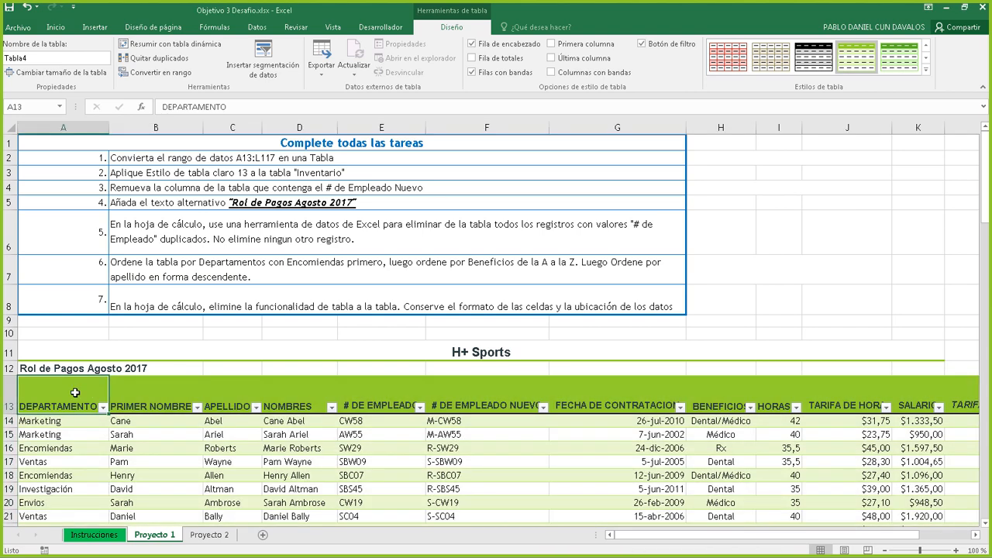
left_click(90, 354)
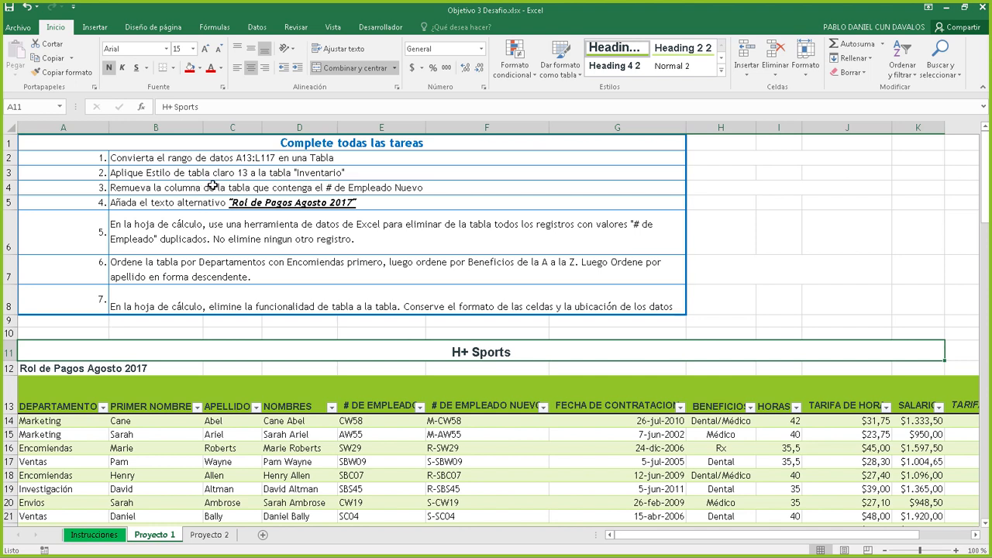
left_click(230, 161)
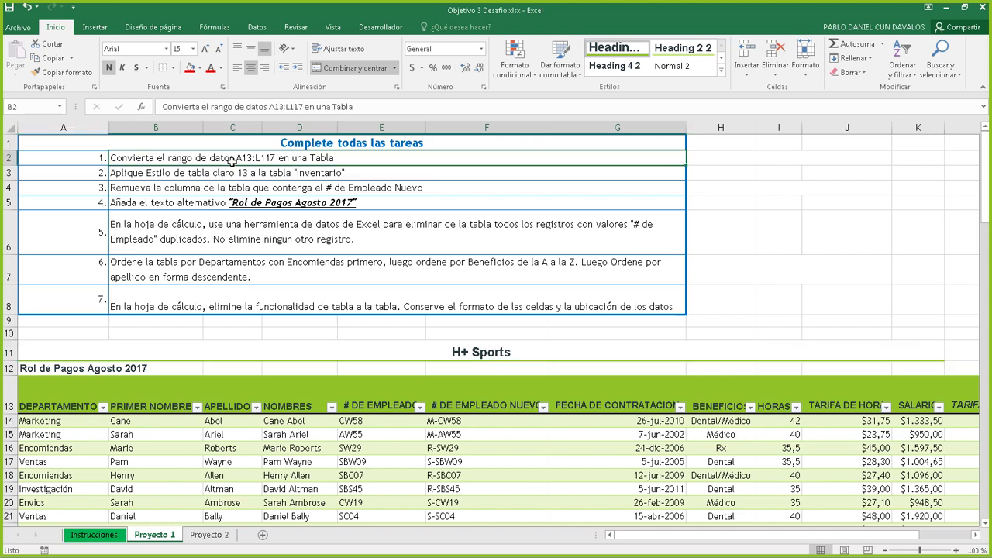
left_click(158, 448)
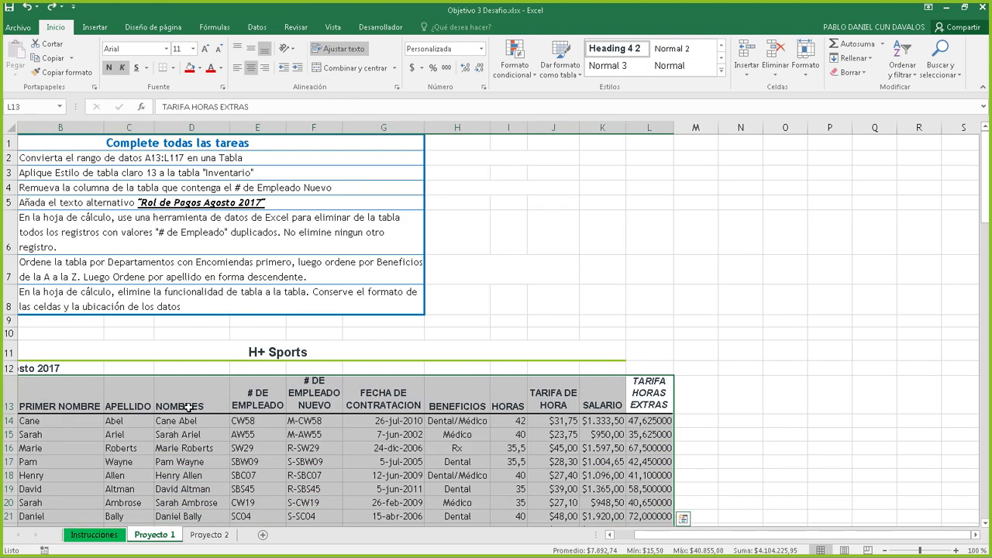
key("ctrl+t")
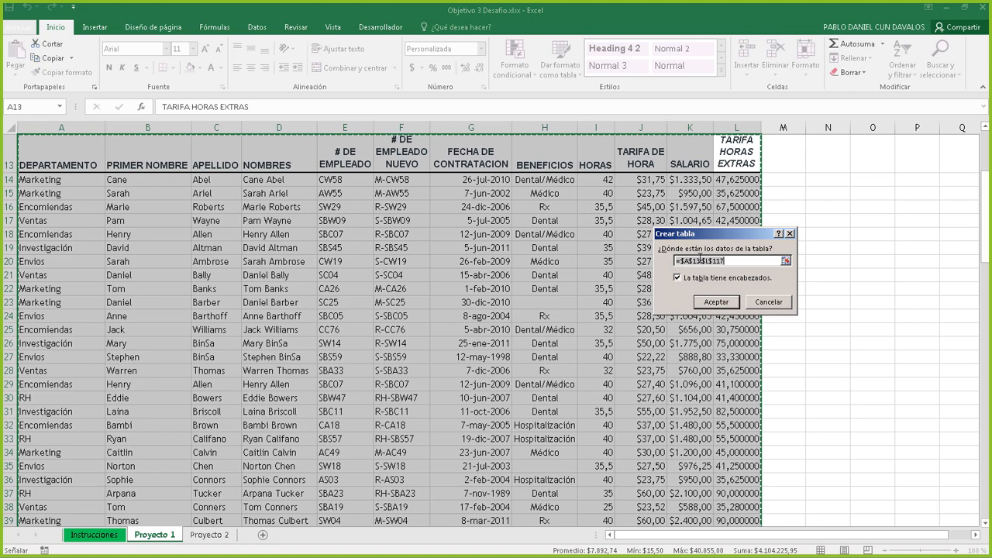
left_click(700, 261)
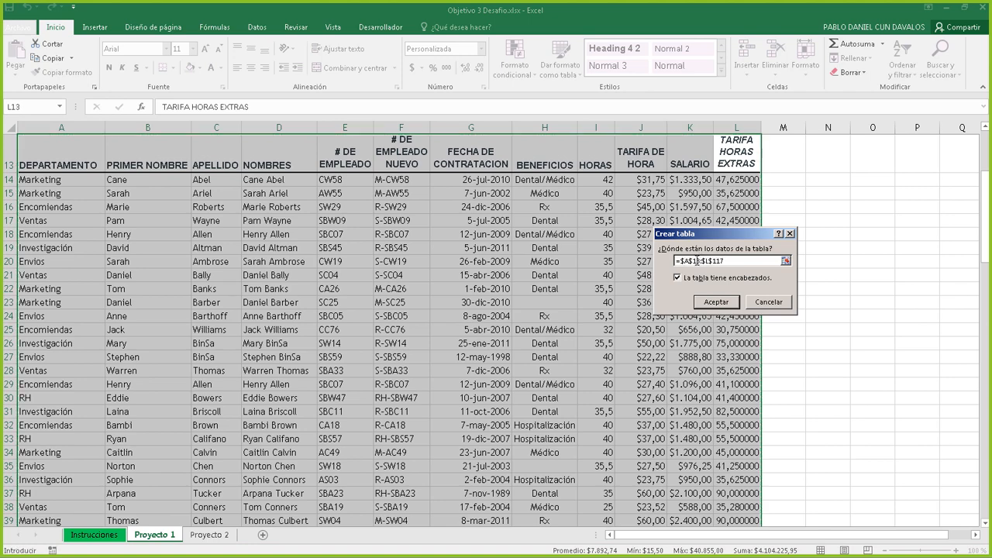
left_click(766, 303)
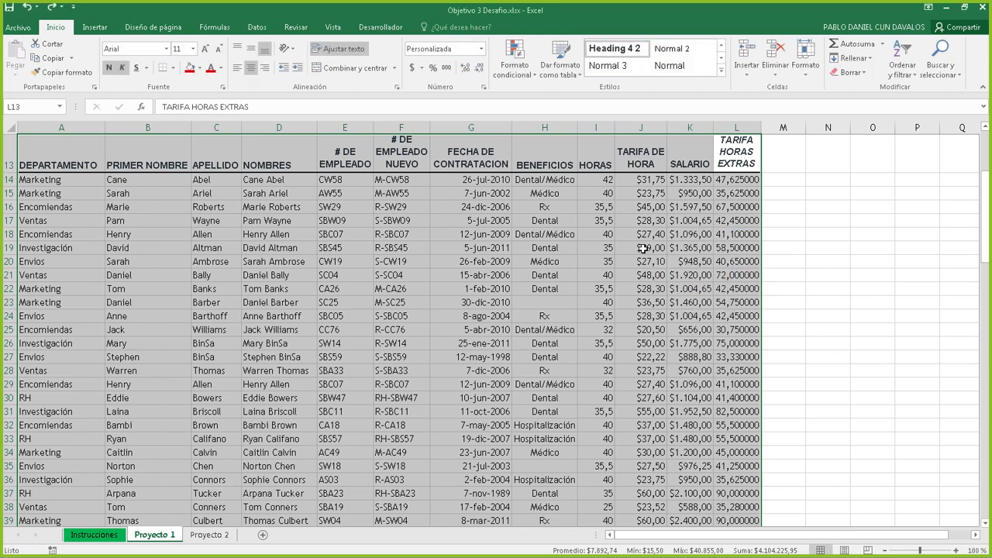
left_click(595, 221)
scroll(583, 225, "up", 4)
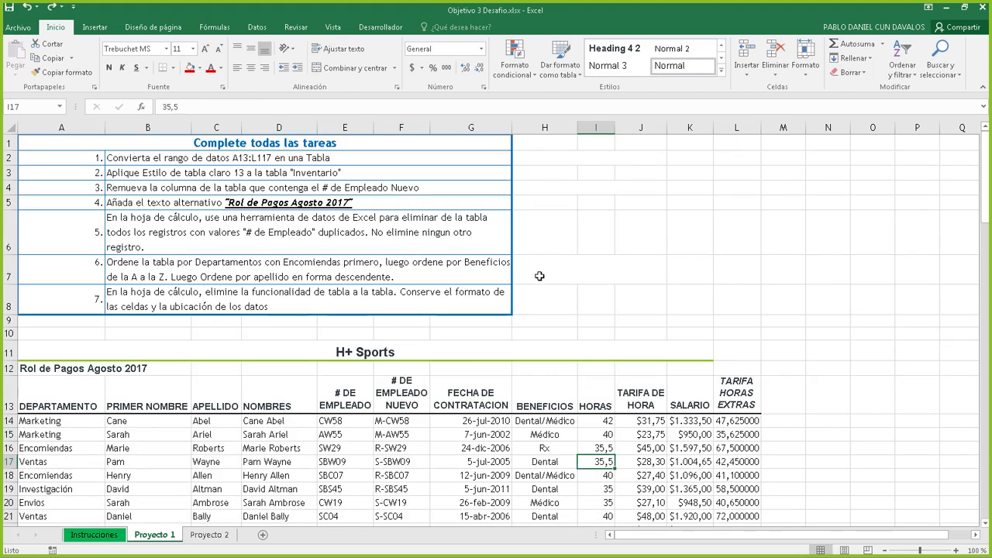
Turn A13:L117 into a table with Ctrl+T, then undo it
left_click(234, 393)
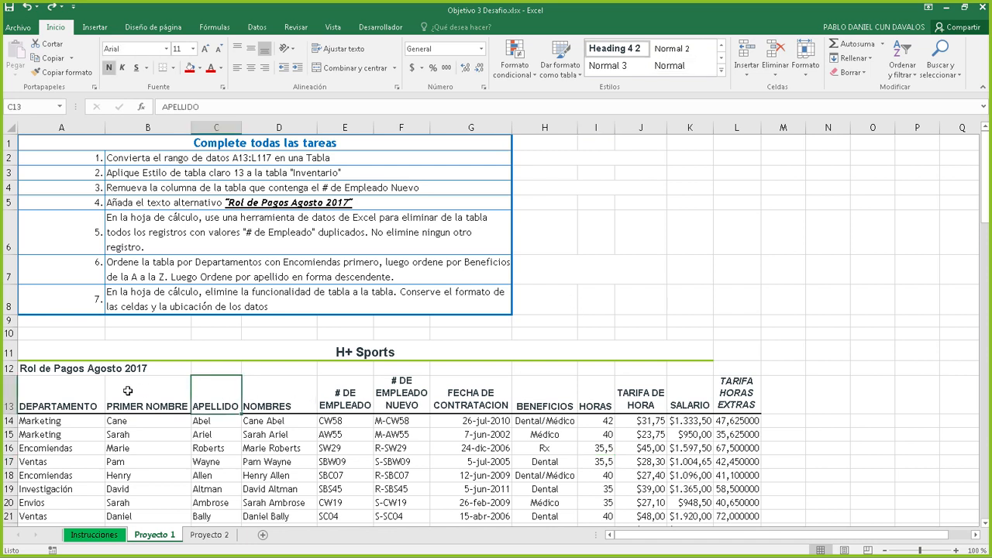
left_click(126, 387)
left_click(198, 368)
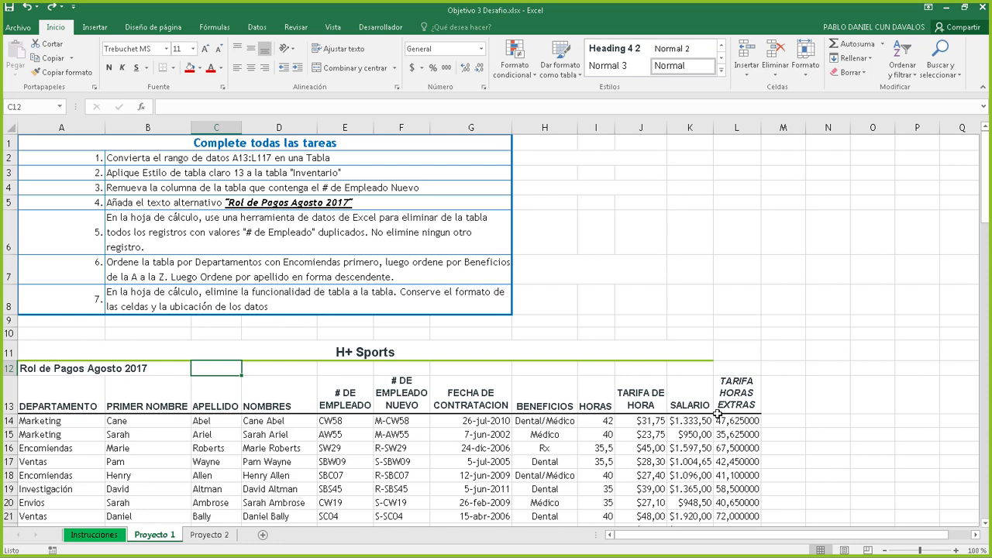
left_click(87, 399)
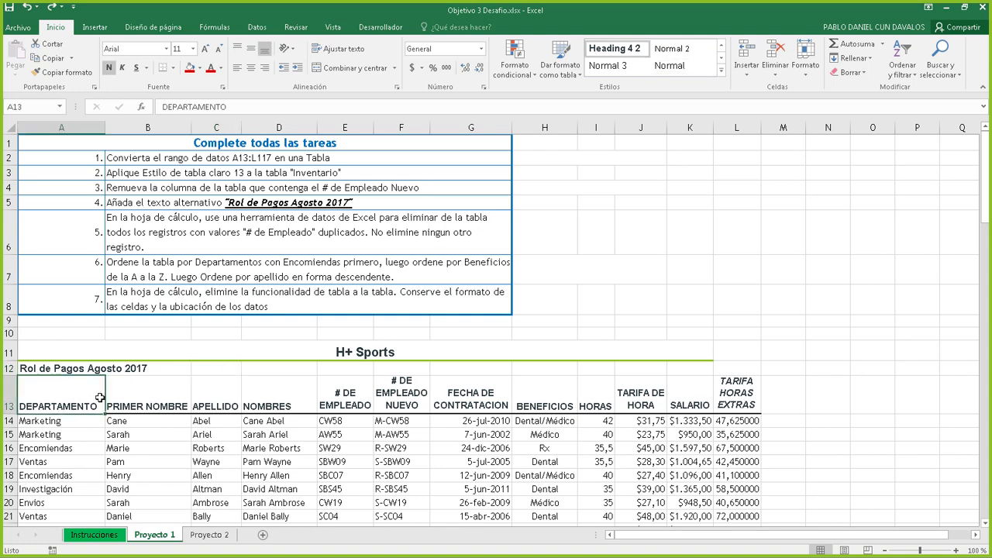
key("ctrl+shift+Right")
key("ctrl+shift+Down")
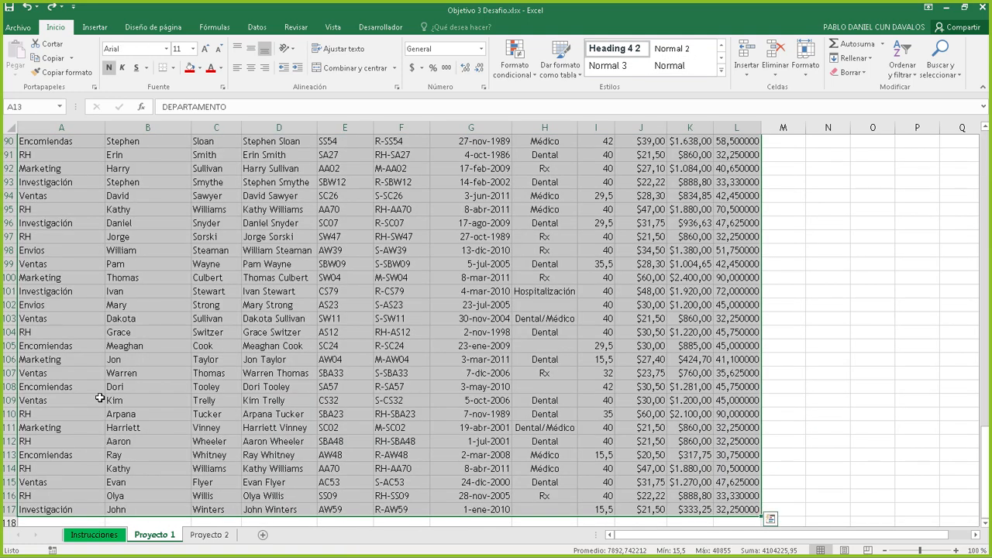
key("ctrl+t")
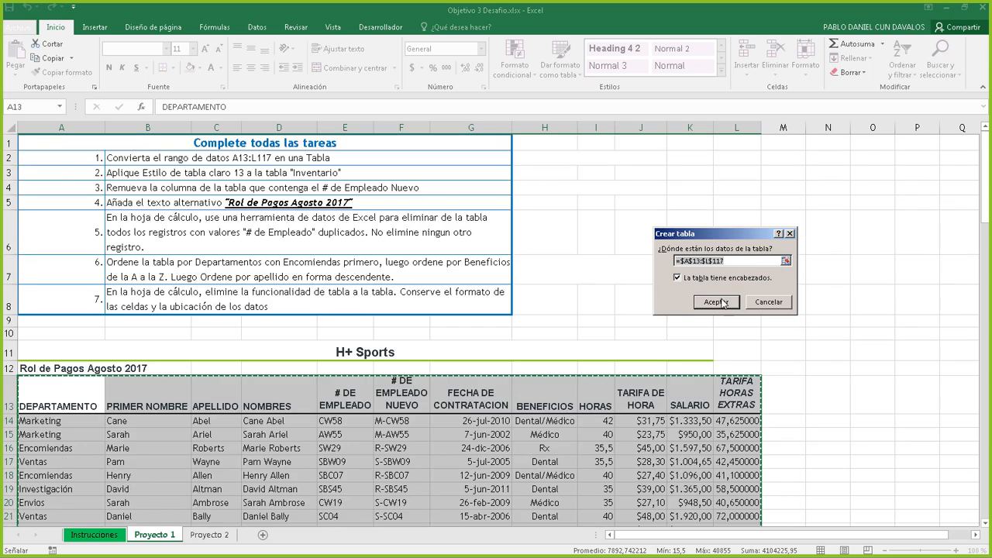
left_click(722, 303)
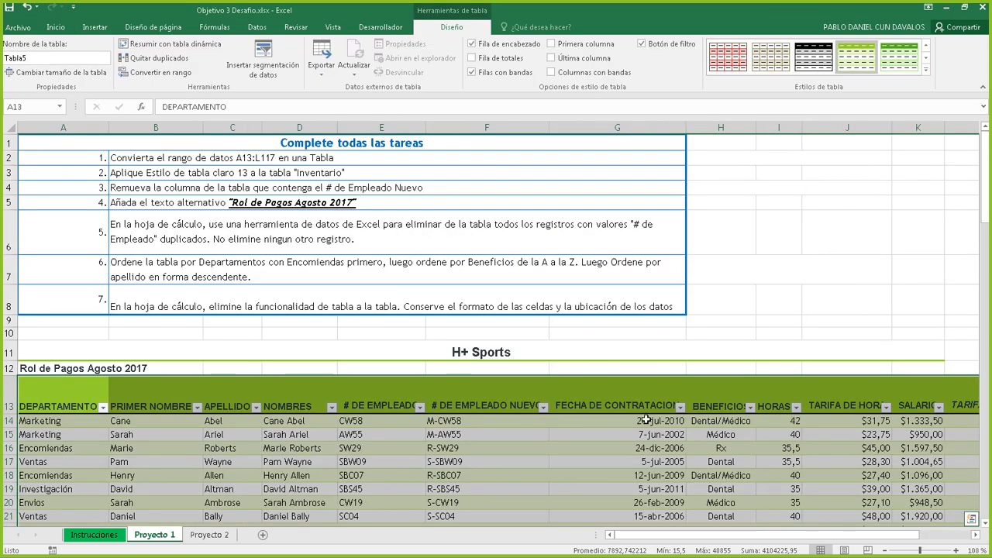
key("ctrl+z")
Make a headerless table starting at $A$13, undo it, and reselect the header row from A13
left_click(475, 473)
key("ctrl+a")
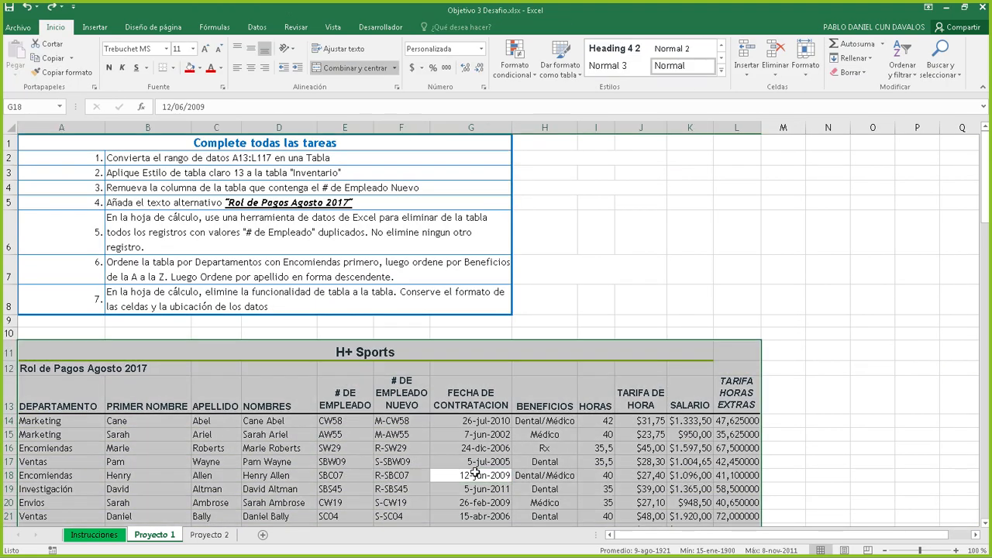
key("ctrl+t")
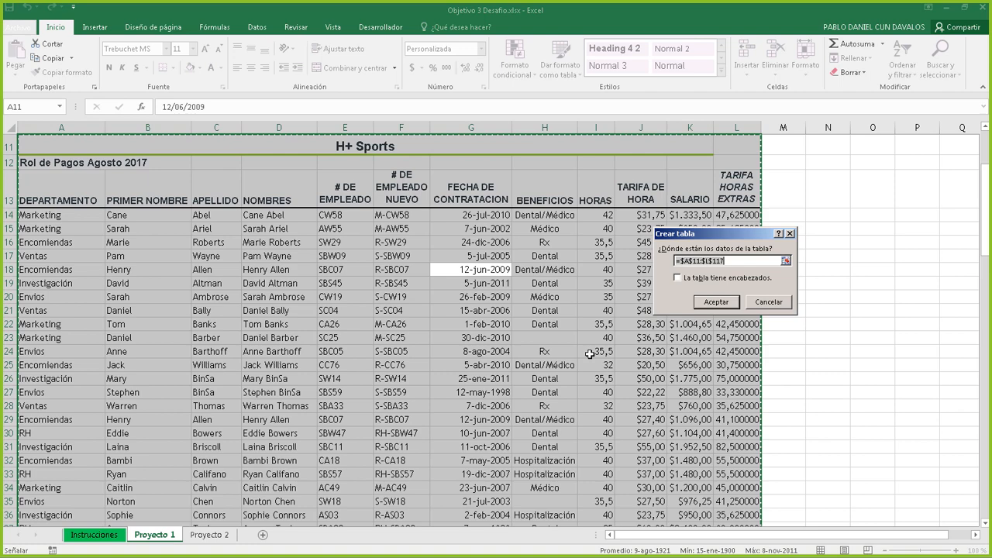
left_click(696, 260)
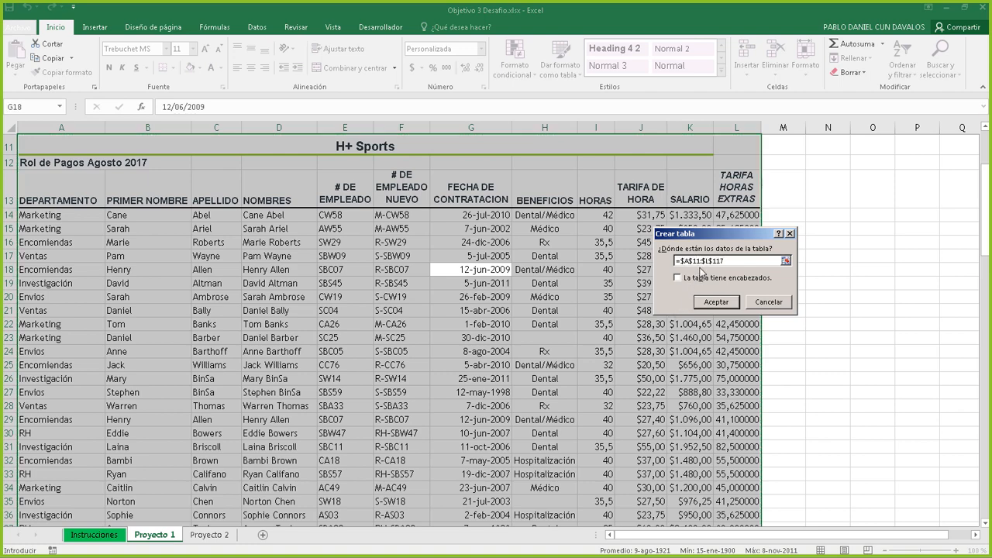
scroll(702, 272, "up", 2)
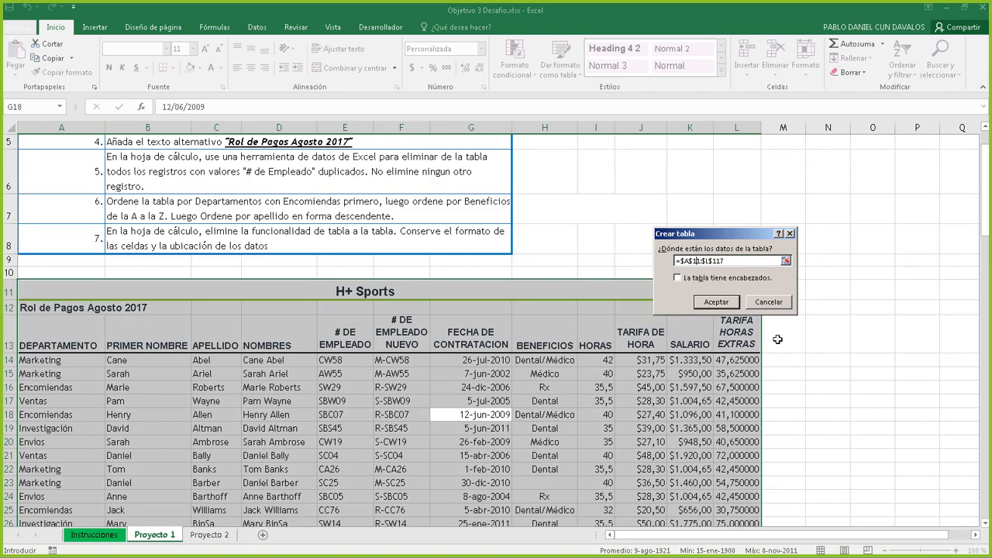
key("BackSpace")
type("3")
key("Return")
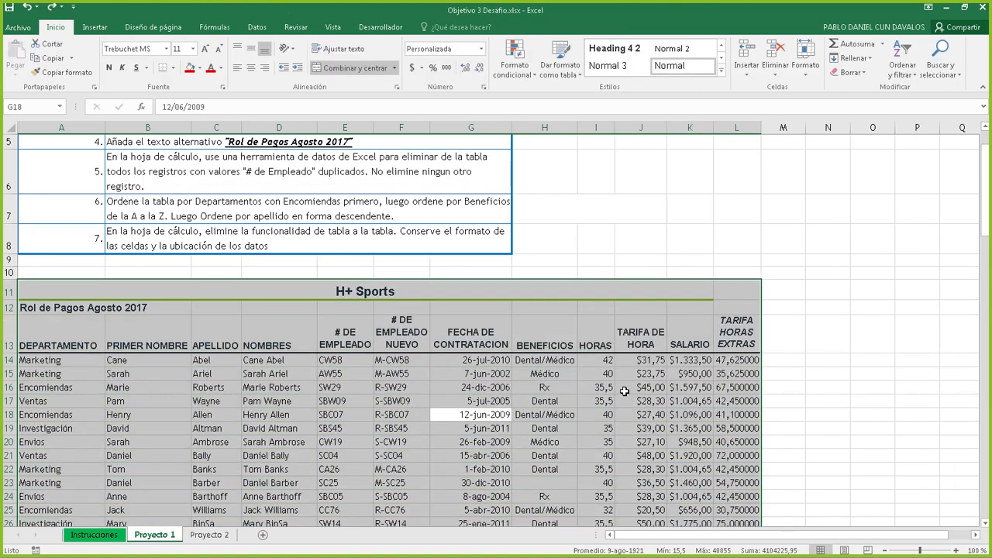
left_click(544, 373)
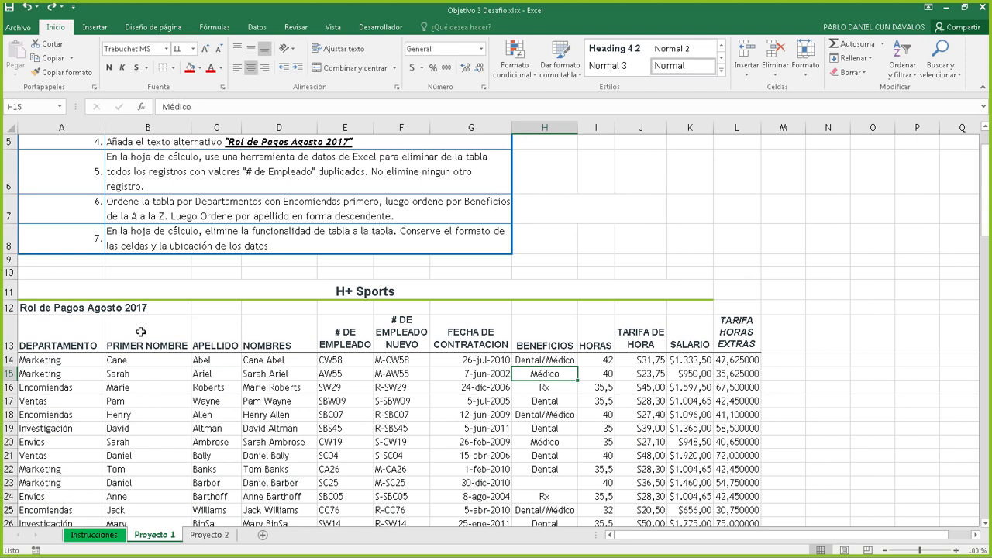
left_click(86, 342)
key("ctrl+shift+Right")
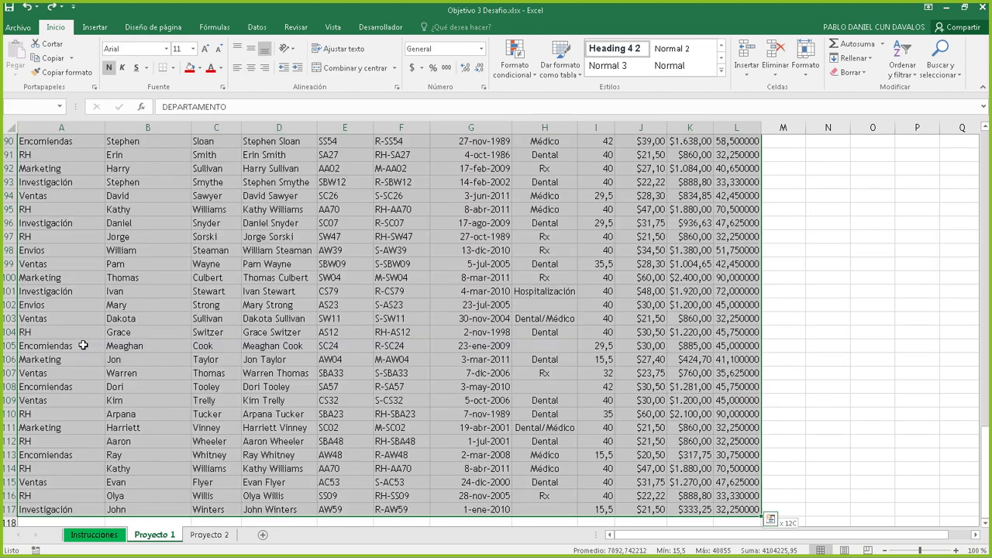
Convert the payroll data down to row 117 into a table, then check its header cells
key("ctrl+shift+Down")
key("ctrl+t")
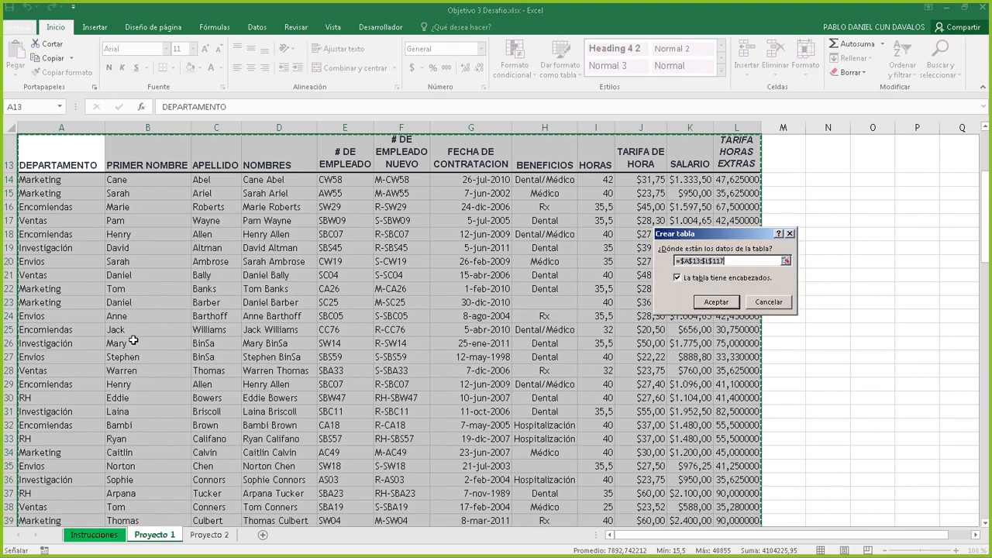
key("Return")
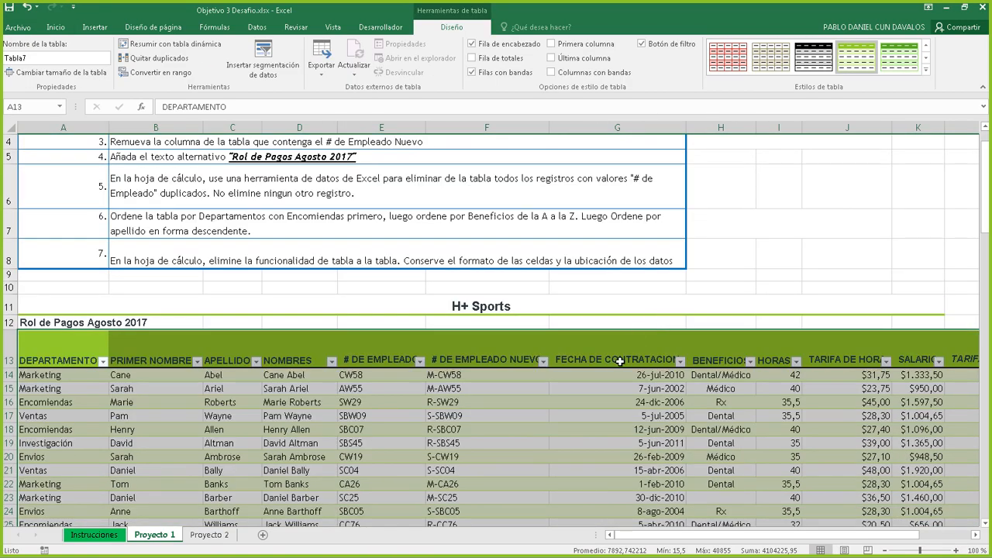
left_click(532, 353)
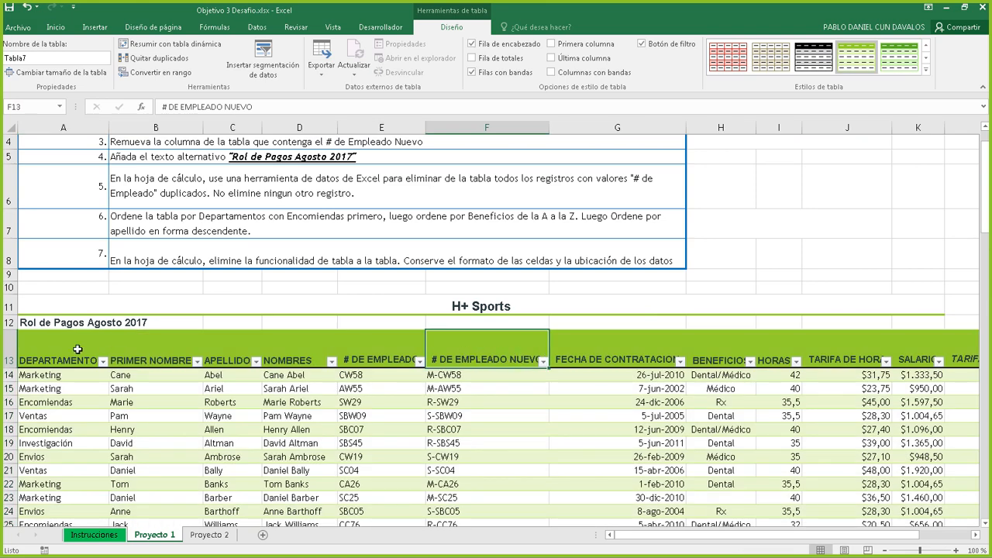
left_click(9, 348)
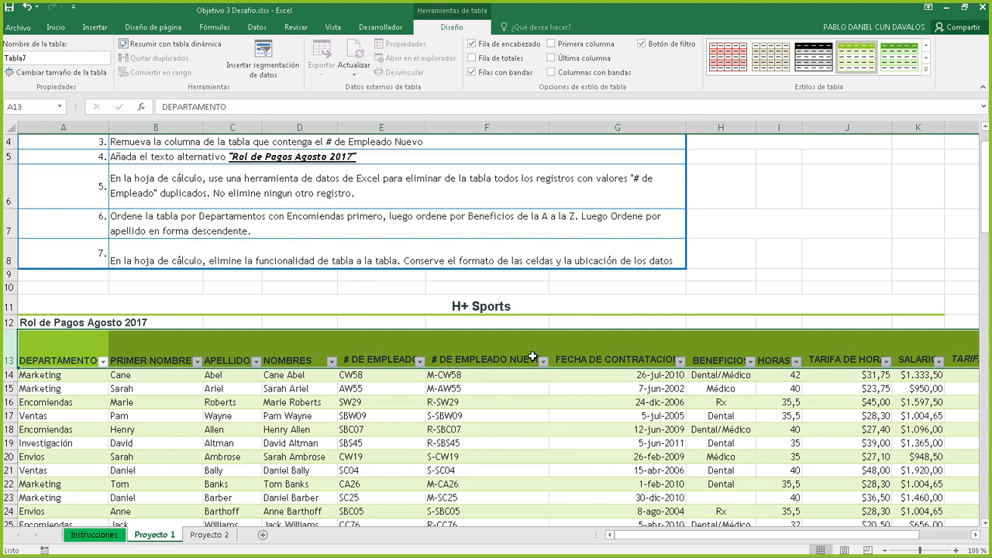
left_click(603, 360)
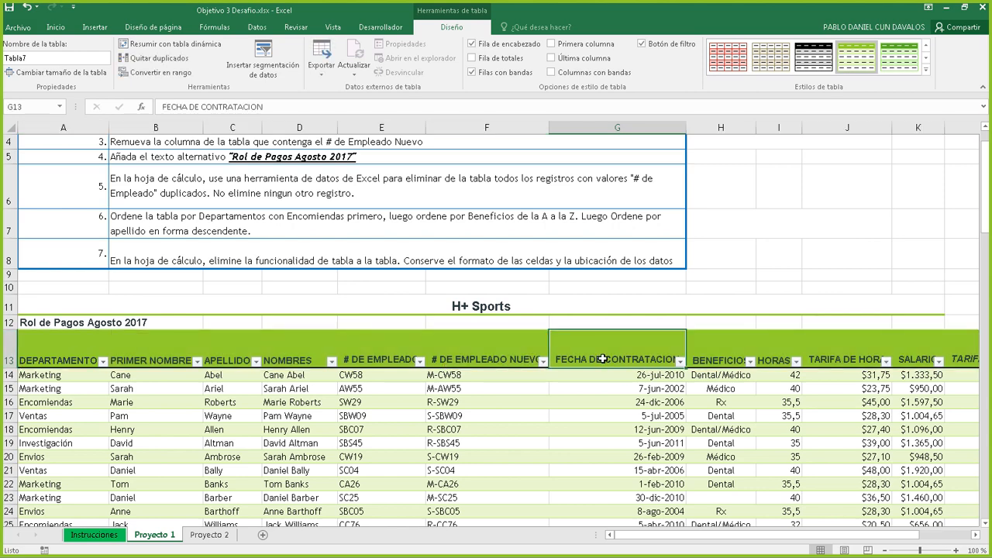
left_click(599, 398)
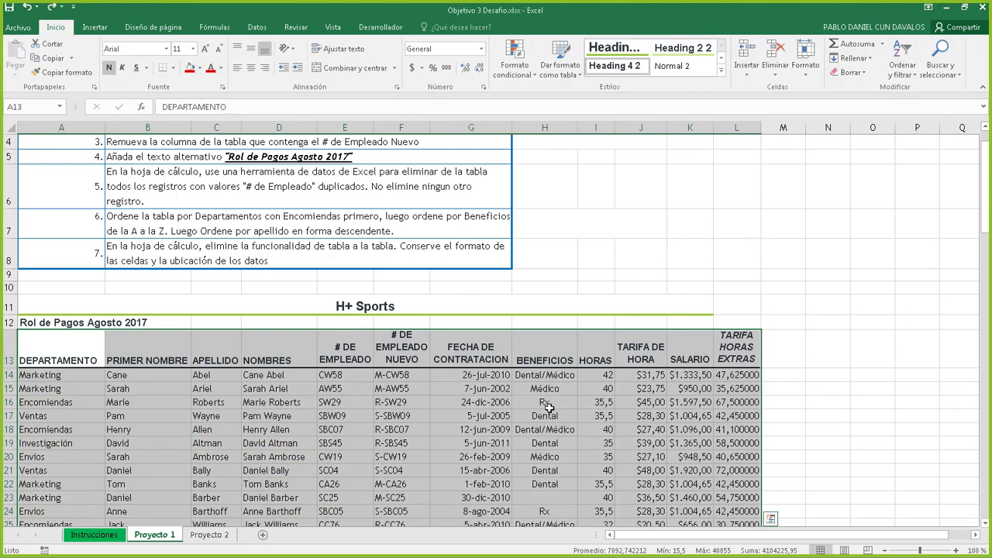
Re-create the table from range $A$13:$L$117 with 'La tabla tiene encabezados' ticked
left_click(381, 428)
key("ctrl+a")
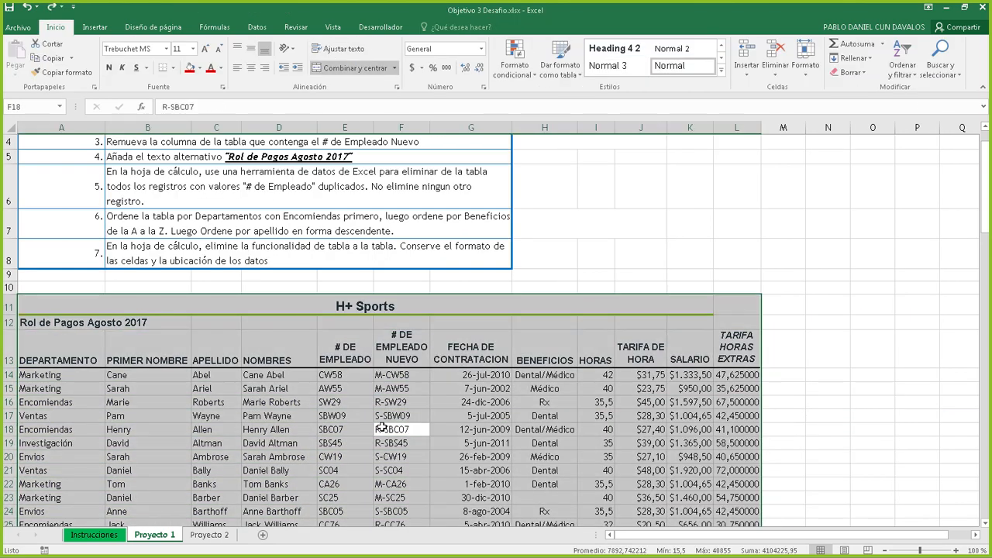
key("ctrl+t")
left_click(698, 261)
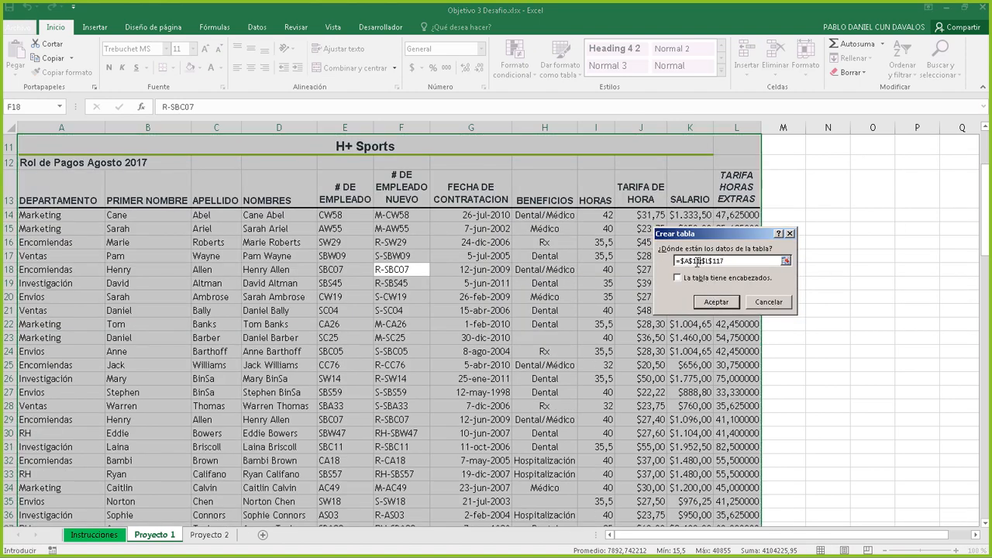
key("BackSpace")
type("3")
left_click(683, 279)
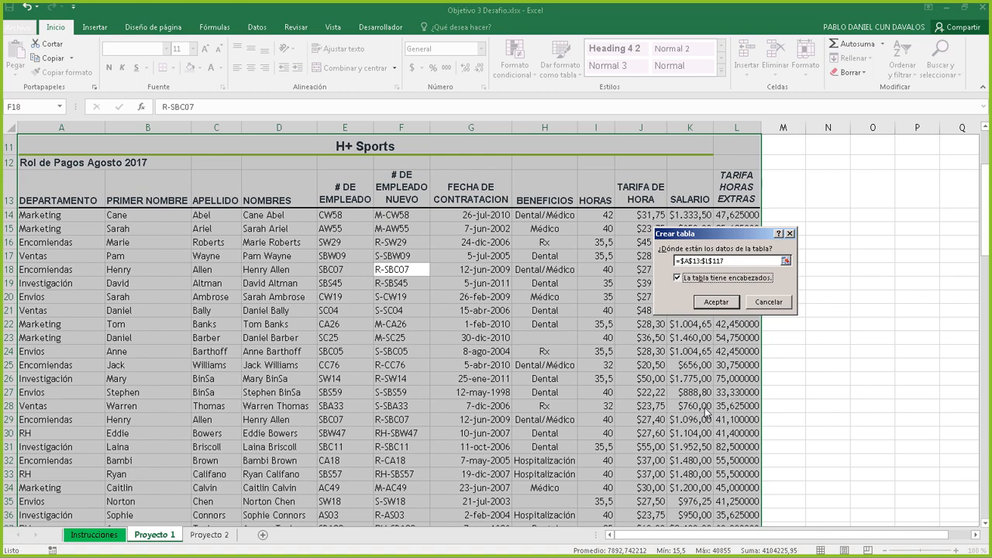
left_click(716, 302)
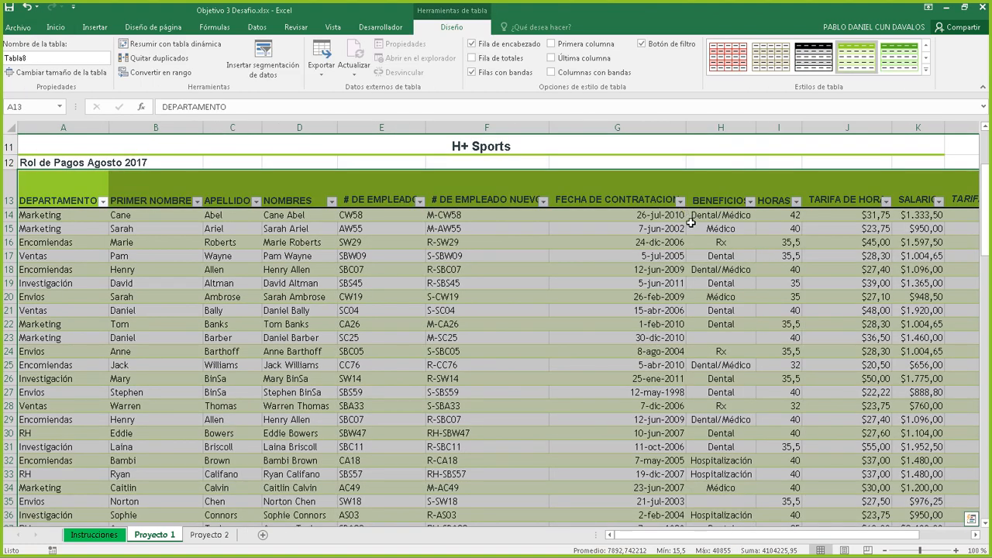
left_click(624, 195)
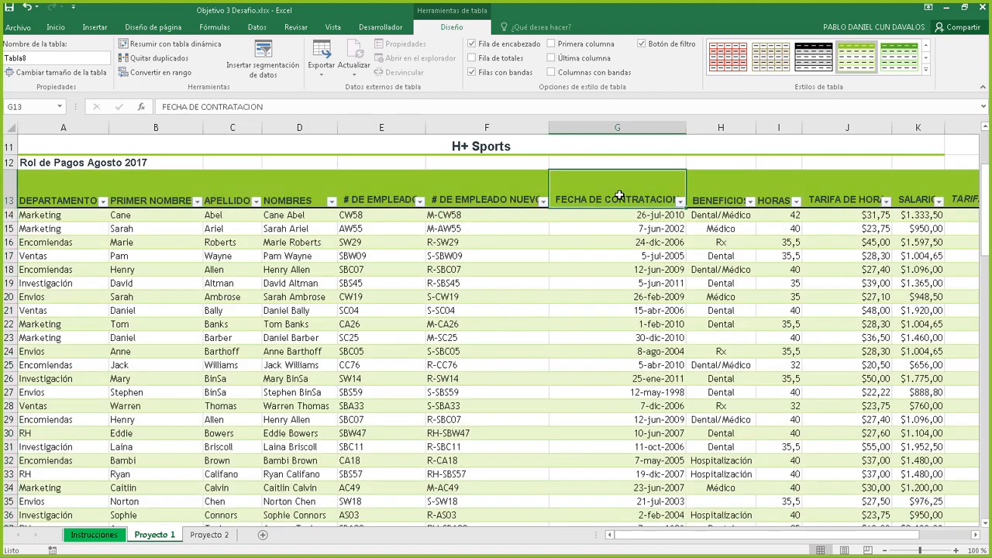
scroll(634, 233, "up", 2)
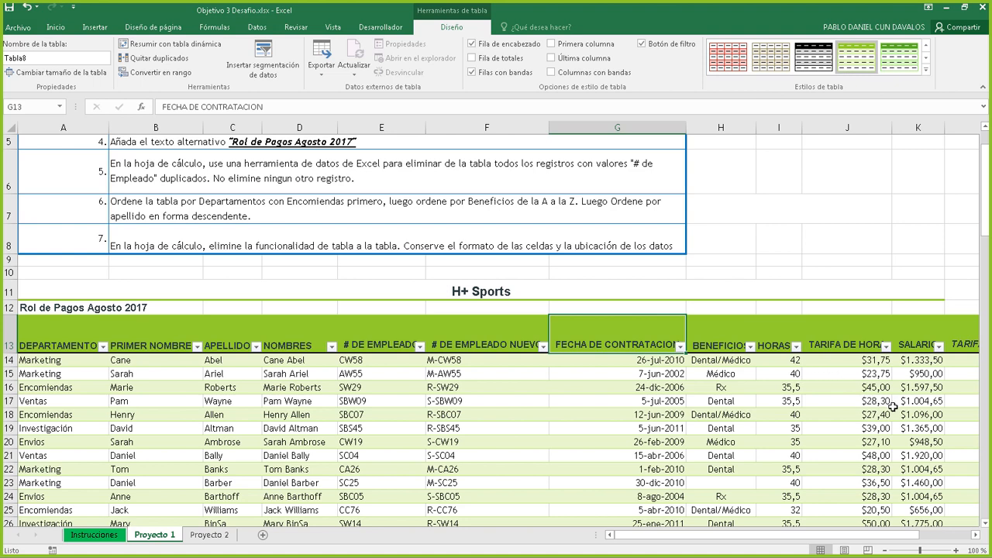
Review the hourly rate and Médico cells, then read task 2 about the table style
left_click(839, 390)
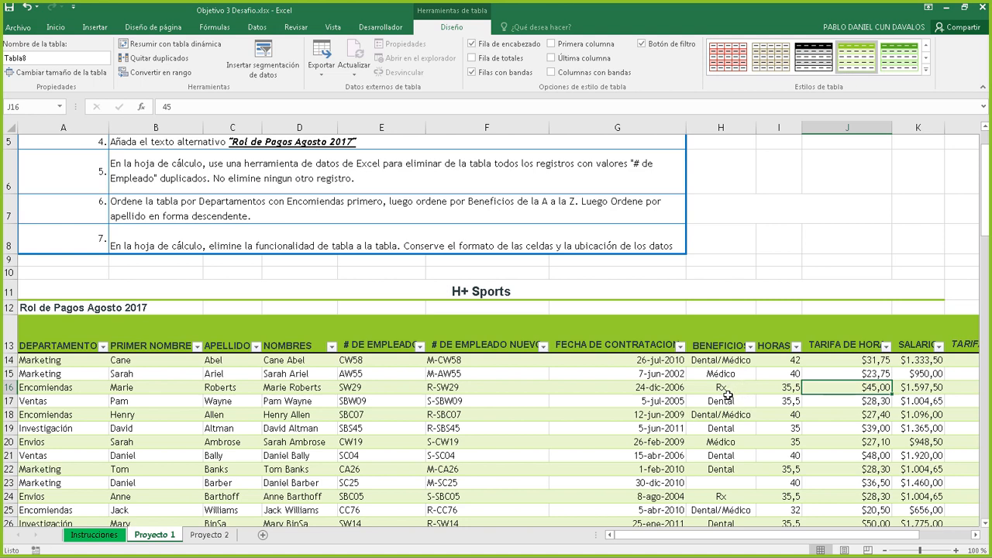
left_click(838, 377)
left_click(731, 381)
left_click(818, 377)
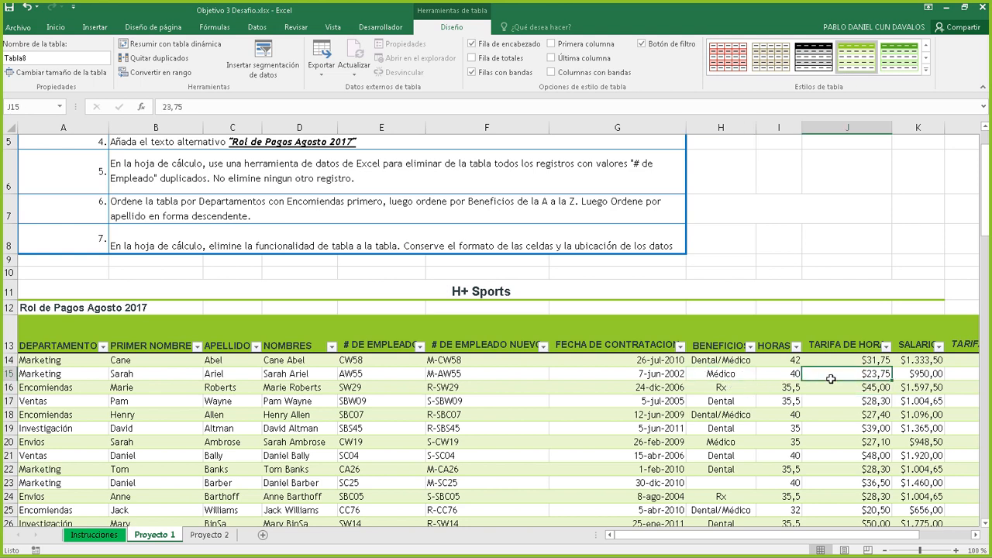
left_click(704, 378)
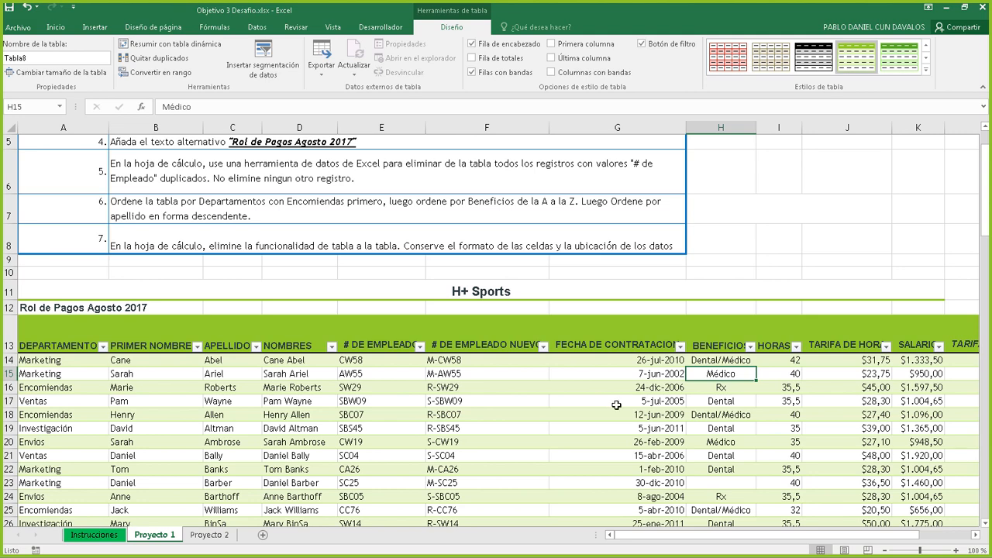
left_click(227, 228)
scroll(227, 228, "up", 2)
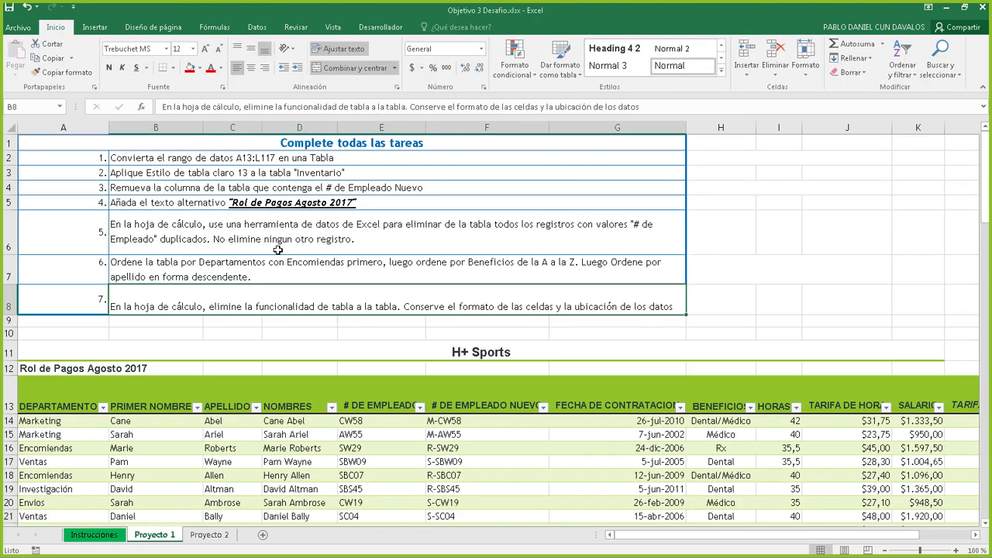
left_click(214, 174)
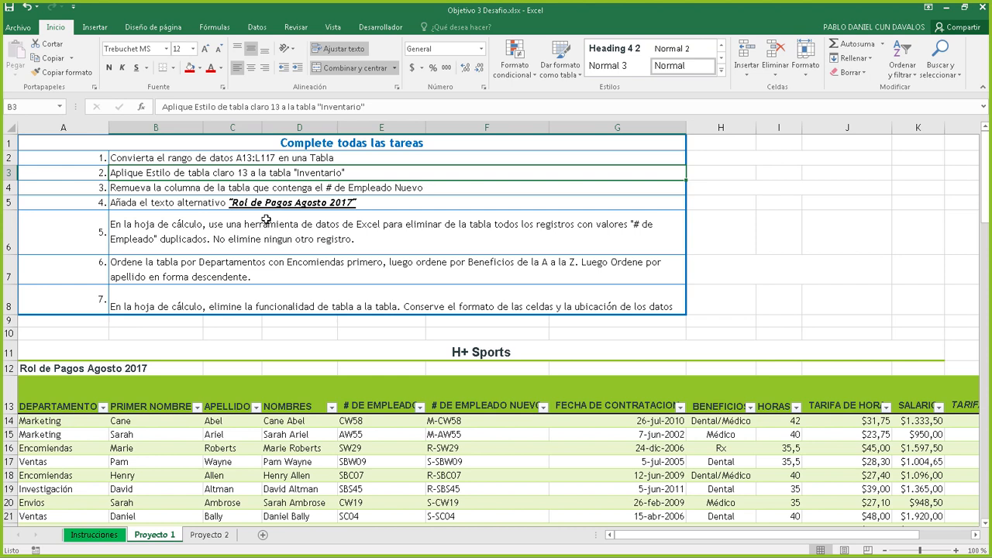
Check the table's name in the names list, then open the Dar formato como tabla gallery
left_click(280, 425)
left_click(432, 449)
left_click(354, 448)
left_click(358, 476)
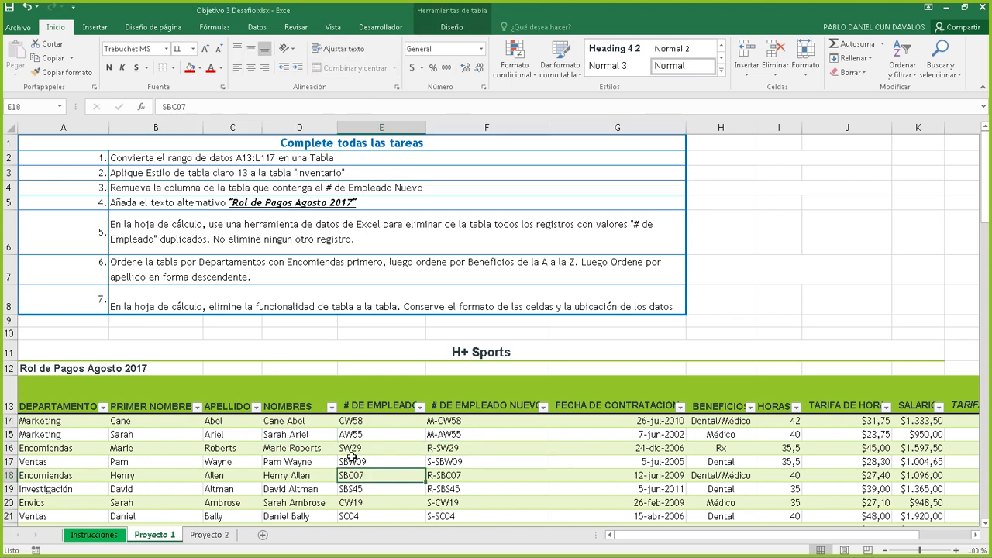
left_click(60, 107)
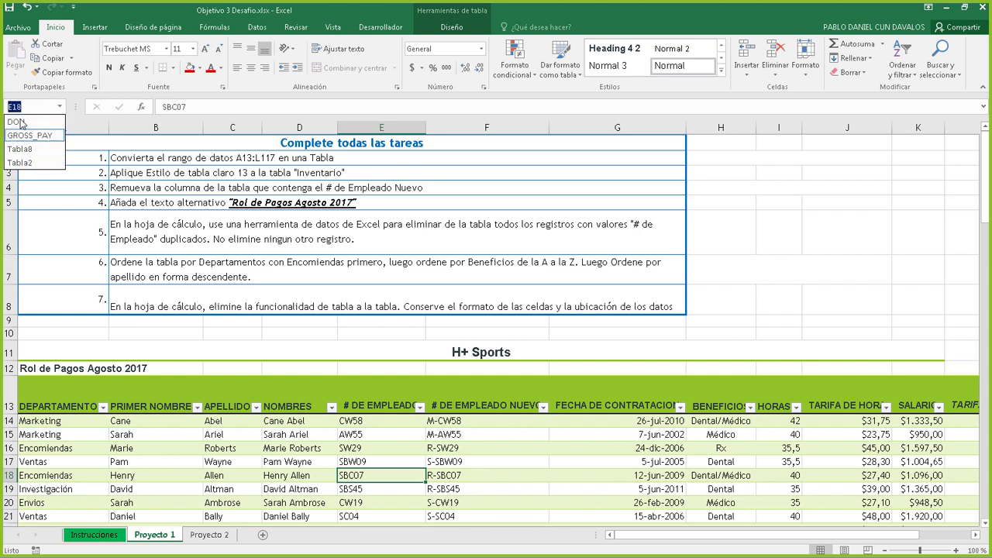
left_click(399, 298)
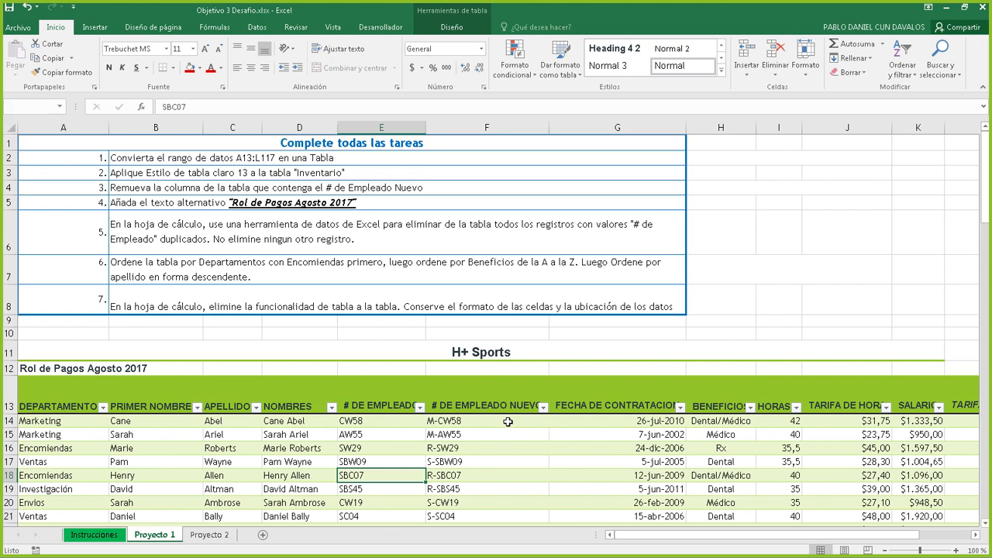
left_click(508, 421)
left_click(664, 439)
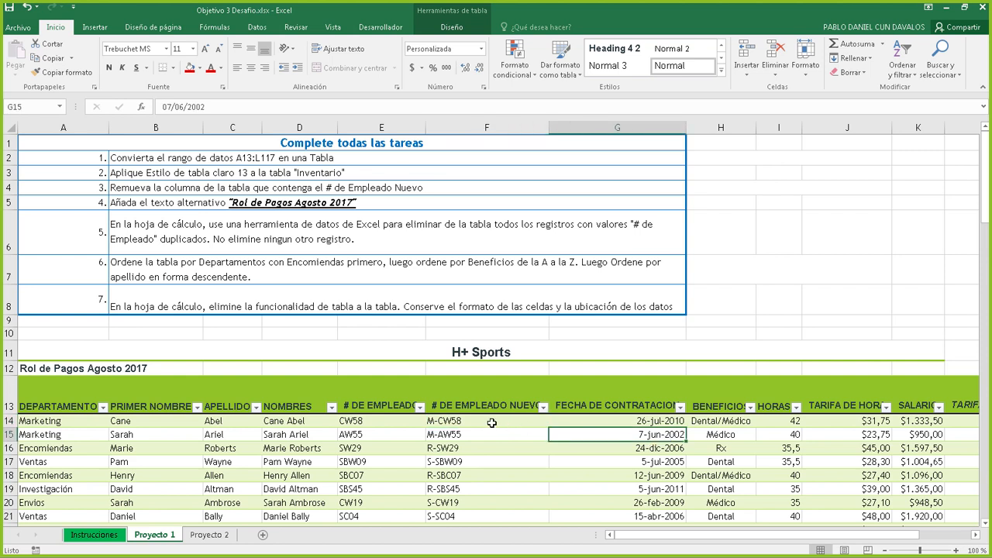
left_click(491, 421)
left_click(442, 461)
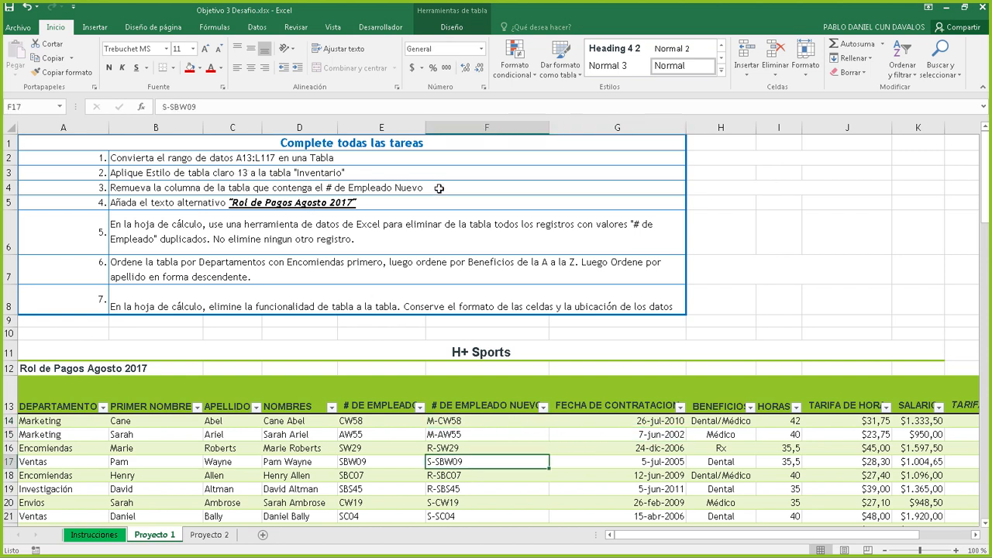
left_click(560, 61)
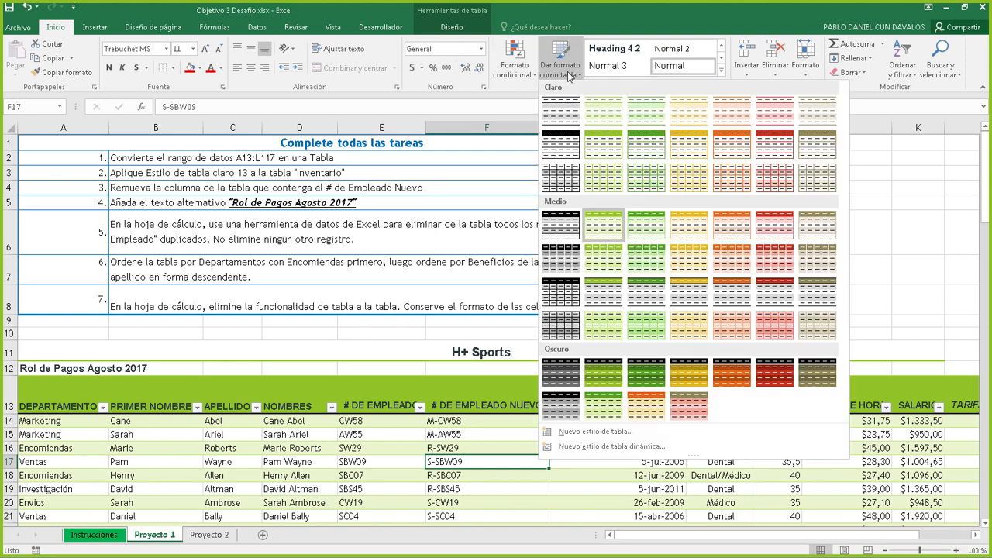
Replace the green banding with the red style from the full Estilos de tabla list
left_click(447, 28)
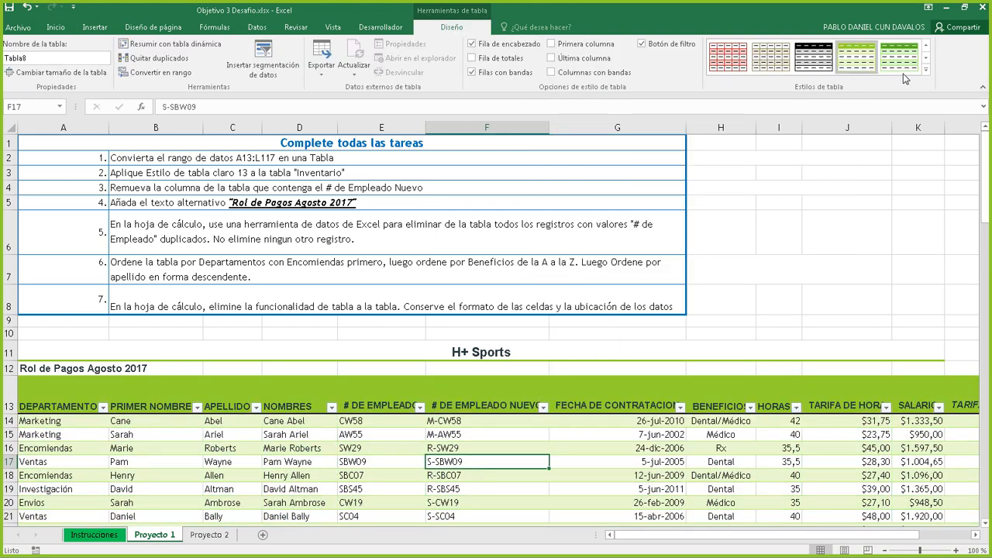
left_click(928, 72)
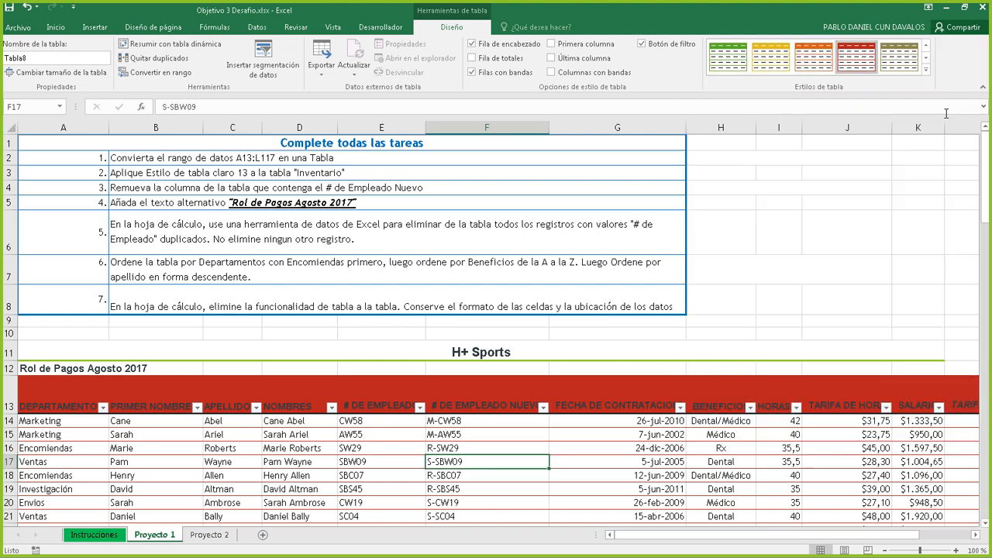
left_click(957, 110)
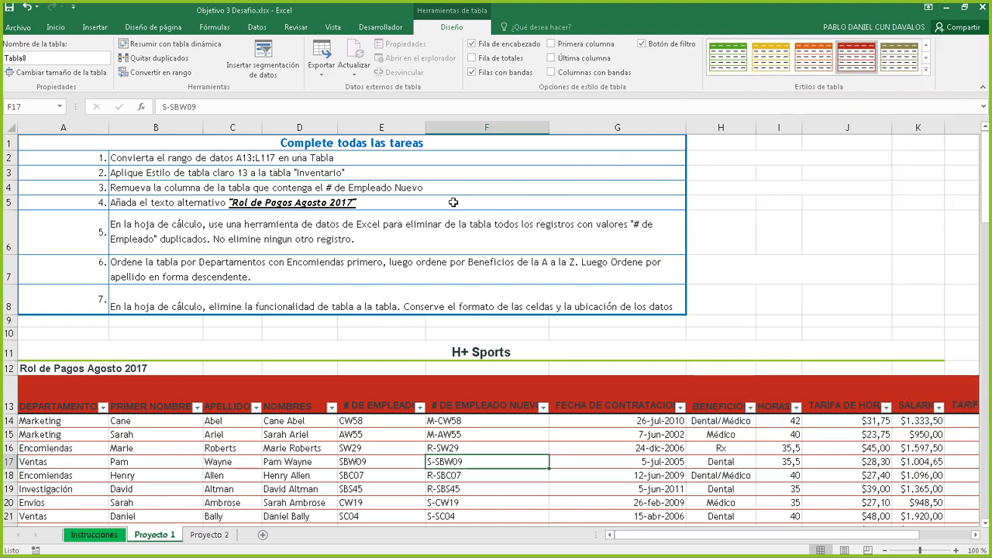
left_click(301, 188)
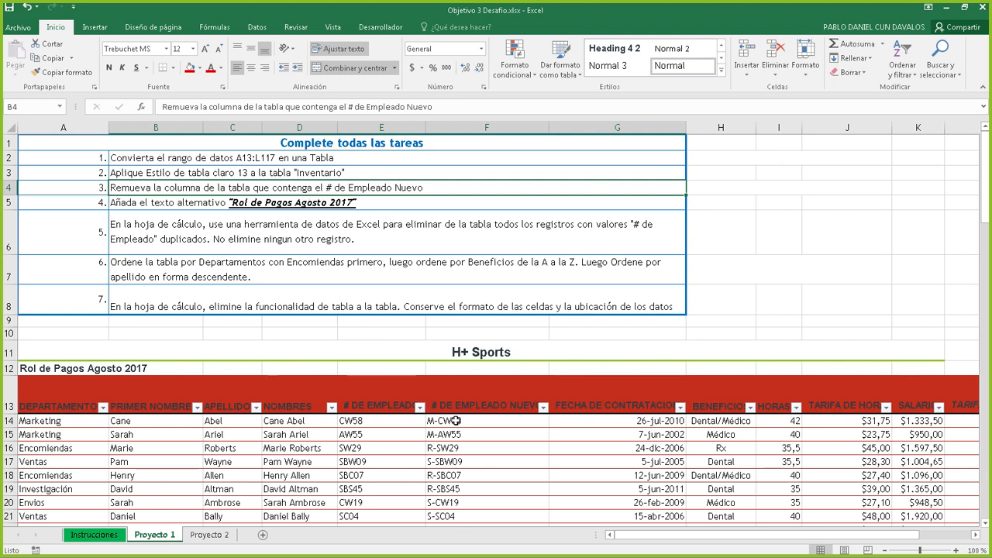
Delete sheet column F (# DE EMPLEADO NUEVO), then restore it with Ctrl+Z
left_click(495, 124)
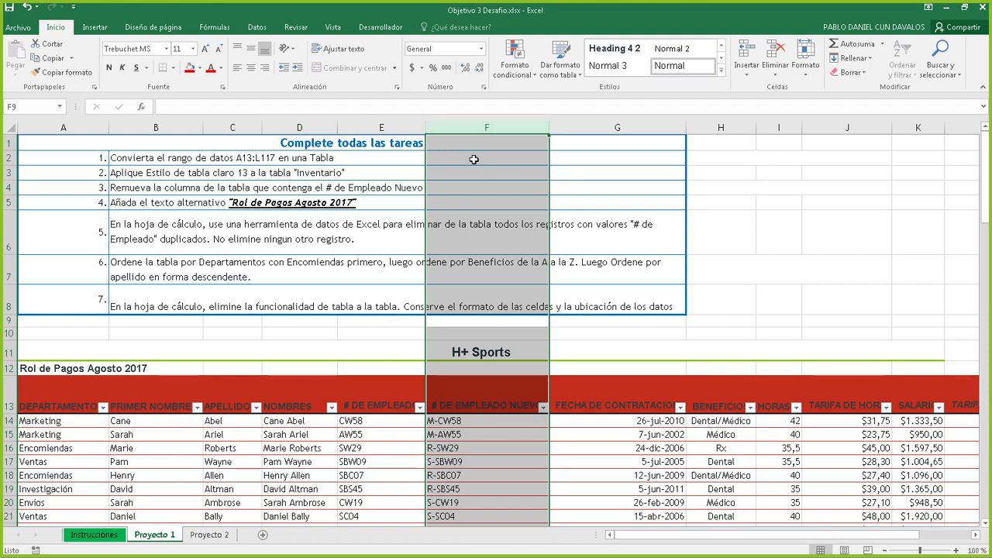
right_click(486, 129)
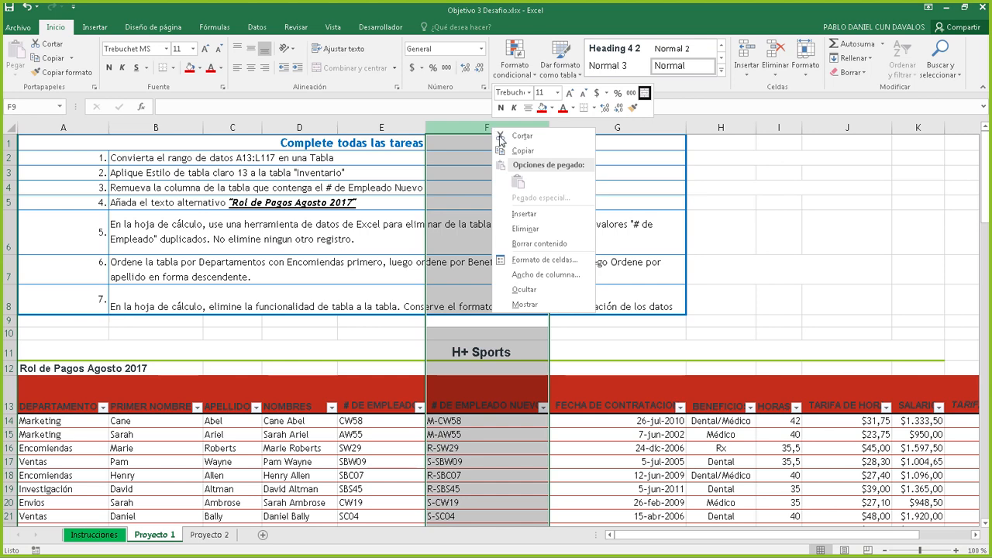
left_click(525, 230)
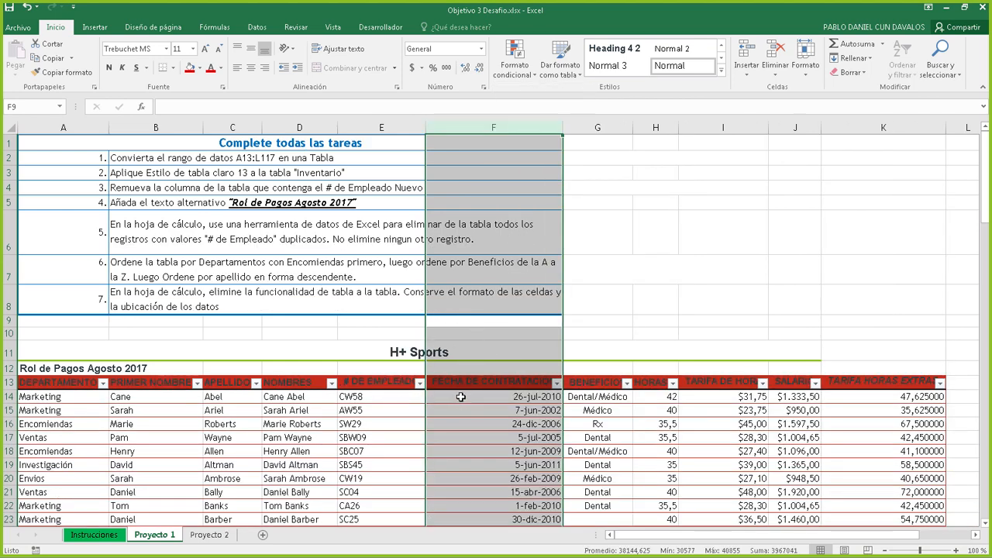
key("ctrl+z")
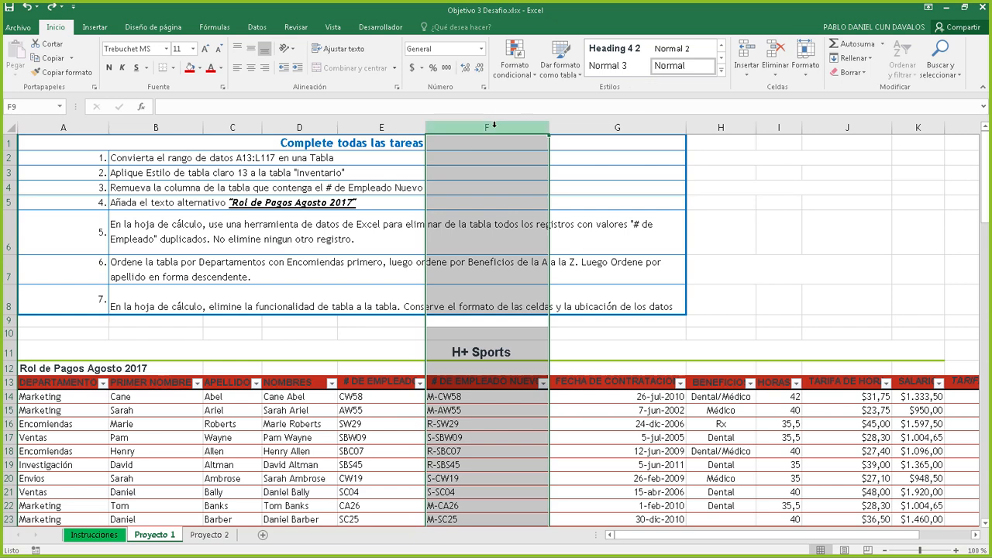
Try deleting sheet column A, then undo to keep DEPARTAMENTO in place
left_click(59, 127)
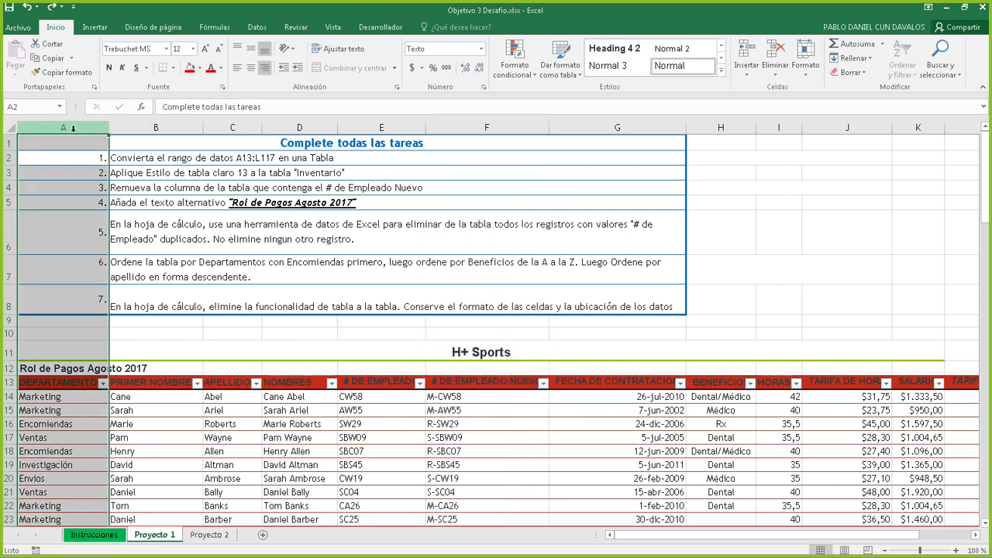
right_click(74, 129)
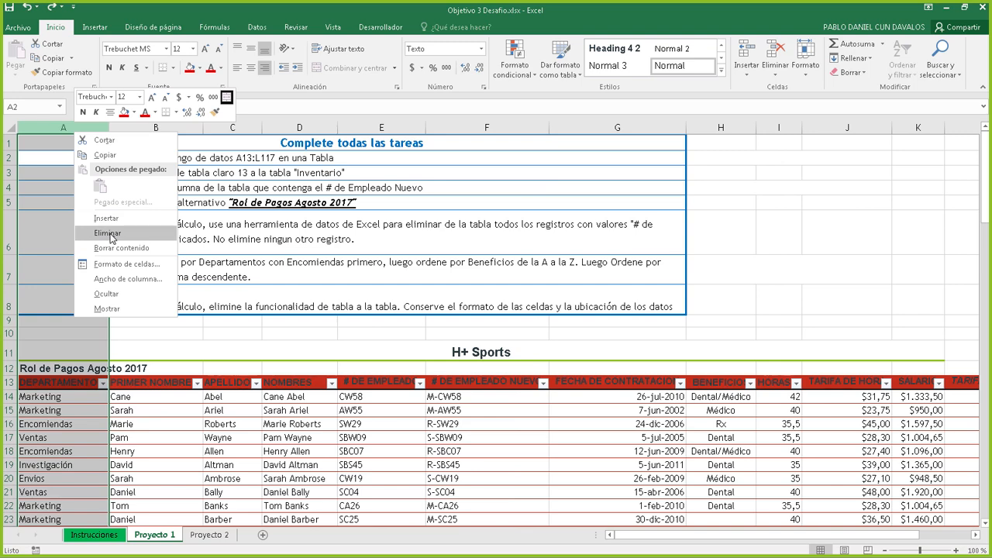
key("Escape")
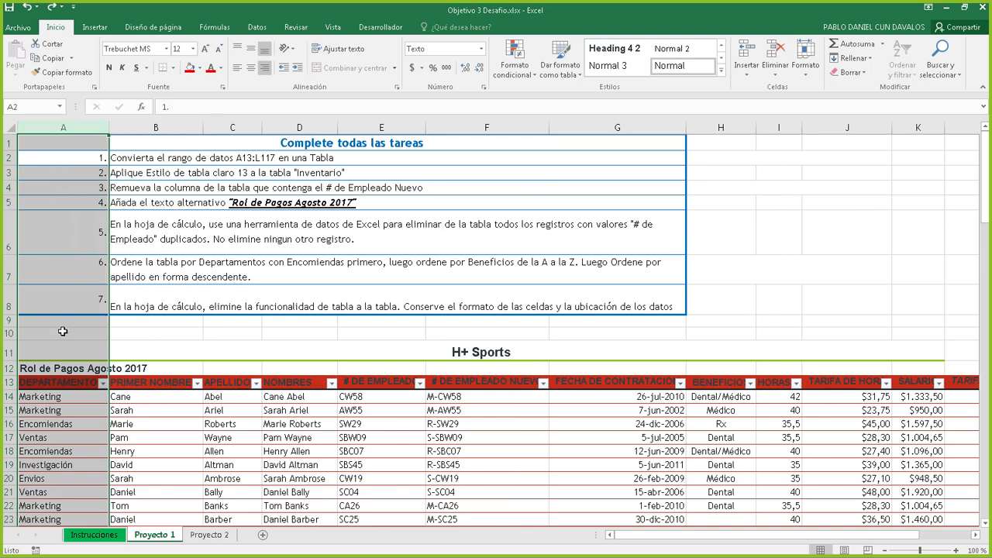
left_click(68, 176)
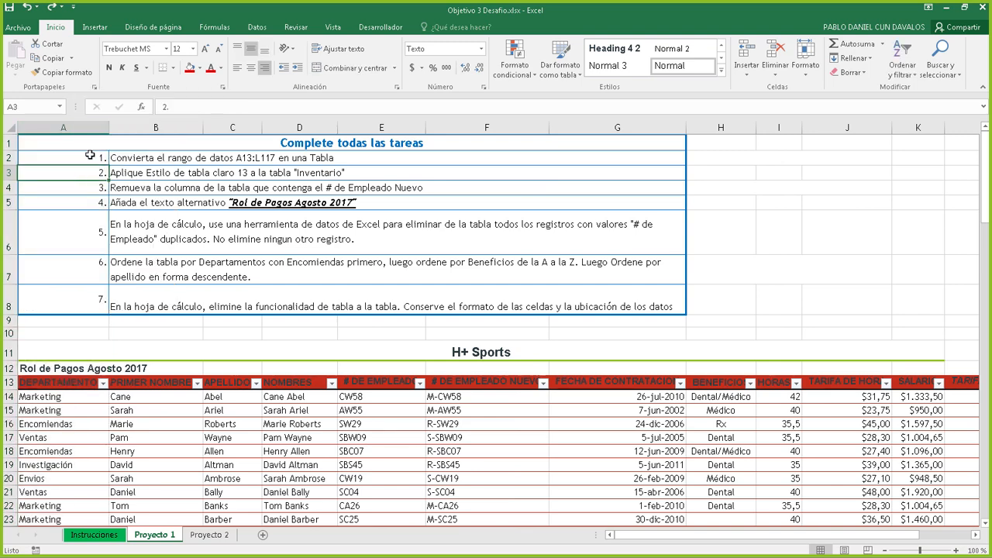
left_click(90, 157)
left_click(89, 188)
left_click(88, 207)
right_click(88, 128)
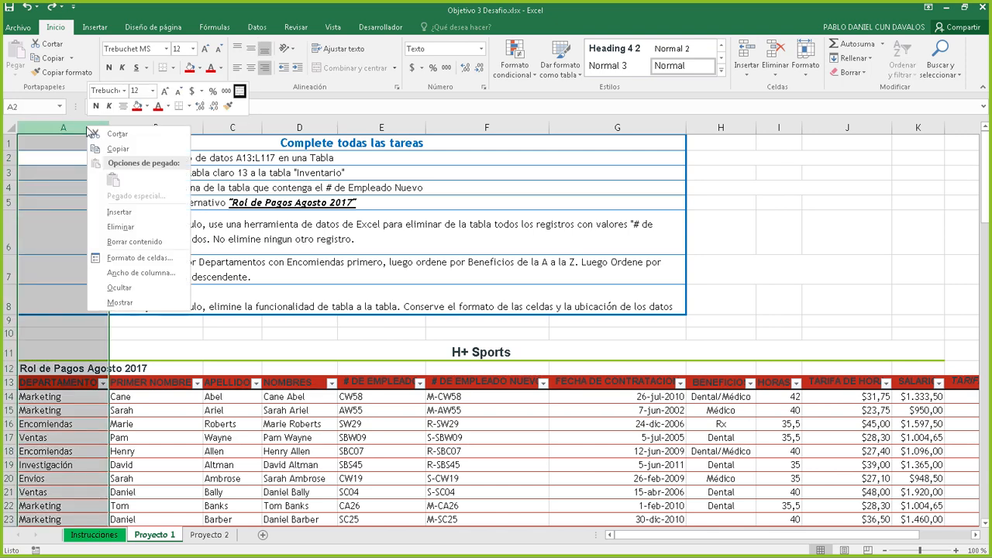
left_click(112, 227)
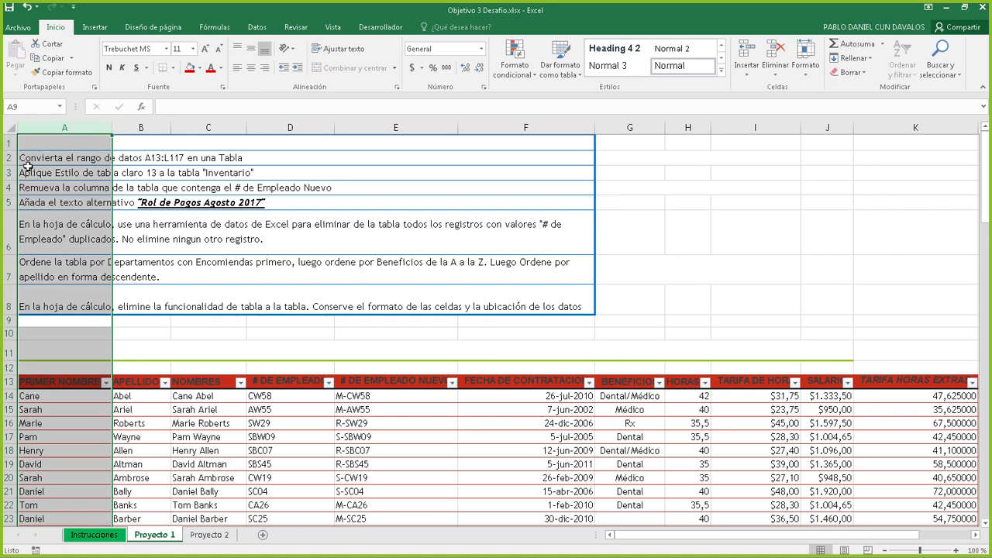
key("ctrl+z")
left_click(74, 396)
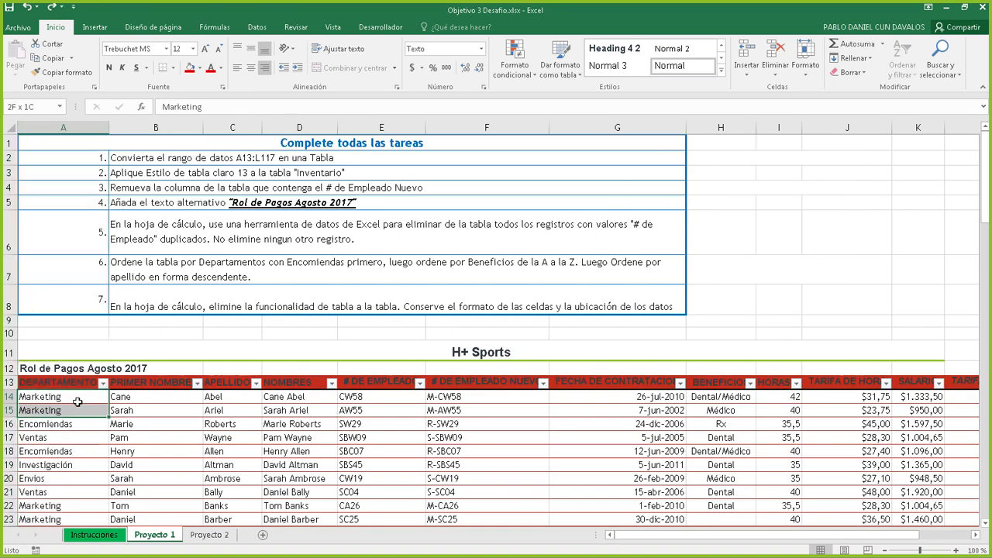
left_click(73, 384)
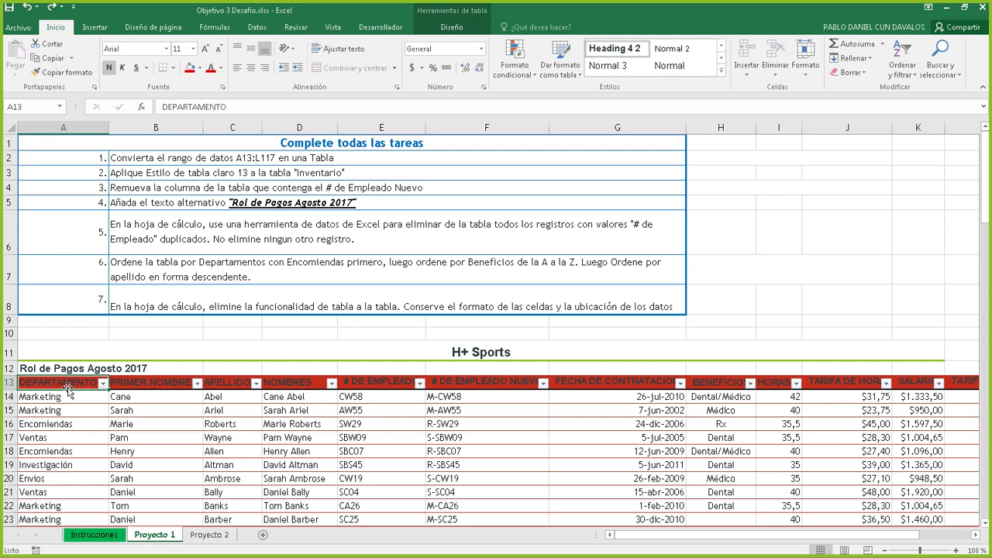
Remove the DEPARTAMENTO table column, then undo the removal
right_click(65, 382)
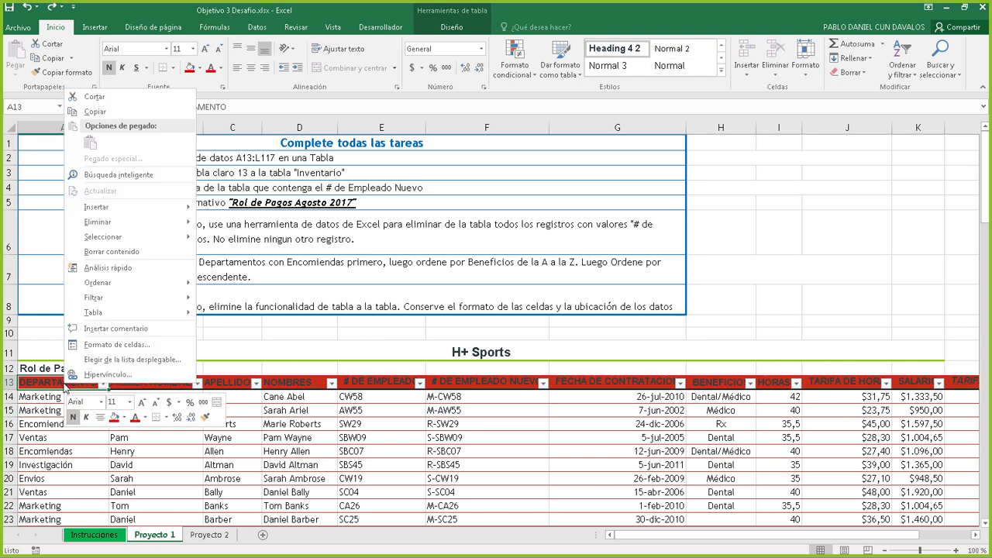
mouse_move(118, 223)
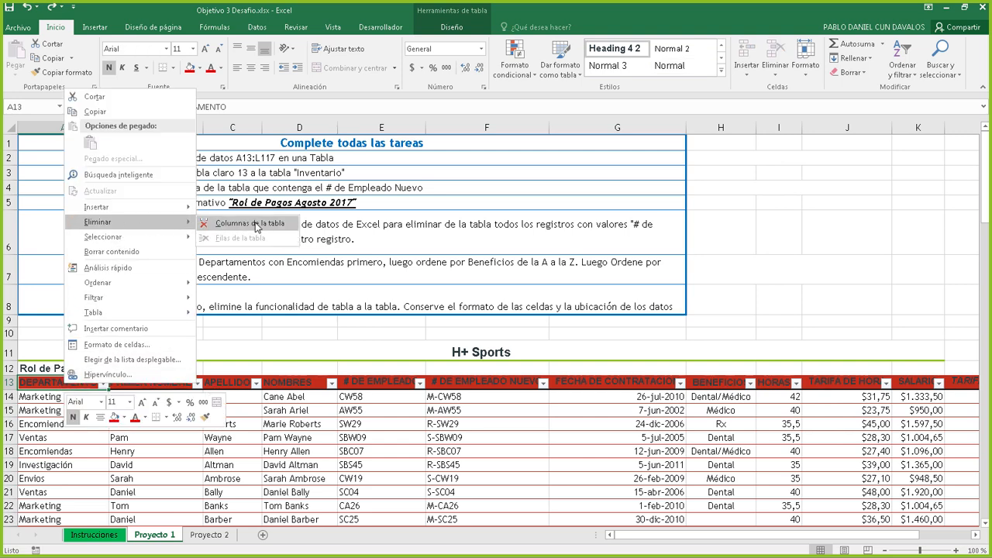
left_click(250, 223)
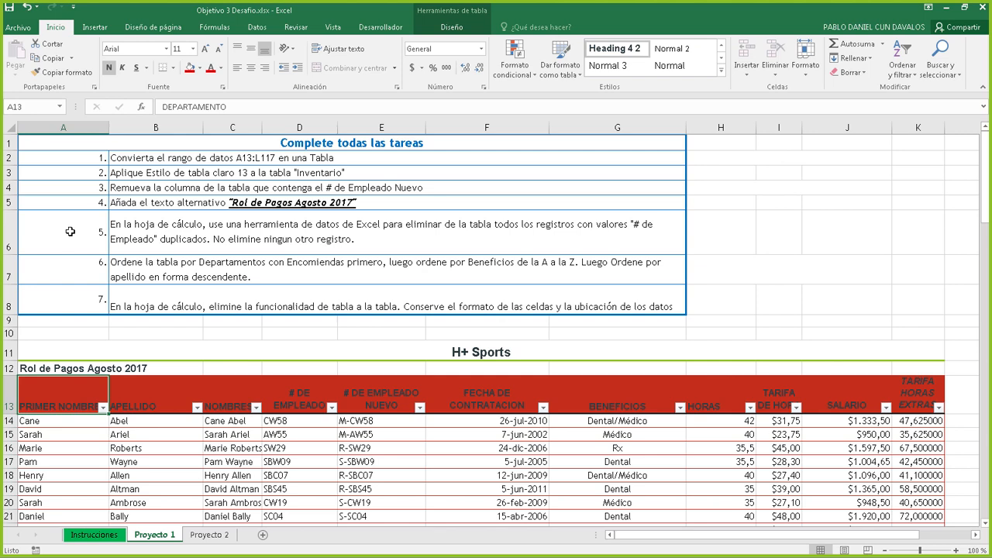
key("ctrl+z")
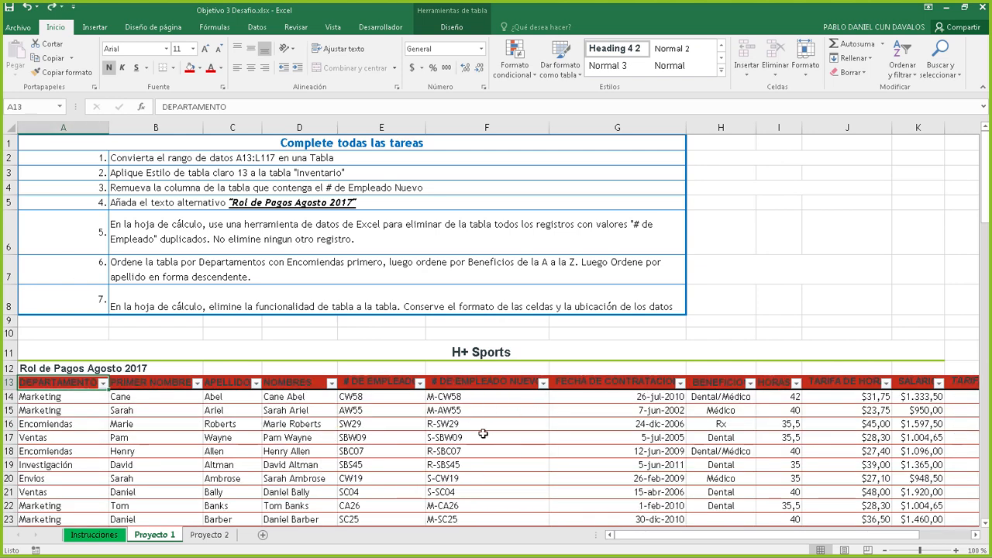
Delete the # DE EMPLEADO NUEVO column via Eliminar > Columnas de la tabla, then review the ribbon Eliminar options
left_click(497, 410)
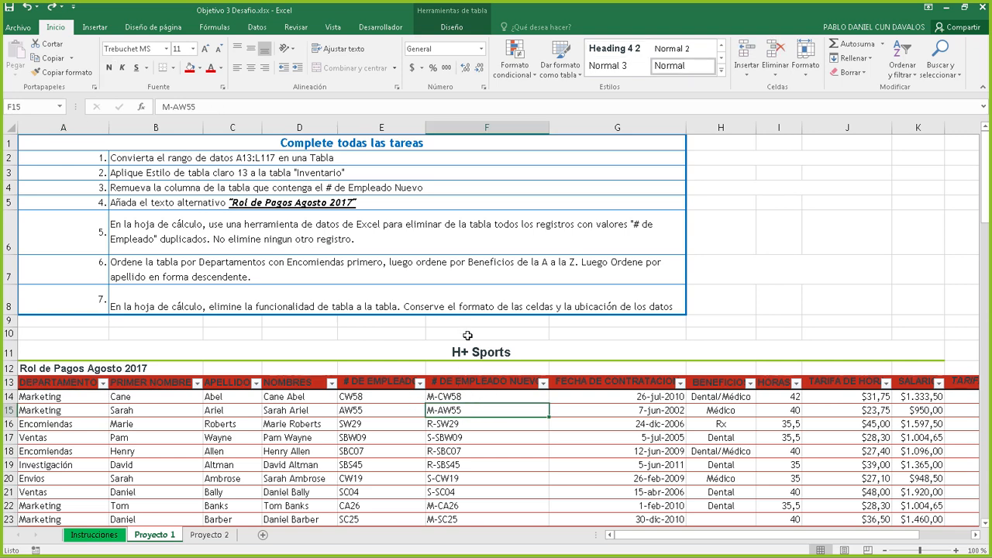
left_click(496, 128)
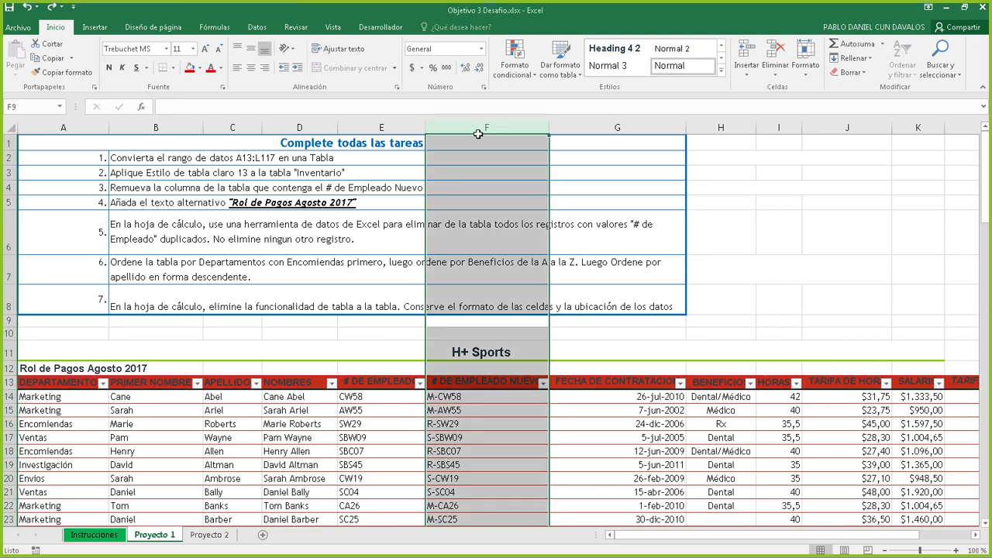
left_click(515, 405)
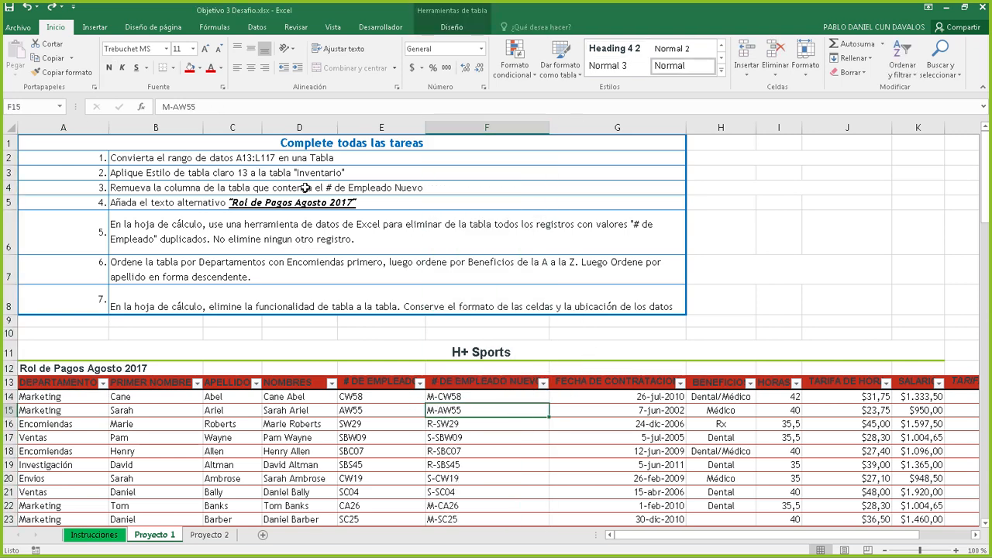
left_click(501, 383)
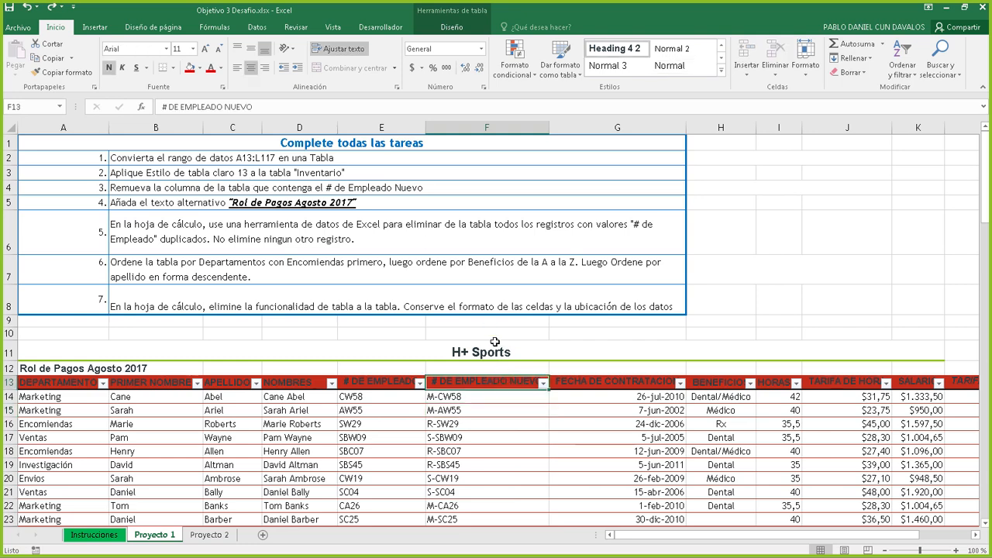
right_click(492, 385)
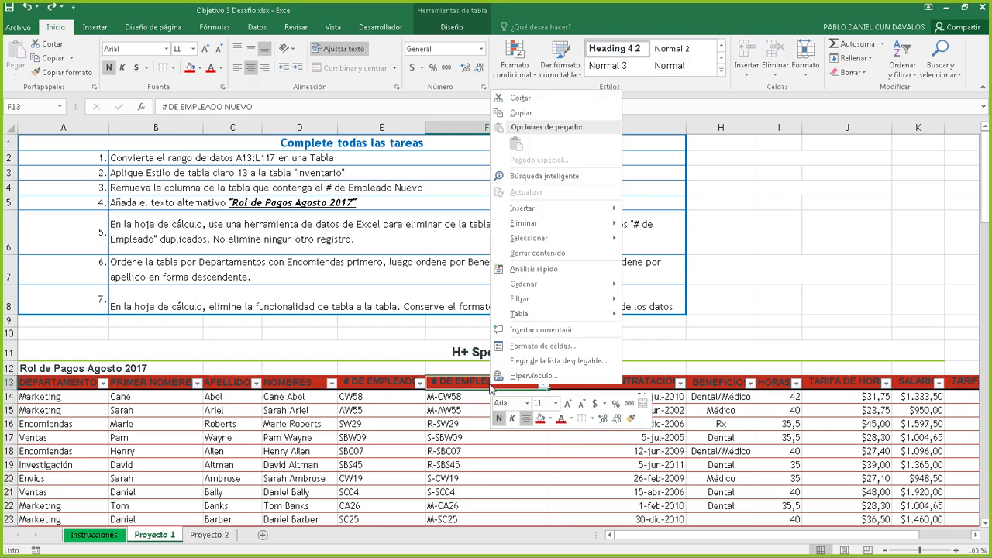
mouse_move(558, 223)
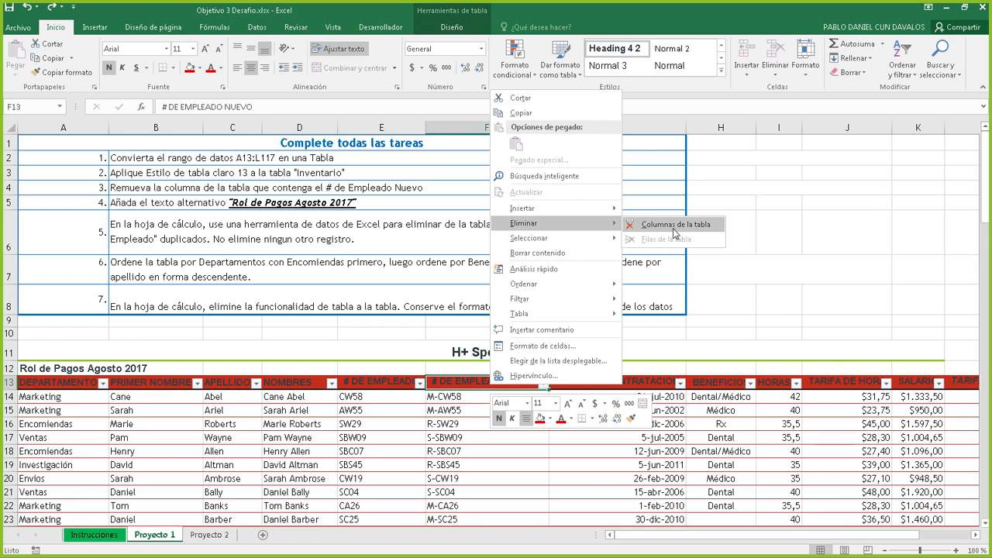
left_click(674, 233)
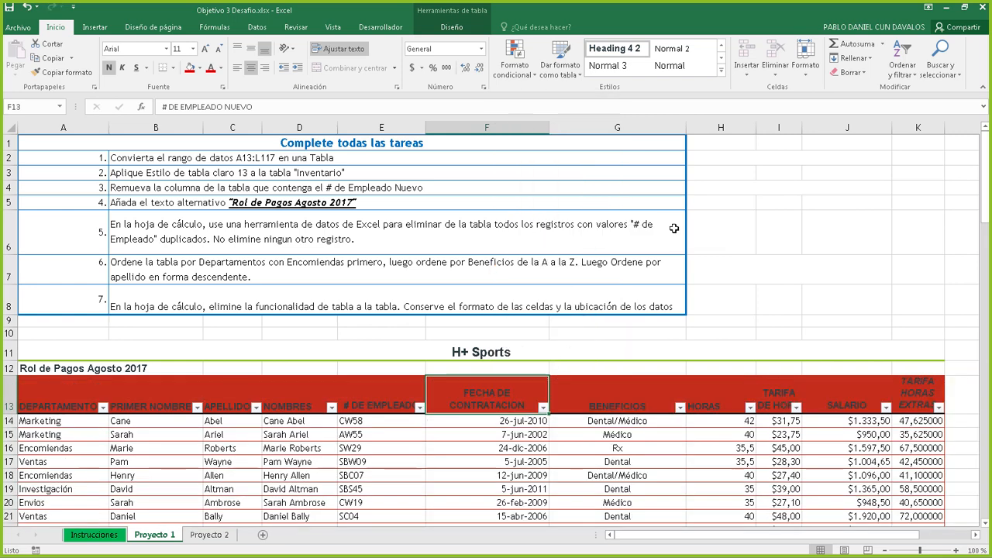
left_click(778, 76)
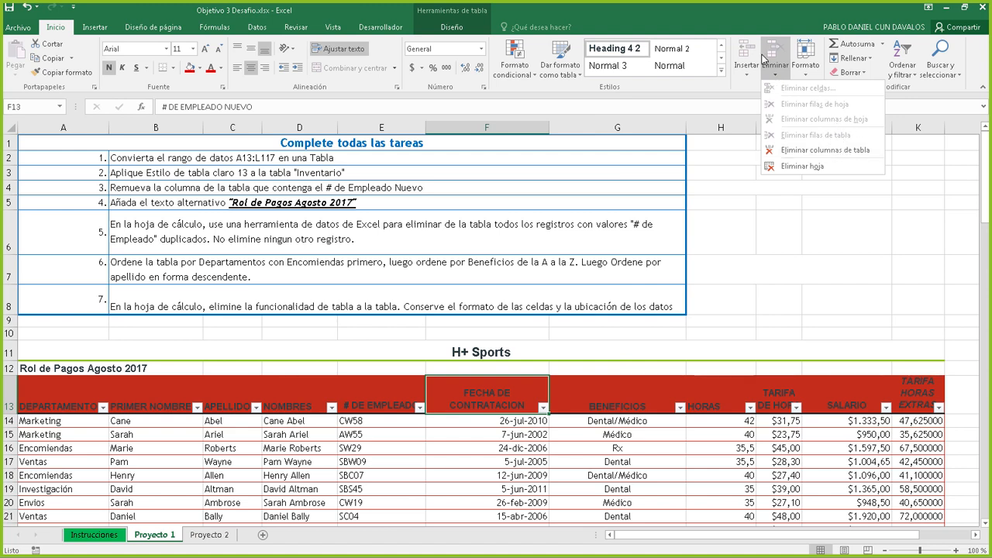
left_click(496, 395)
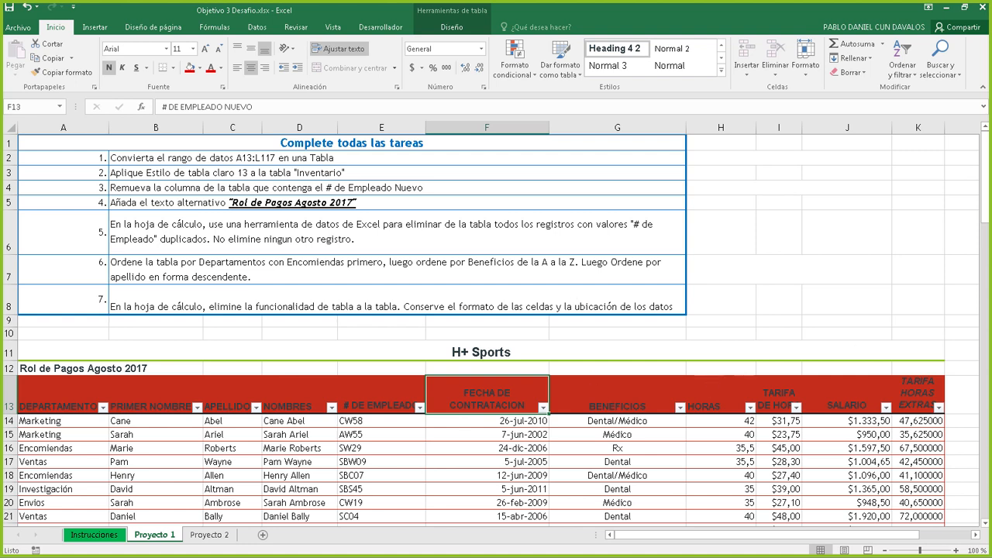
left_click(454, 190)
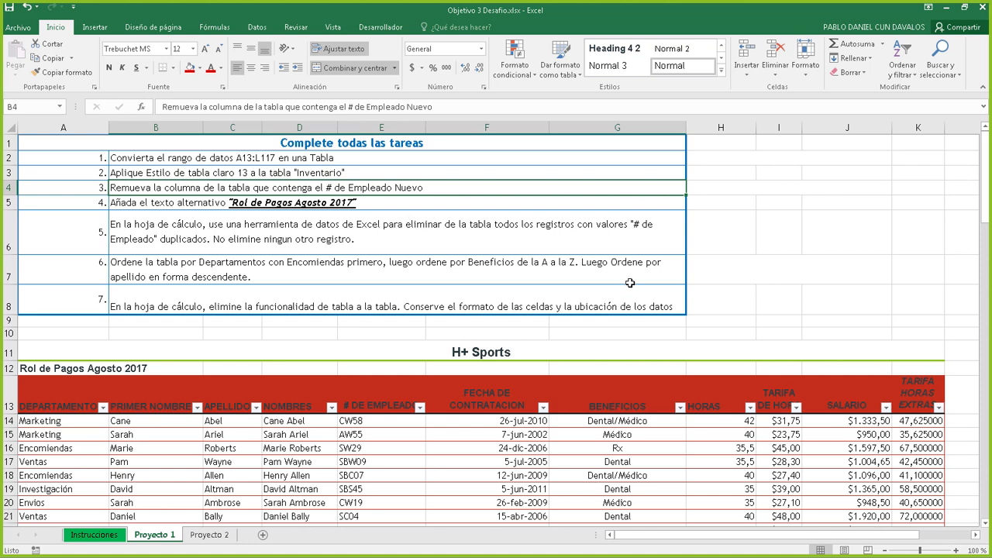
double_click(152, 187)
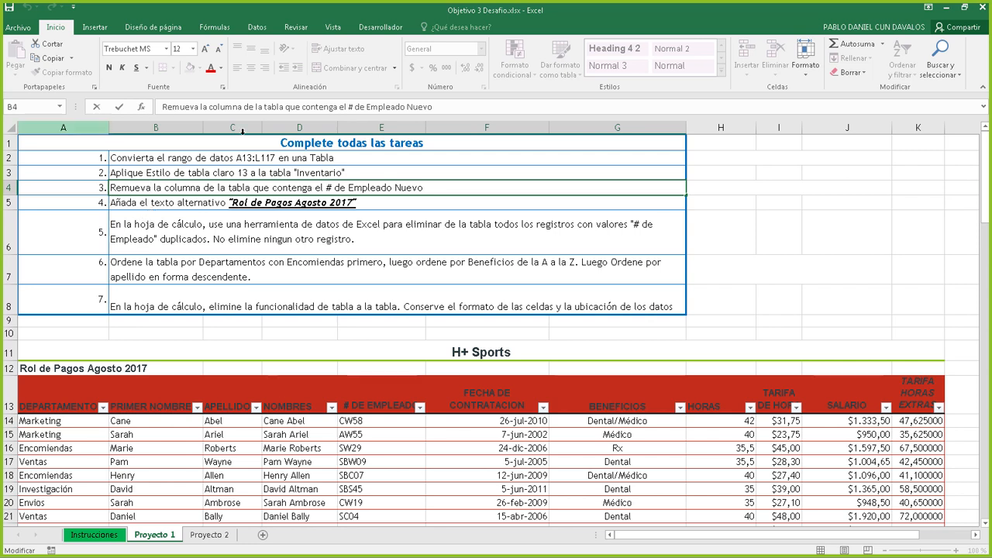
left_click(419, 205)
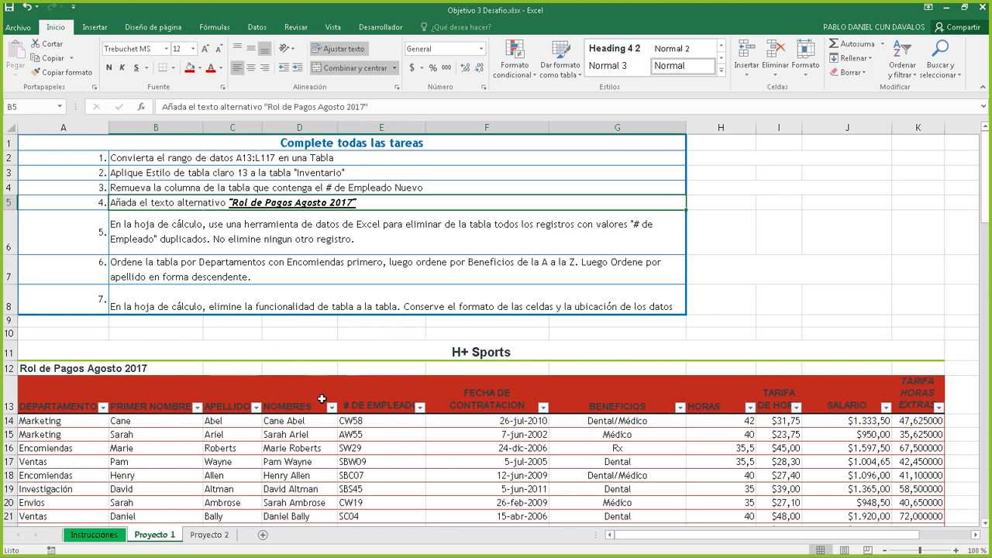
left_click(376, 434)
Open the Texto alternativo dialog through a table cell's Tabla context menu
left_click(509, 451)
left_click(359, 447)
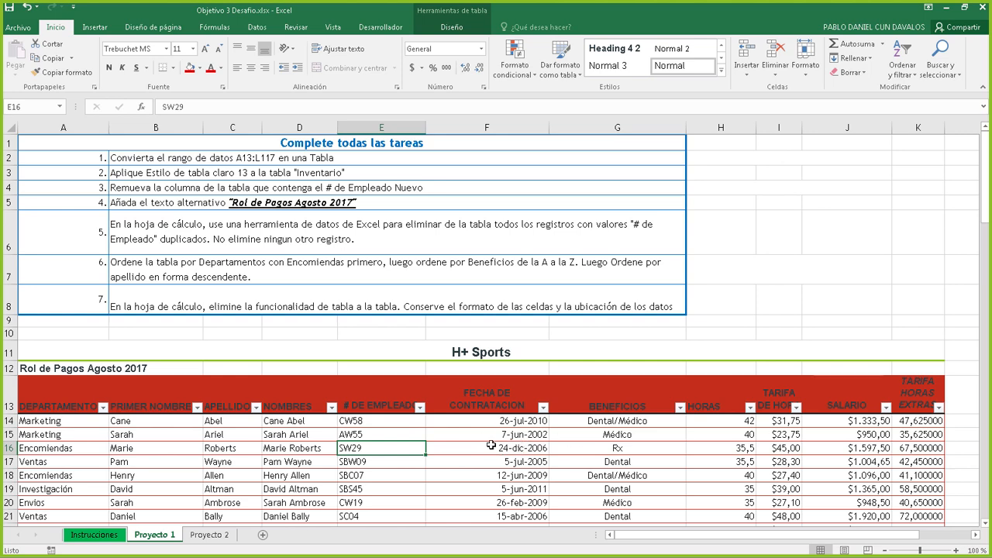
right_click(405, 436)
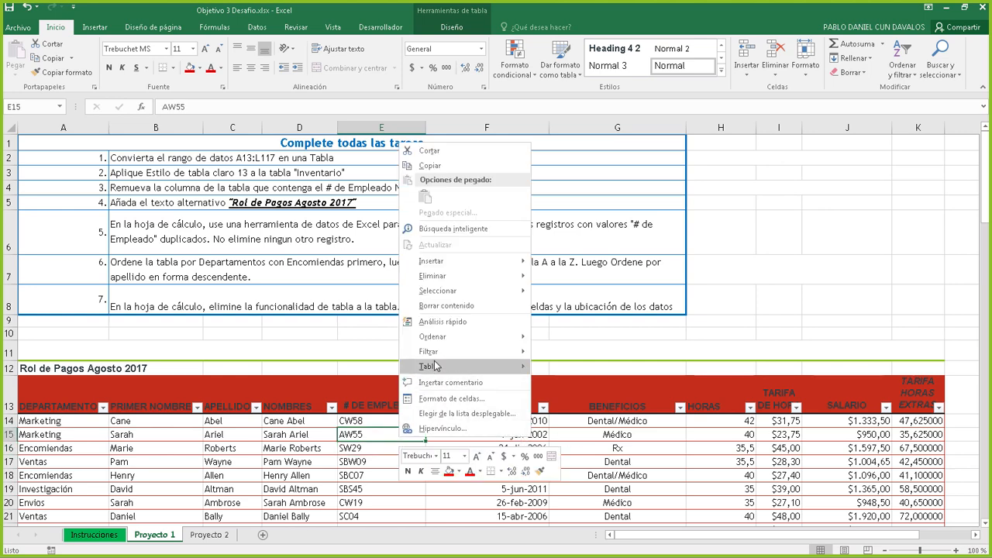
mouse_move(450, 367)
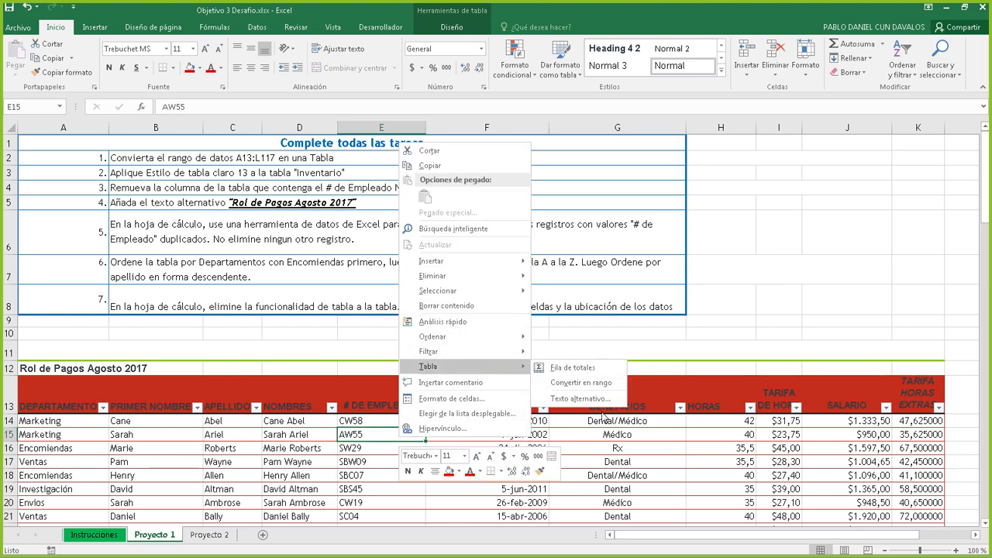
left_click(581, 399)
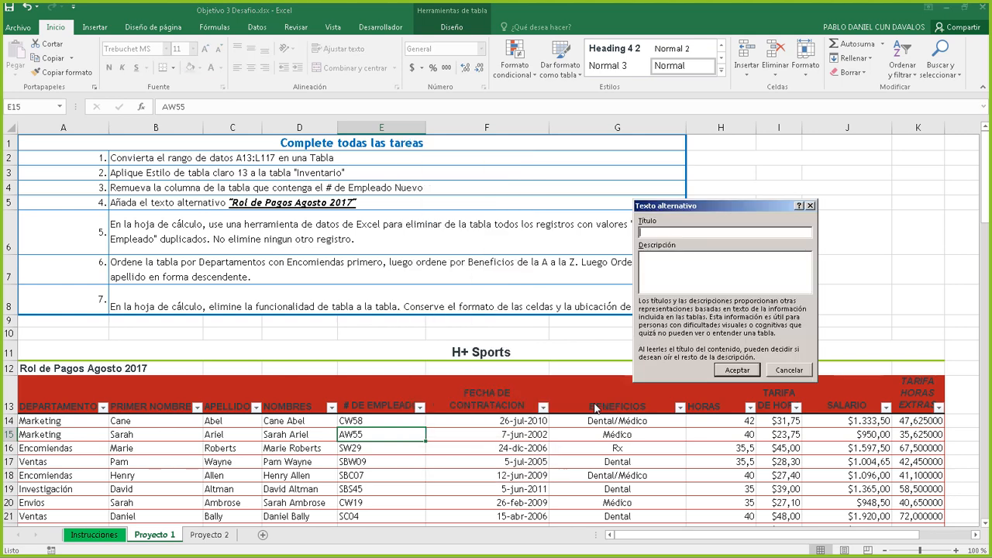
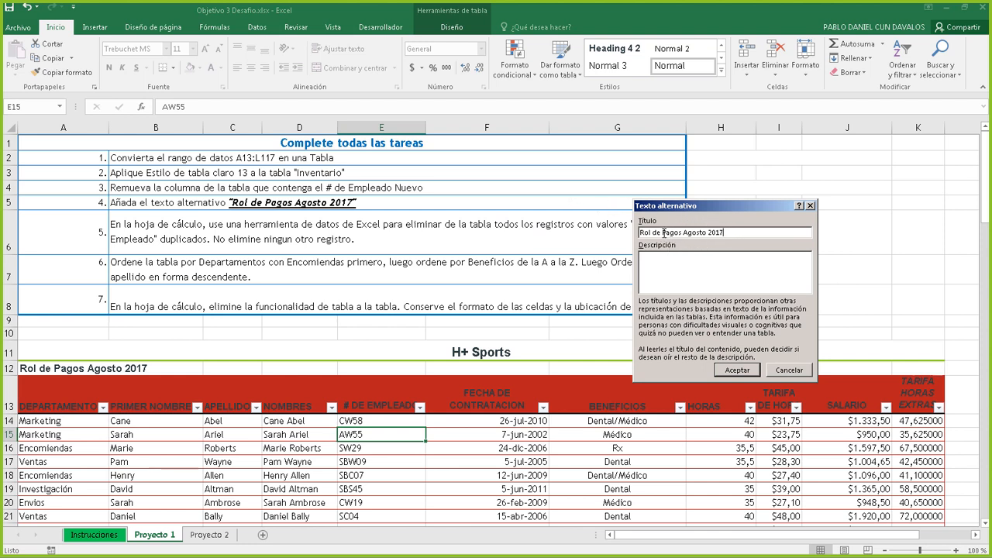
Confirm the payroll table's alt-text title 'Rol de Pagos Agosto 2017' and close the dialog
left_click_drag(646, 233, 735, 232)
left_click(736, 232)
left_click(737, 371)
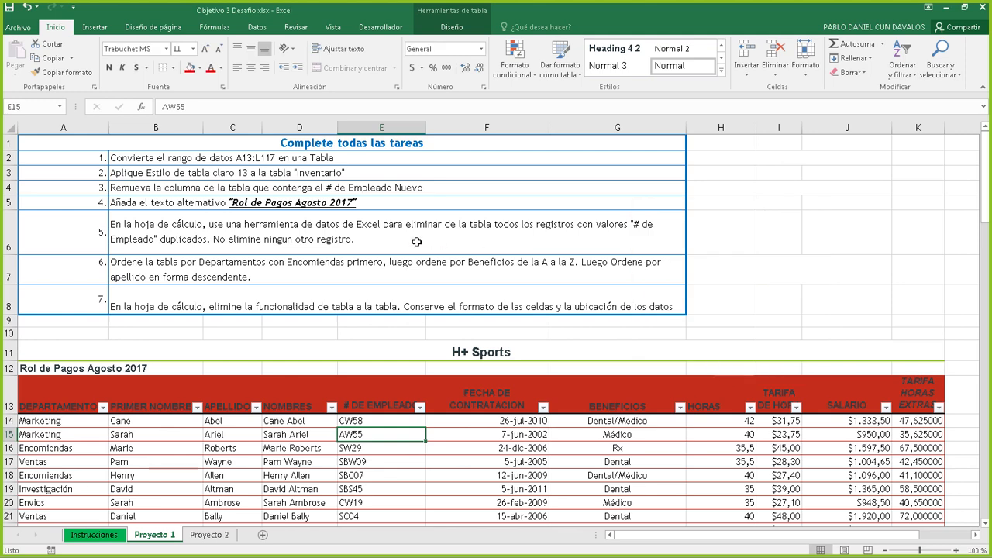
Reread the task 5 and 6 instructions and inspect the payroll table's employee records
left_click(416, 242)
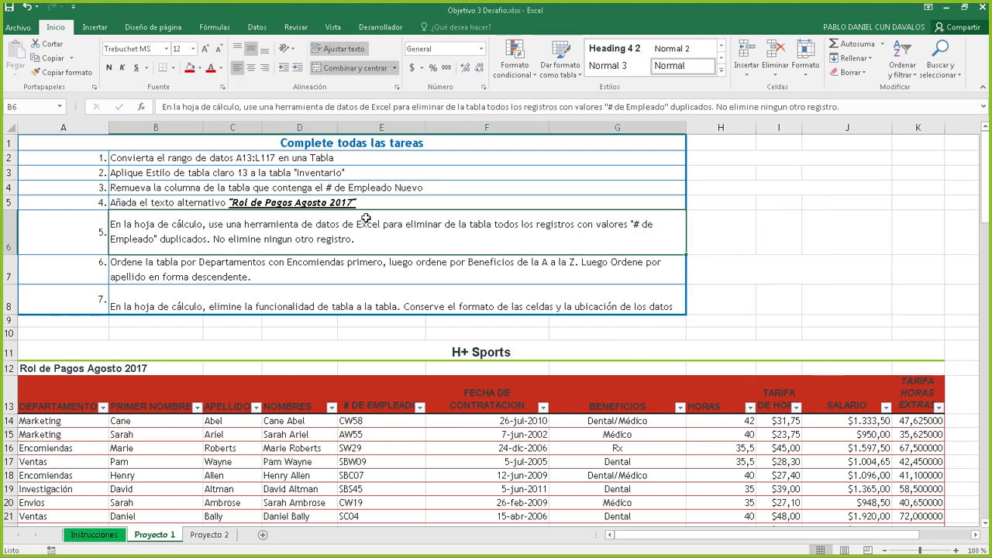
left_click(290, 266)
left_click(297, 251)
left_click(229, 475)
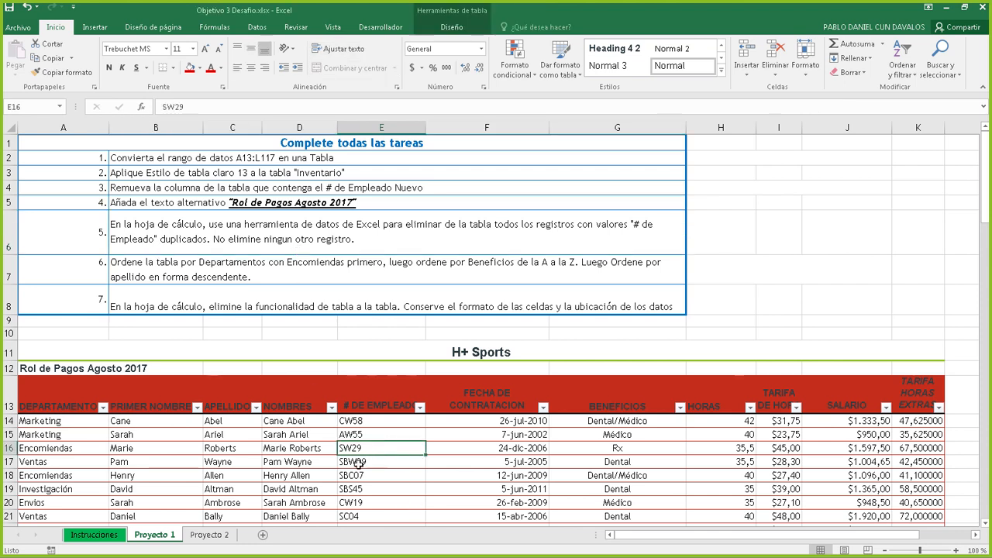
left_click(222, 437)
left_click(339, 452)
left_click(572, 462)
left_click(620, 421)
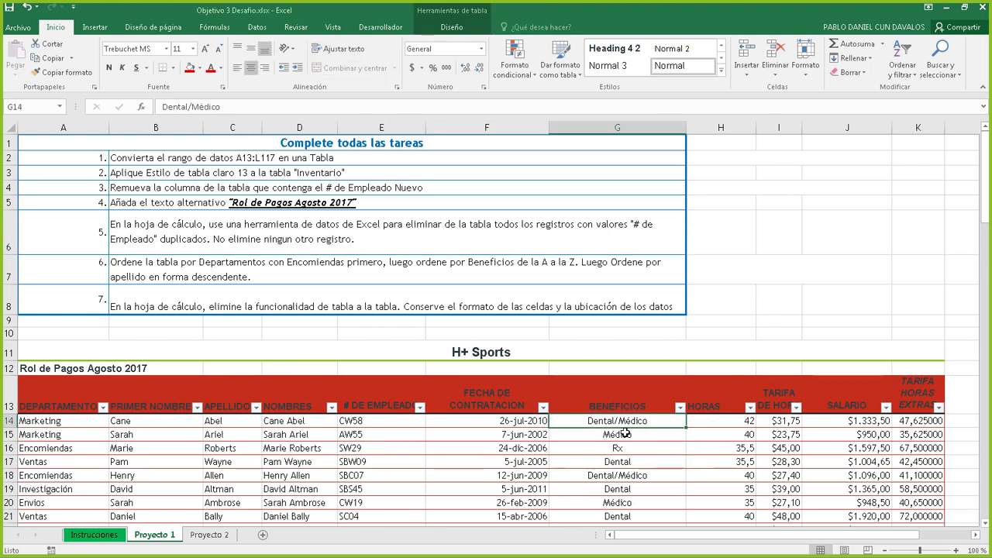
left_click(419, 437)
left_click(528, 476)
Check employee SW29's hire date and Médico, Dental and Rx benefits, then show the table Diseño tools
left_click(406, 448)
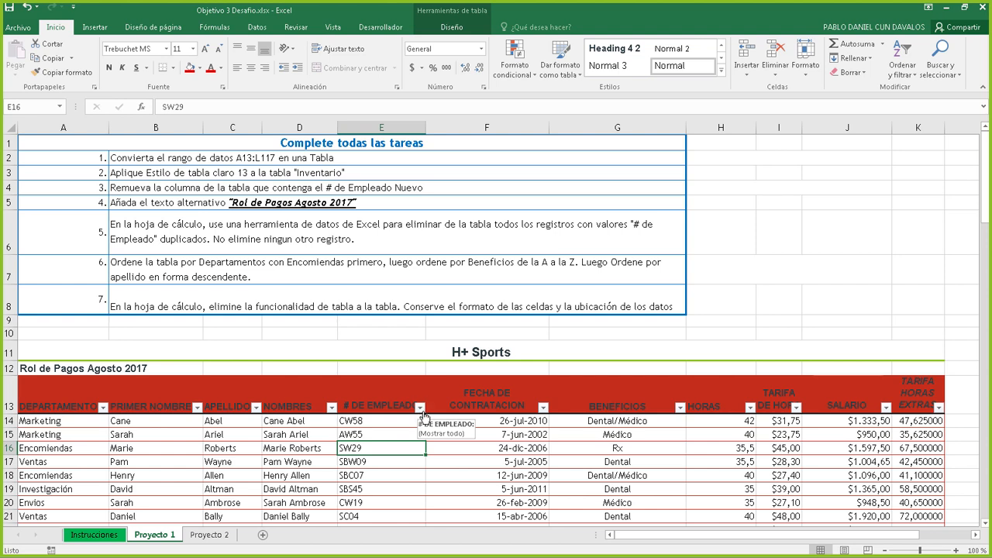
left_click(547, 451)
left_click(620, 466)
left_click(593, 440)
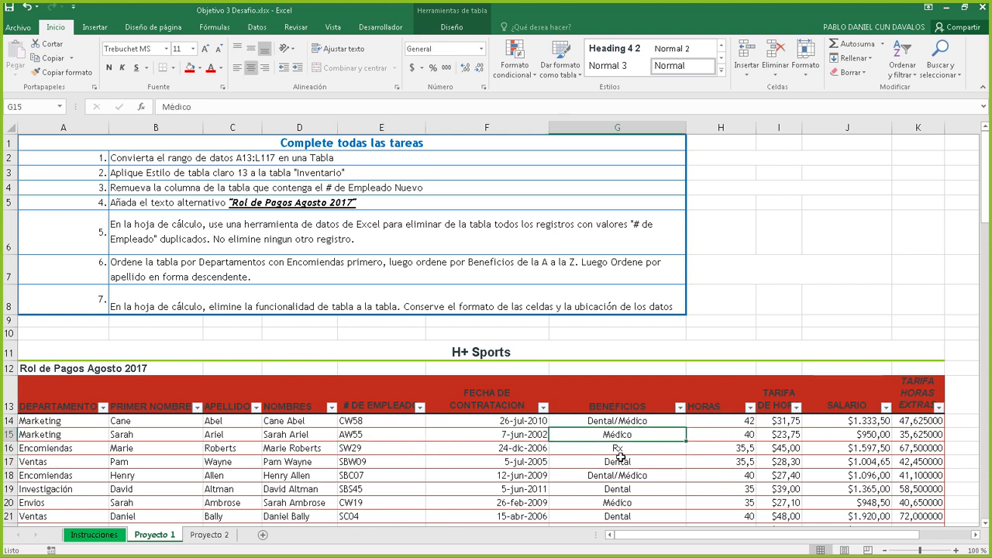
left_click(620, 460)
left_click(602, 450)
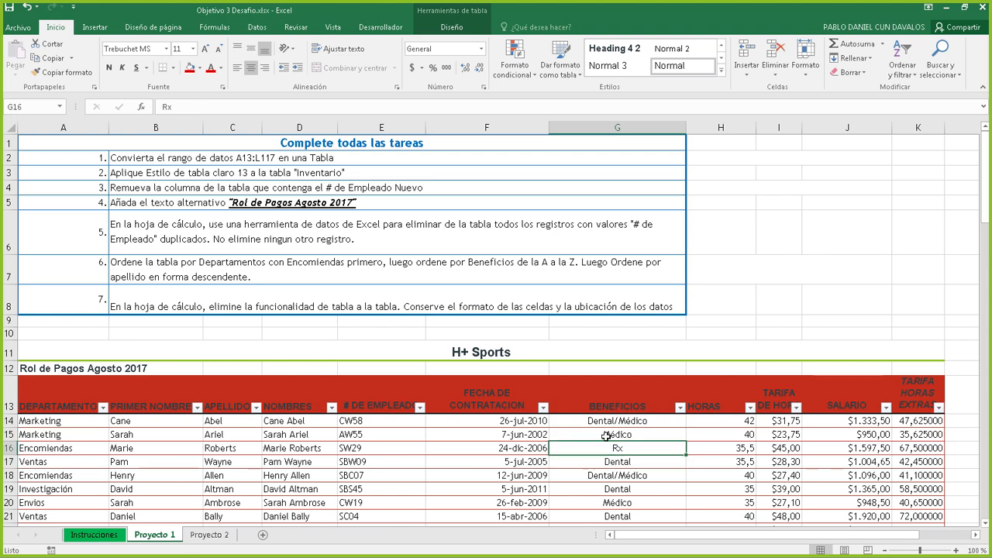
left_click(607, 436)
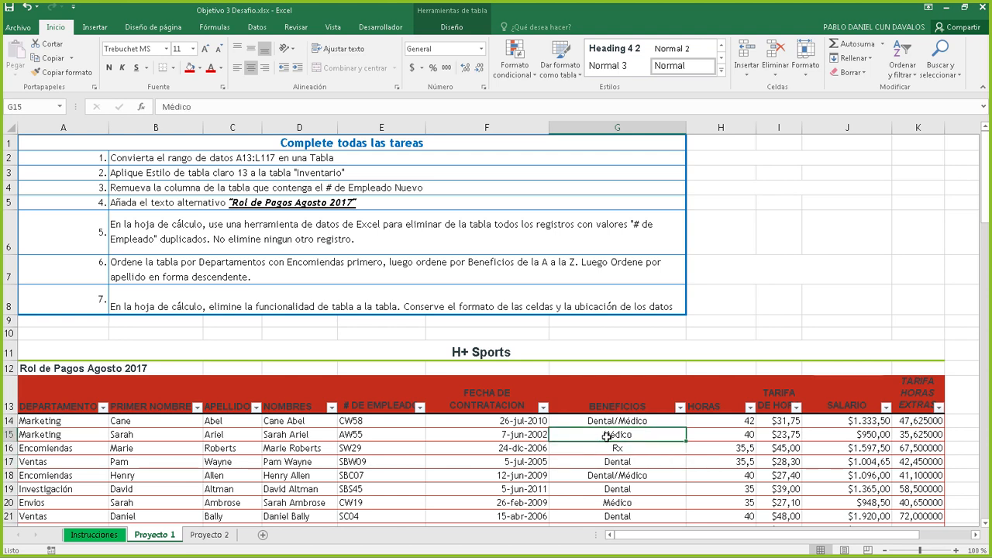
left_click(453, 26)
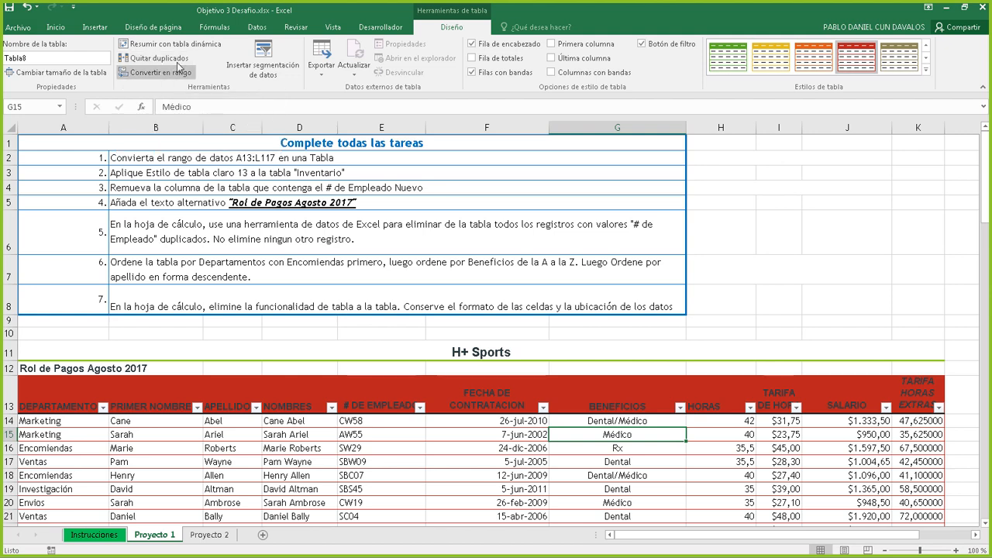
Remove duplicates matched on # DE EMPLEADO only, deleting 10 records and leaving 94 unique values
left_click(257, 28)
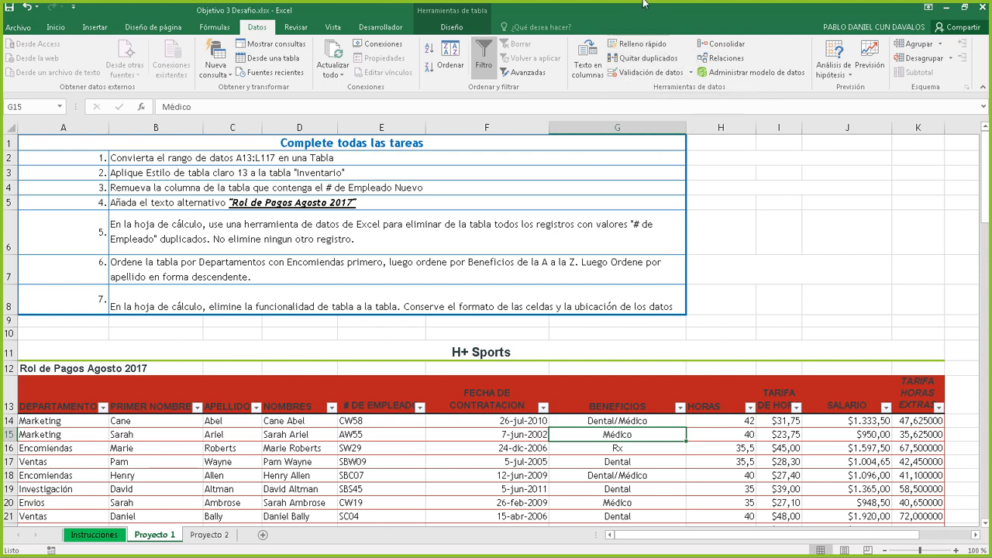
left_click(453, 27)
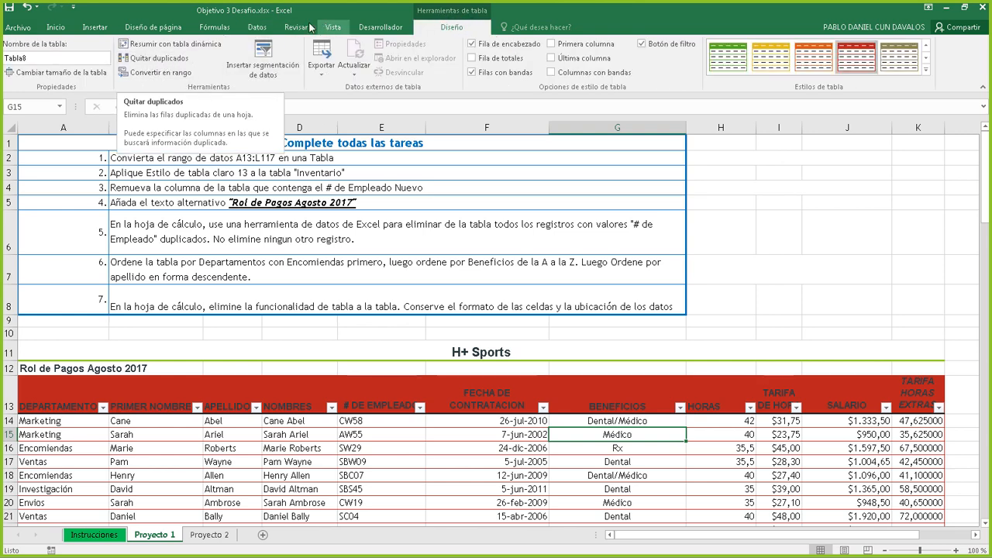
left_click(258, 28)
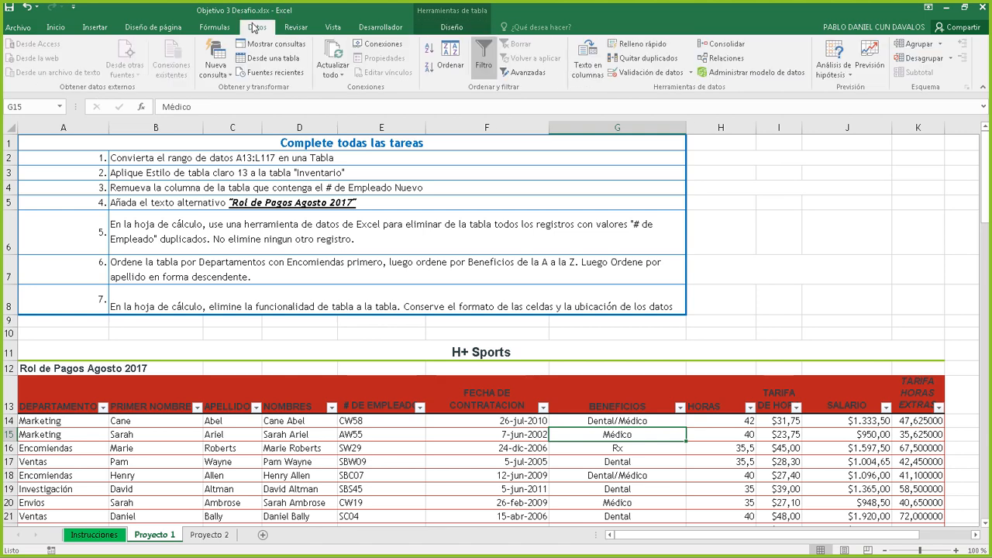
left_click(644, 59)
left_click(704, 244)
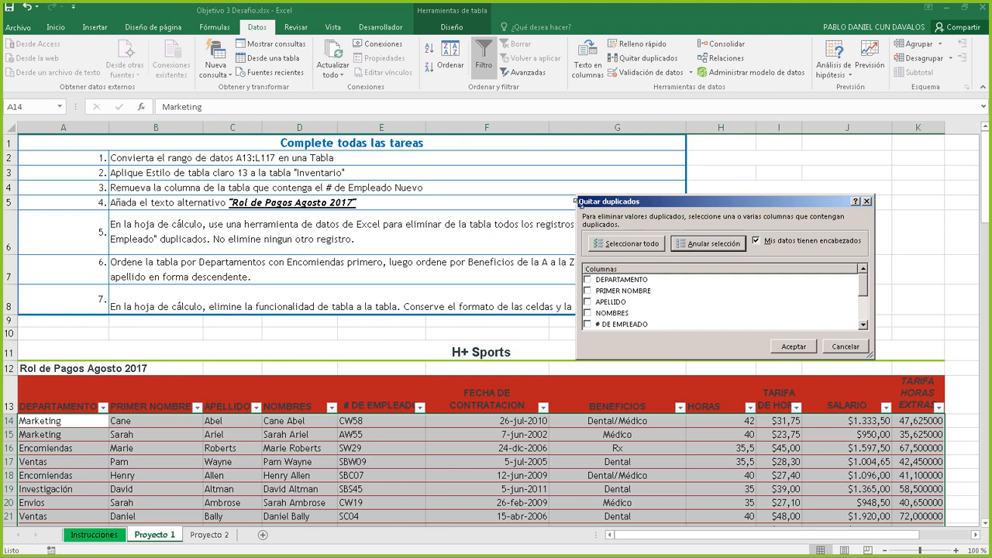
left_click_drag(576, 200, 563, 249)
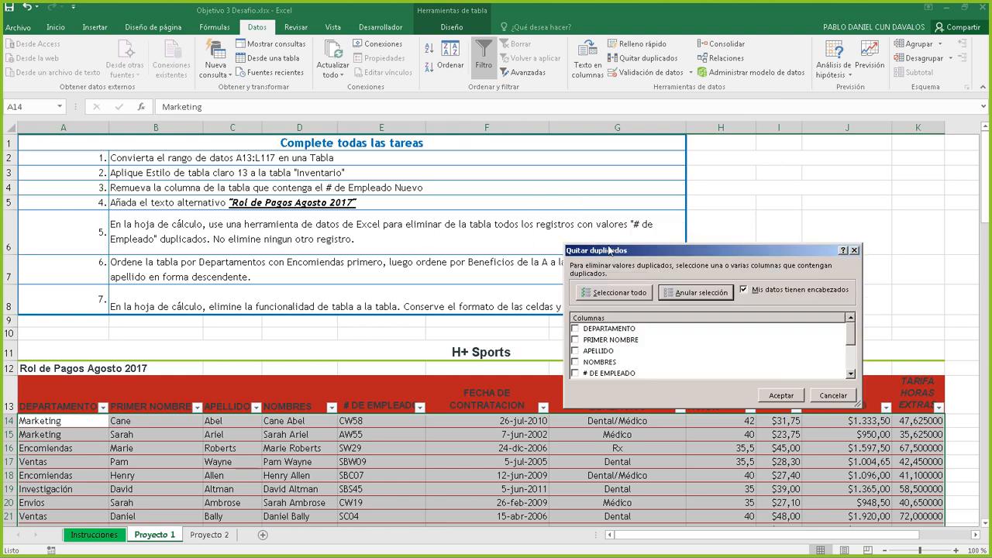
left_click(577, 374)
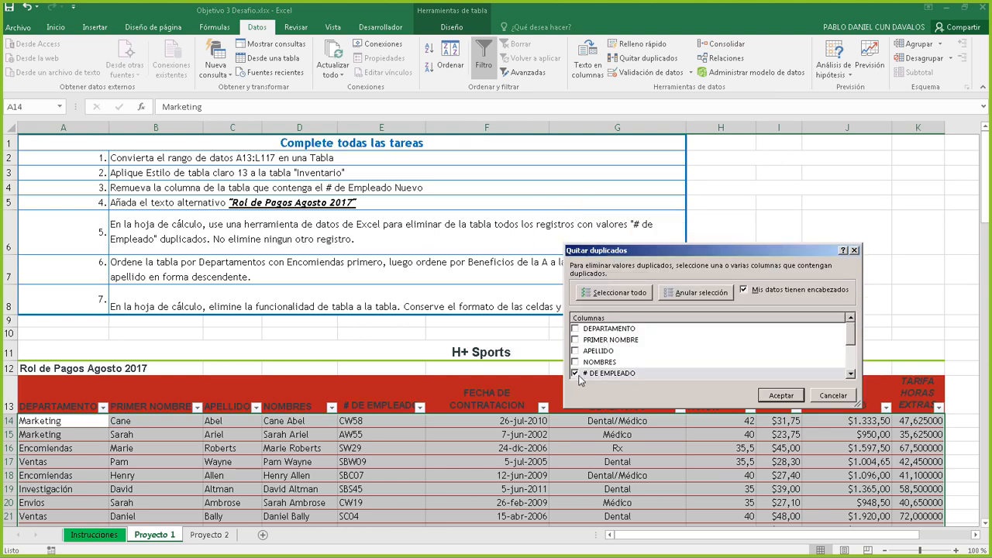
mouse_move(851, 334)
left_mouse_down()
mouse_move(853, 364)
mouse_move(856, 333)
left_mouse_up()
left_click(780, 396)
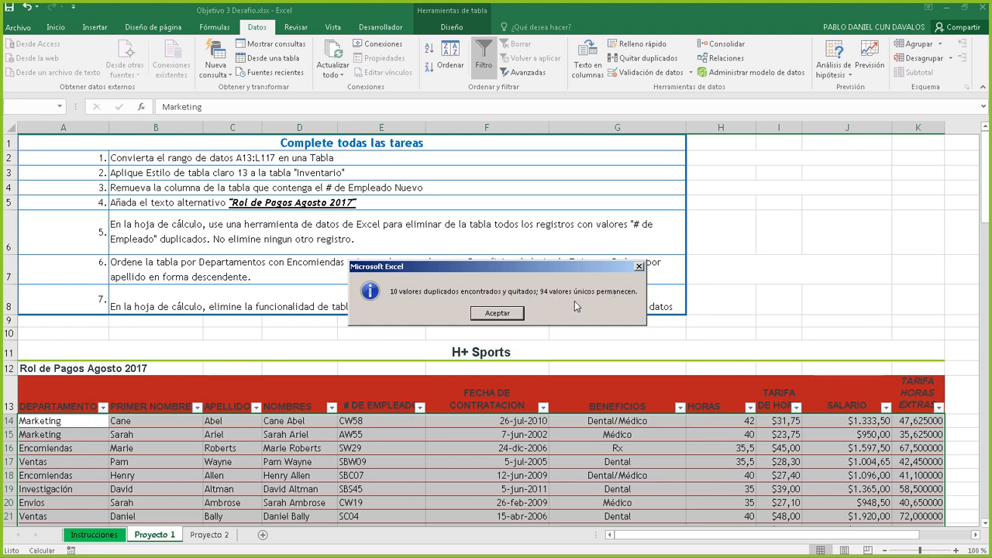
left_click(513, 314)
left_click(543, 241)
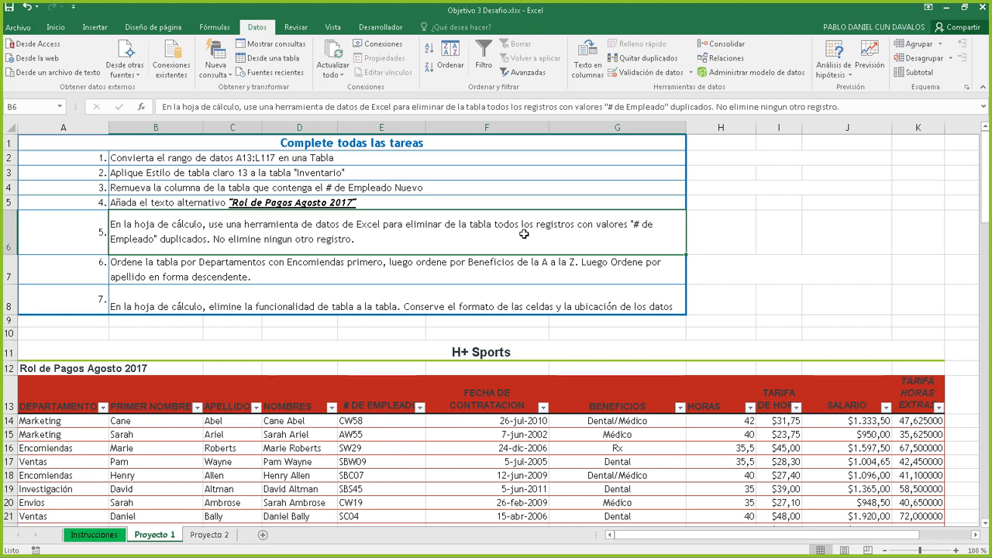
Read the task 6 sorting instruction and locate the Encomiendas entries in the department column
left_click(240, 260)
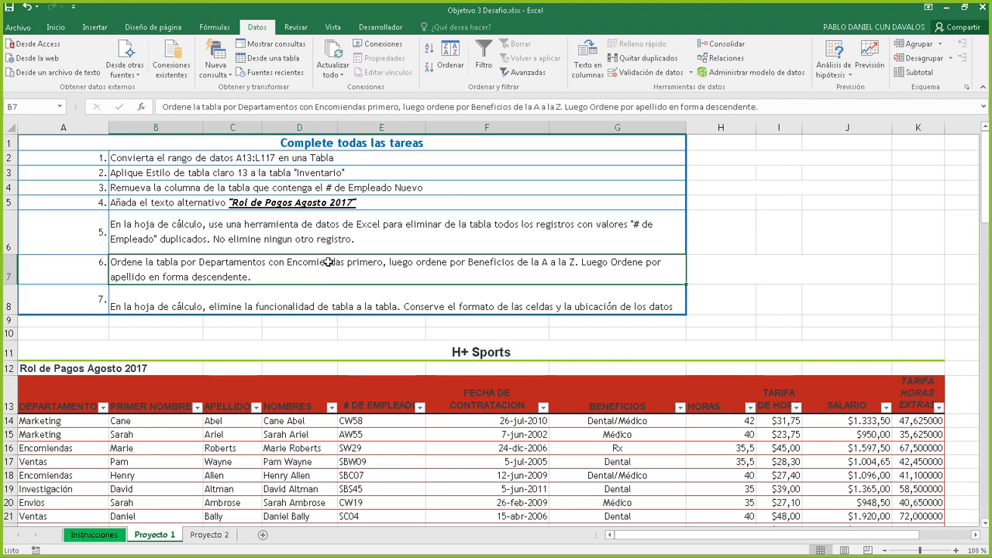
scroll(355, 266, "down", 2)
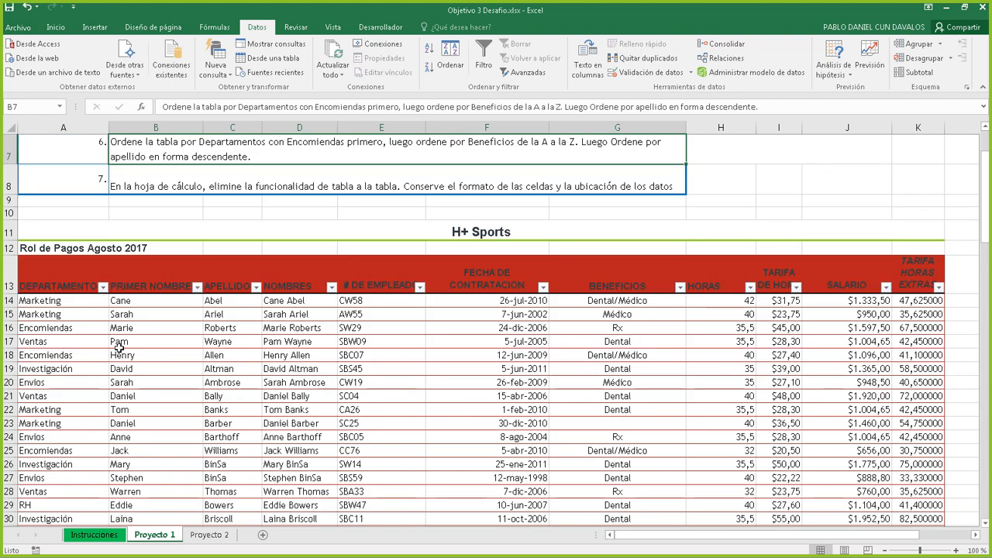
left_click(55, 126)
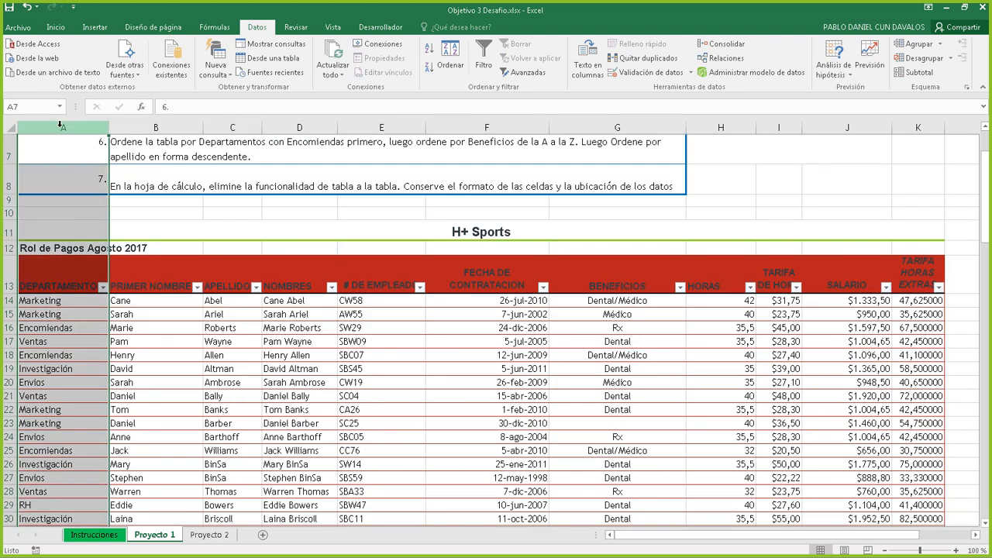
left_click(63, 329)
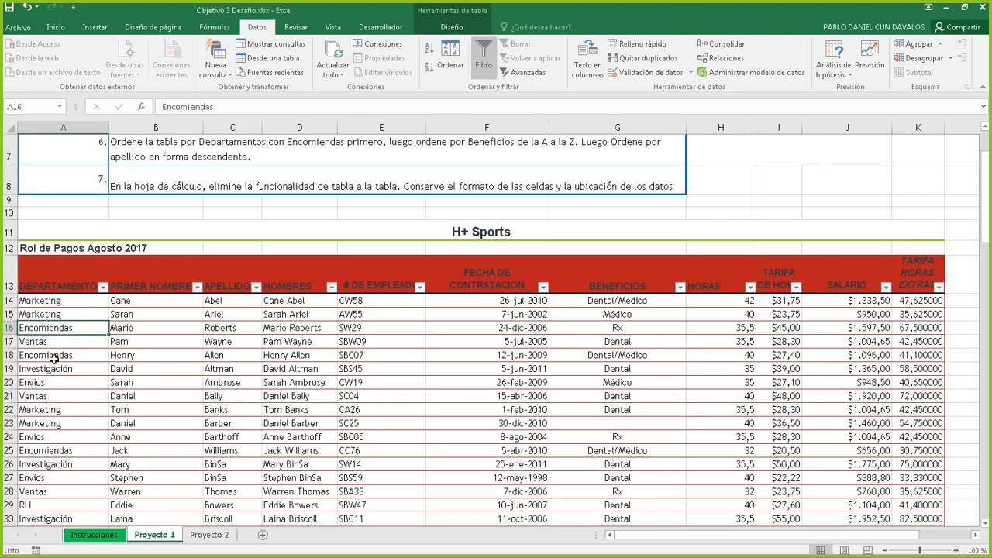
left_click(54, 357)
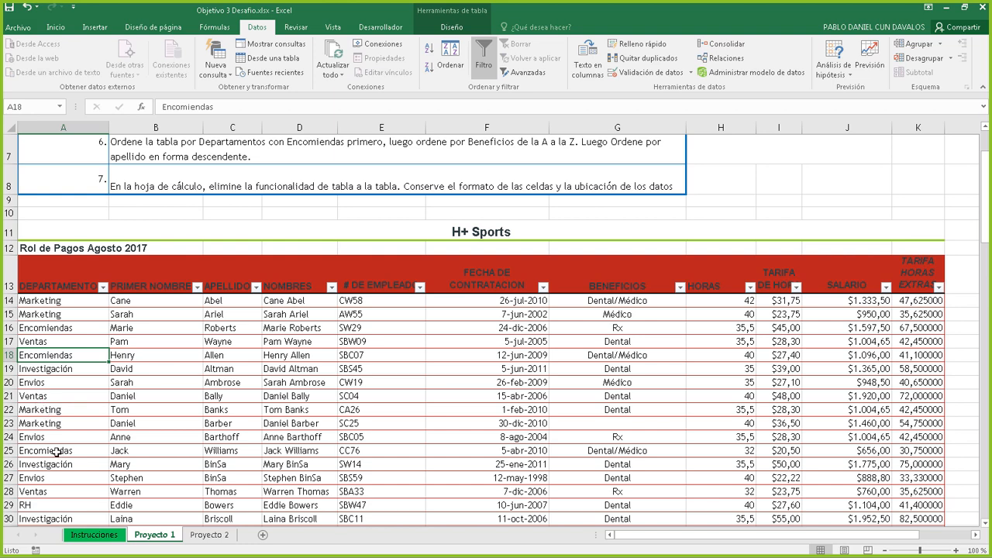
scroll(62, 440, "down", 2)
left_click(48, 343)
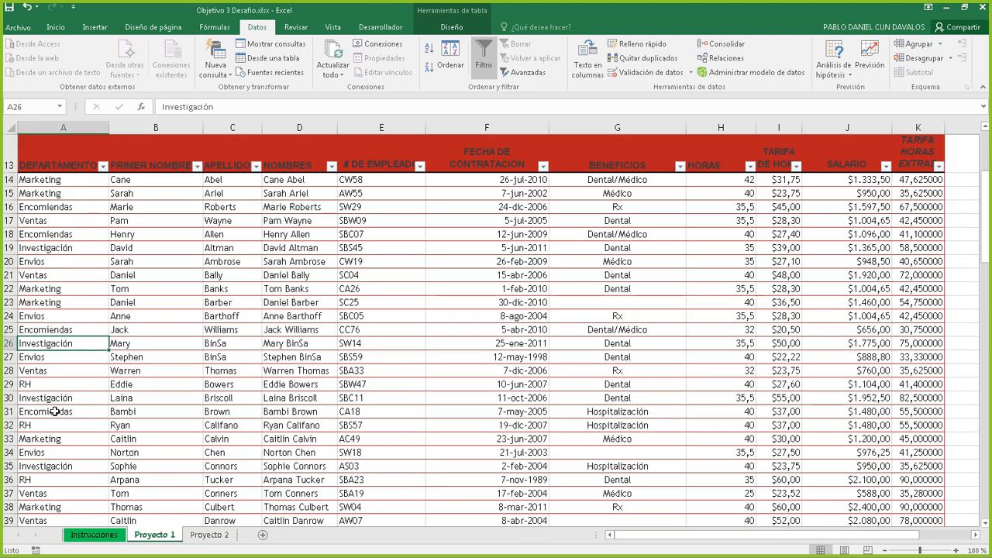
left_click(56, 412)
scroll(56, 412, "up", 3)
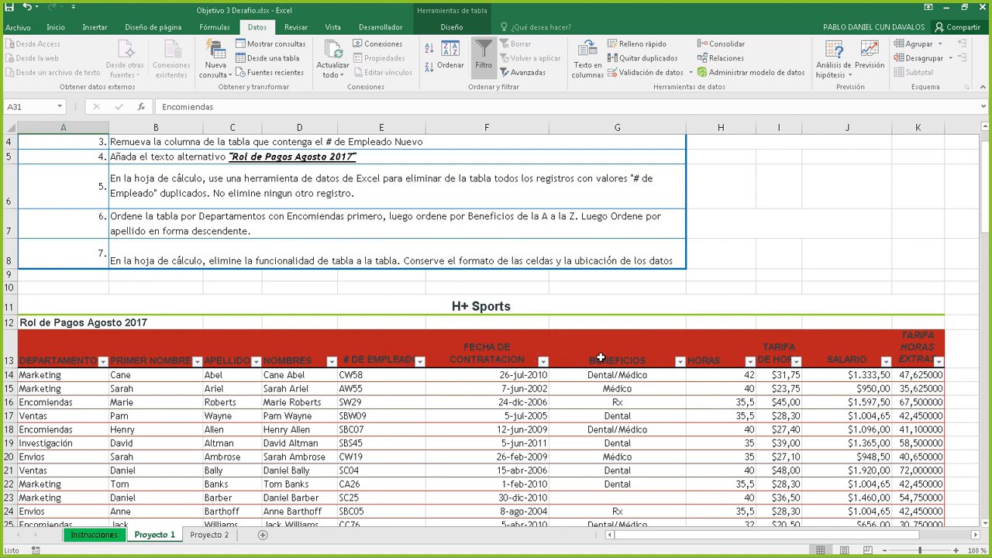
Select a cell in the payroll table and open Inicio's Ordenar y filtrar menu
left_click_drag(618, 402, 618, 485)
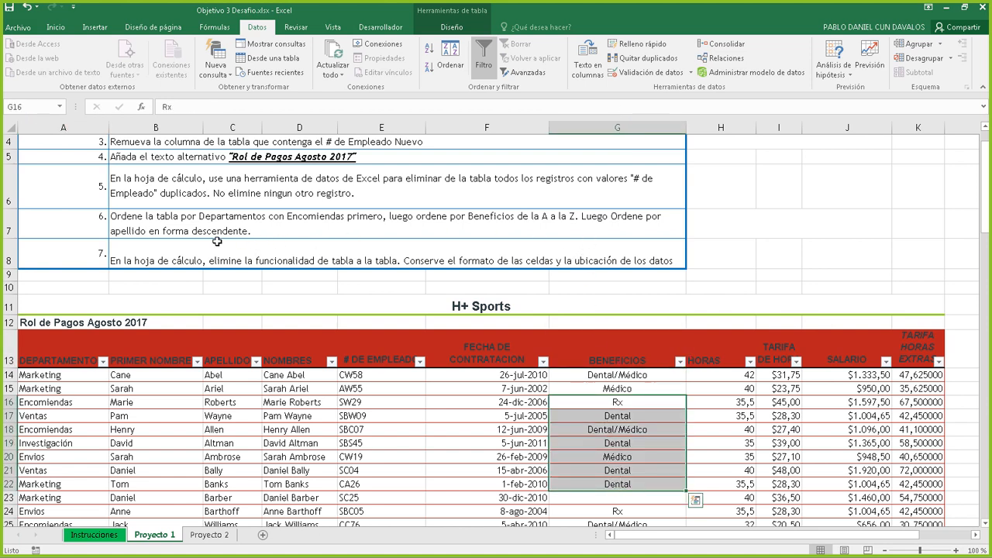
left_click_drag(228, 375, 223, 475)
left_click(496, 401)
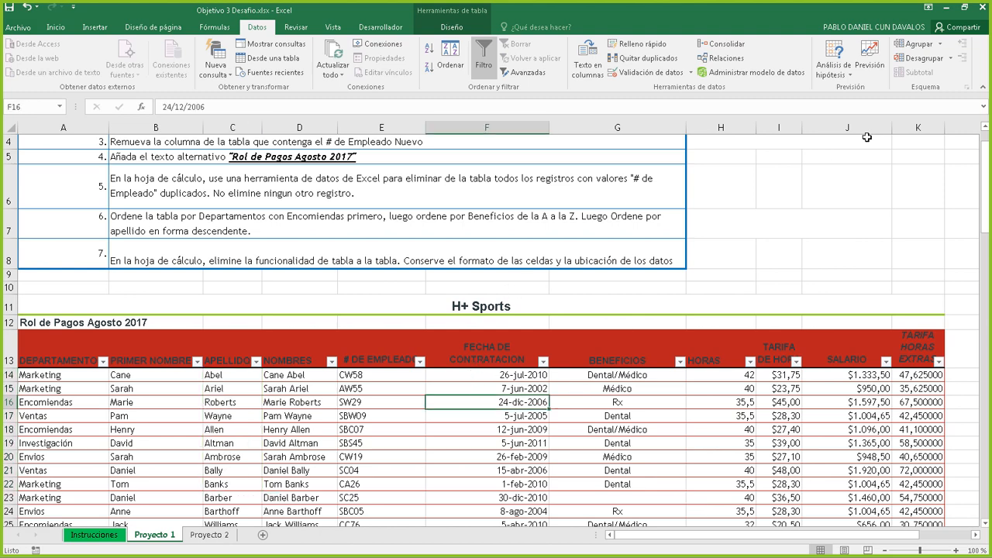
left_click(56, 29)
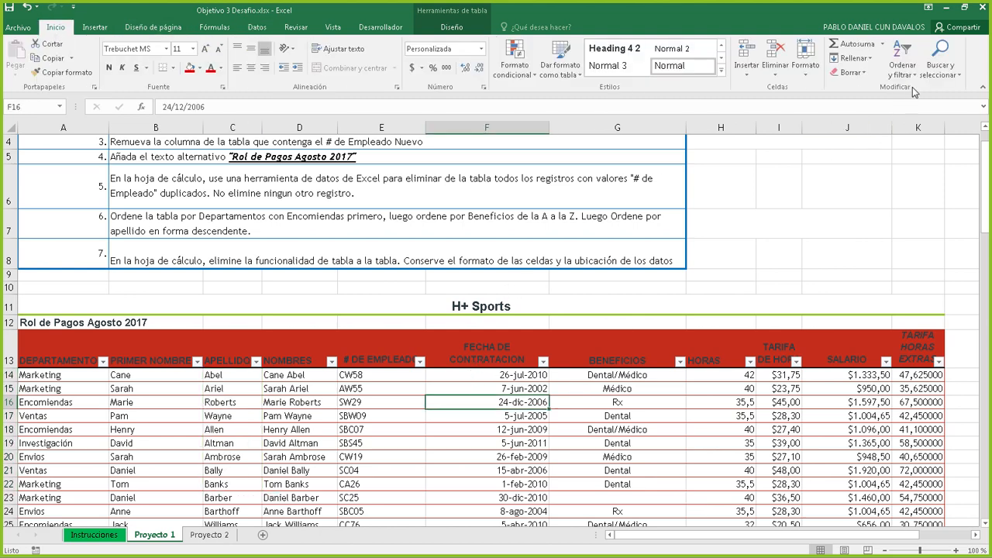
left_click(903, 70)
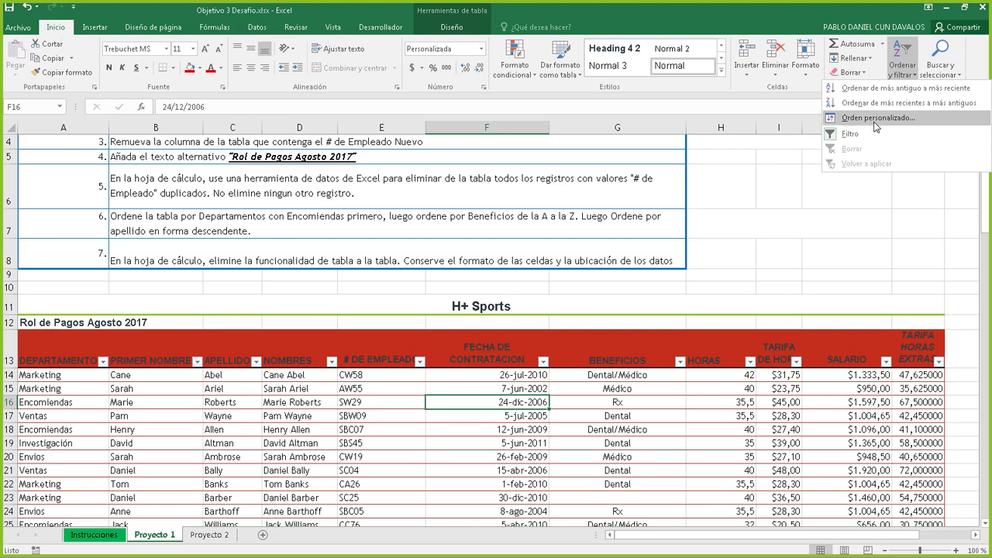
In Orden personalizado, set the first sort level to DEPARTAMENTO, A a Z
left_click(845, 118)
left_click_drag(672, 249, 663, 270)
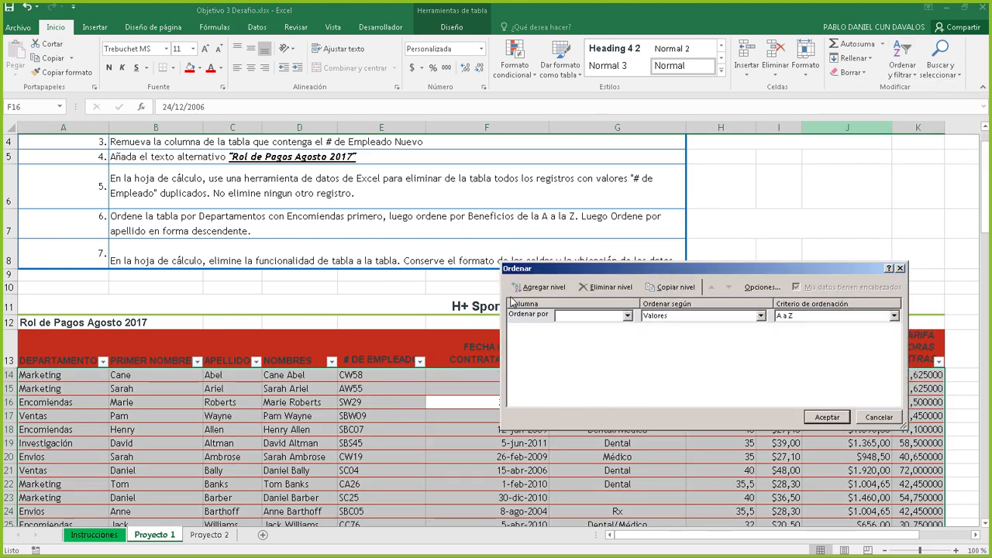
left_click(543, 288)
left_click(627, 317)
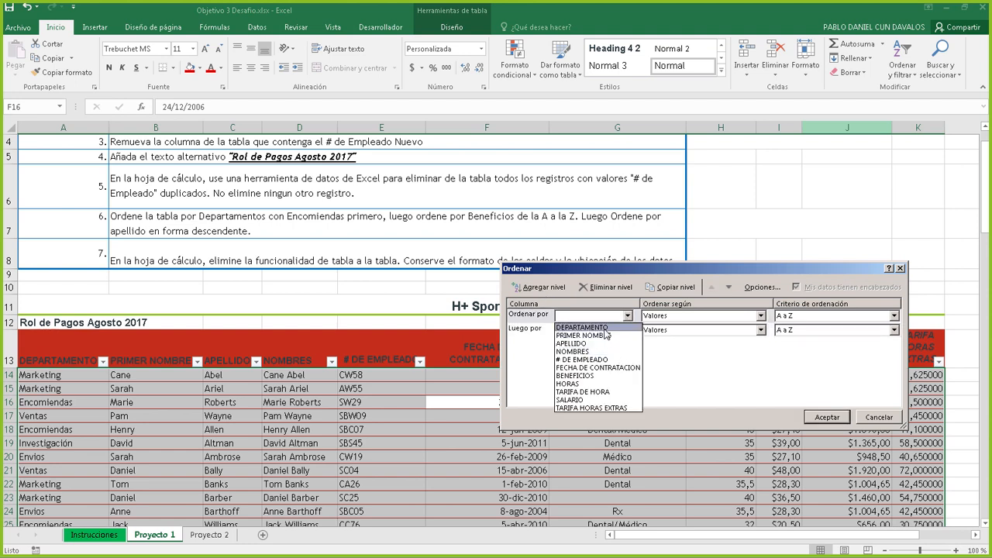
left_click(605, 329)
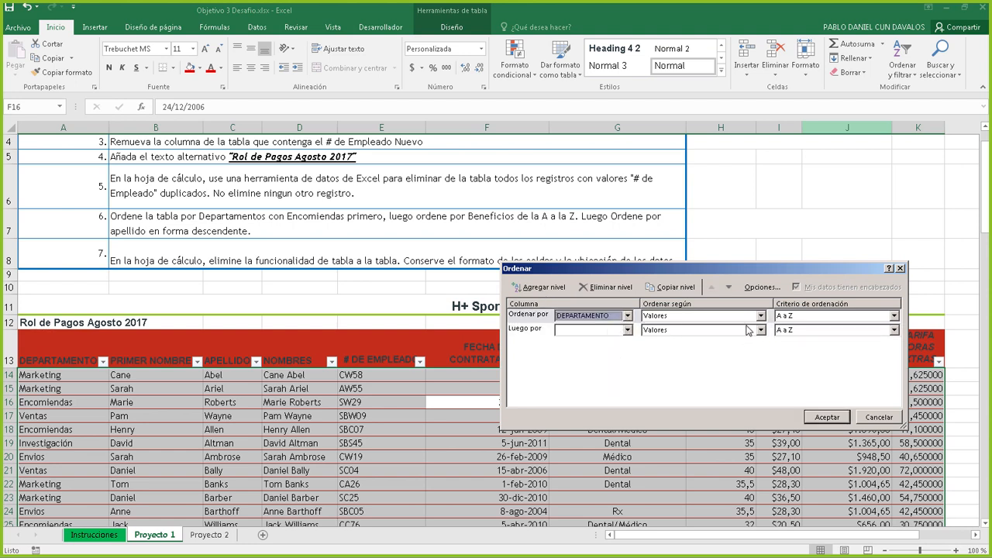
left_click(830, 316)
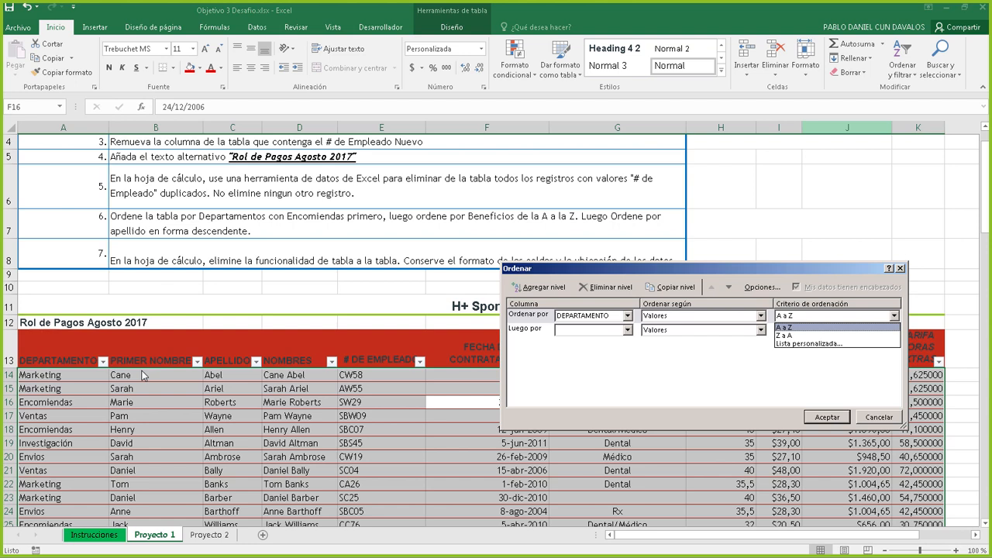
left_click(797, 328)
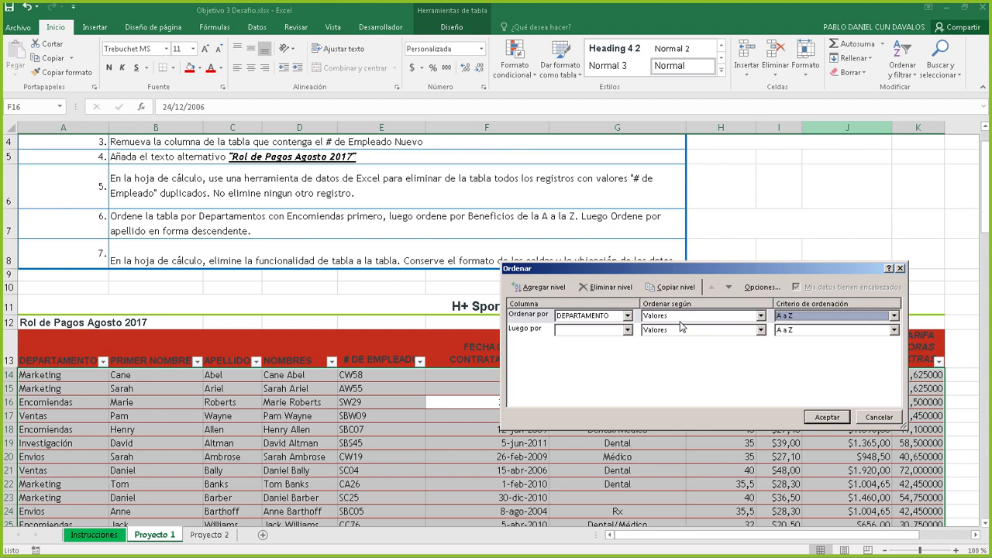
left_click(824, 320)
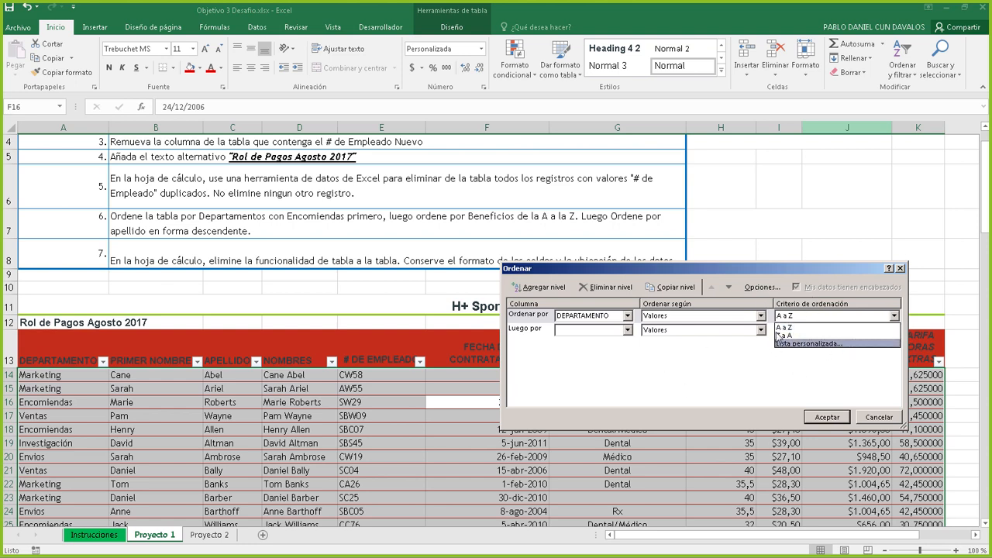
left_click(725, 372)
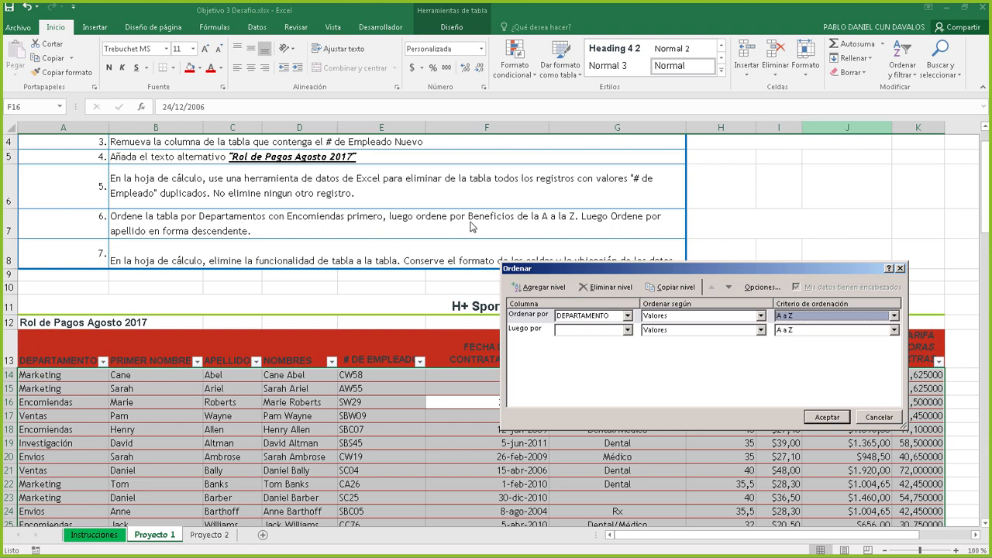
Add sort levels BENEFICIOS A a Z and APELLIDO Z a A, then apply the sort
left_click(627, 330)
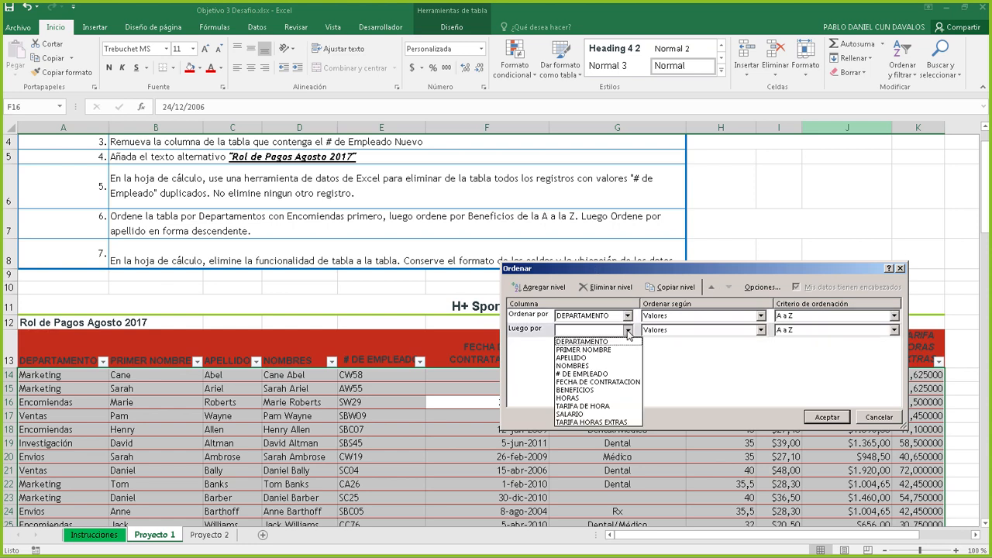
left_click(582, 390)
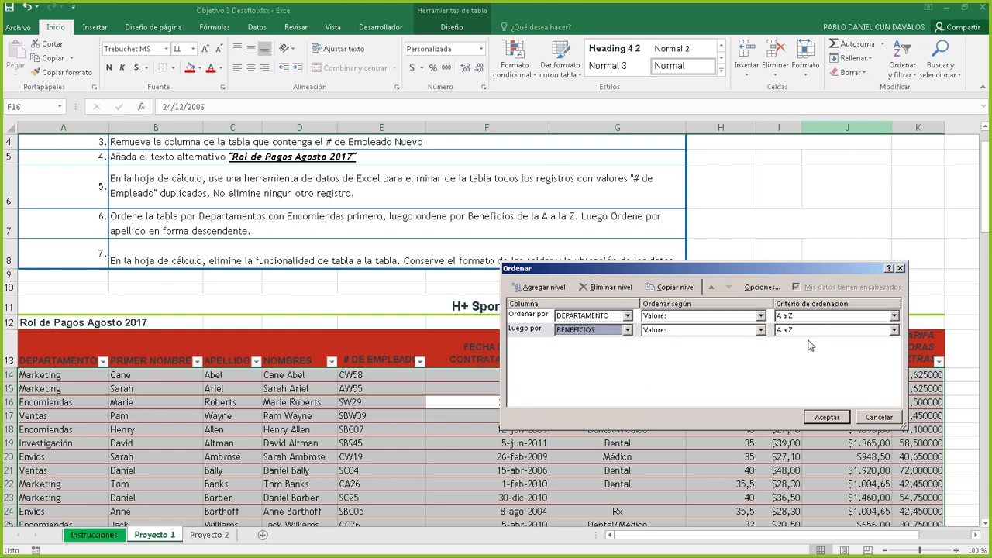
left_click(552, 294)
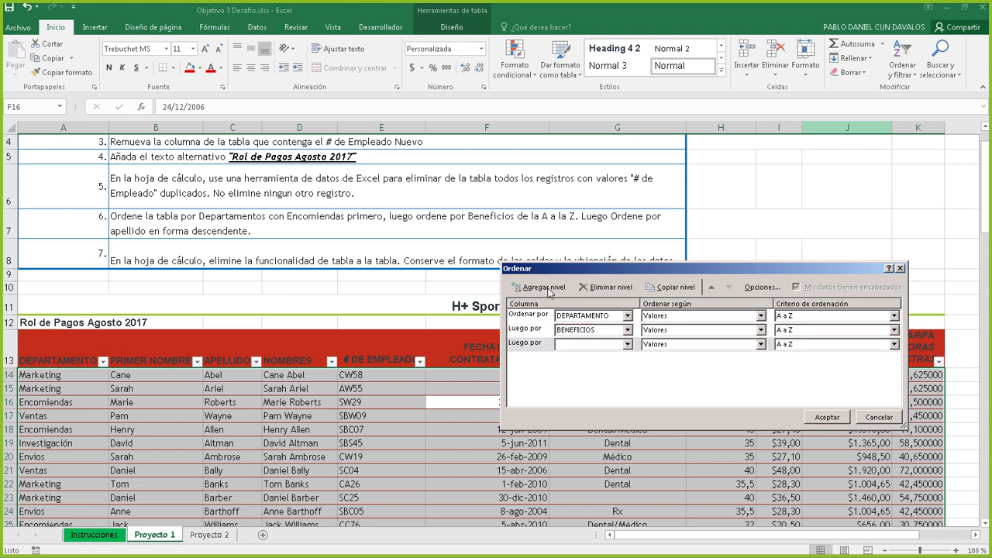
left_click(626, 346)
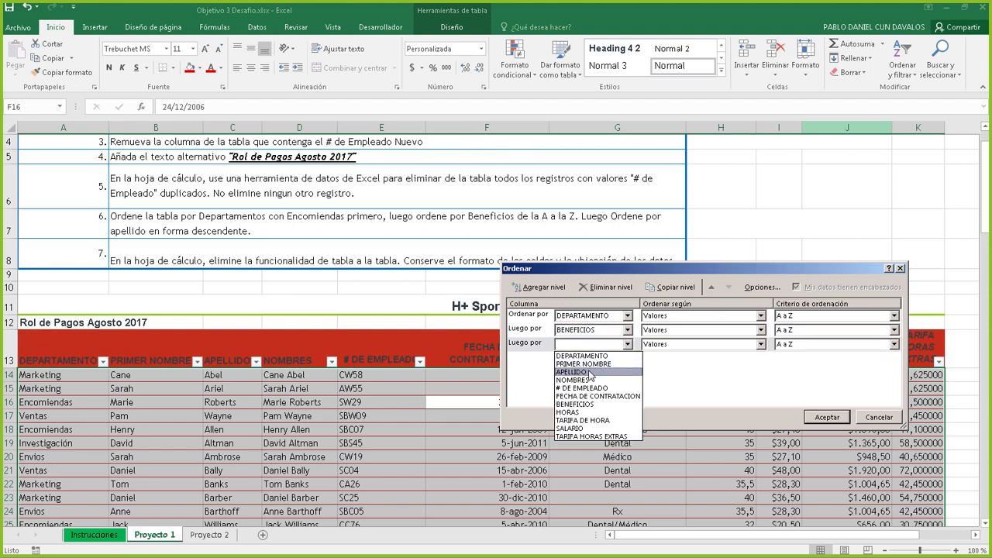
left_click(589, 367)
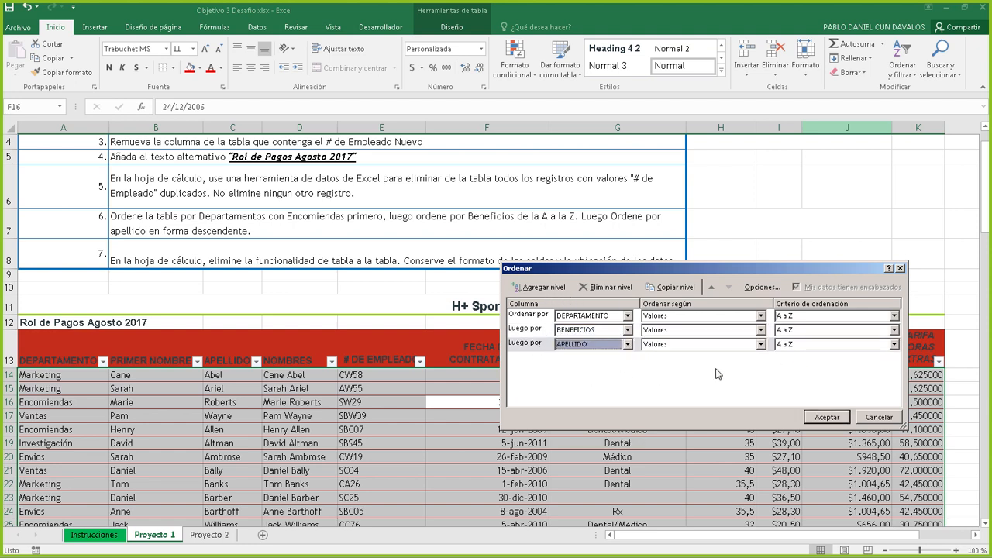
left_click(789, 344)
left_click(790, 366)
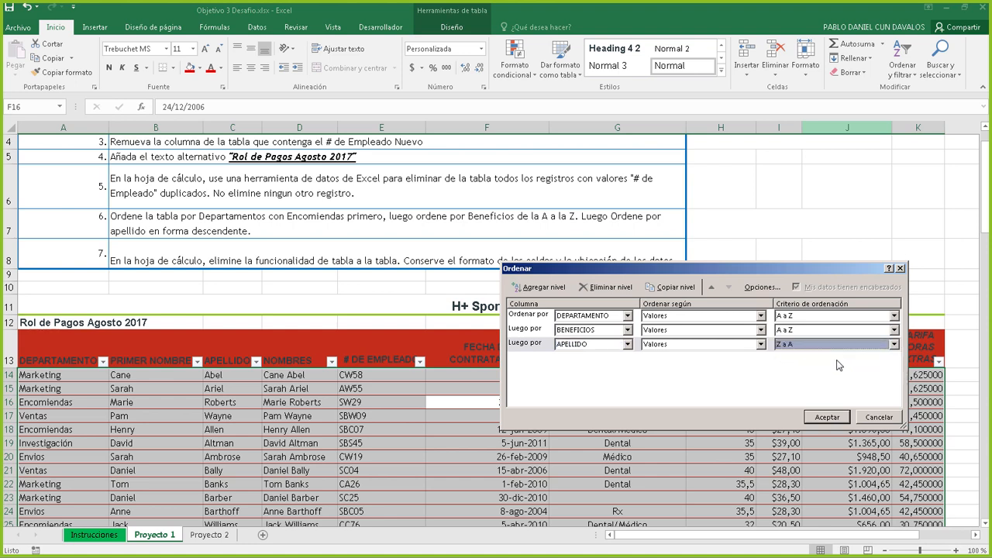
left_click(794, 345)
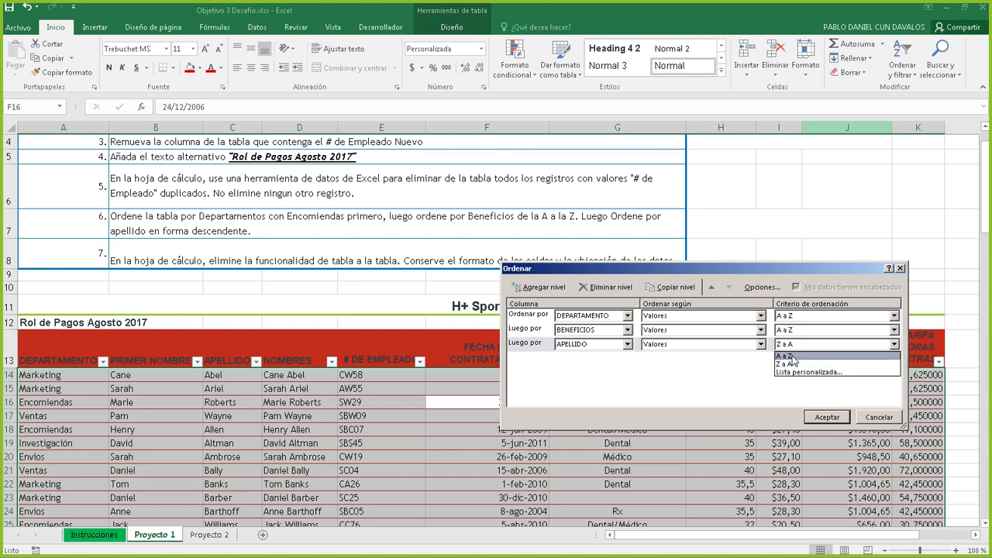
left_click(791, 356)
left_click(799, 346)
left_click(793, 365)
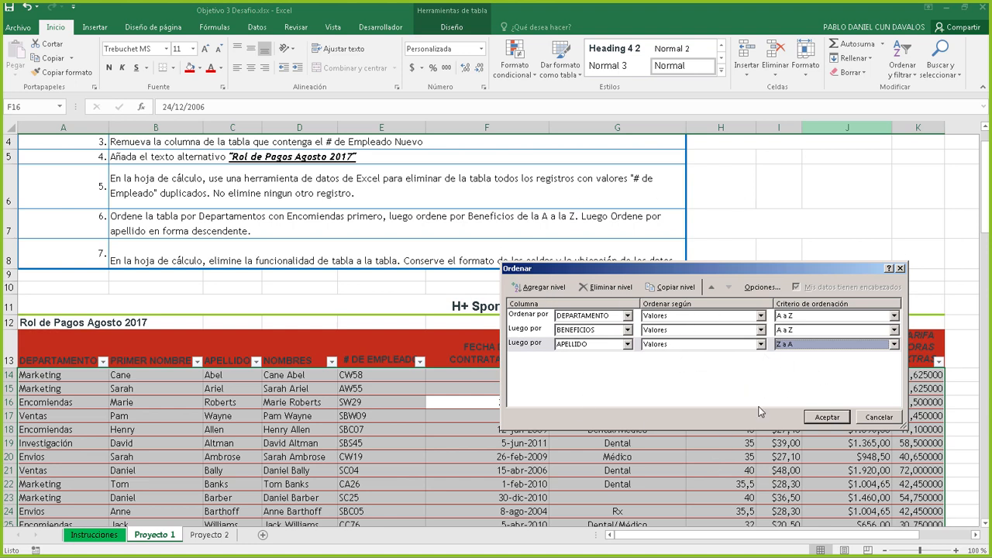
left_click(825, 417)
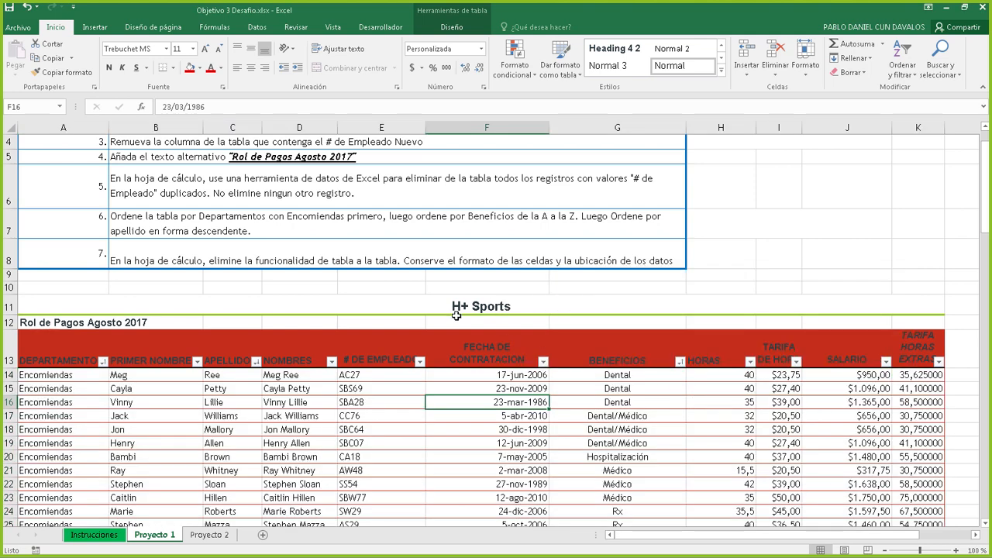
Reread the B7 sorting instruction and verify the Encomiendas rows now come first
left_click(316, 223)
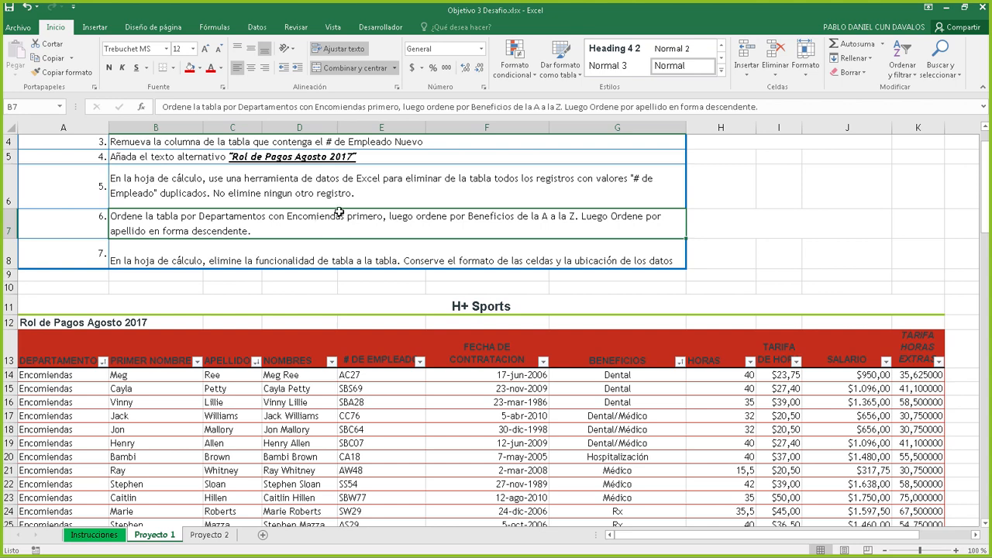
double_click(302, 217)
left_click_drag(376, 218, 290, 218)
left_click(132, 416)
left_click_drag(49, 375, 74, 470)
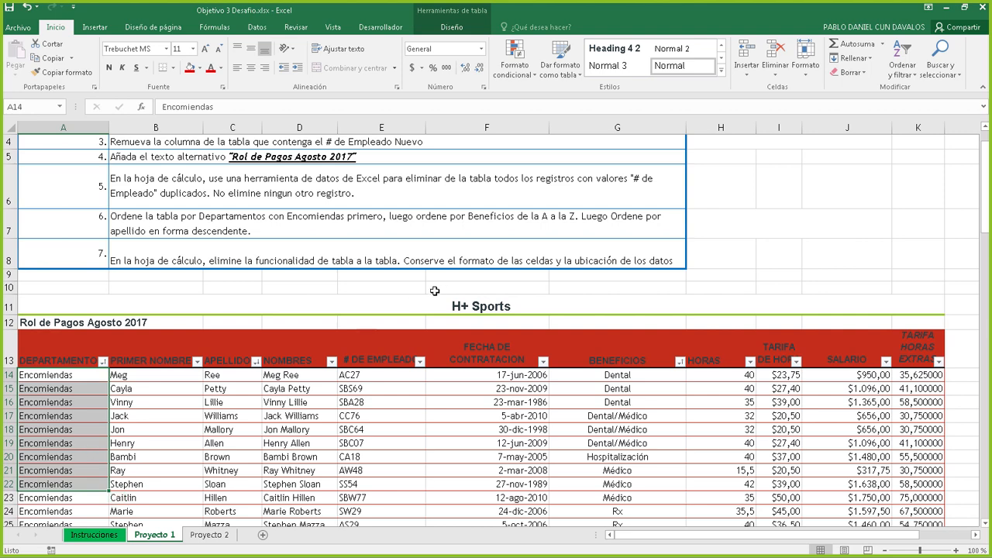
left_click(233, 218)
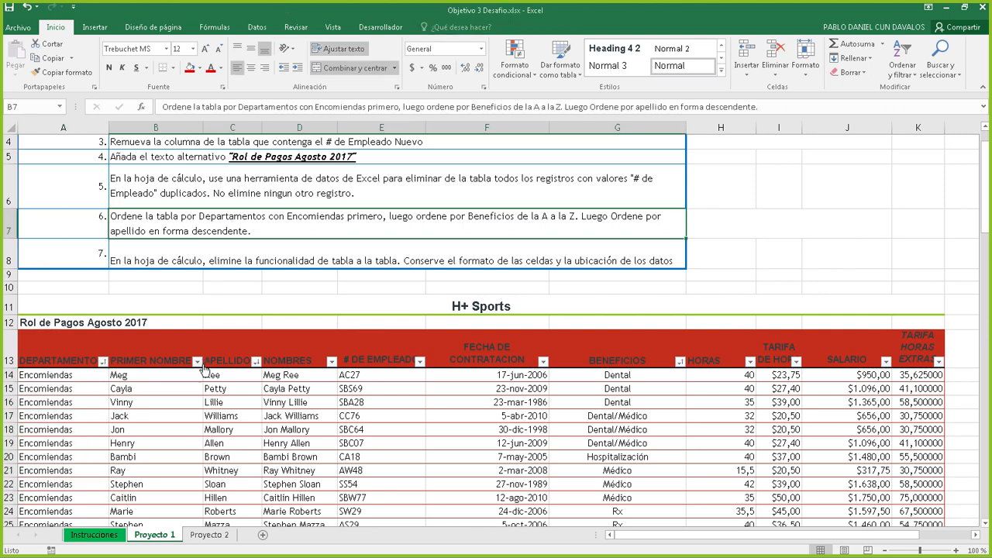
left_click(297, 253)
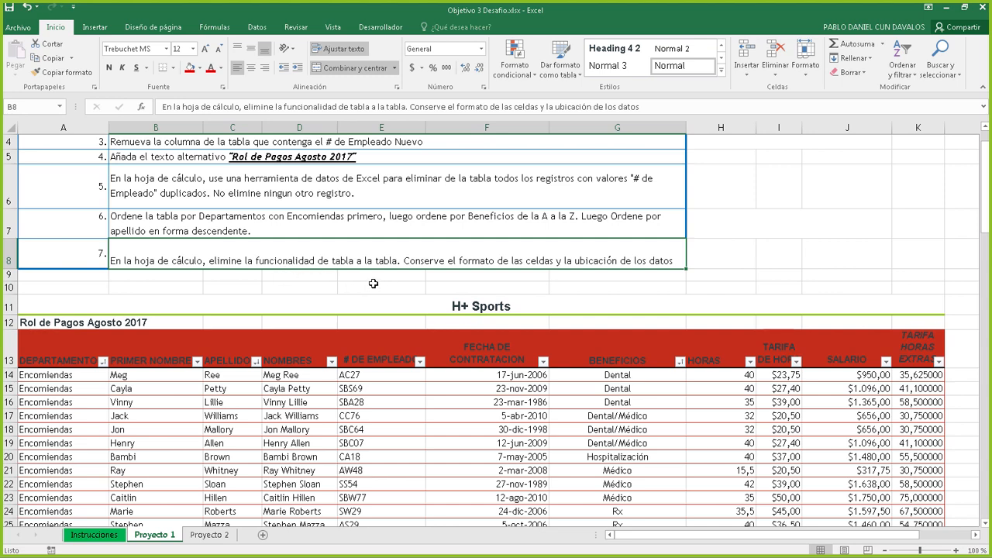
Inspect cells of the sorted payroll table, then show the table Diseño tools
left_click(467, 431)
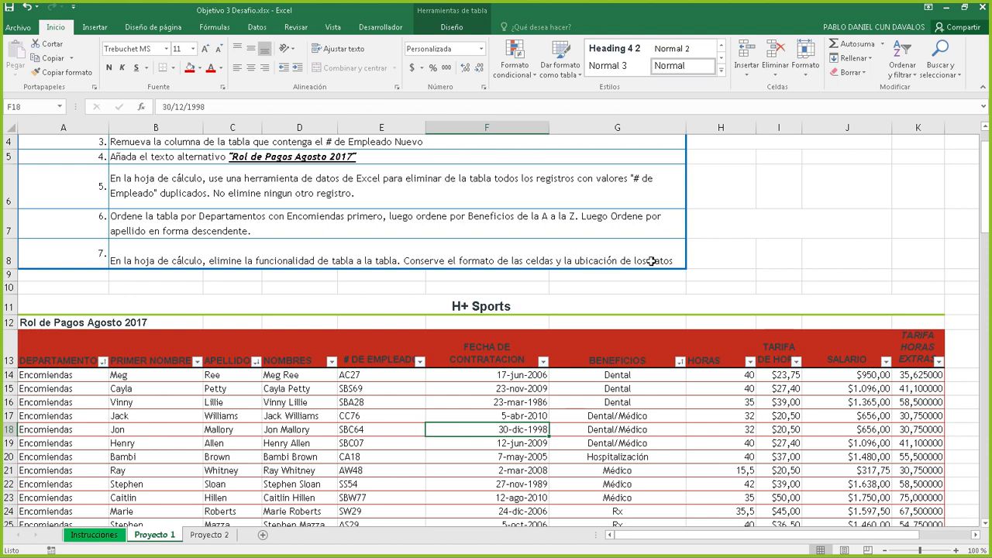
left_click(327, 393)
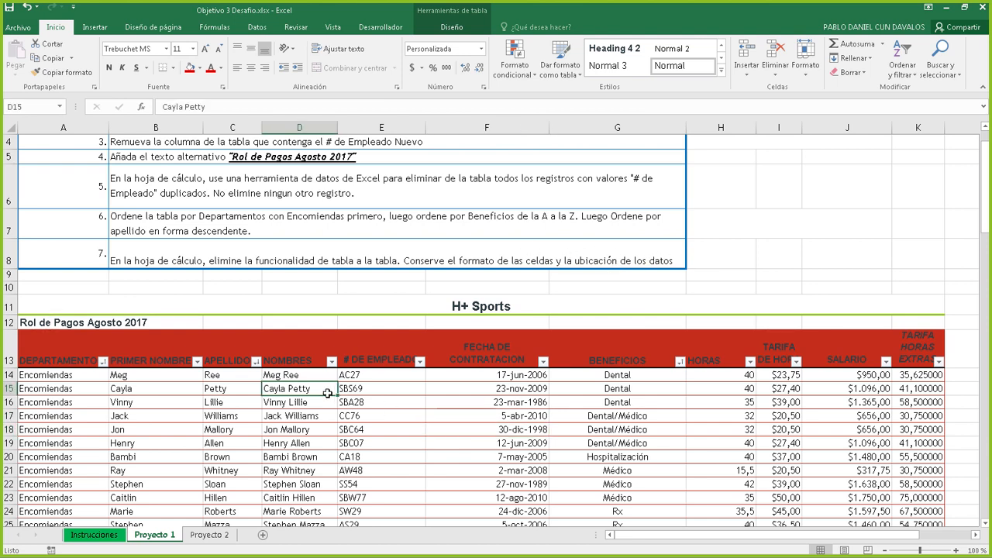
left_click(504, 403)
left_click(523, 455)
left_click(326, 457)
left_click(467, 417)
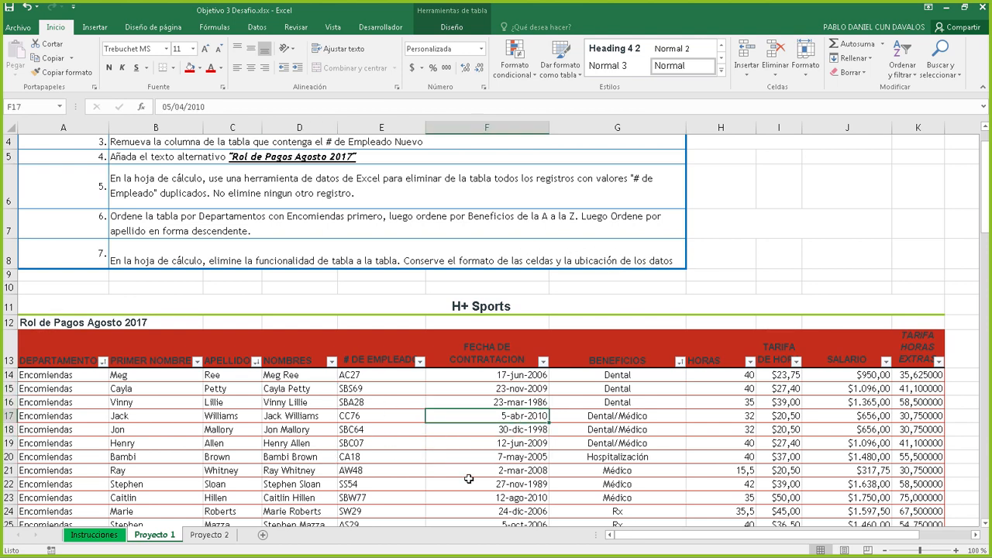
left_click(469, 479)
left_click(340, 454)
left_click(448, 430)
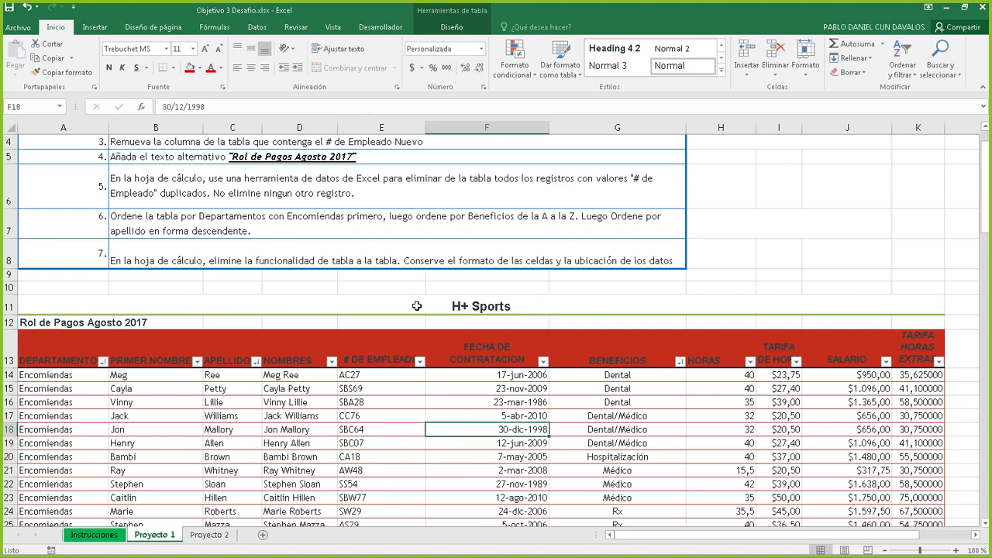
left_click(450, 28)
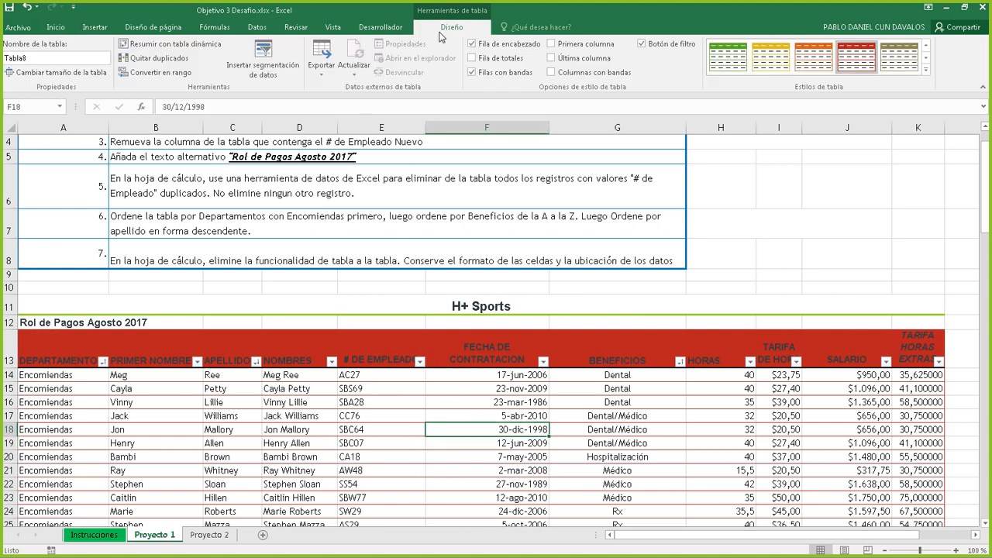
Convert the payroll table to a normal range, then undo the conversion
left_click(181, 75)
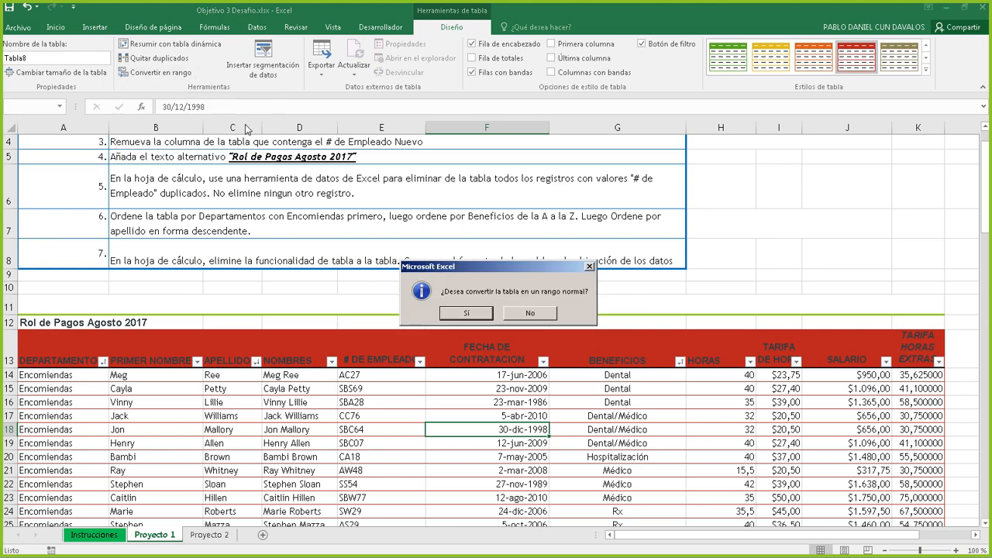
left_click(468, 313)
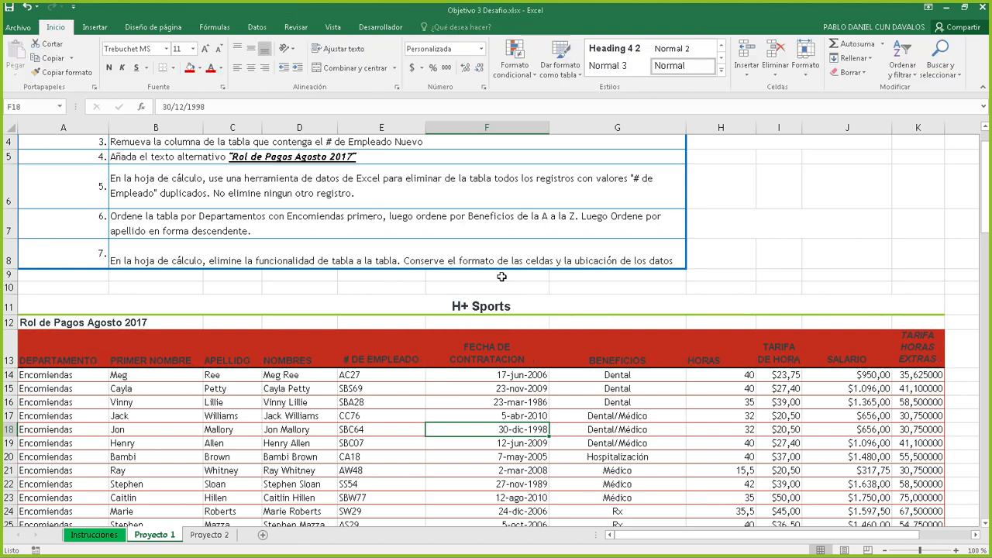
left_click(496, 256)
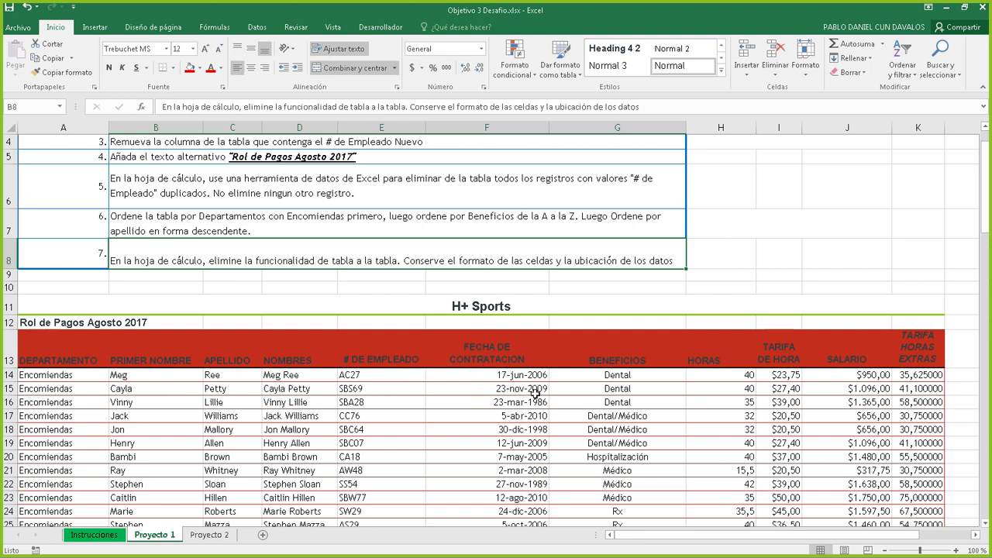
left_click(508, 428)
Convert Tabla8 to a normal range again from Diseño and confirm with Sí
left_click(404, 393)
left_click(410, 442)
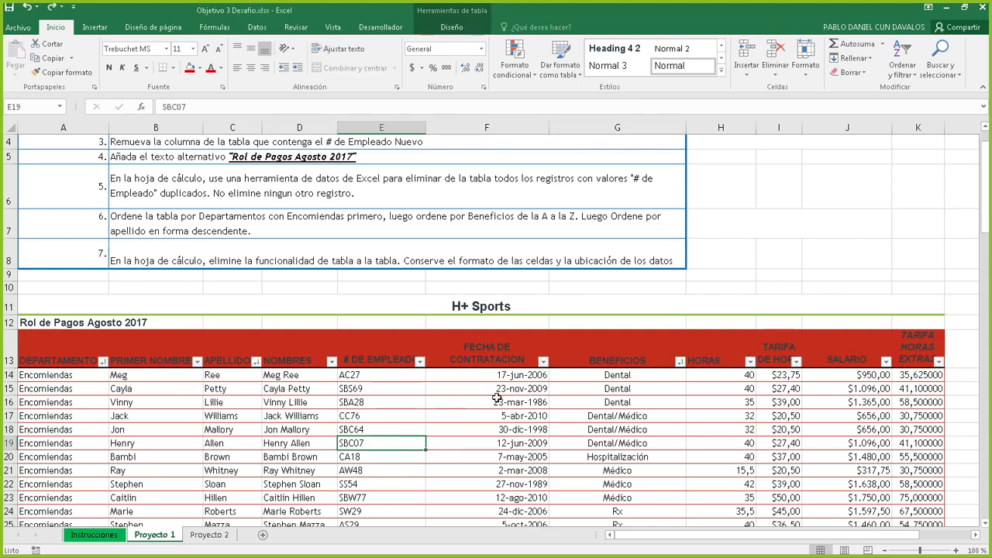
left_click(513, 400)
left_click(534, 467)
left_click(499, 405)
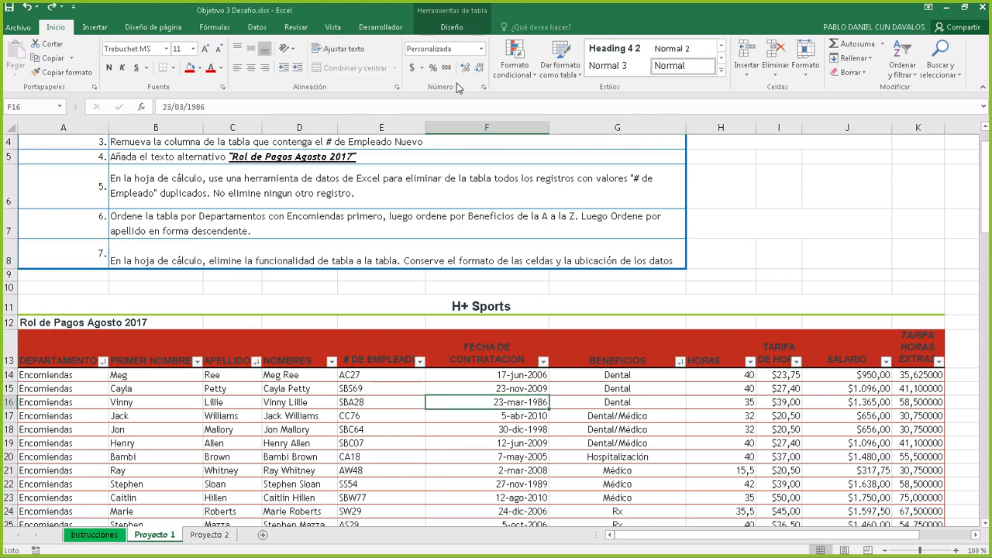
left_click(449, 28)
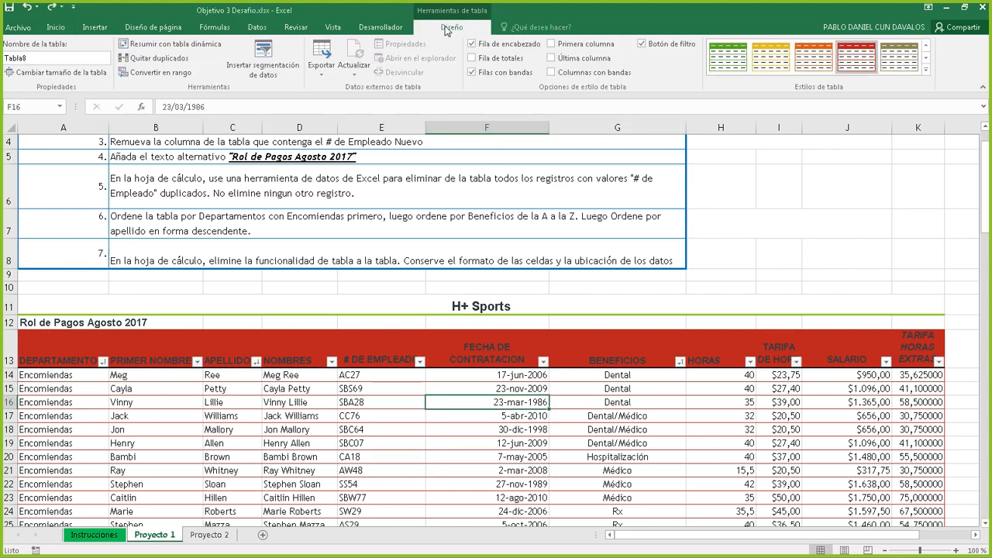
left_click(157, 73)
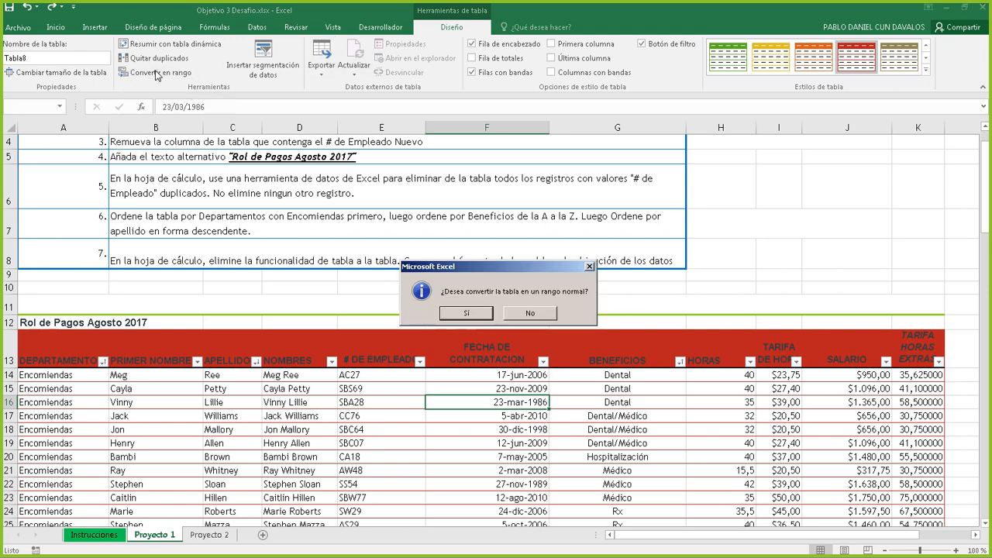
left_click(466, 313)
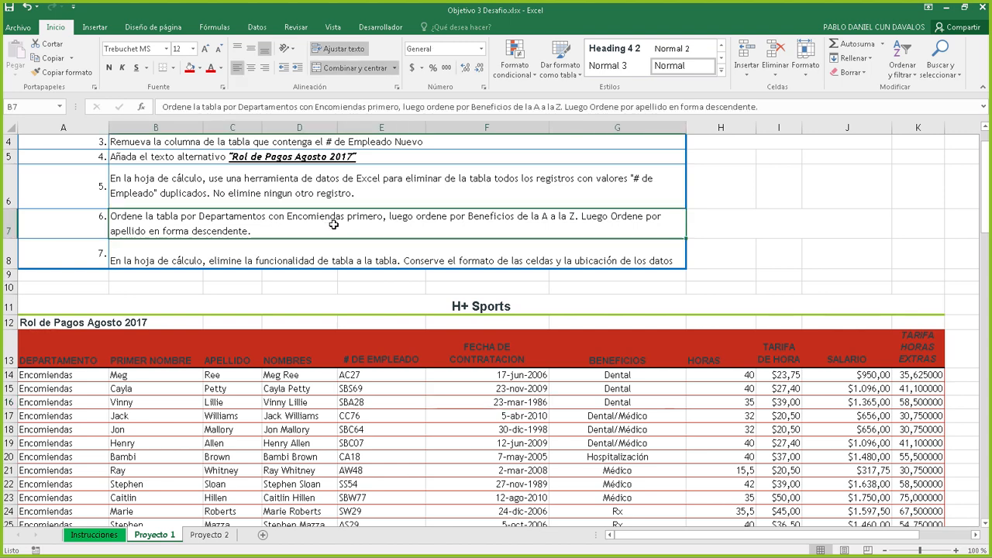
left_click(458, 383)
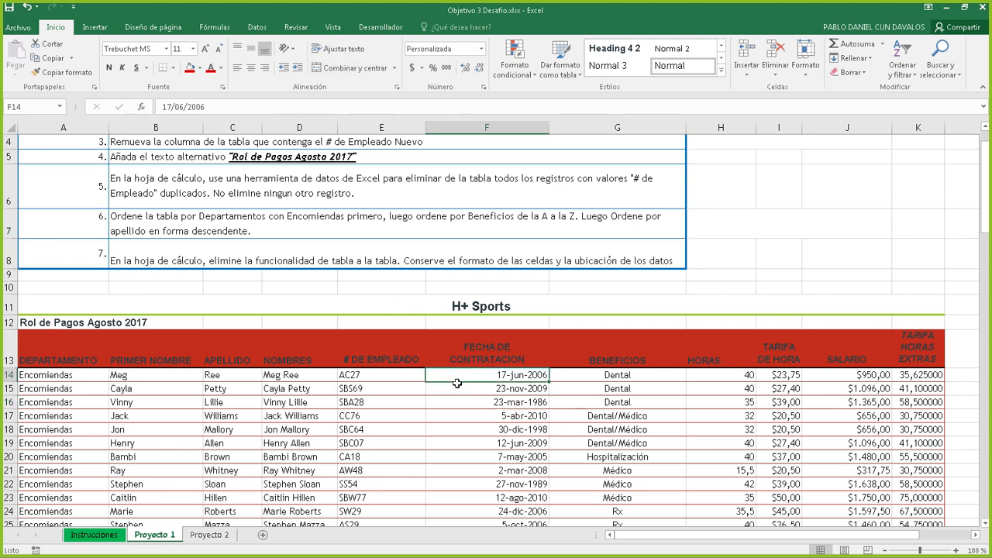
left_click(326, 379)
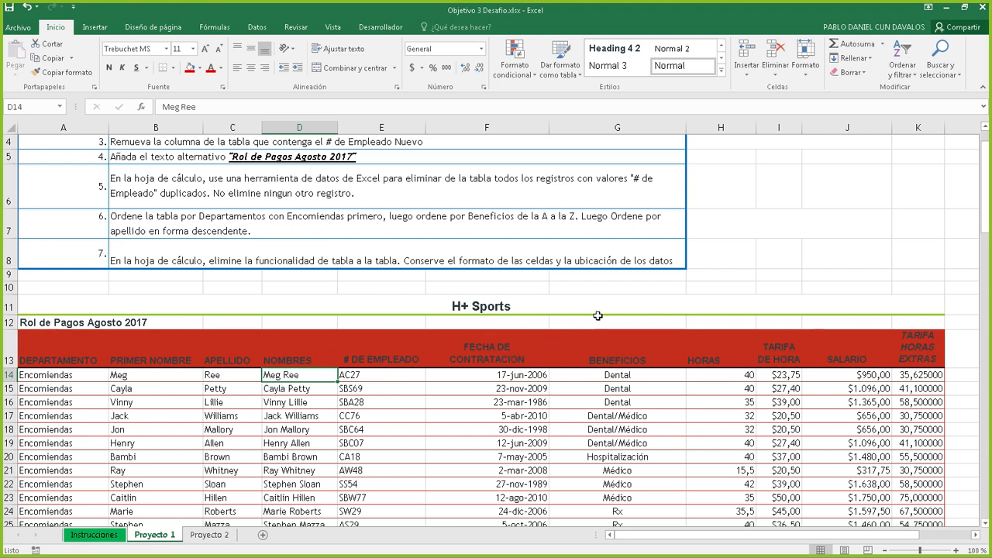
In Orden personalizado, try a custom-list sort order using the Estados Unidos, Canadá list
left_click(904, 77)
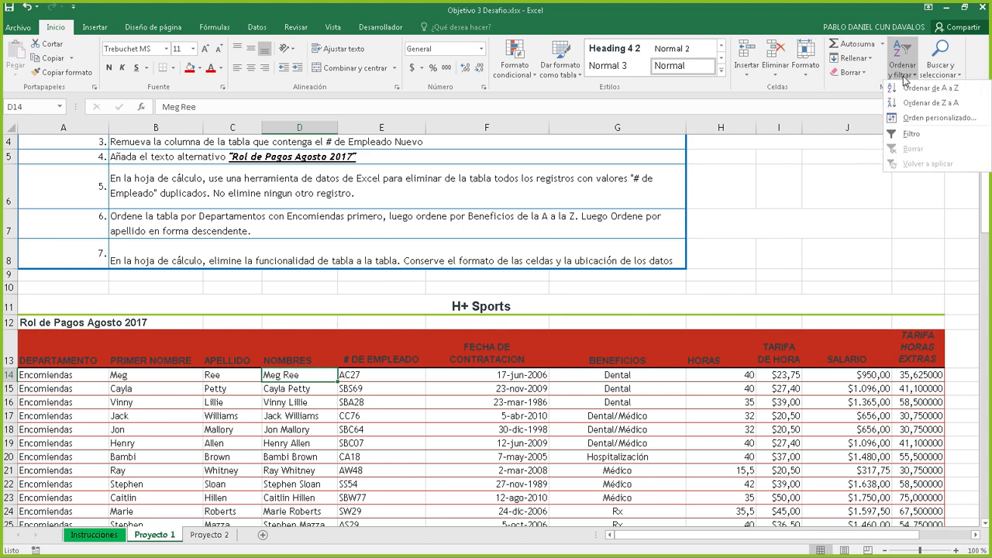
left_click(918, 118)
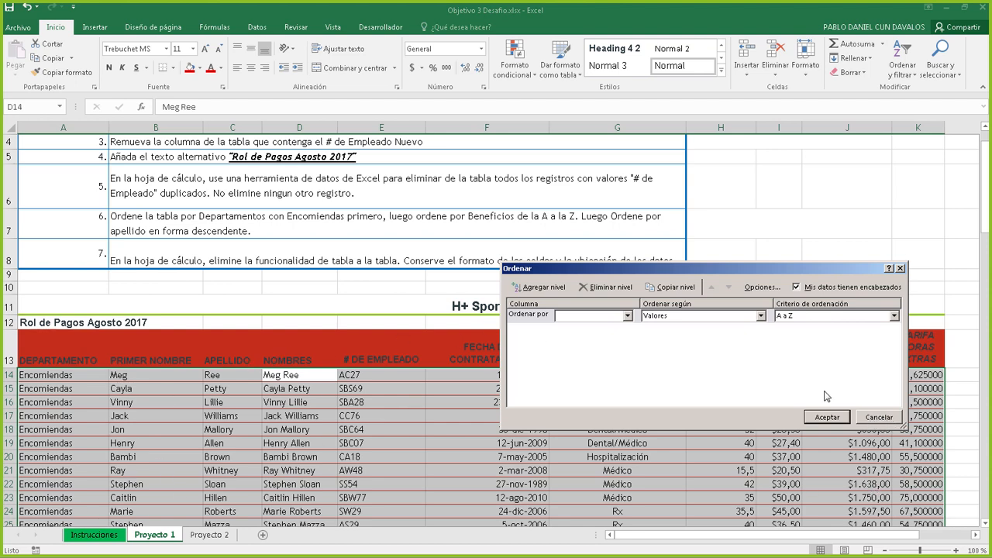
left_click(803, 316)
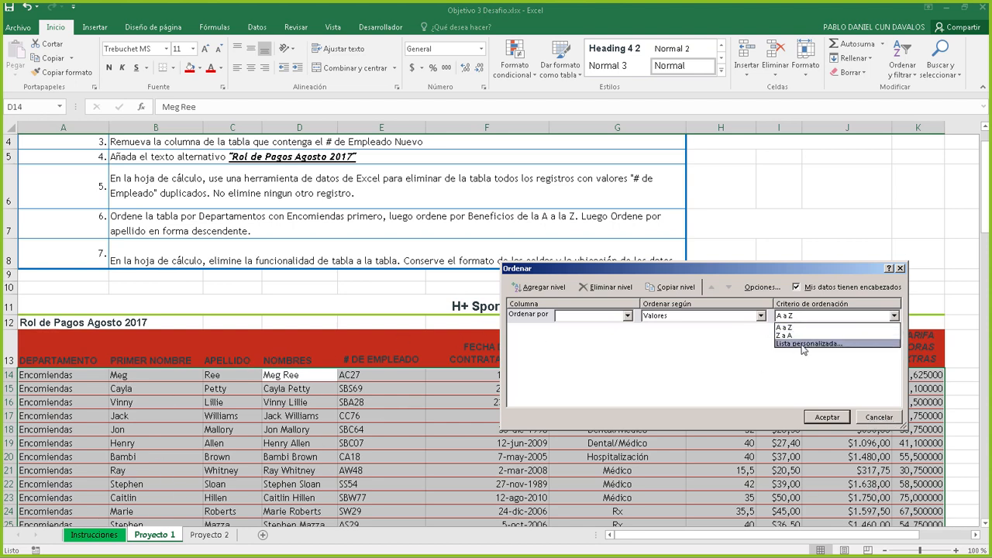
left_click(804, 344)
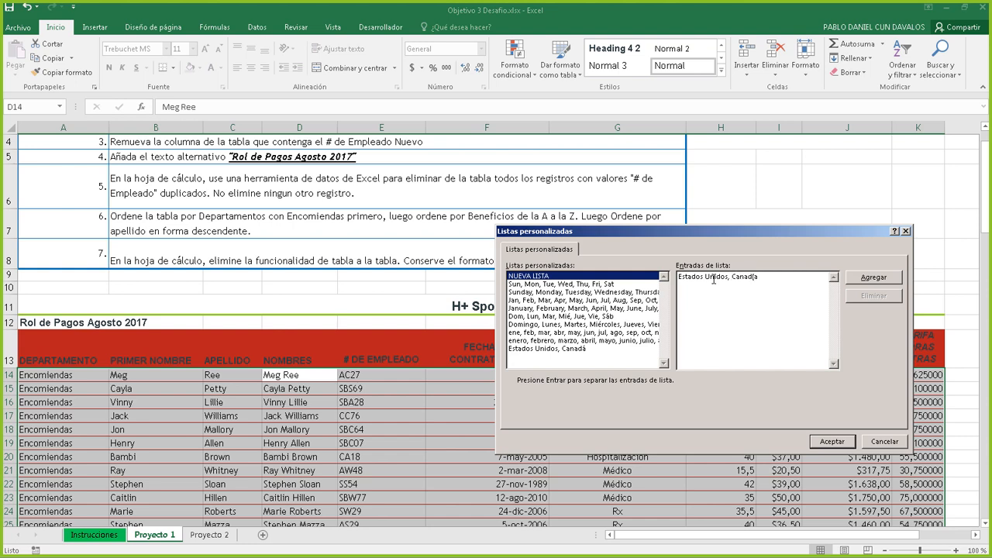
left_click(884, 280)
left_click(558, 355)
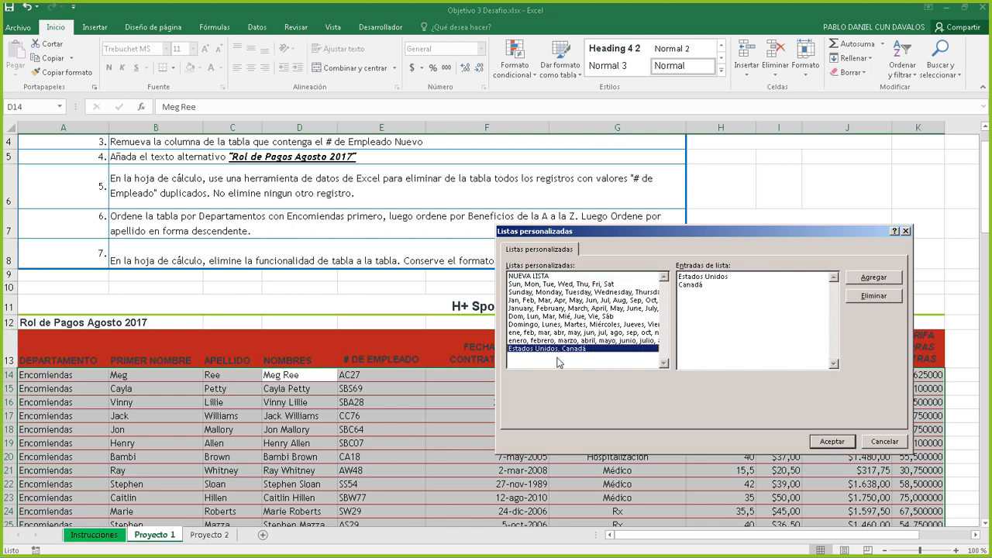
left_click(835, 440)
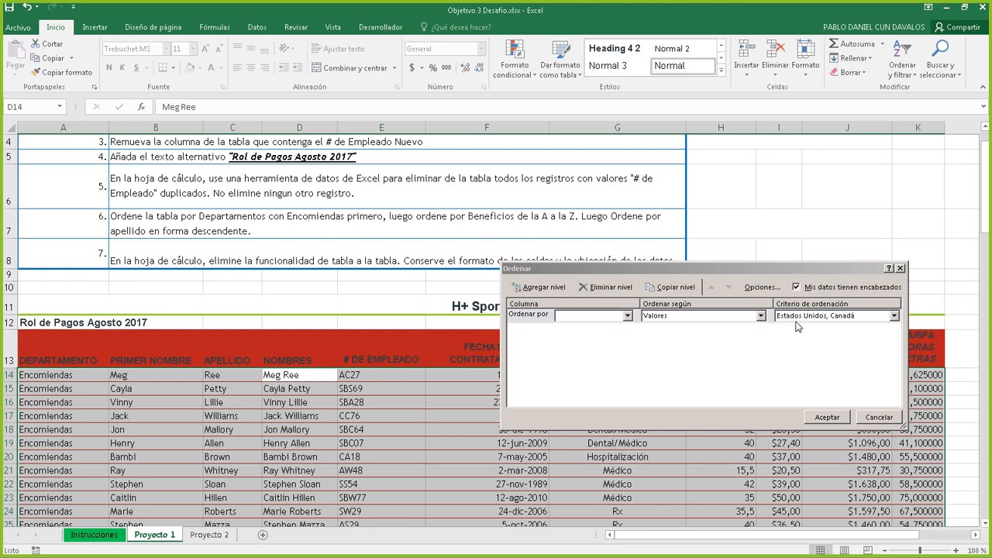
Add Encomiendas as a custom list, revert the order to A to Z, and cancel sorting
left_click(819, 318)
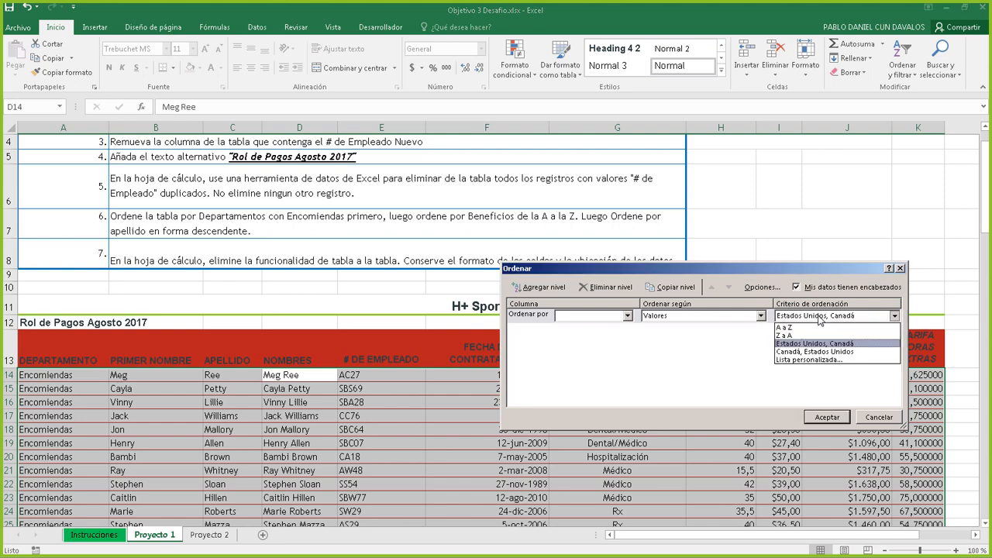
left_click(822, 359)
left_click(750, 281)
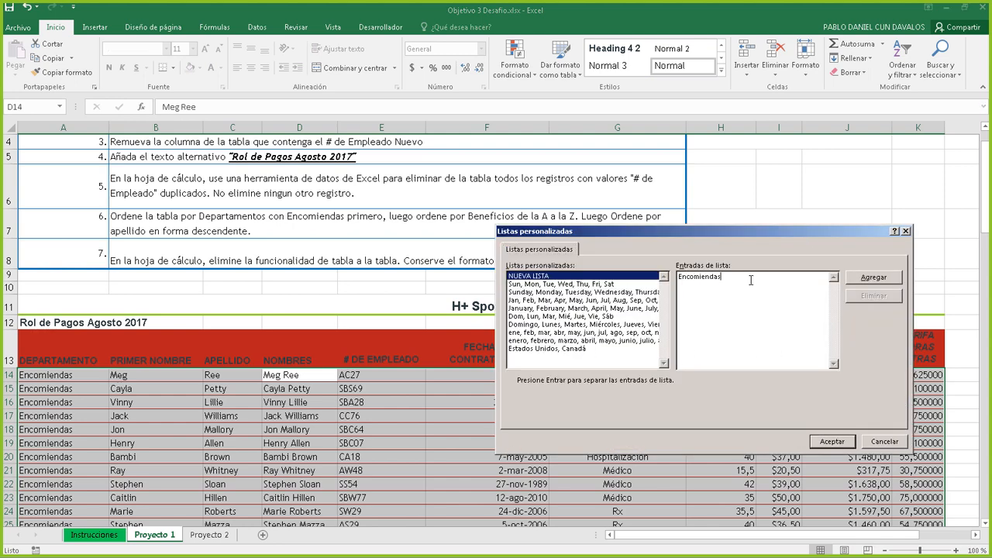
left_click(874, 276)
left_click(832, 441)
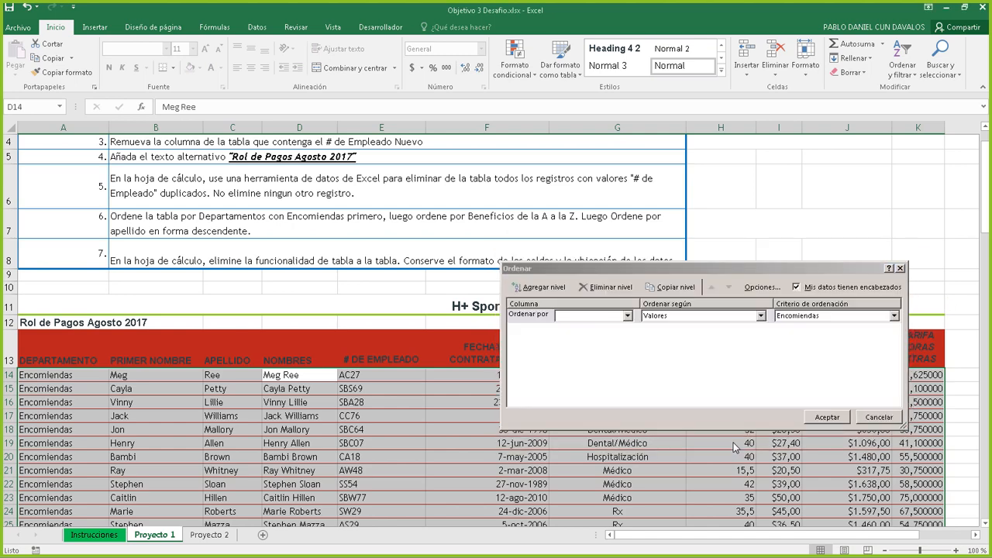
left_click(782, 318)
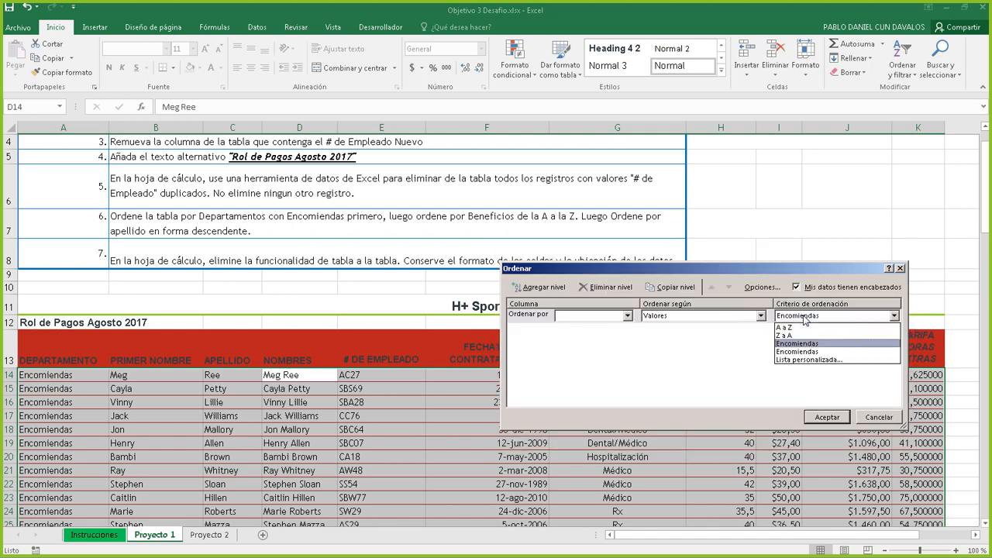
left_click(784, 327)
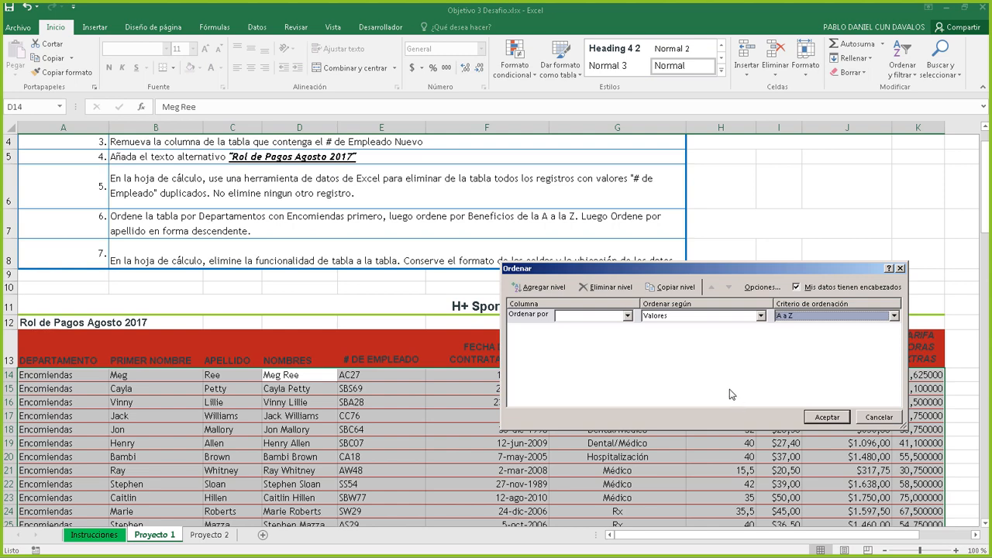
left_click(890, 421)
left_click(818, 391)
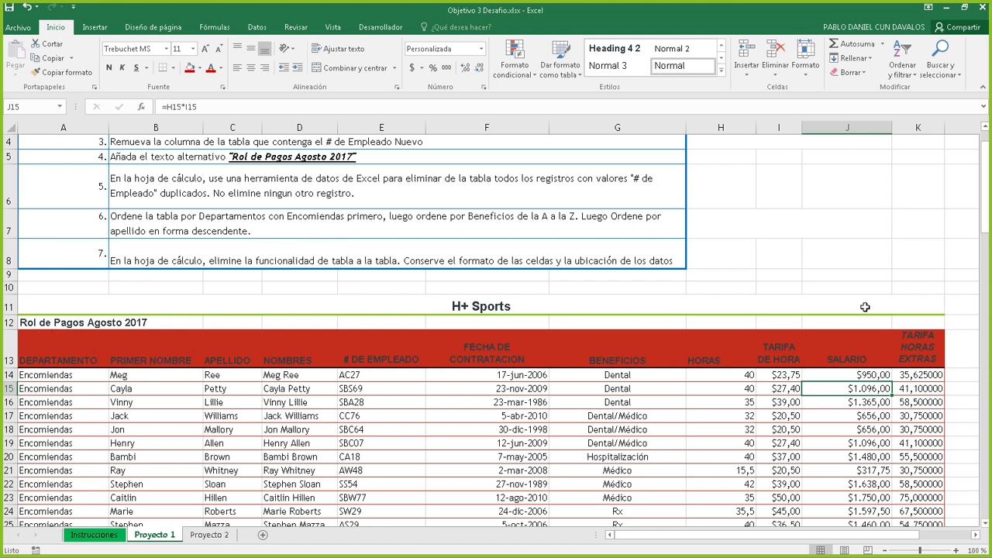
Check employee numbers and hire dates in rows 14–21, then select the FECHA DE CONTRATACION header on Datos
left_click_drag(474, 381, 394, 383)
left_click(490, 390)
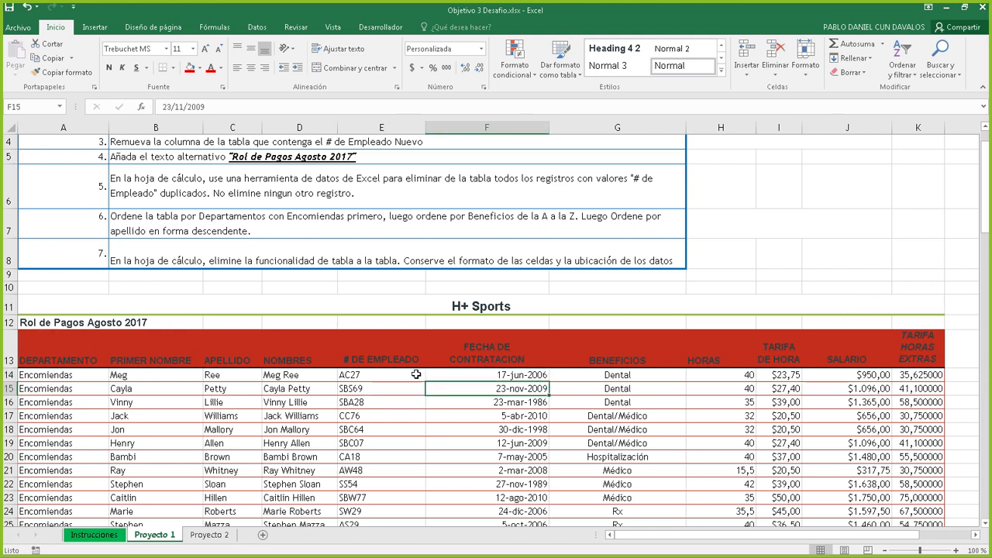
left_click(371, 430)
left_click(520, 465)
left_click(469, 431)
left_click(380, 466)
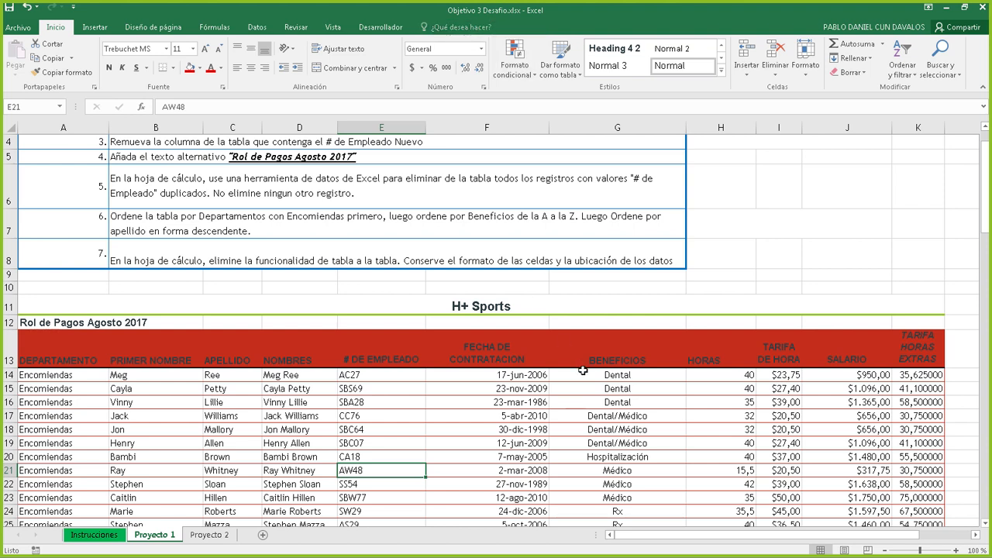
left_click(510, 414)
left_click(484, 388)
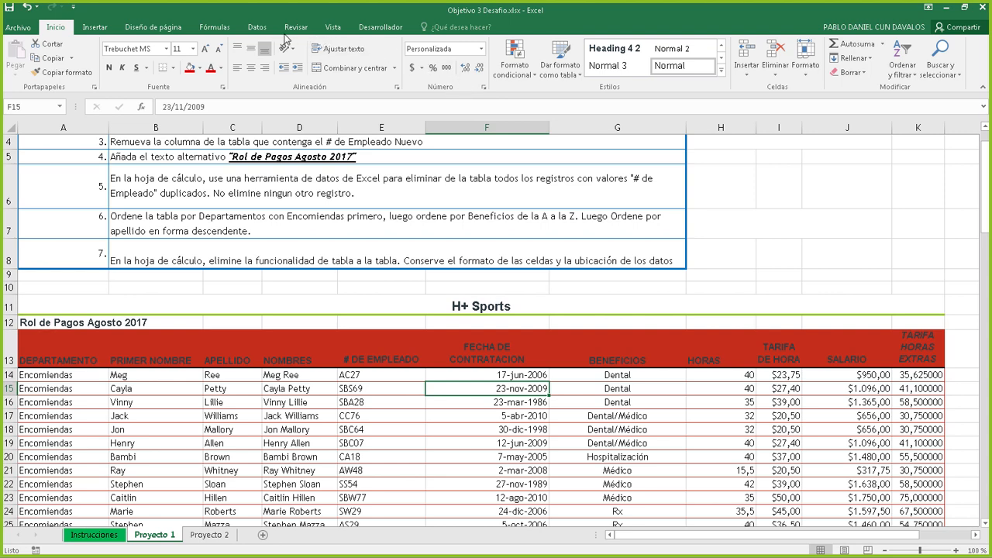
left_click(257, 28)
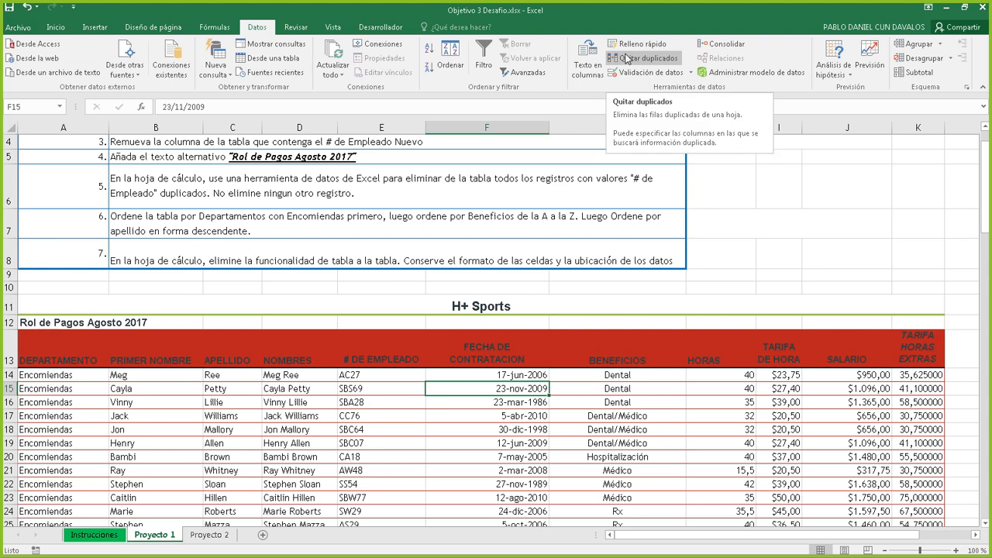
left_click(512, 338)
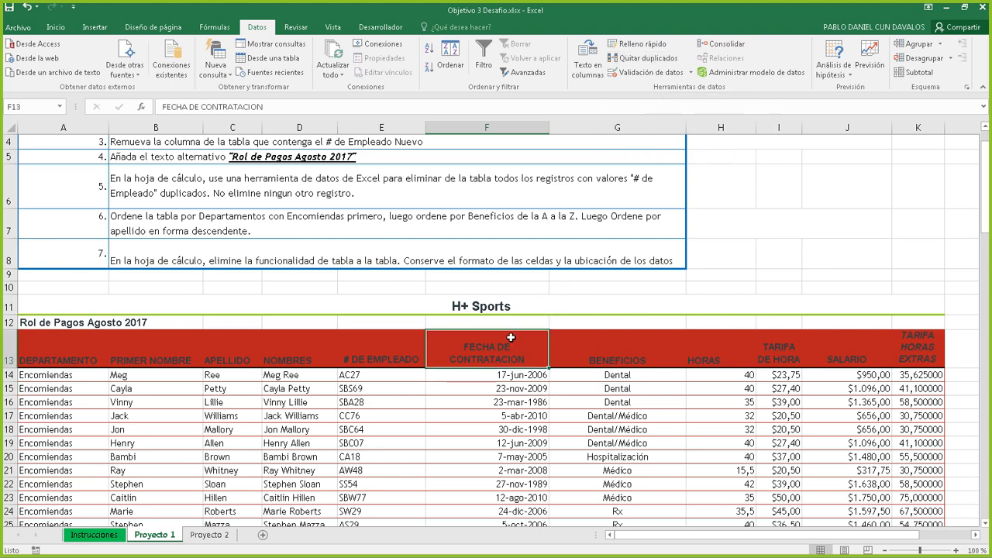
On the Proyecto 2 sheet, turn on Filas con bandas for the payroll table Tabla2
left_click(212, 537)
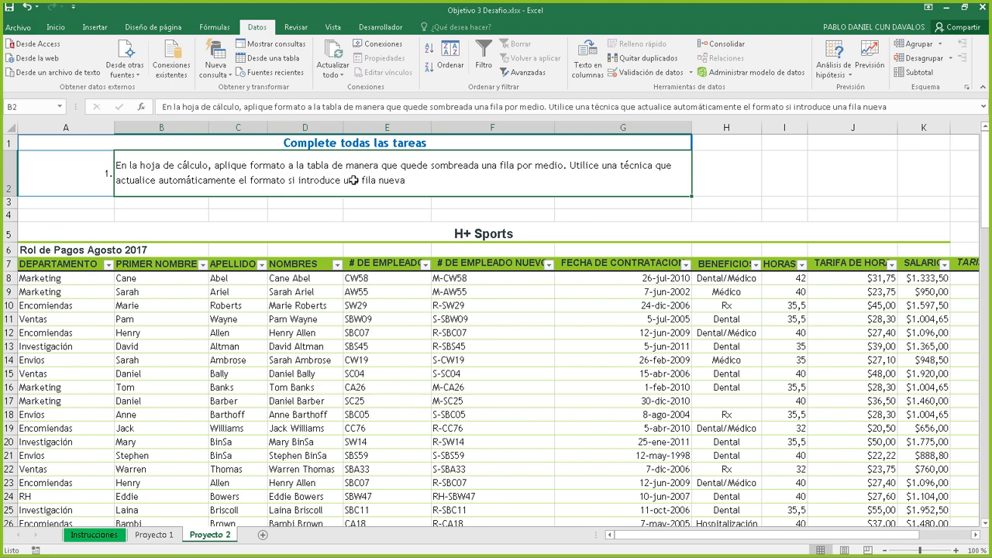
left_click(377, 402)
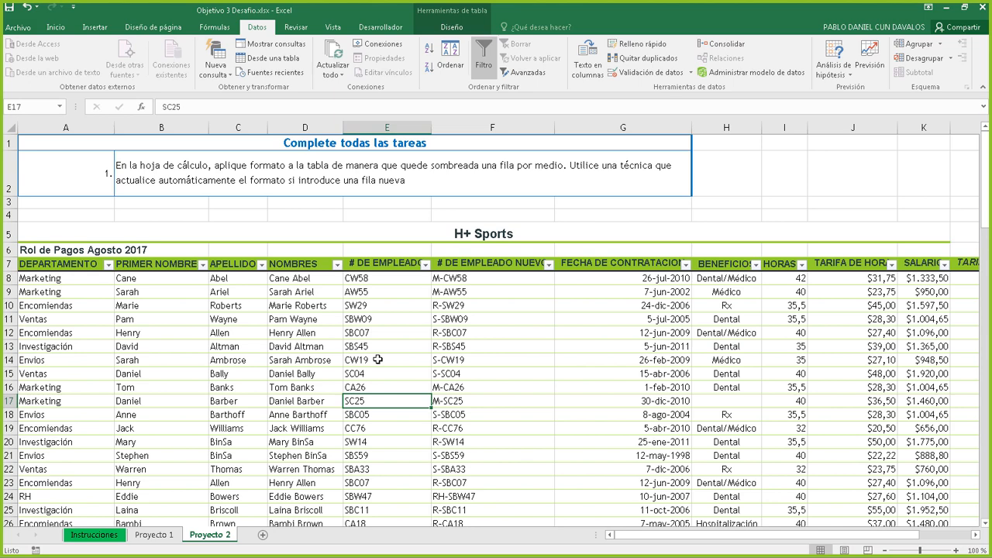
left_click(512, 331)
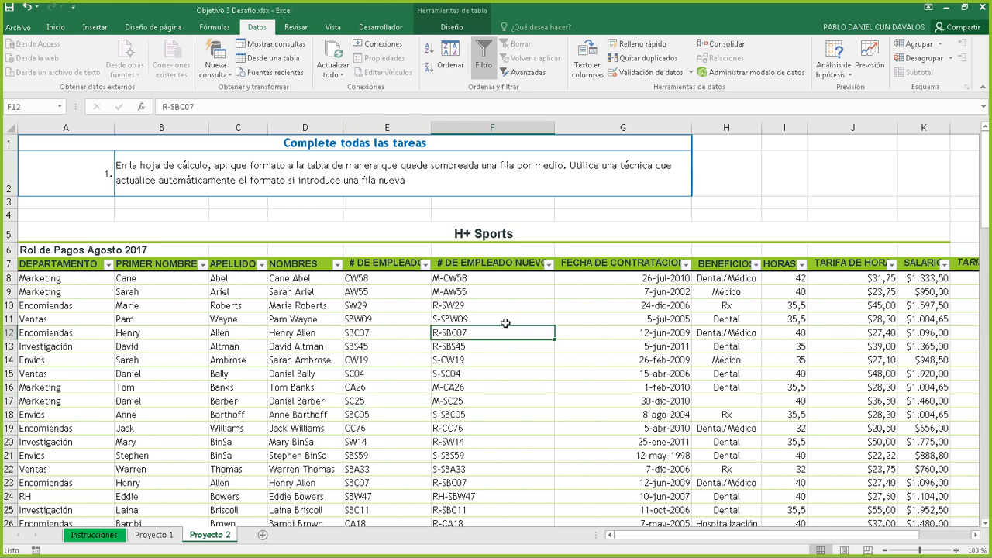
left_click(480, 373)
left_click(488, 320)
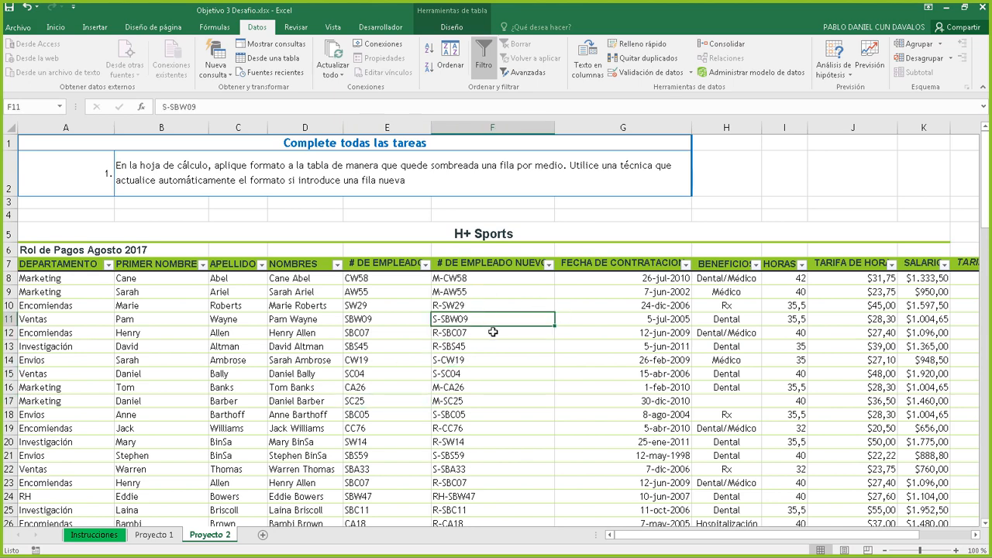
left_click(456, 27)
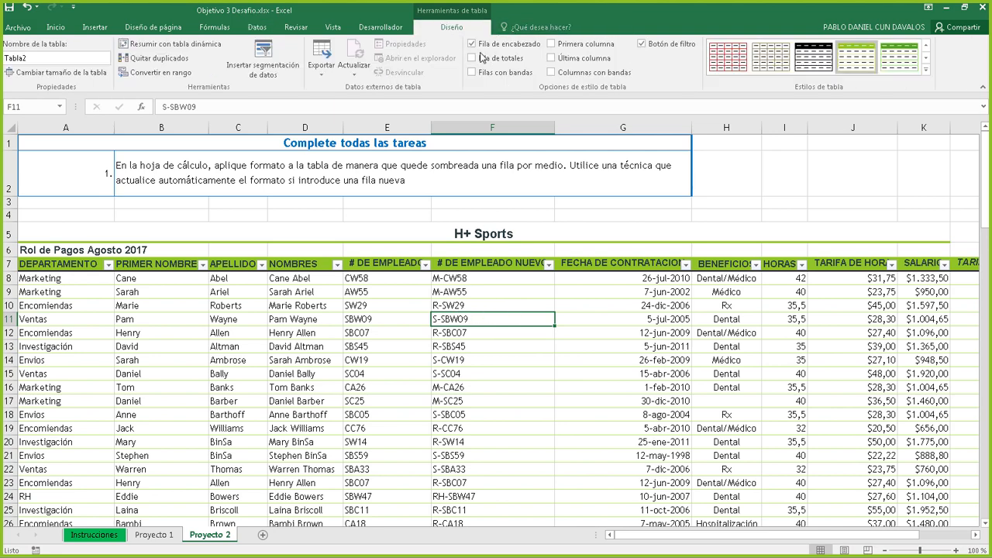
left_click(472, 72)
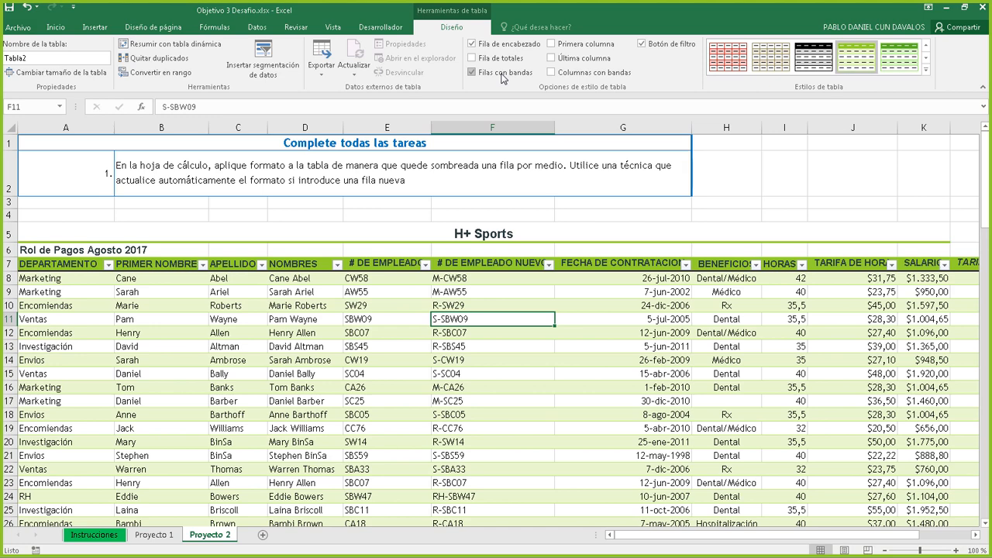
Select a cell inside the Proyecto 2 table to bring back its table design options
scroll(502, 78, "up", 1)
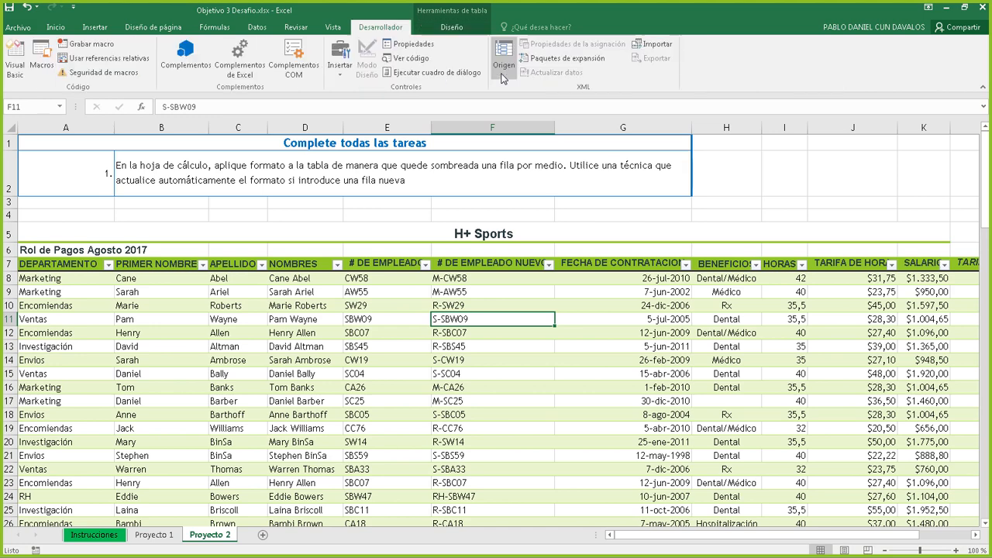
left_click(497, 297)
left_click(449, 27)
left_click(472, 72)
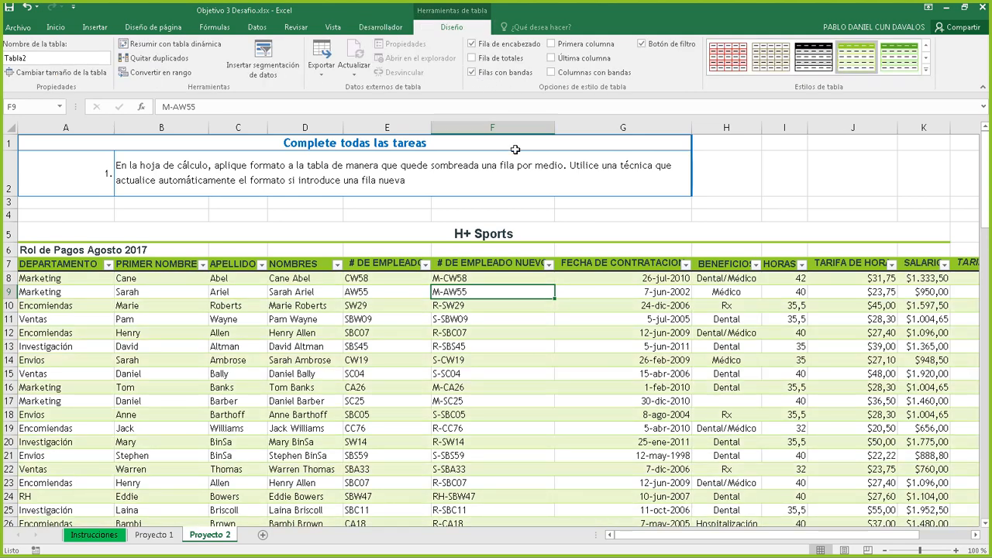
Enter the test value 'amskma' in A112 so it joins Tabla2 with banded shading
scroll(515, 149, "down", 3)
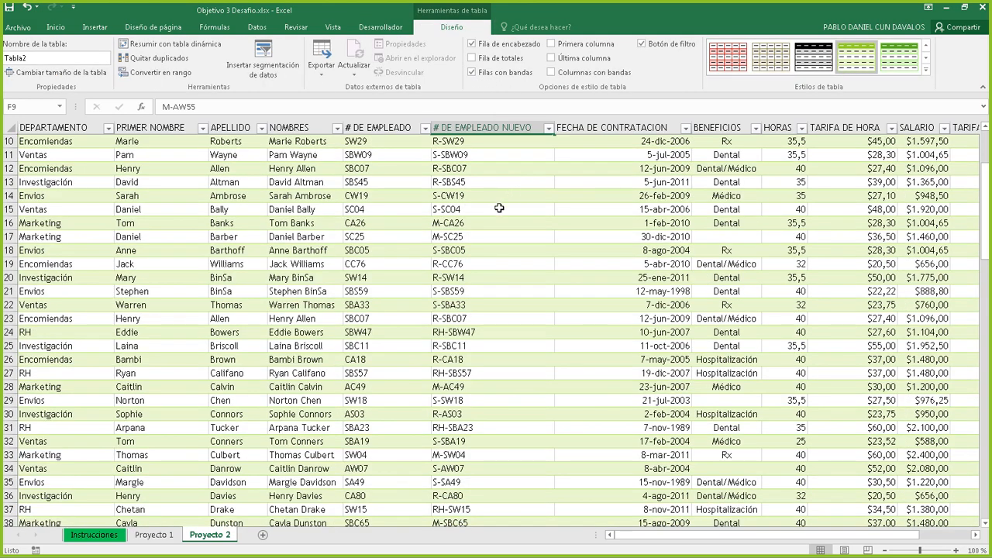
scroll(512, 211, "up", 3)
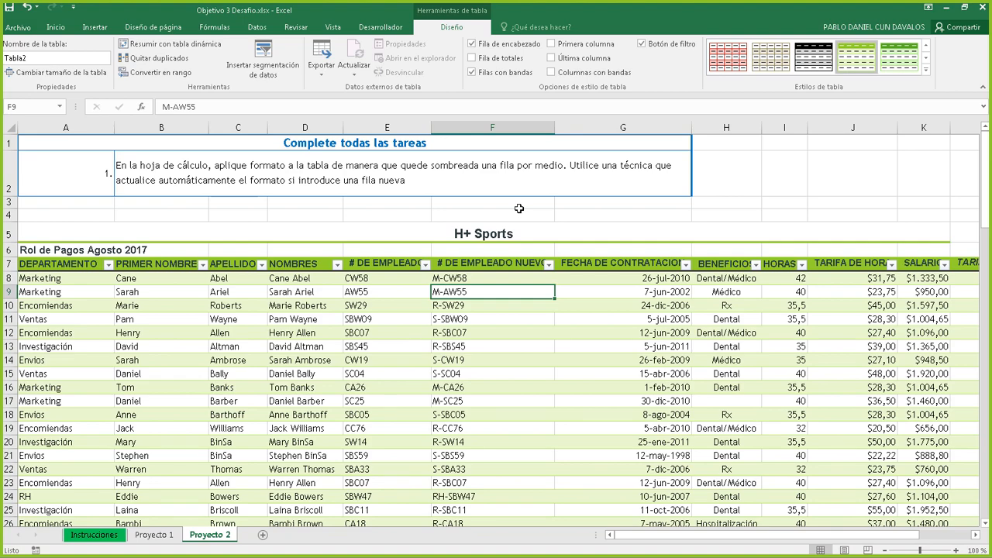
scroll(454, 266, "down", 16)
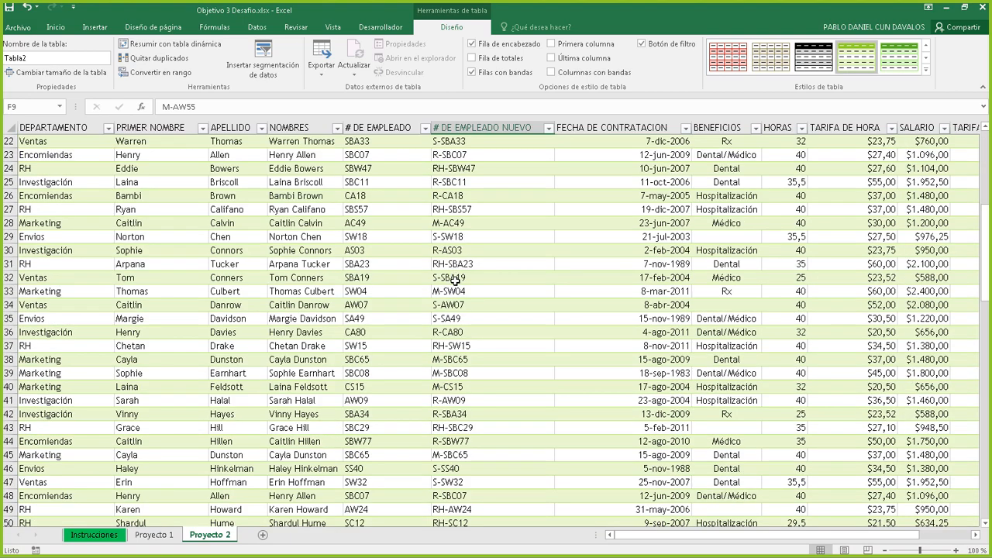
scroll(427, 284, "down", 20)
scroll(385, 244, "up", 5)
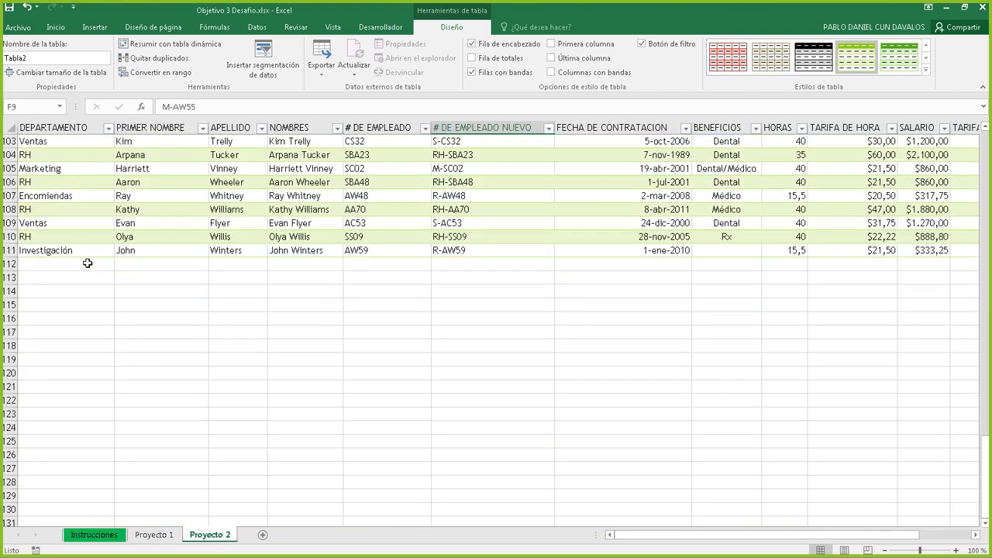
left_click(69, 262)
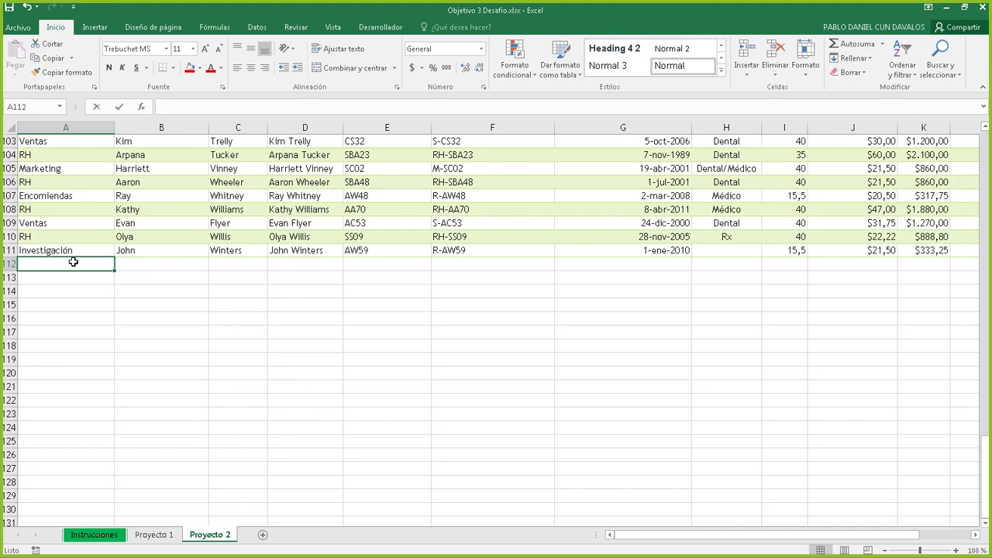
type("amskma")
key("Return")
key("Return")
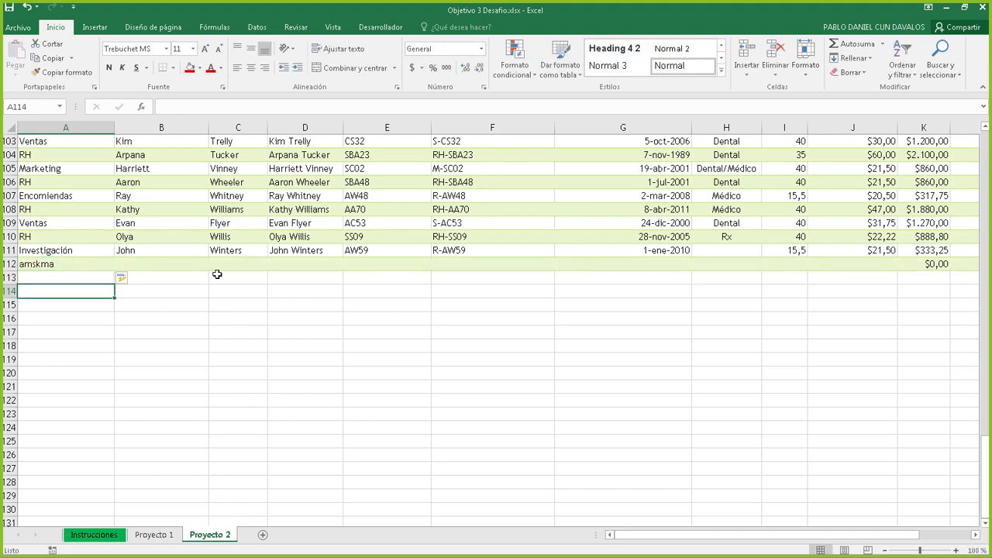
scroll(577, 237, "up", 2)
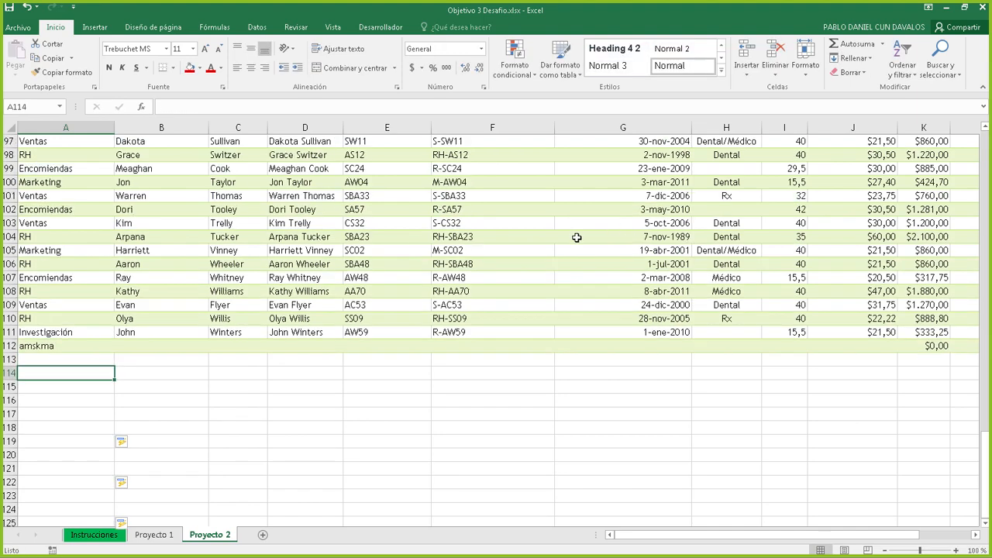
scroll(577, 237, "up", 20)
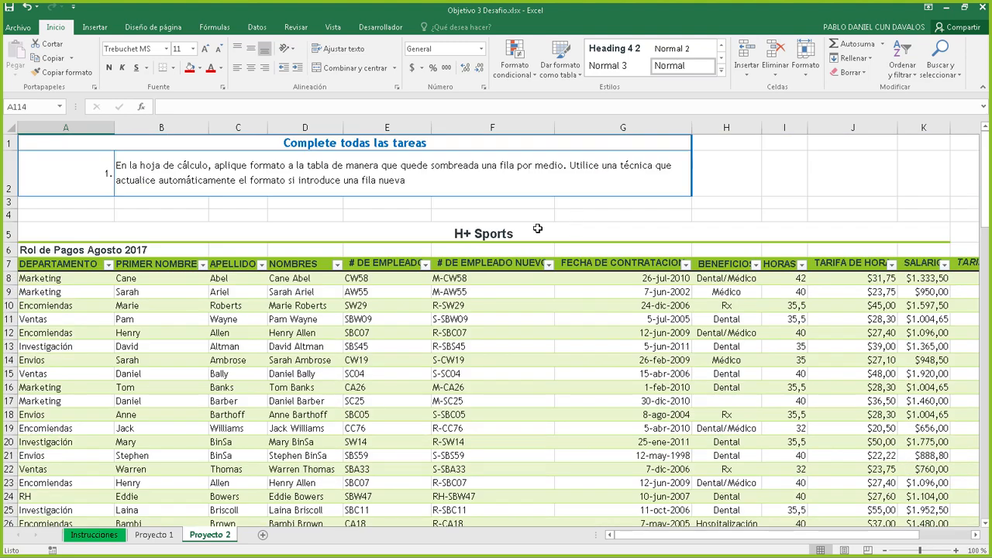
left_click_drag(511, 371, 470, 384)
left_click(609, 342)
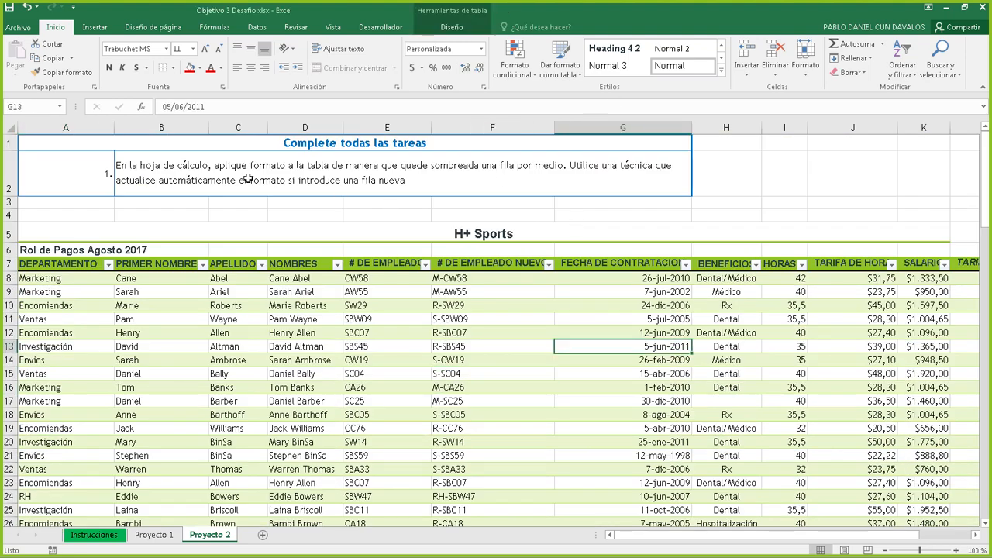
left_click(450, 27)
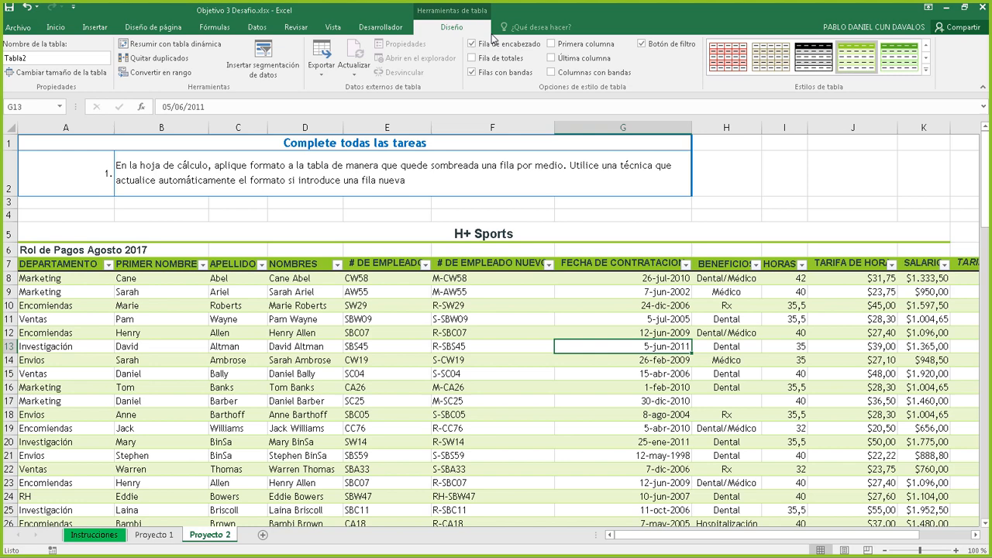
left_click(471, 72)
left_click(471, 72)
left_click(471, 72)
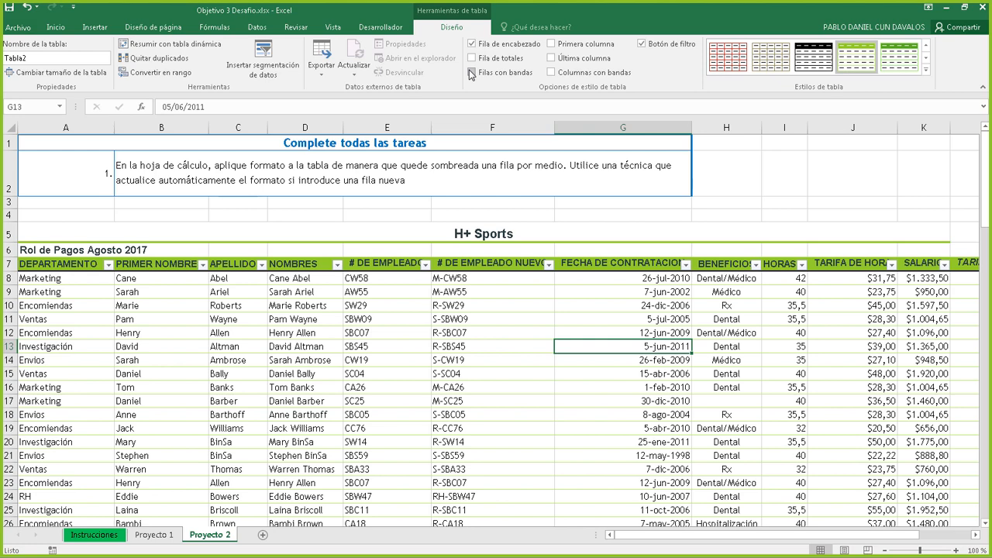
left_click(471, 72)
left_click(471, 72)
left_click(471, 72)
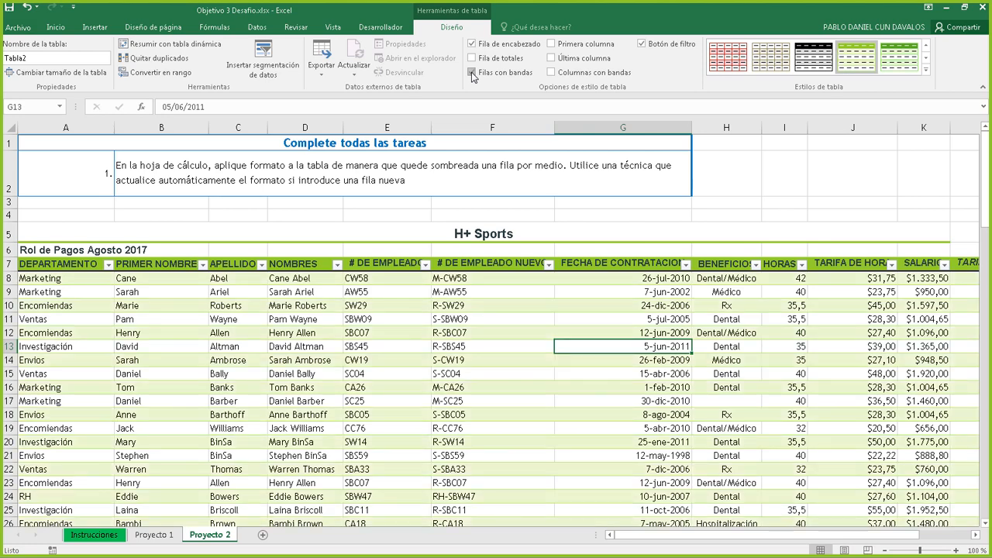
left_click(471, 72)
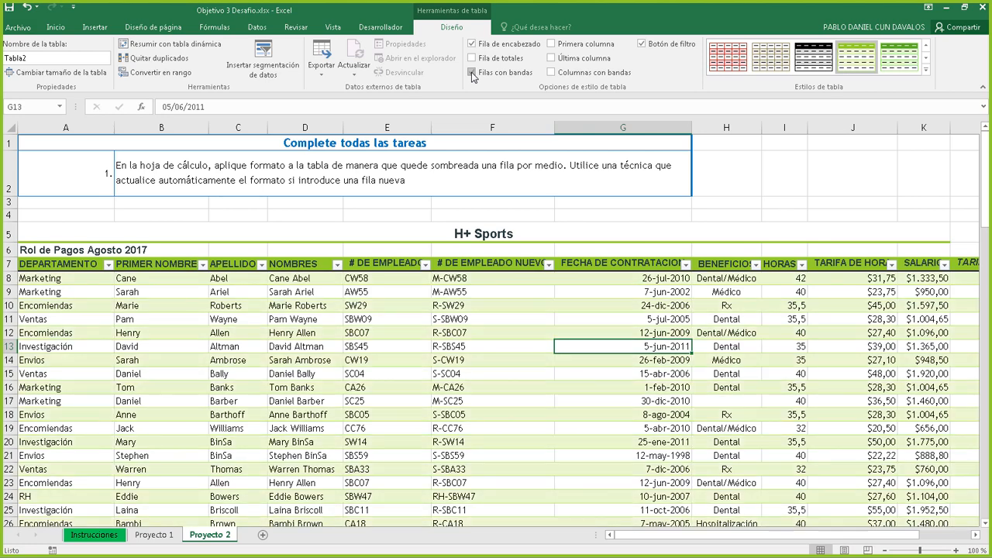